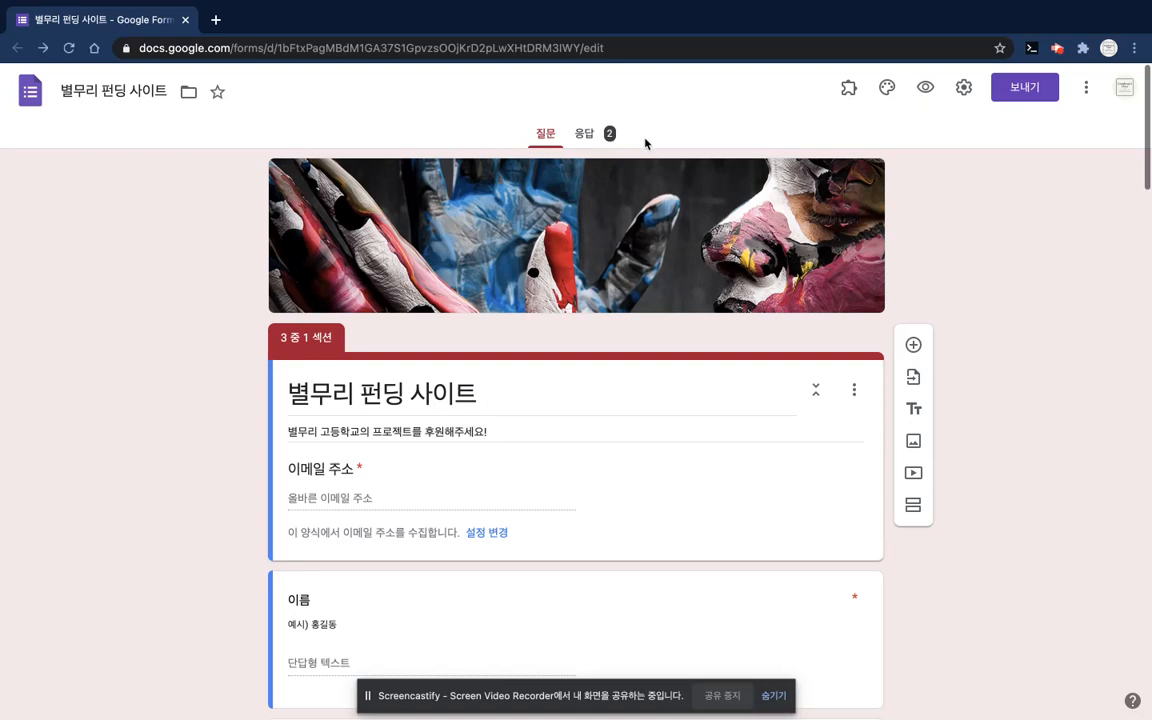
Step: Create a new spreadsheet for the form's responses, named 별무리 펀딩 사이트(응답)
click(584, 133)
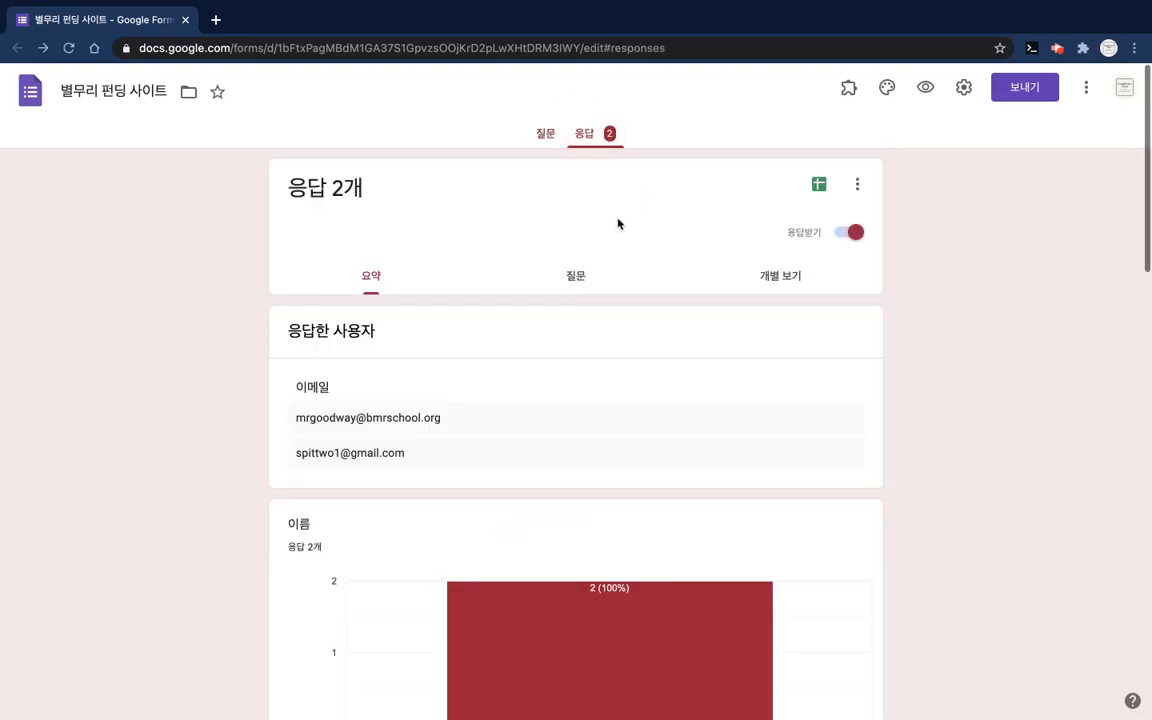
click(819, 186)
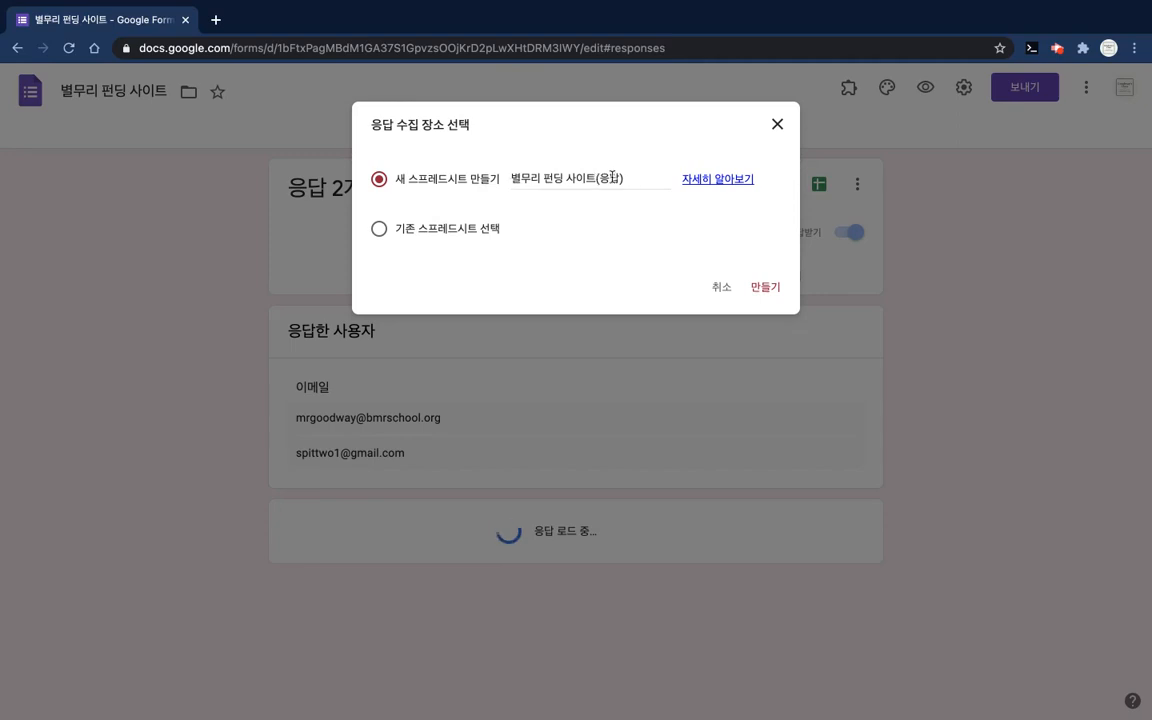
click(542, 180)
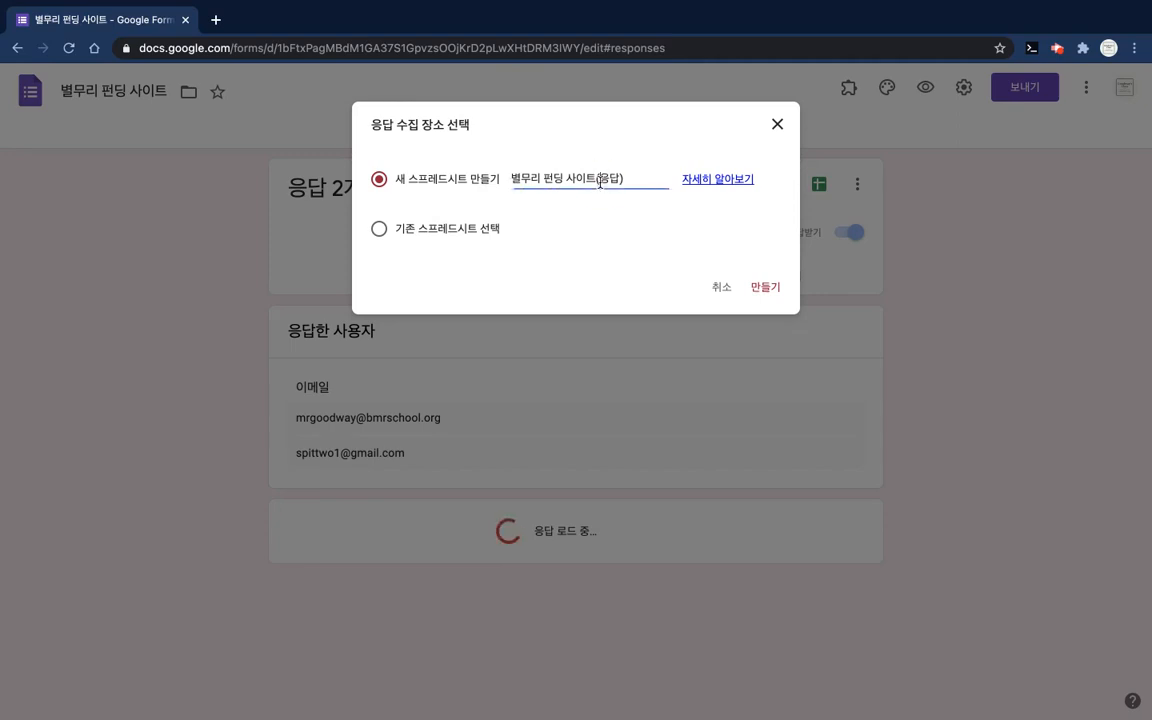
double_click(528, 180)
click(528, 180)
click(616, 177)
click(768, 292)
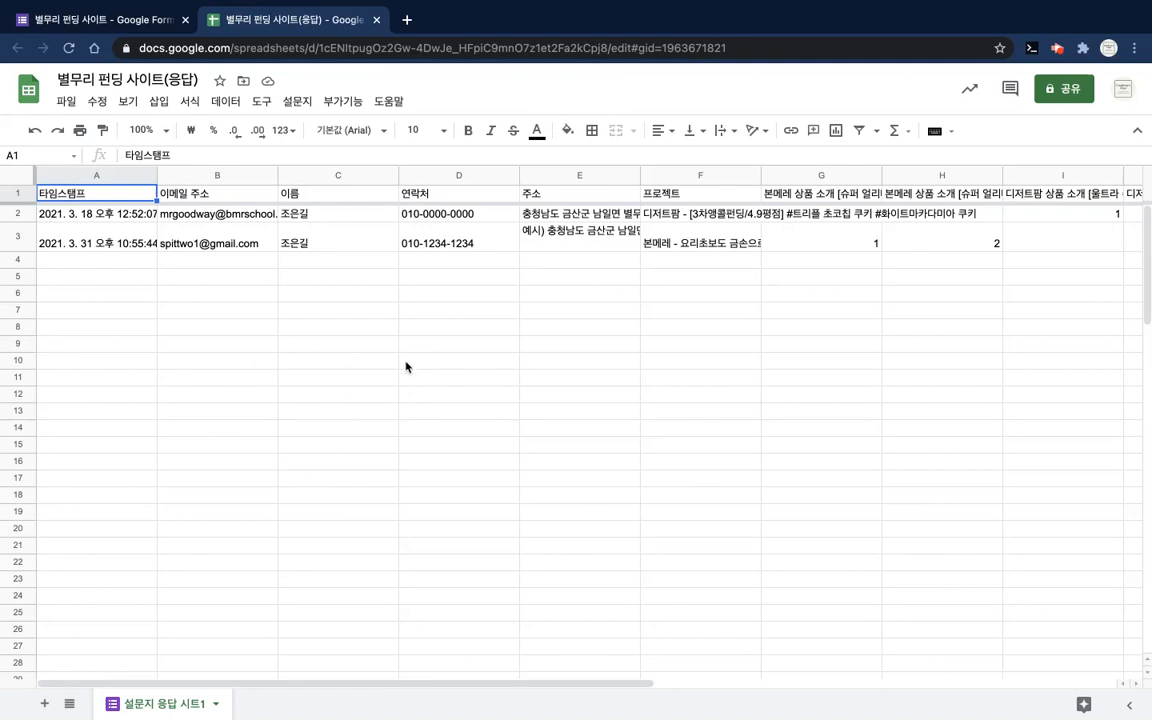
Step: Examine the response sheet's header row, from the e-mail address column through the last product option column
click(111, 20)
click(266, 22)
click(194, 196)
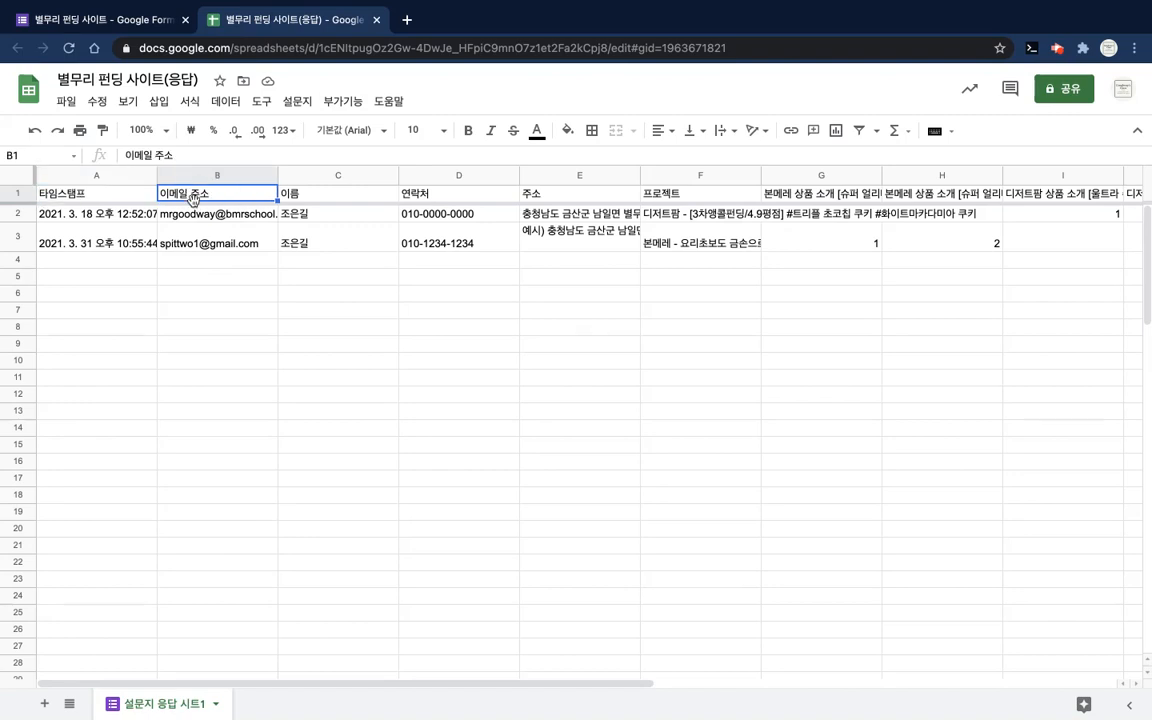
key(Right)
key(Right)
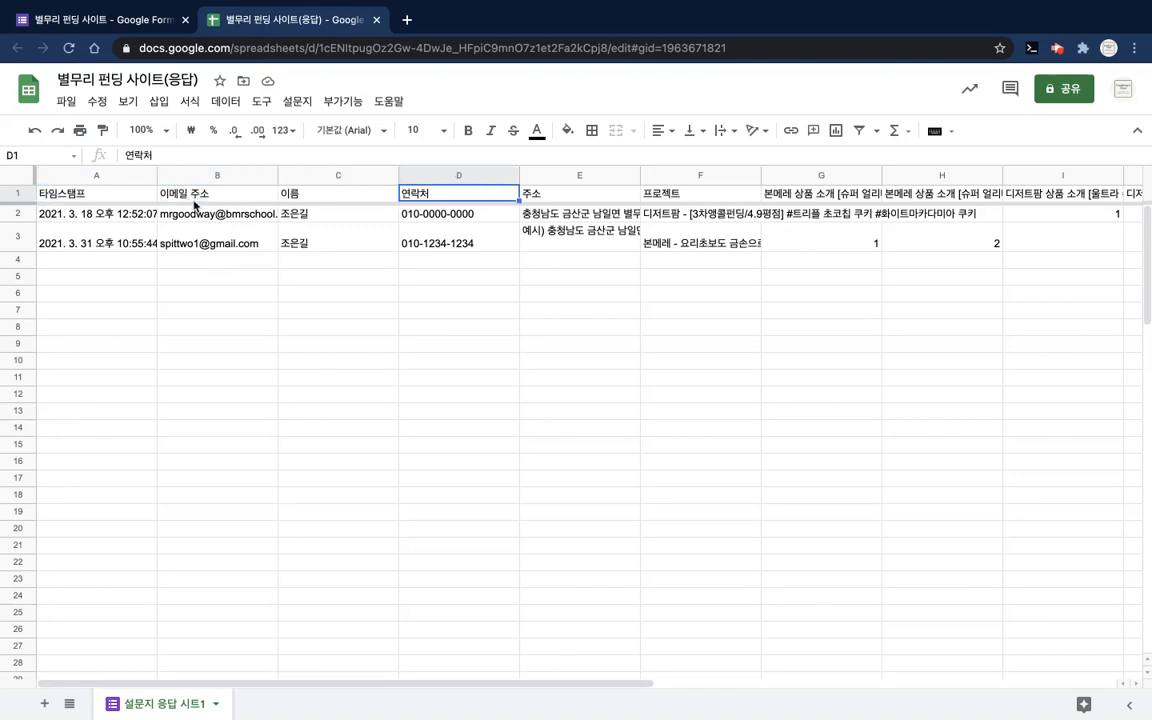
key(Right)
key(Right)
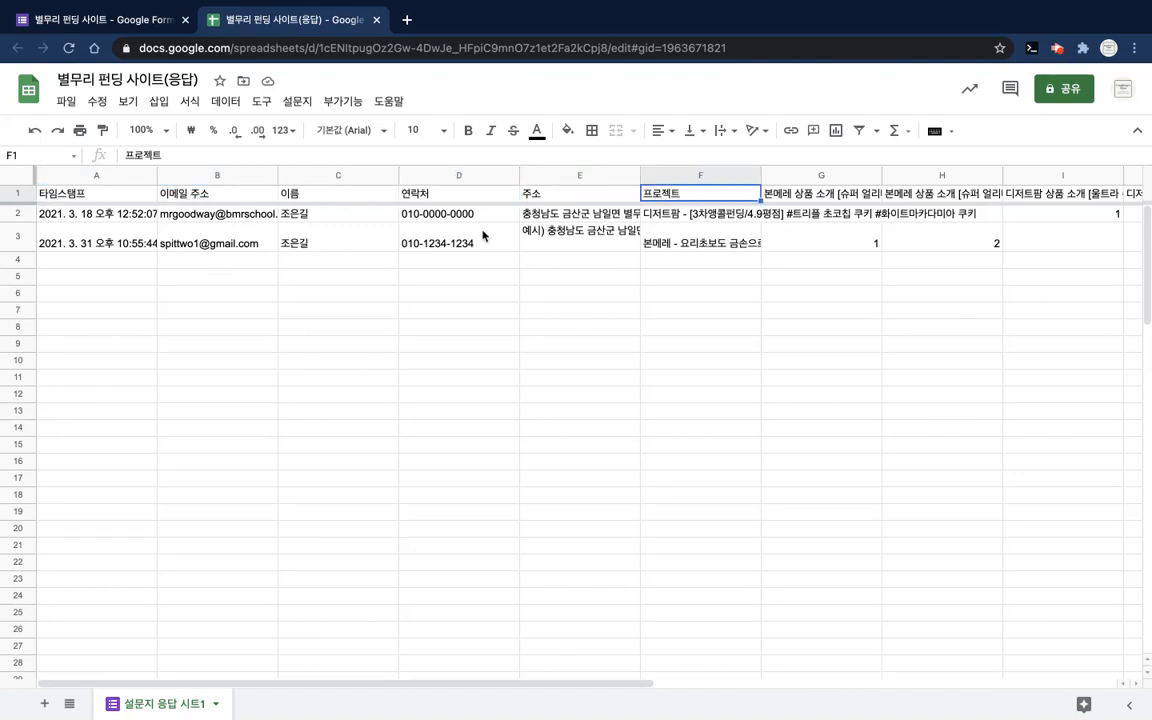
scroll(483, 235, right, 5)
click(358, 193)
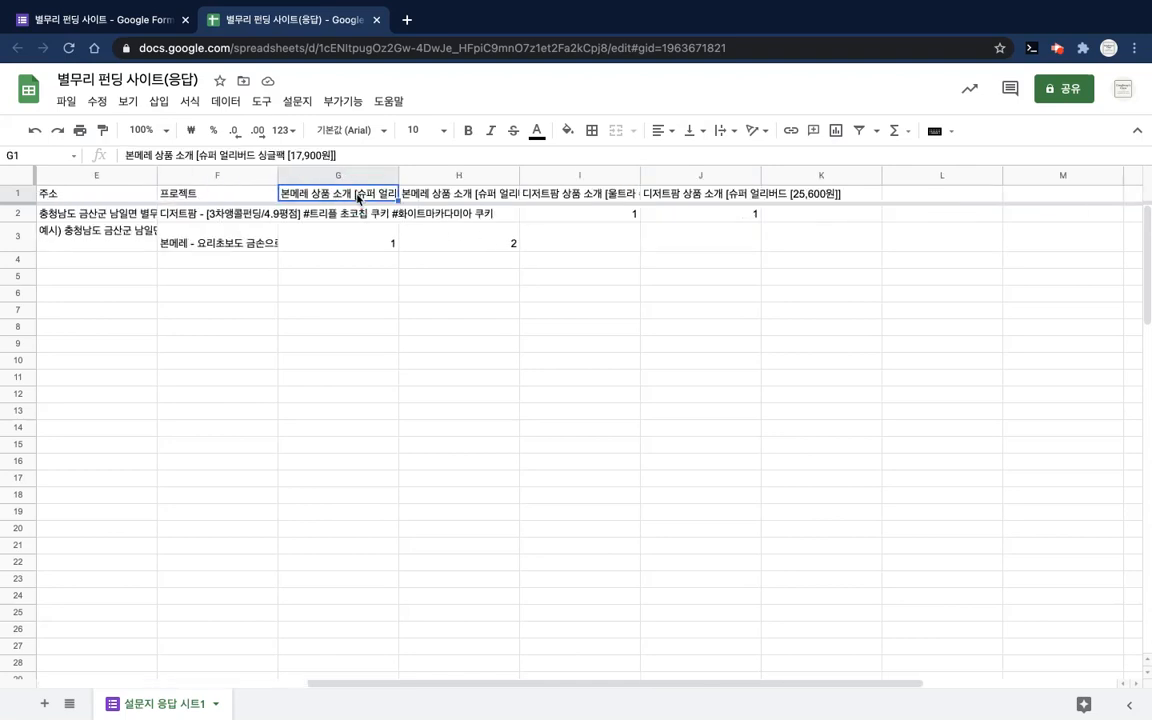
key(Right)
key(Right)
key(Right)
key(Left)
key(Left)
key(Left)
key(Left)
key(Left)
key(Left)
key(Left)
key(Left)
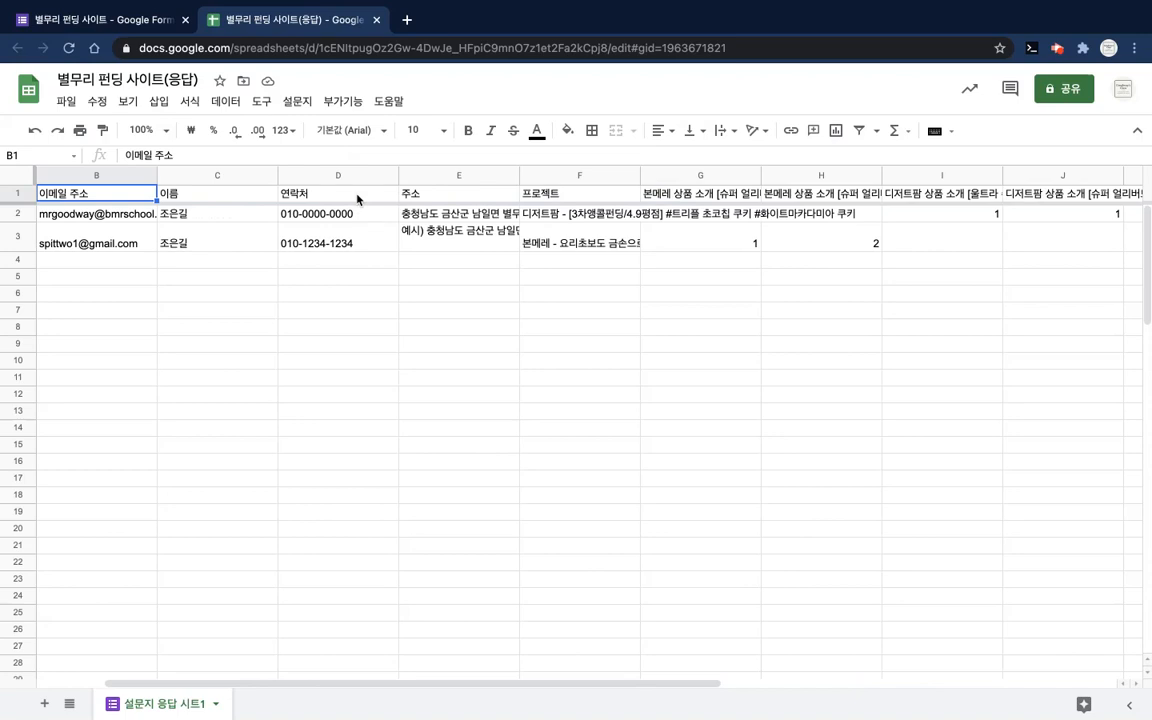
Step: Examine the second response in row 3, including its address, chosen project and ordered product quantities
click(440, 230)
click(542, 230)
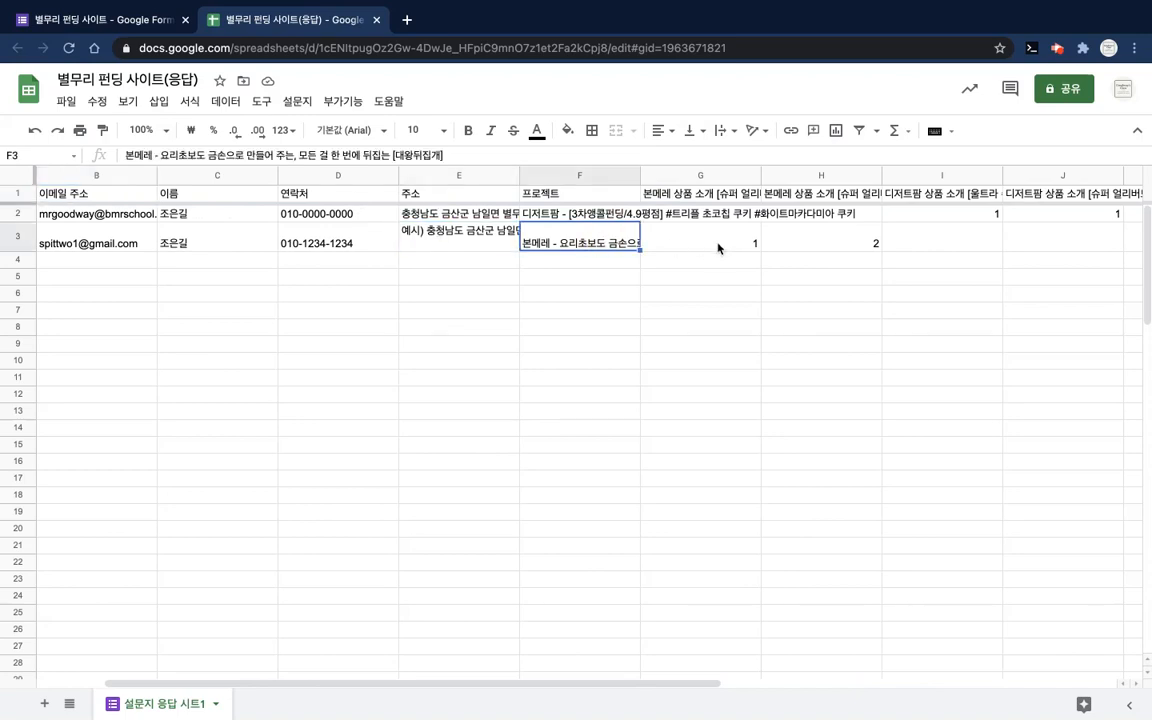
click(718, 248)
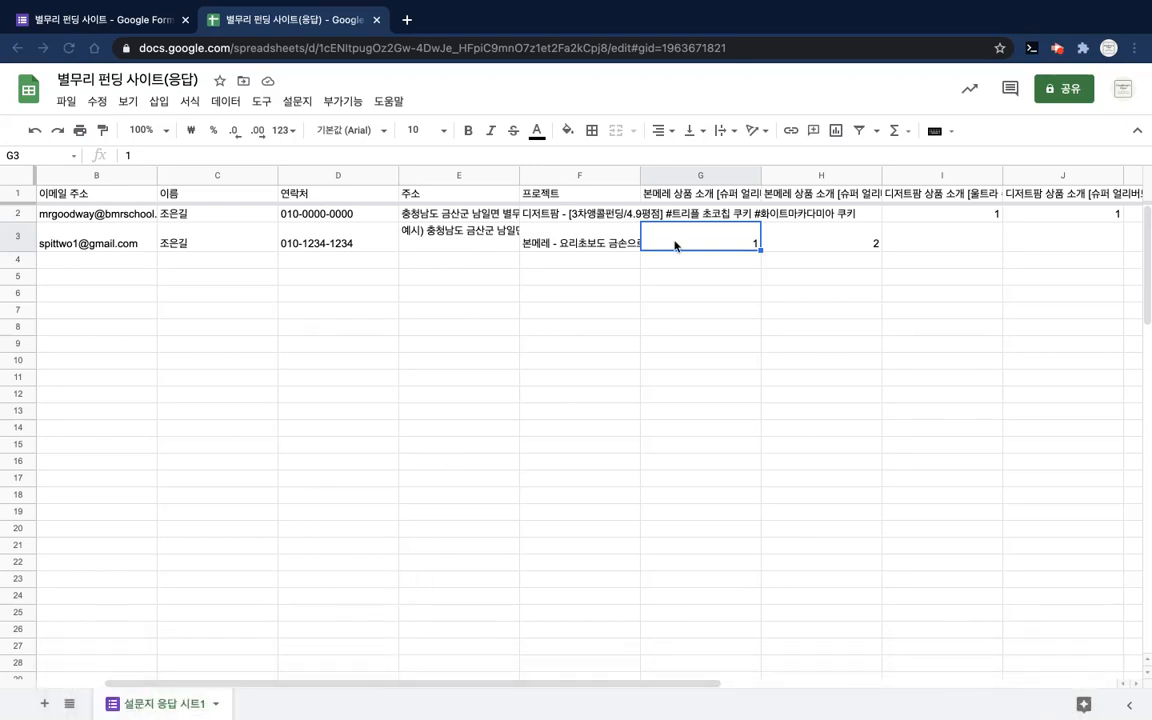
click(675, 244)
key(Right)
key(Right)
key(Right)
key(Right)
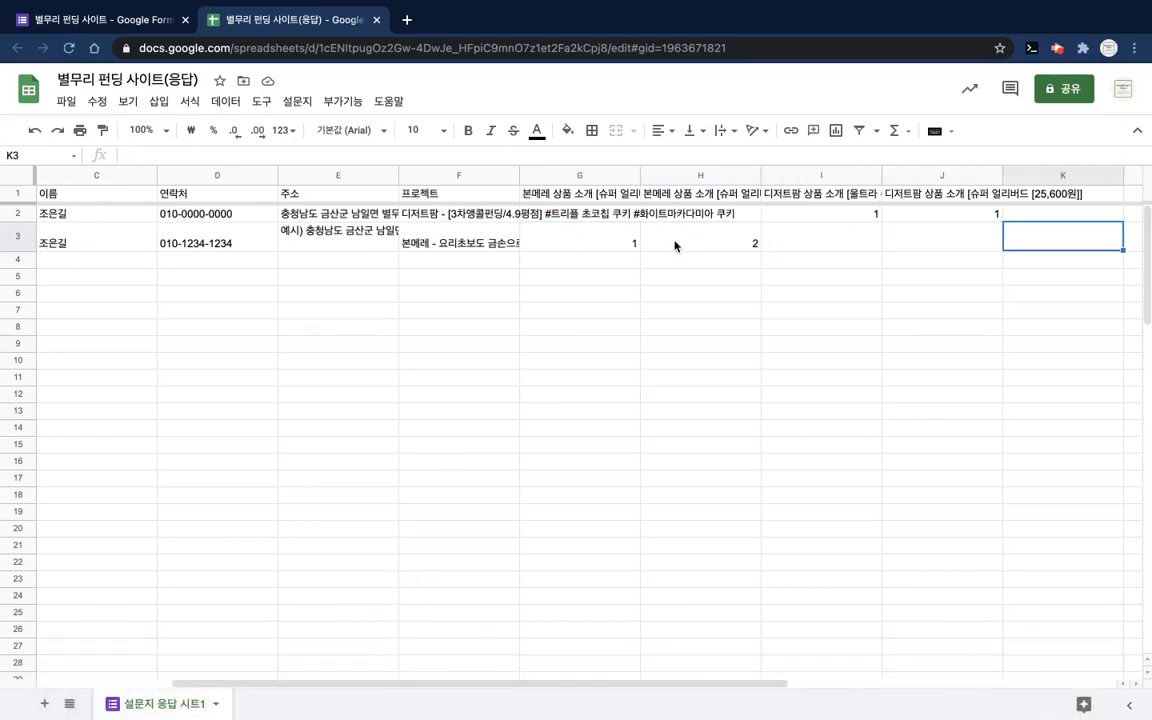
key(Right)
key(Left)
key(Right)
key(Left)
key(Left)
key(Left)
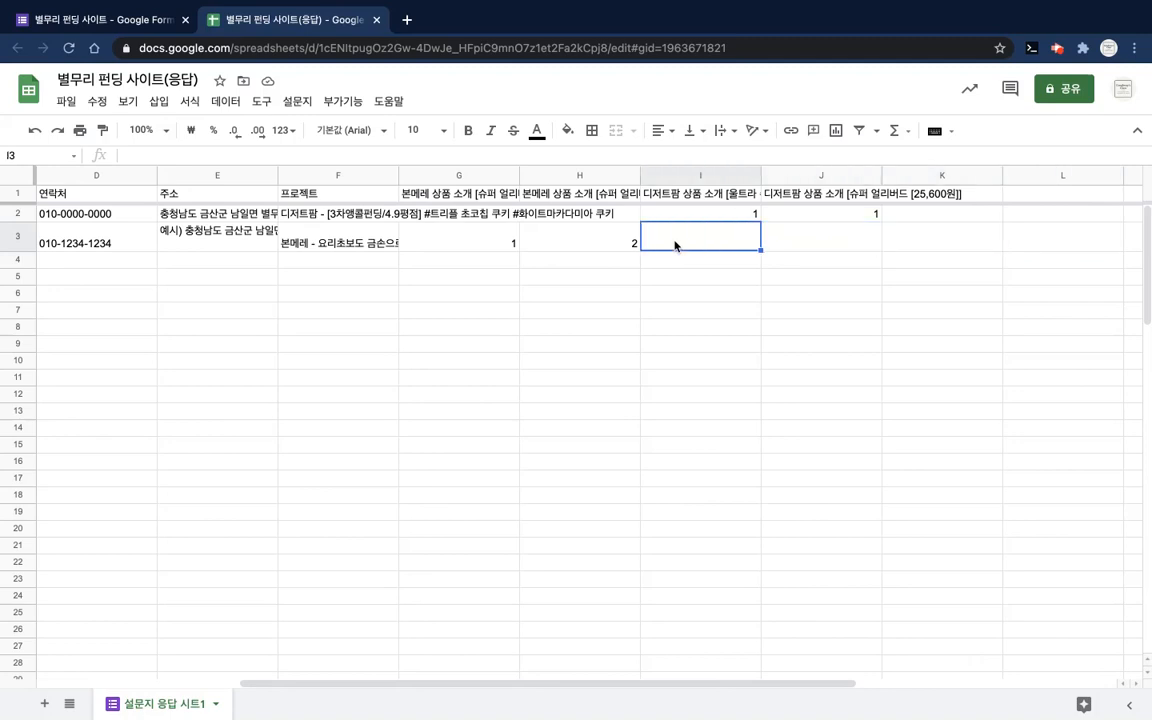
key(Left)
key(Left)
key(Left)
key(Left)
key(Left)
key(Left)
key(Left)
key(Left)
key(Right)
key(Right)
key(Right)
key(Right)
key(Right)
key(Right)
key(Right)
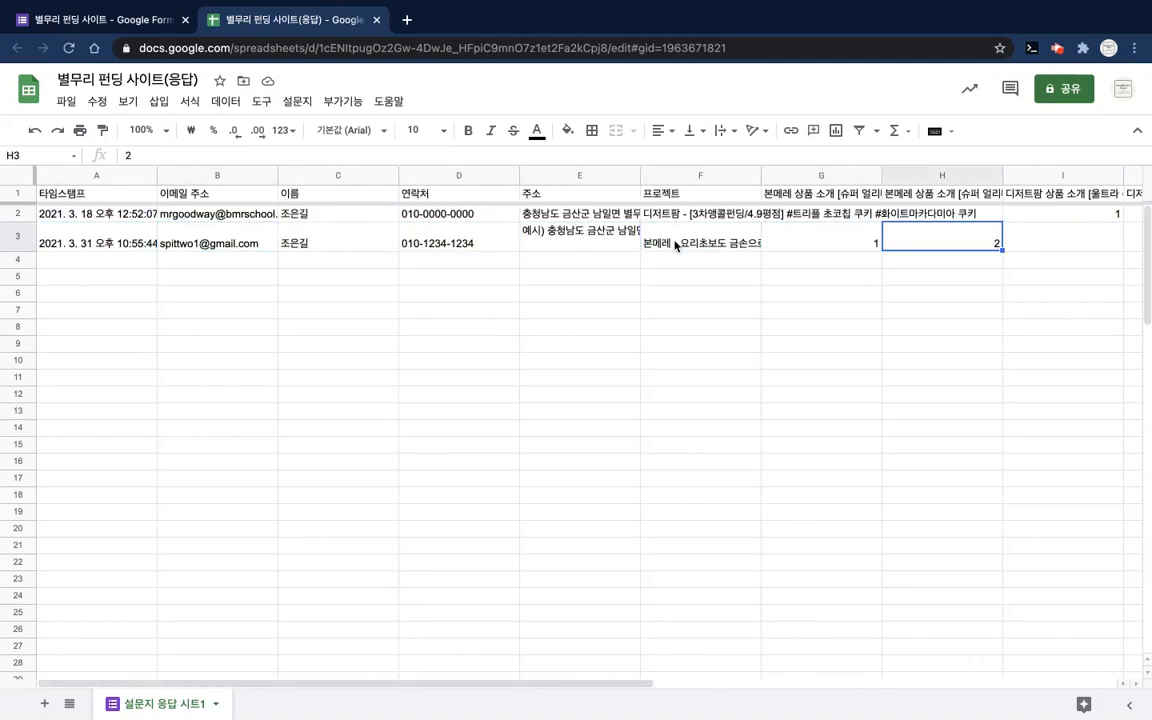
Step: Add the column headers 입금확인 in K1 and 배송상태 in L1, after the last product option column
key(Right)
key(Right)
key(Right)
key(Right)
key(Right)
key(Left)
key(Left)
key(Up)
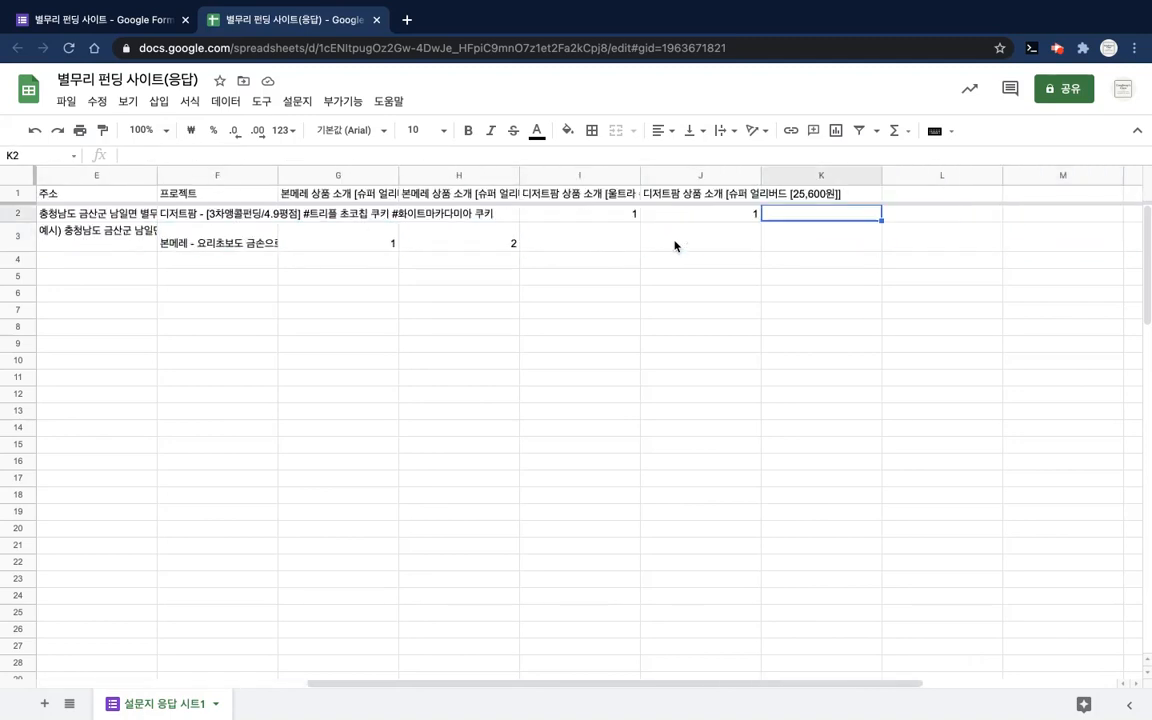
key(Up)
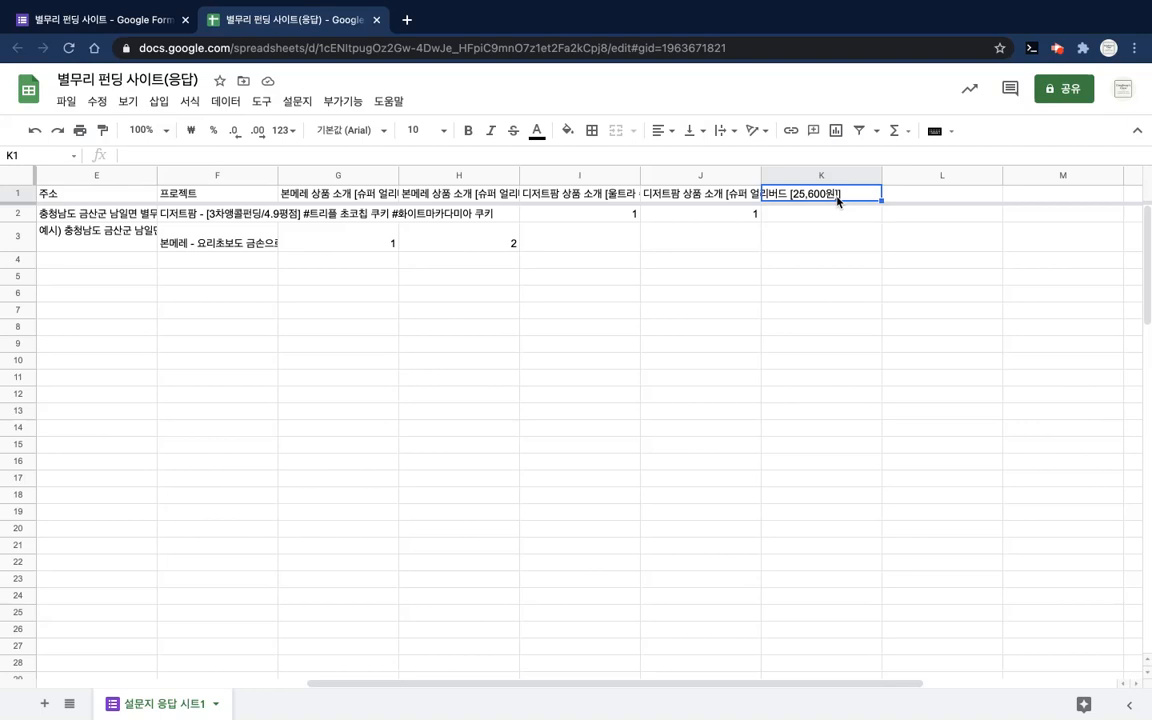
text(입고)
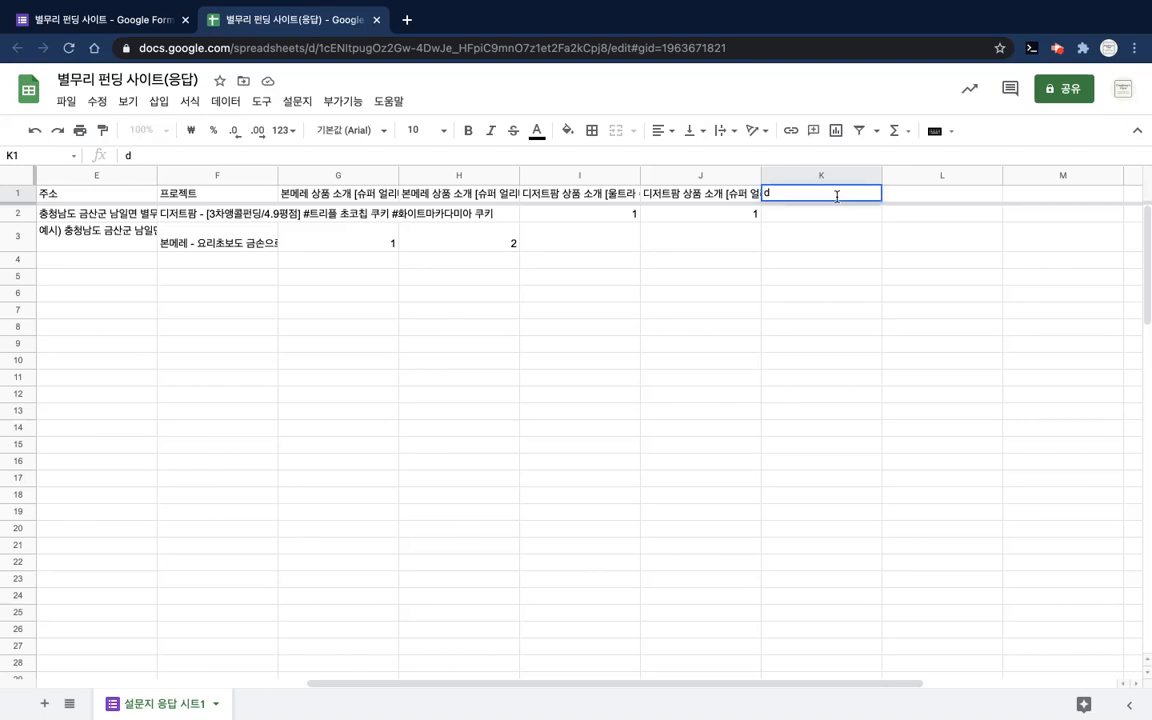
text(확인)
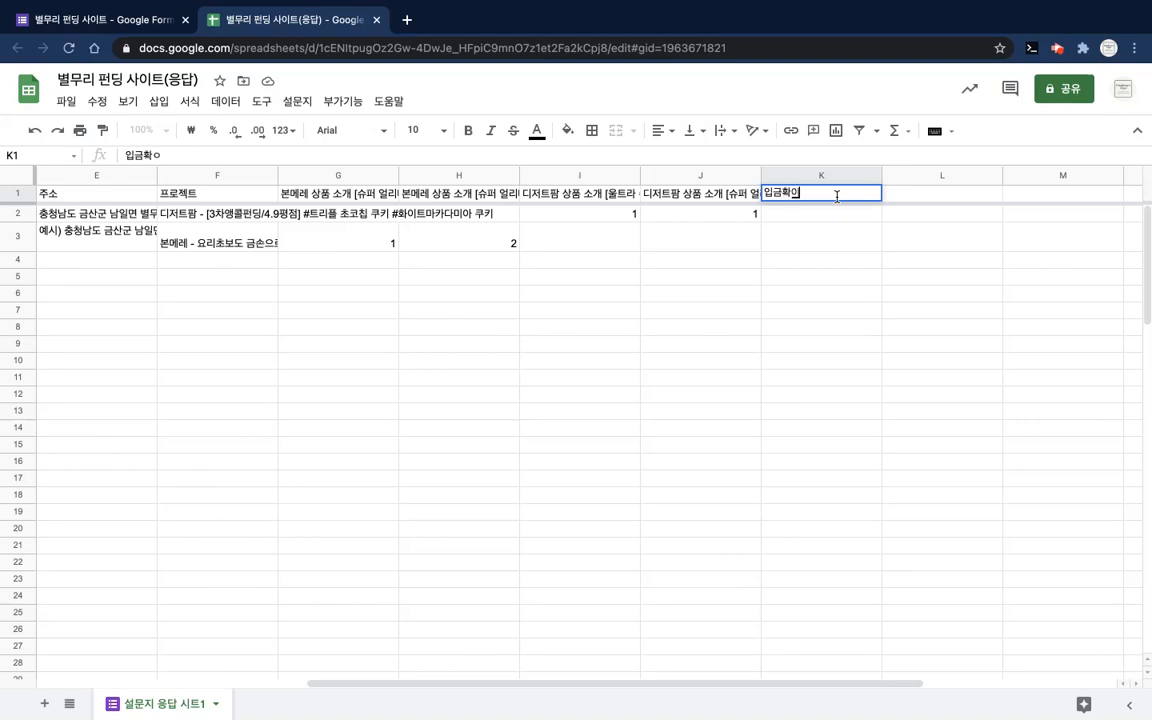
key(Tab)
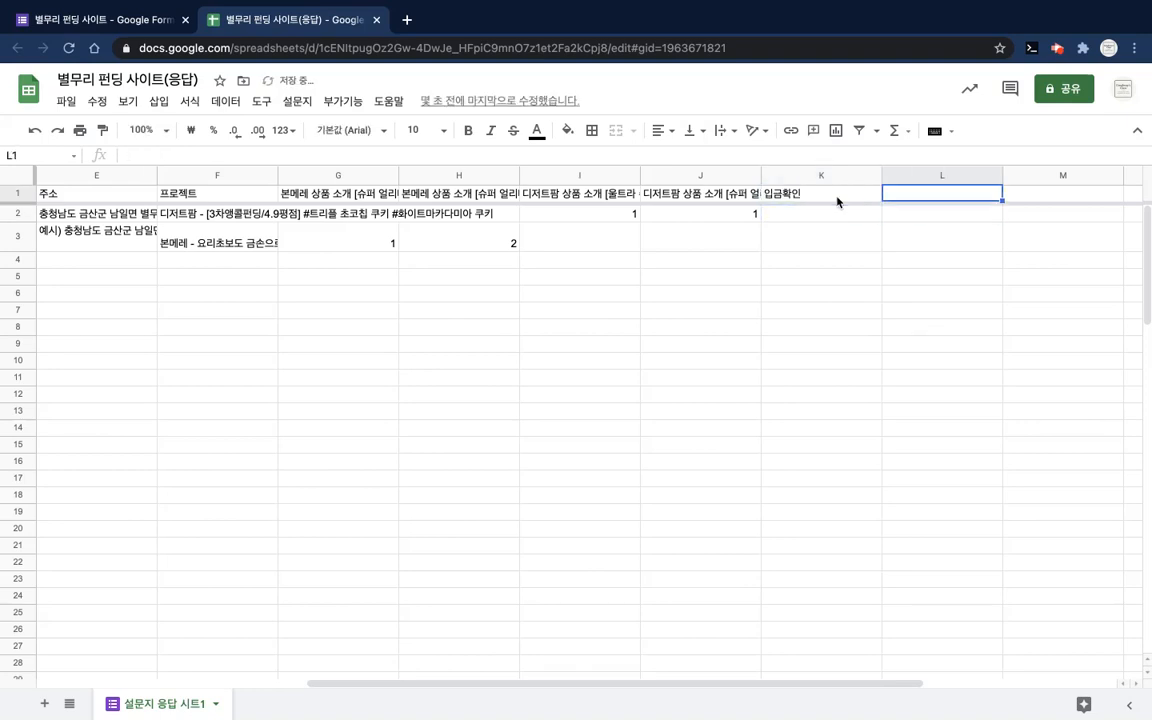
text(배송)
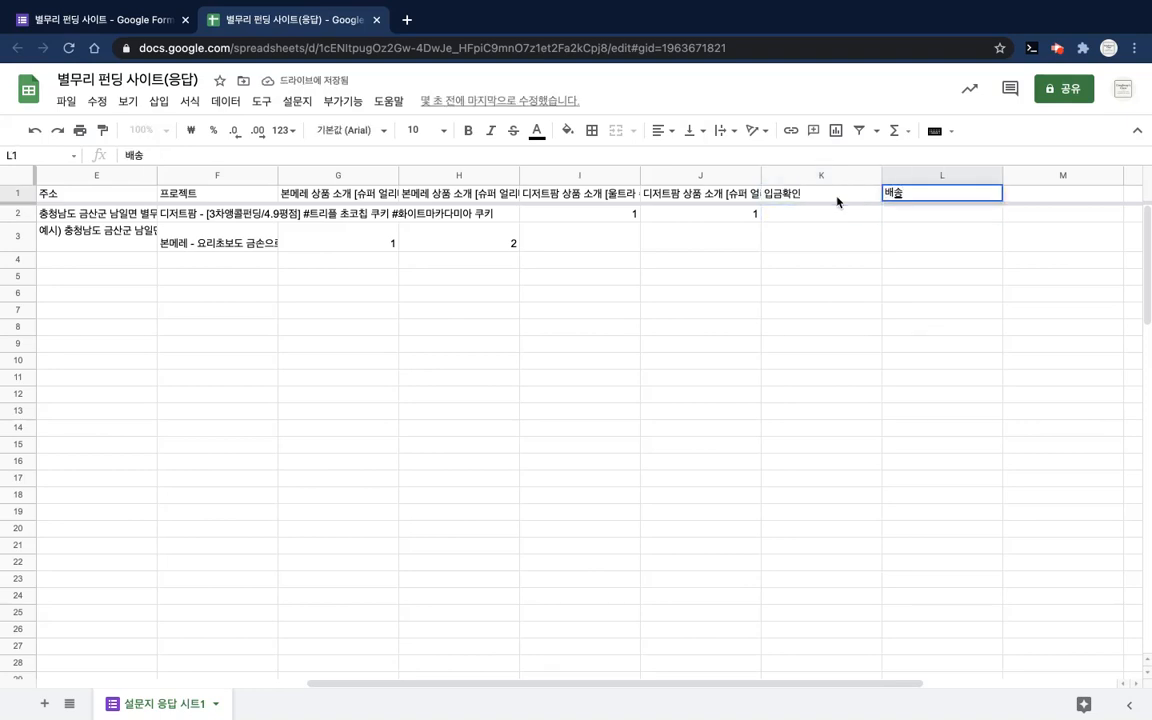
text(상태)
key(Return)
key(Up)
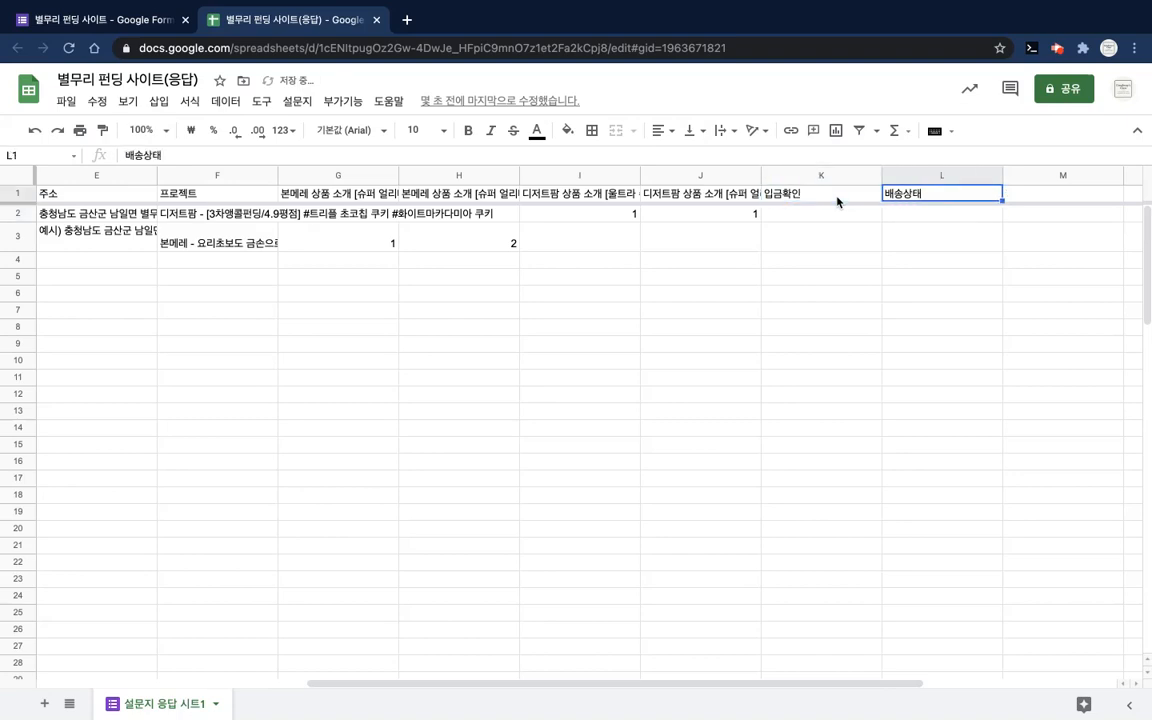
Step: Review the product option headers in G1:J1 and the 입금확인 and 배송상태 columns beside them
key(Left)
key(Left)
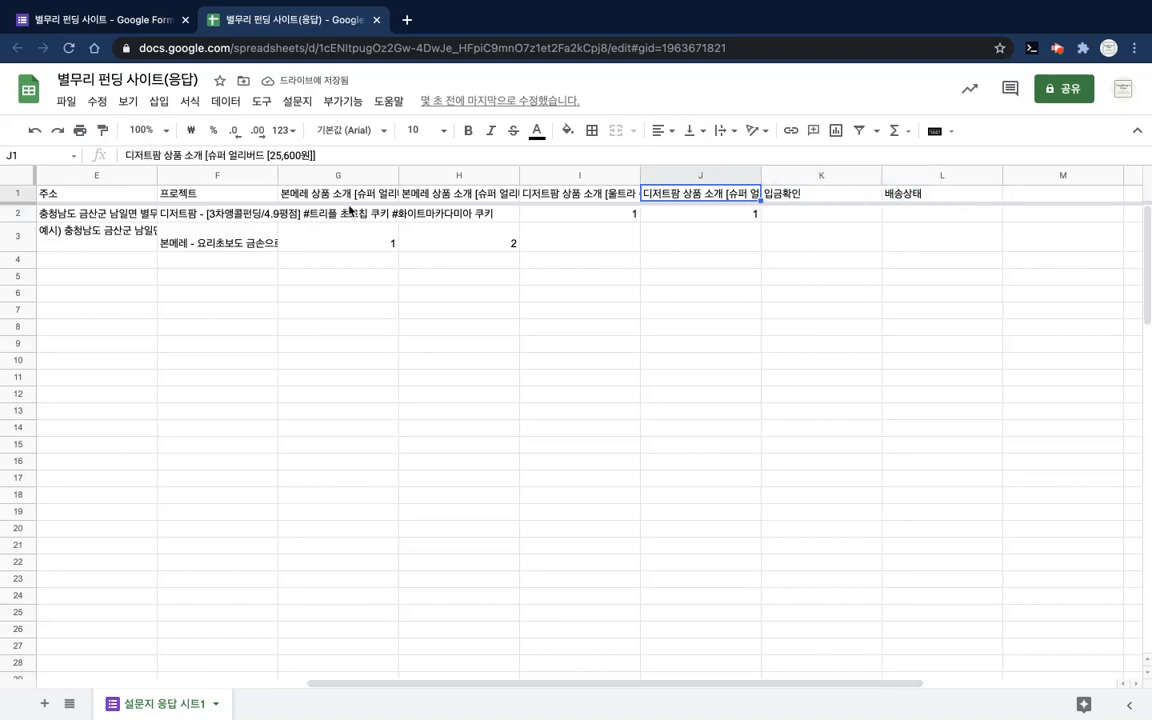
click(345, 200)
shift+click(674, 198)
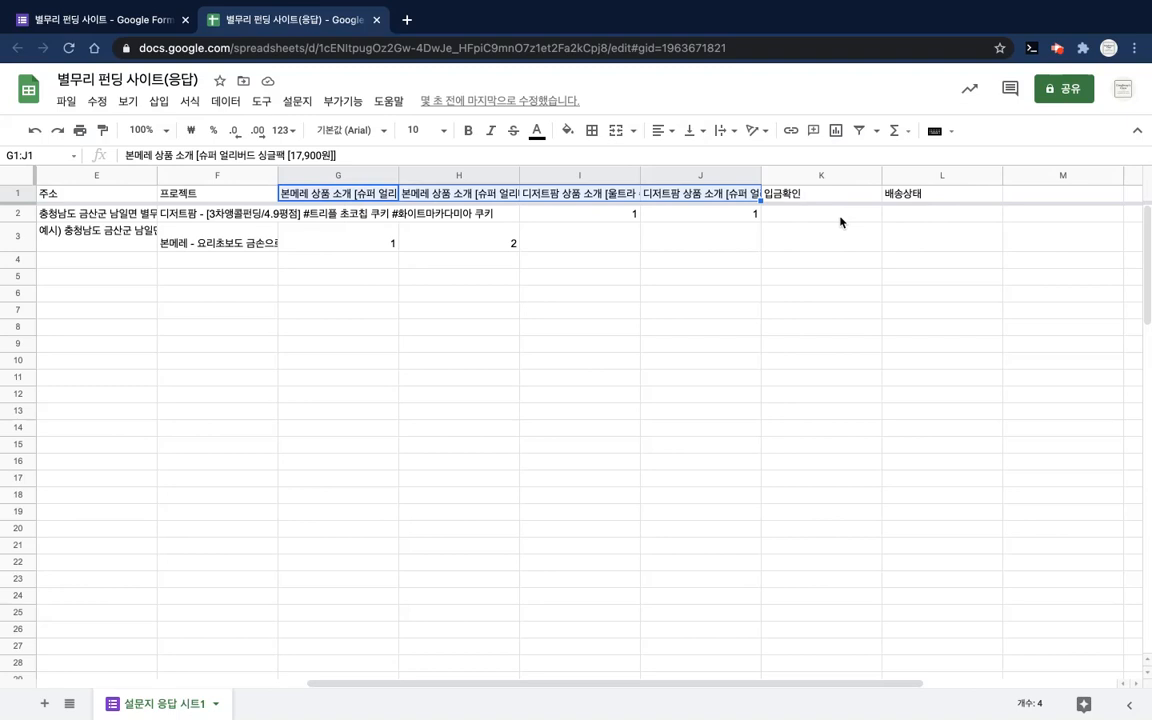
click(841, 217)
click(810, 192)
click(699, 197)
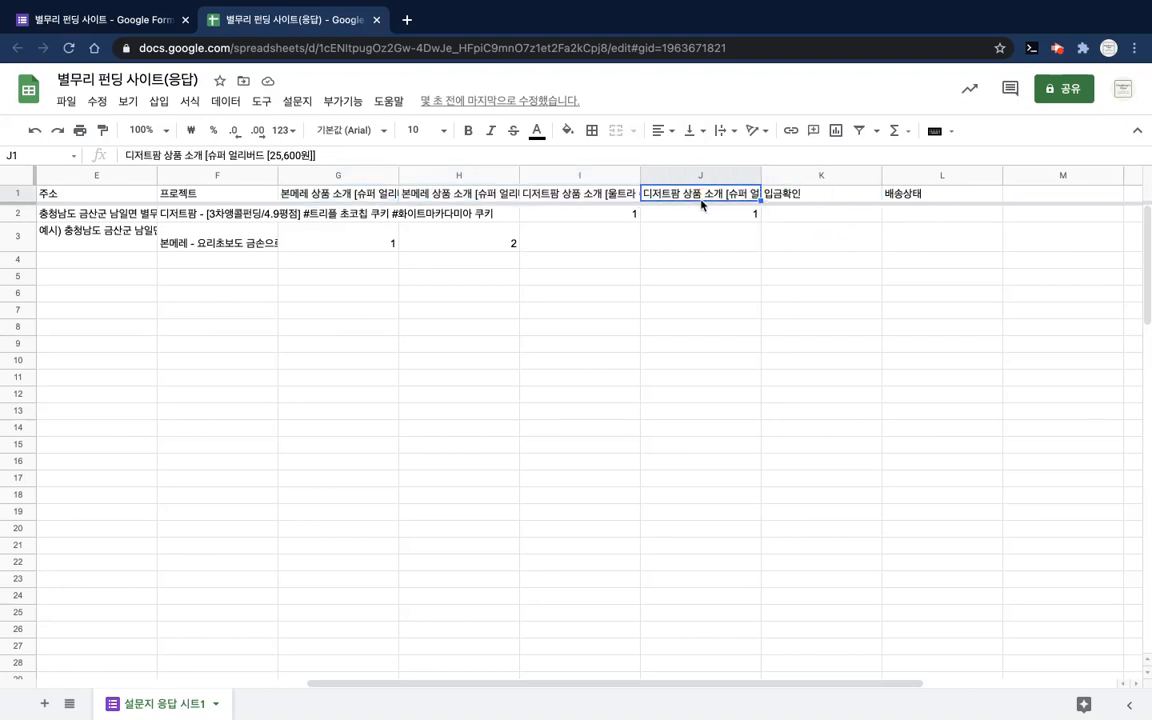
key(shift+Left)
key(shift+Left)
key(shift+Left)
click(833, 195)
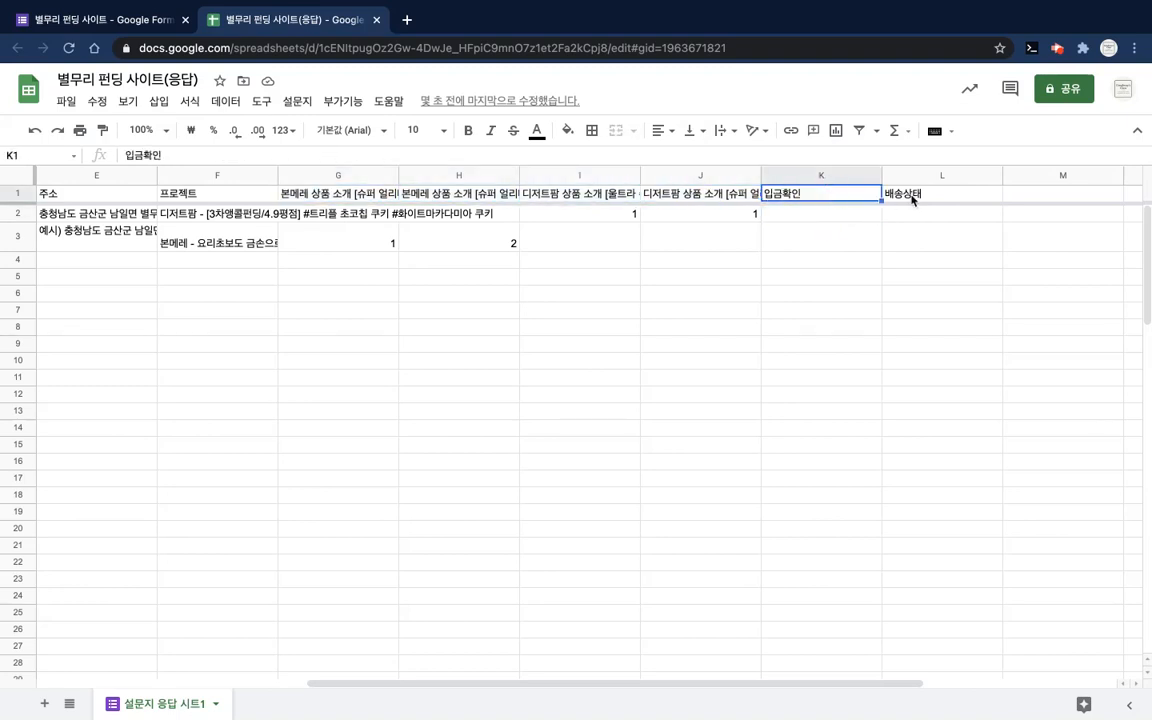
click(812, 213)
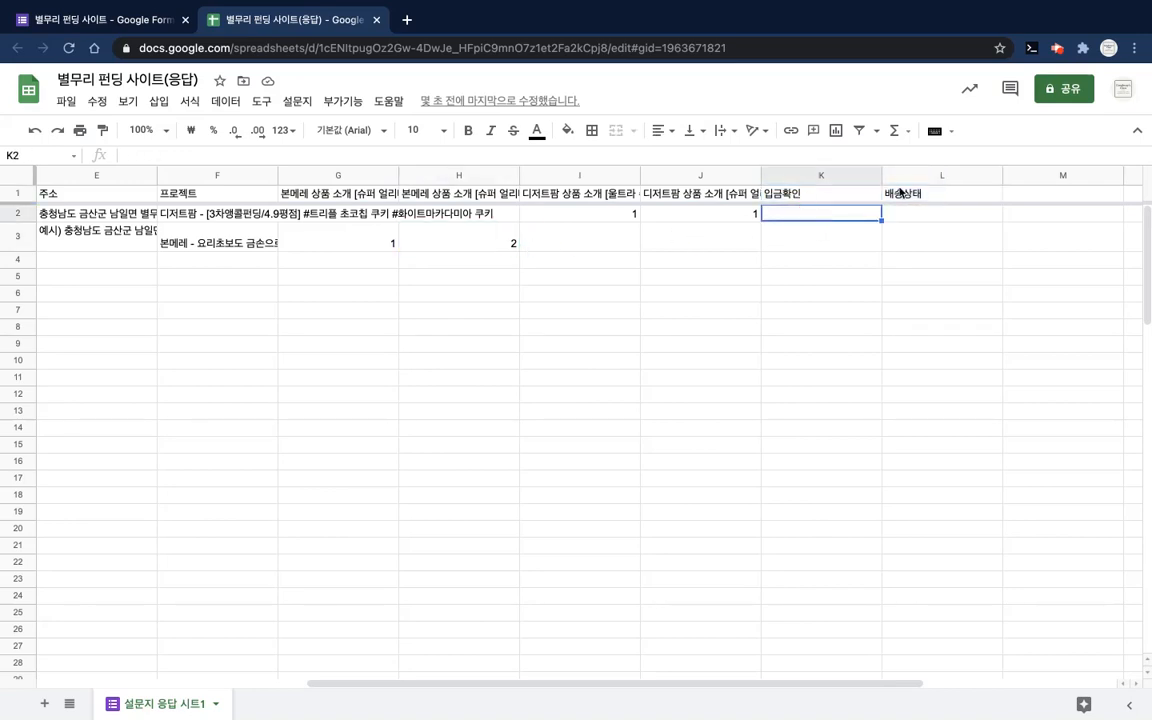
click(957, 218)
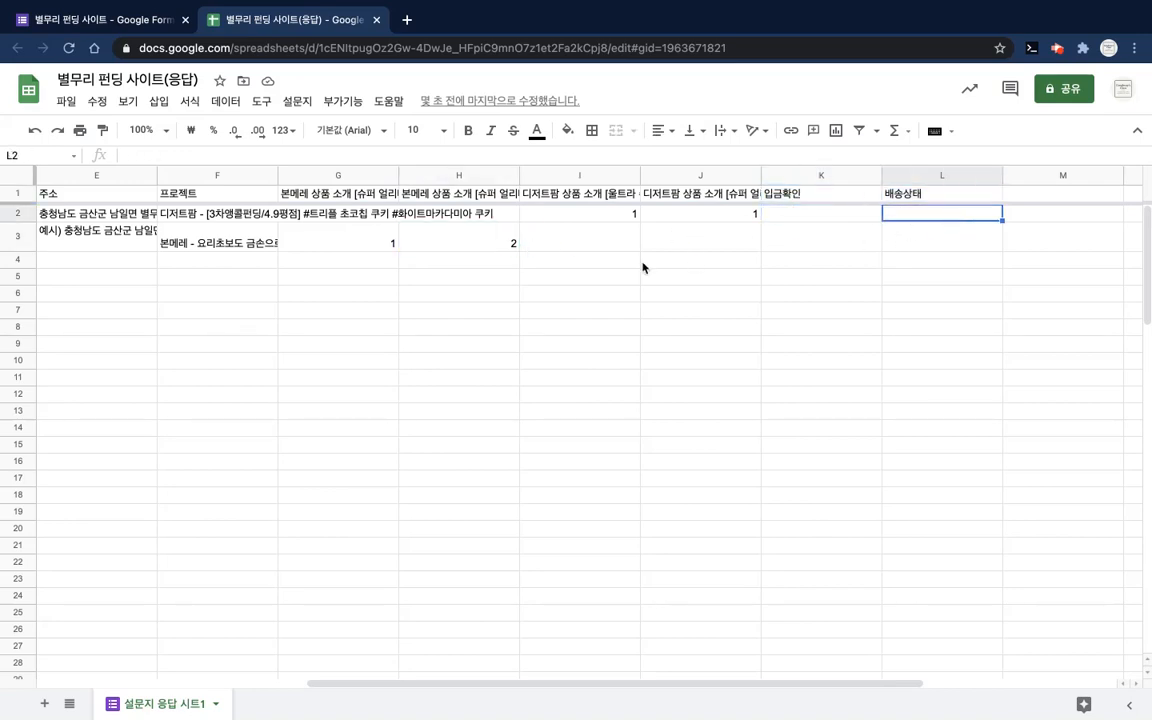
Step: Enter 4/1 as the first response's deposit confirmation date in K2, under 입금확인
click(643, 262)
scroll(686, 229, right, 3)
scroll(686, 229, left, 7)
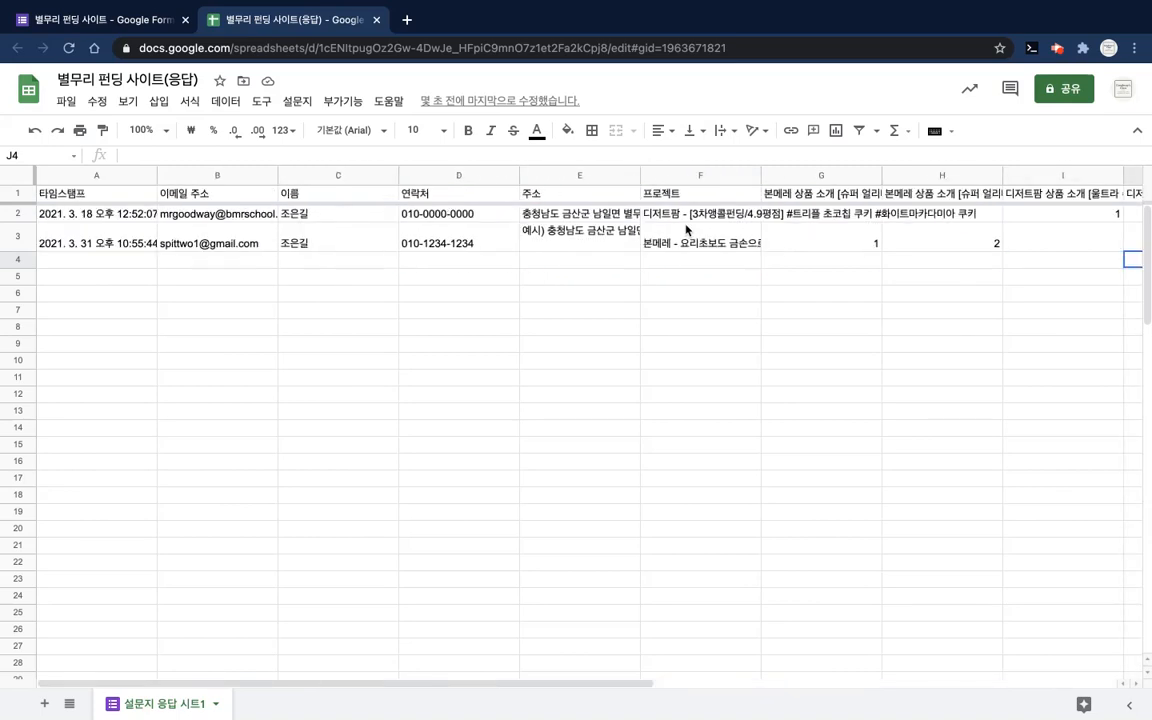
click(518, 206)
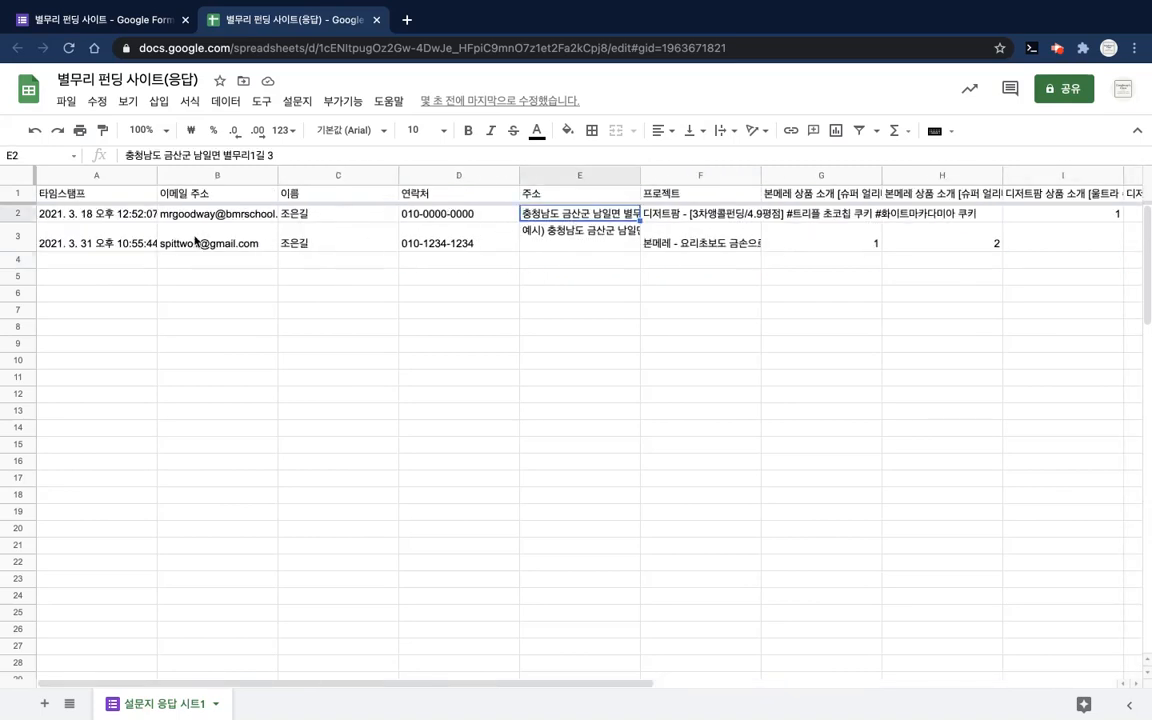
drag(100, 216, 478, 213)
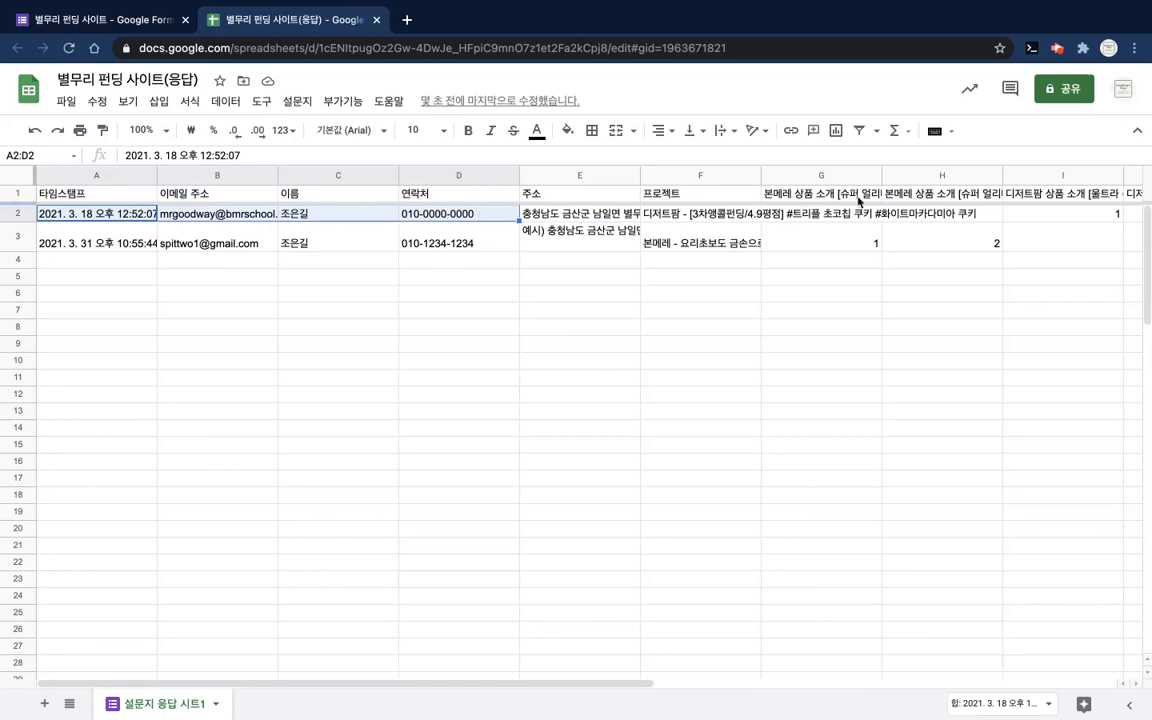
click(938, 214)
scroll(938, 216, right, 3)
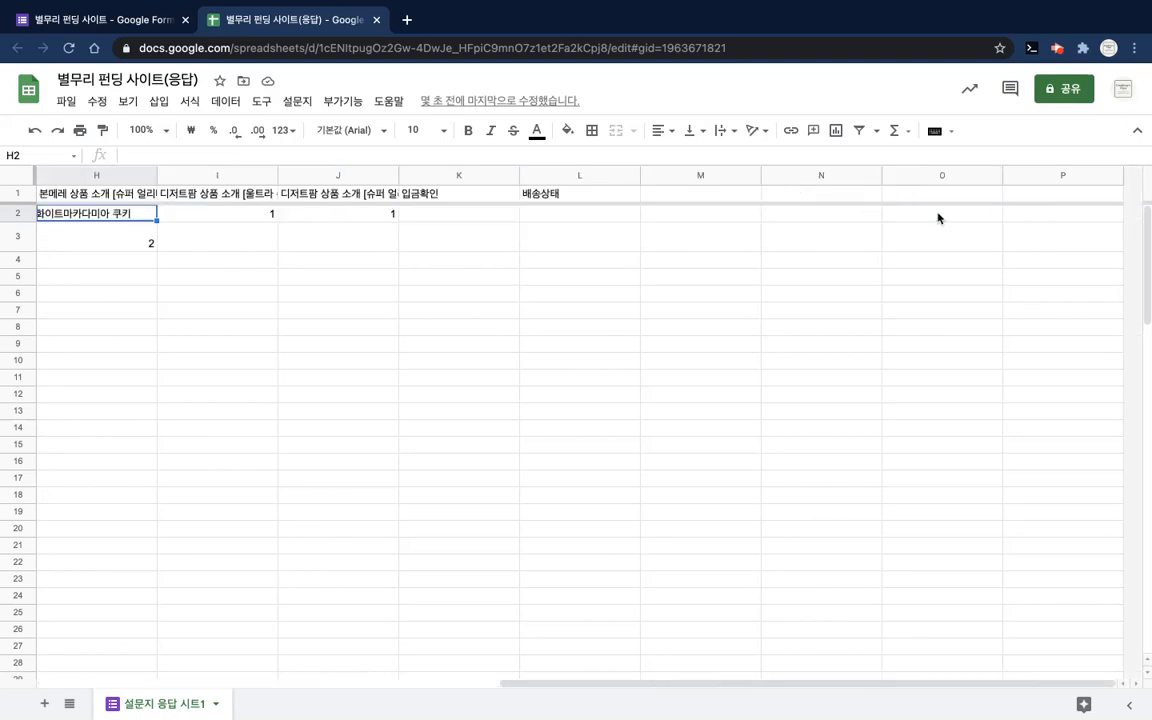
click(476, 216)
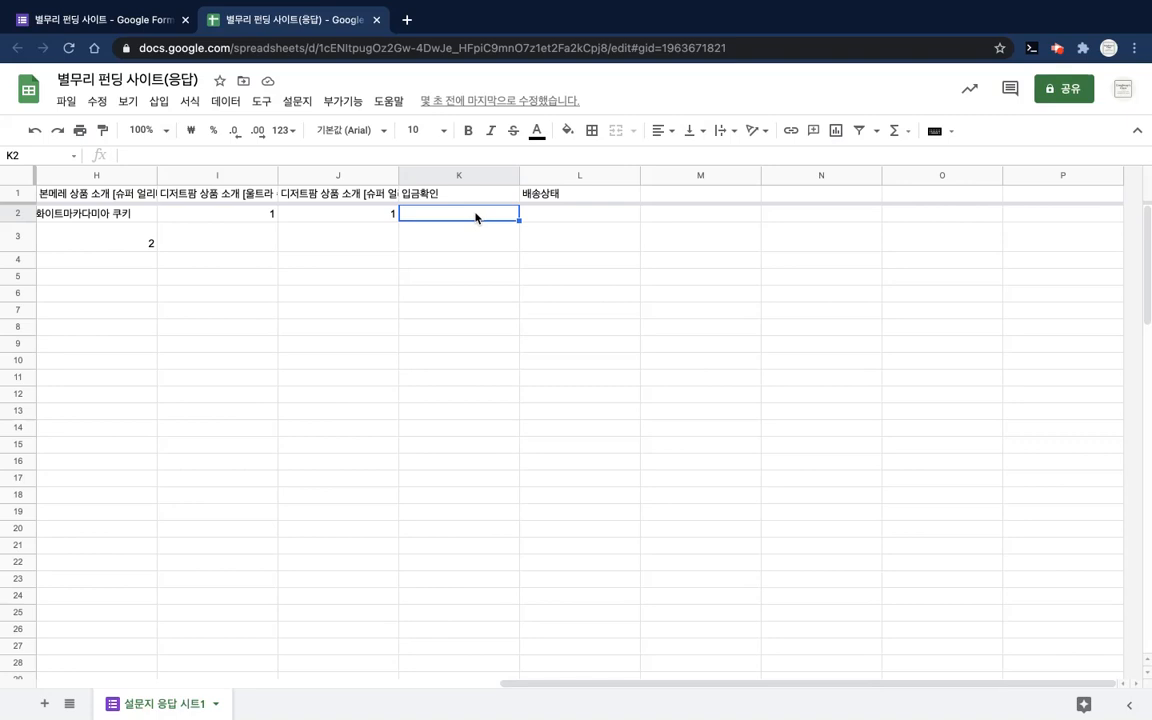
text(4/1)
key(Return)
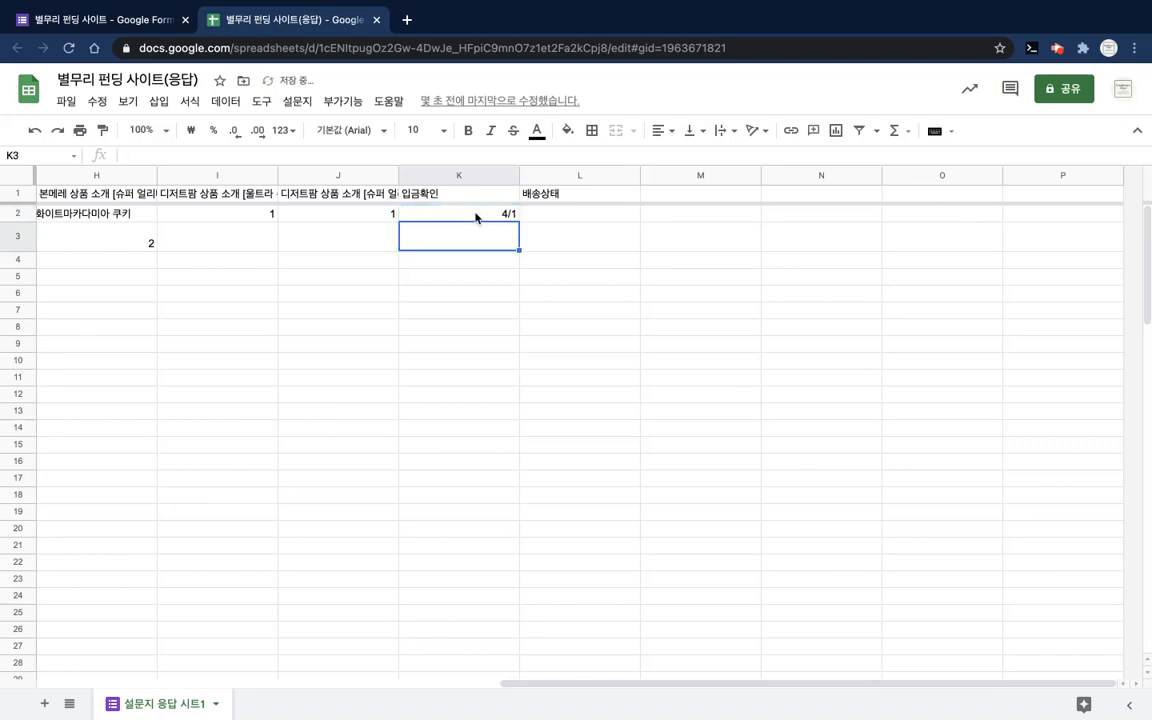
Step: Inspect the full date stored in K2 under 입금확인 and the cell below it
click(476, 216)
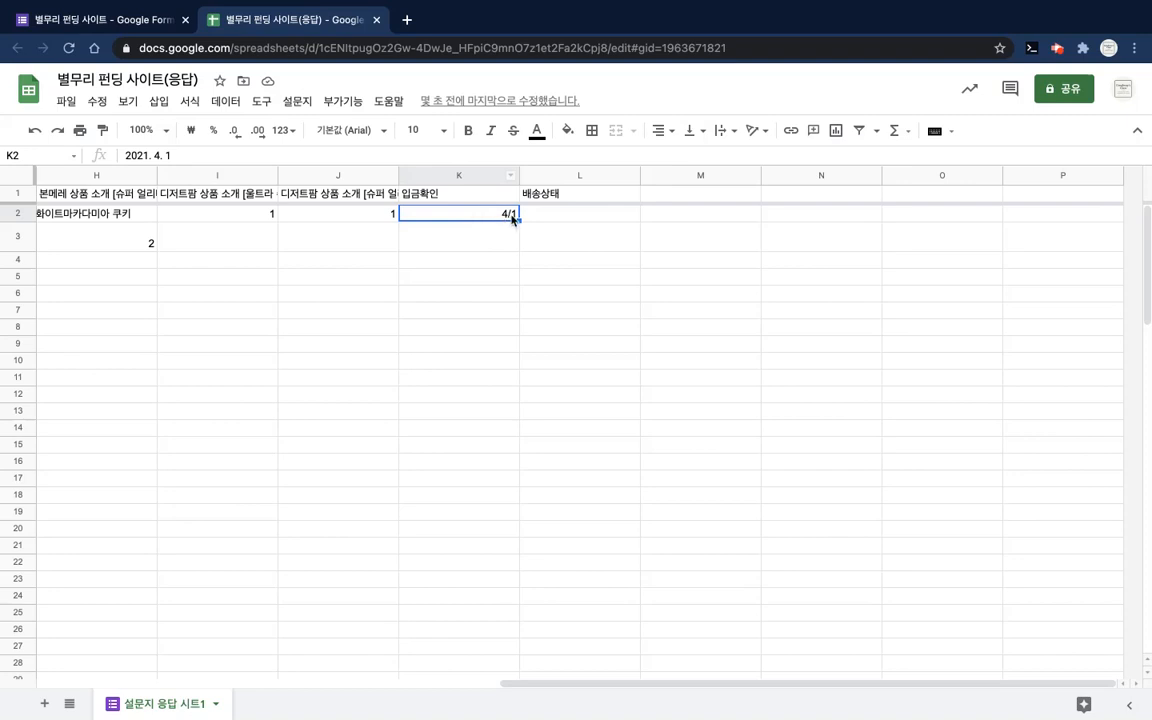
click(165, 155)
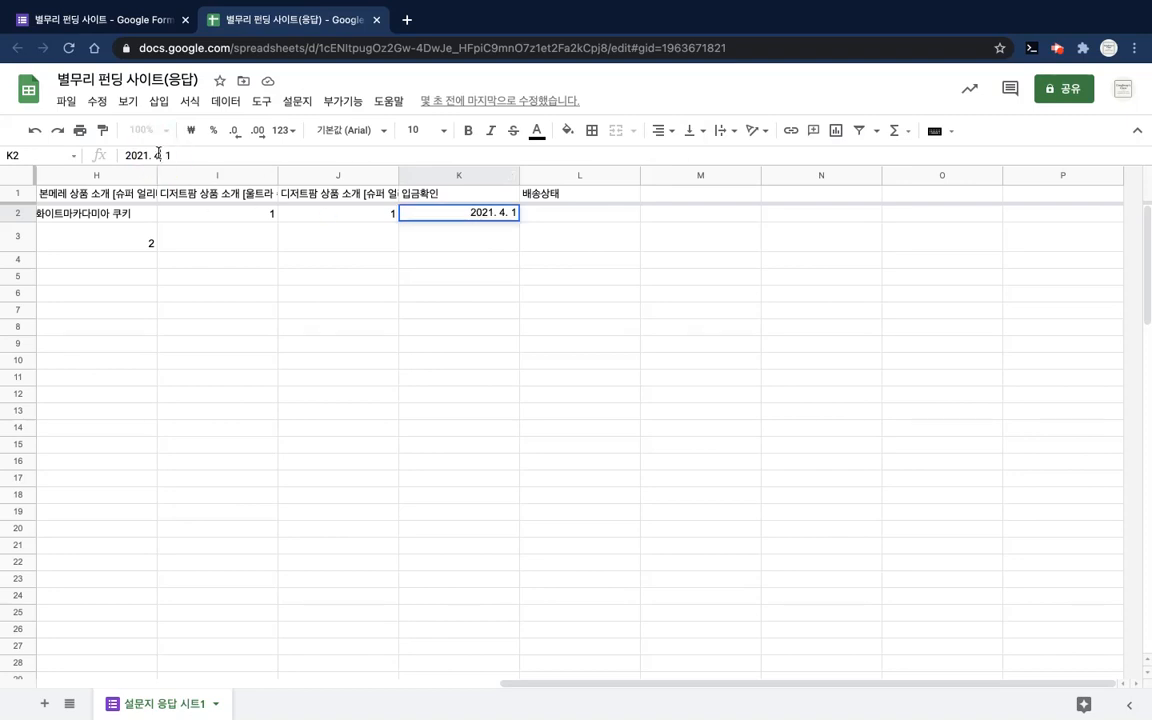
click(543, 216)
click(430, 210)
key(Down)
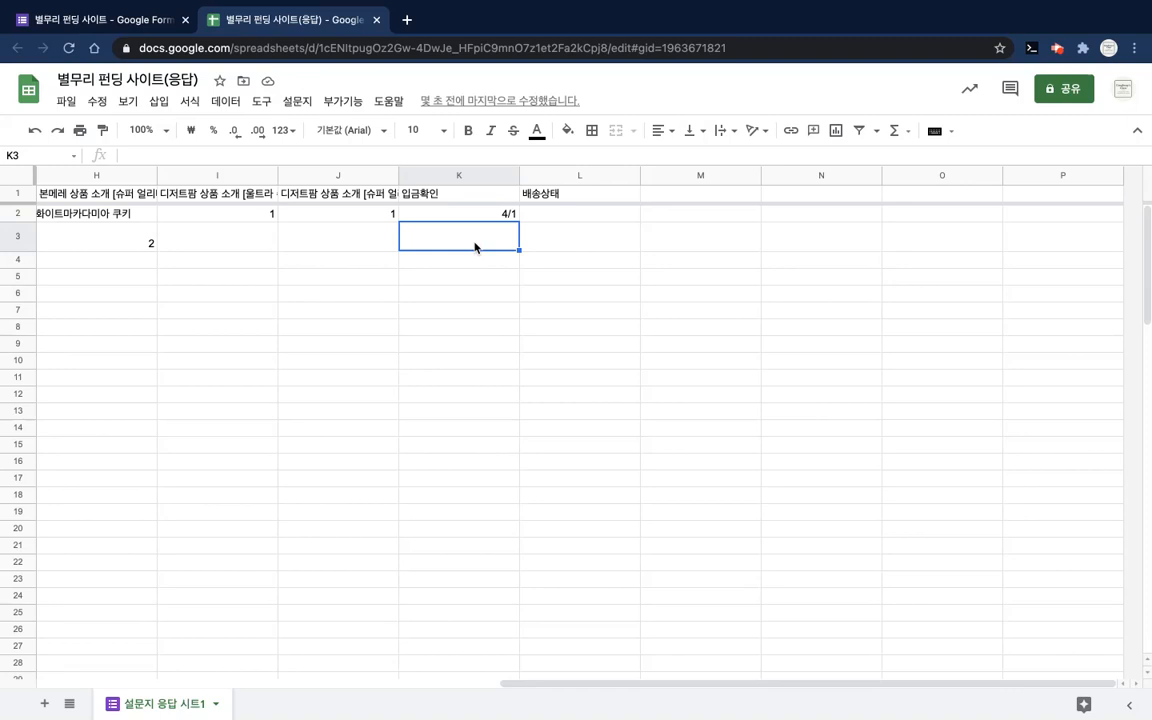
click(523, 248)
click(517, 248)
Step: Enter the status options 배송준비중,배송중,배송완료 as plain text in L2, under 배송상태
click(566, 215)
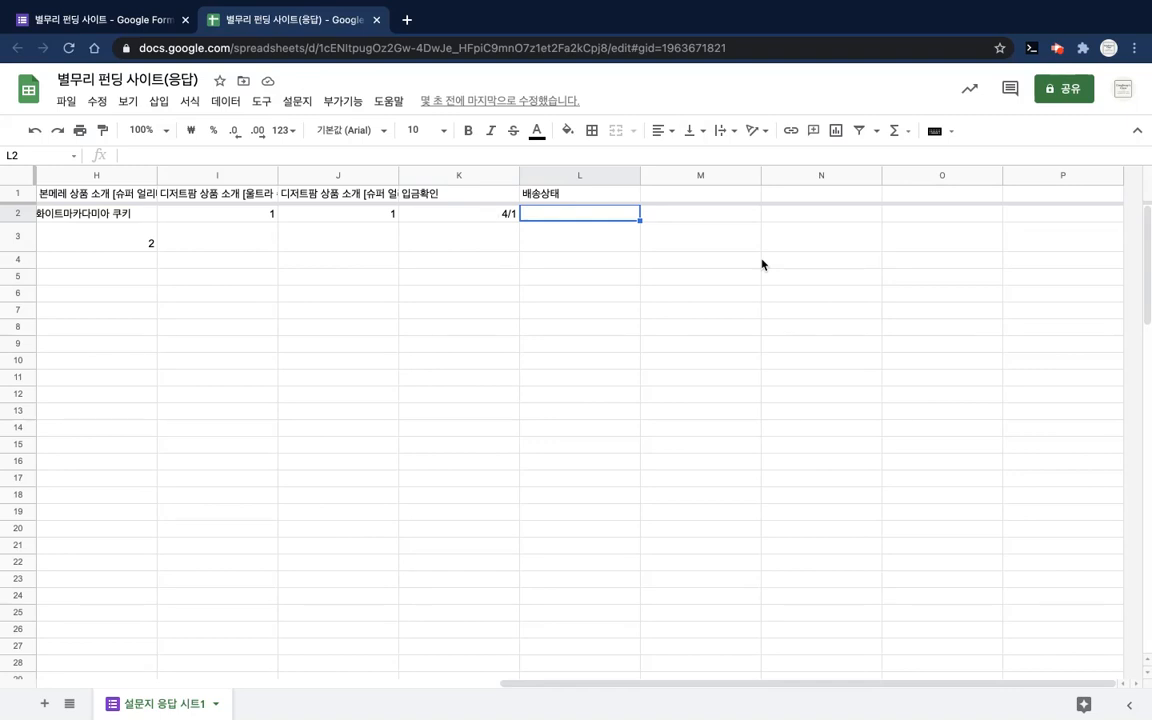
text(배송)
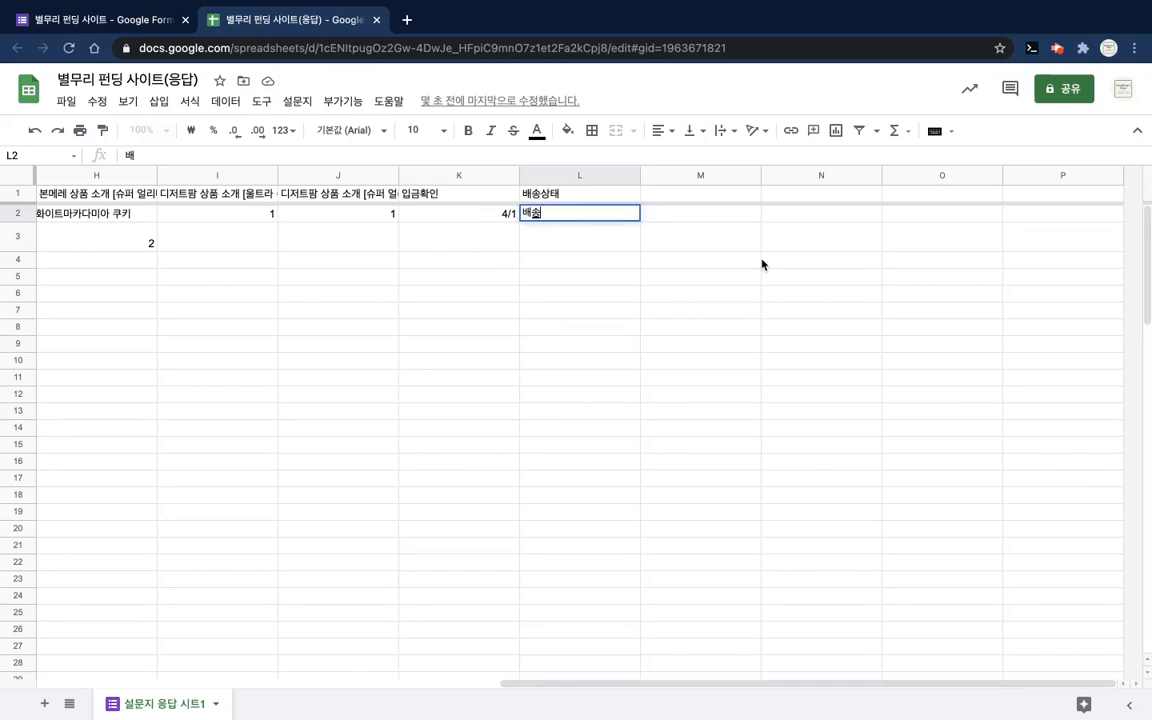
text(준비중,배송)
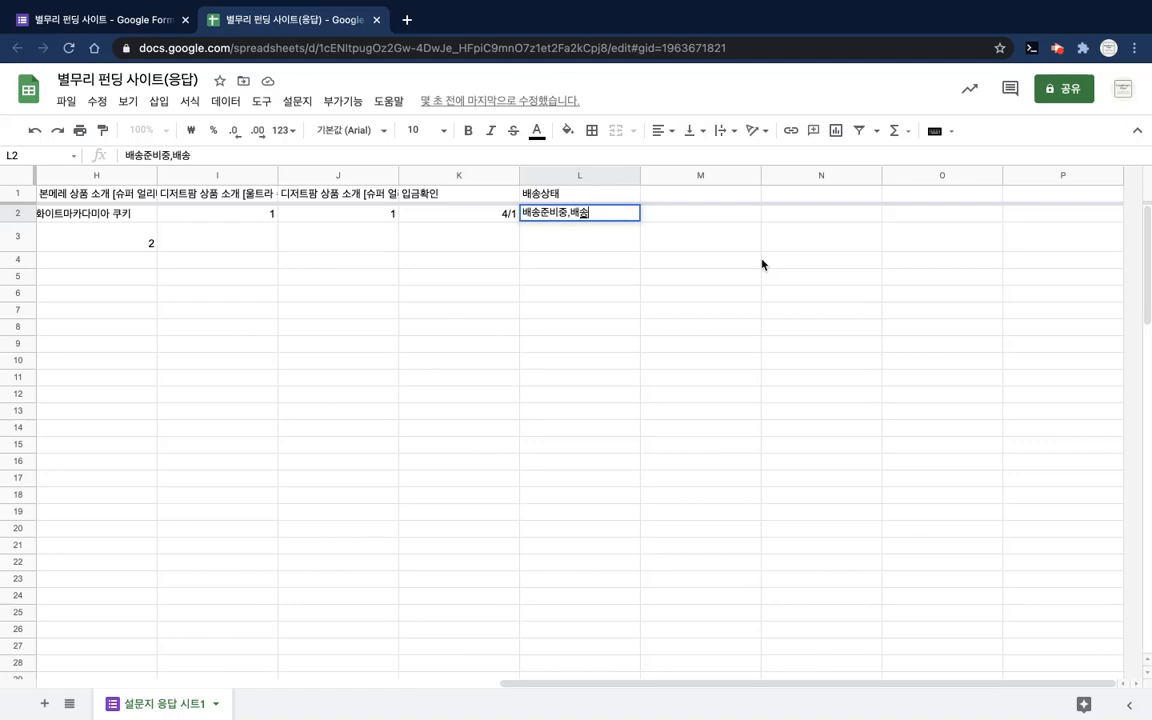
text(중,배송완료)
key(Return)
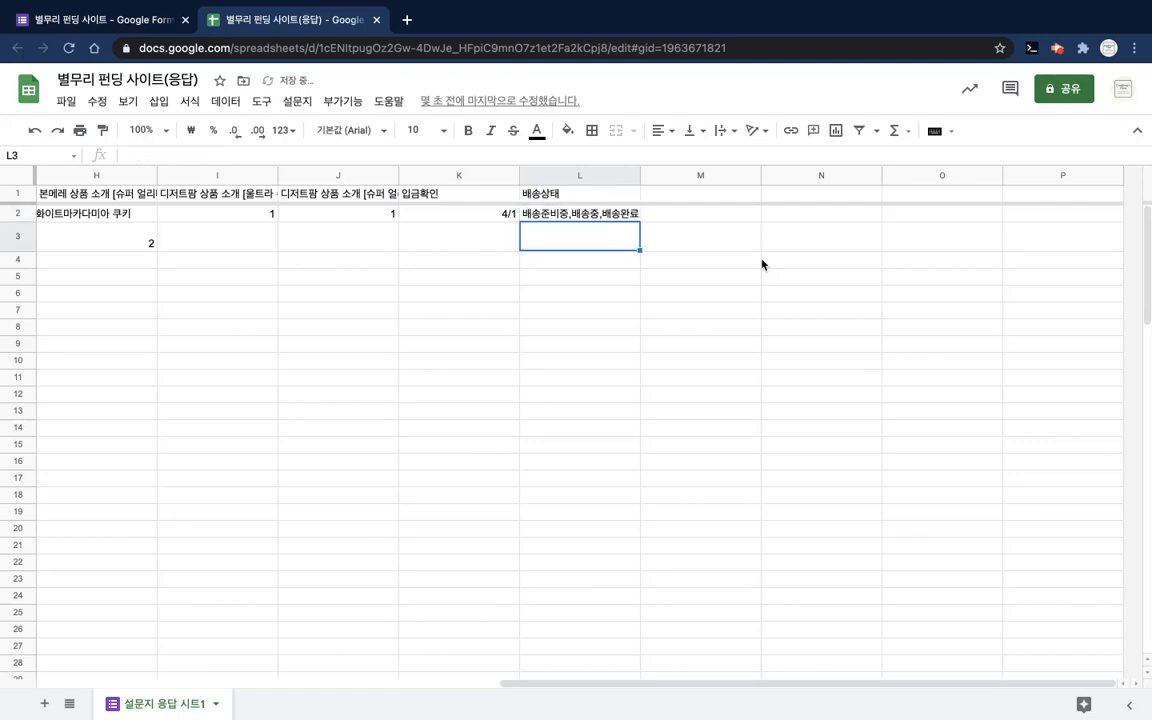
key(Up)
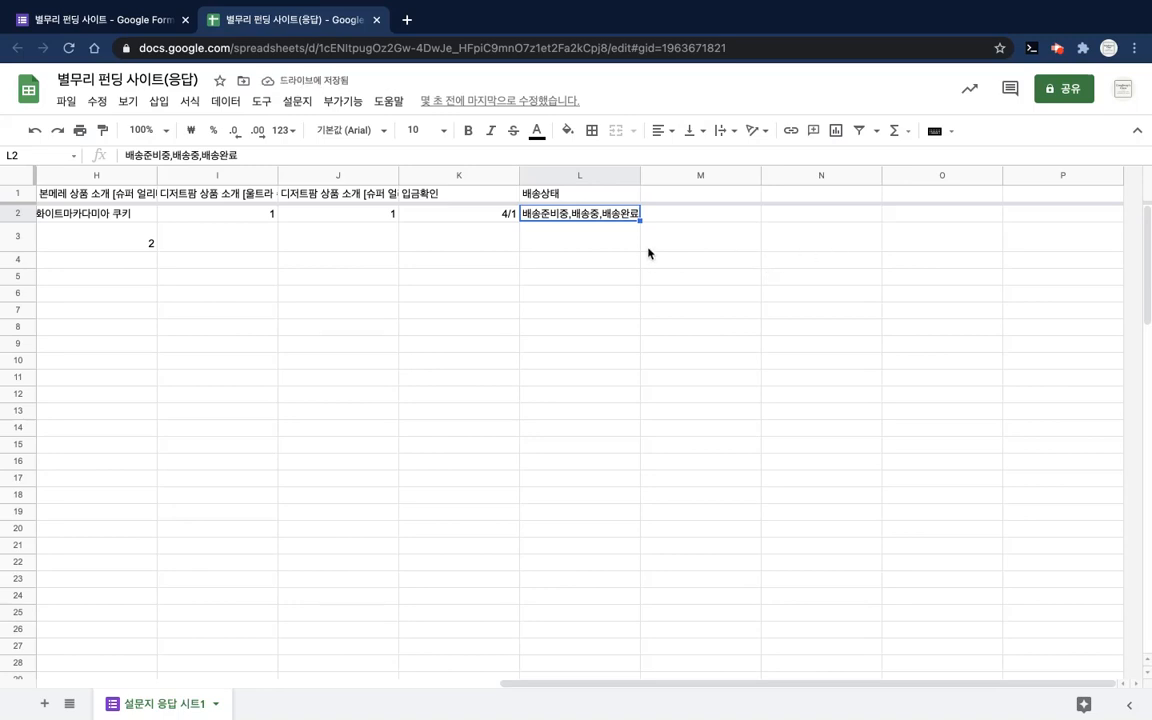
Step: Clear the plain status text from L2
triple_click(598, 214)
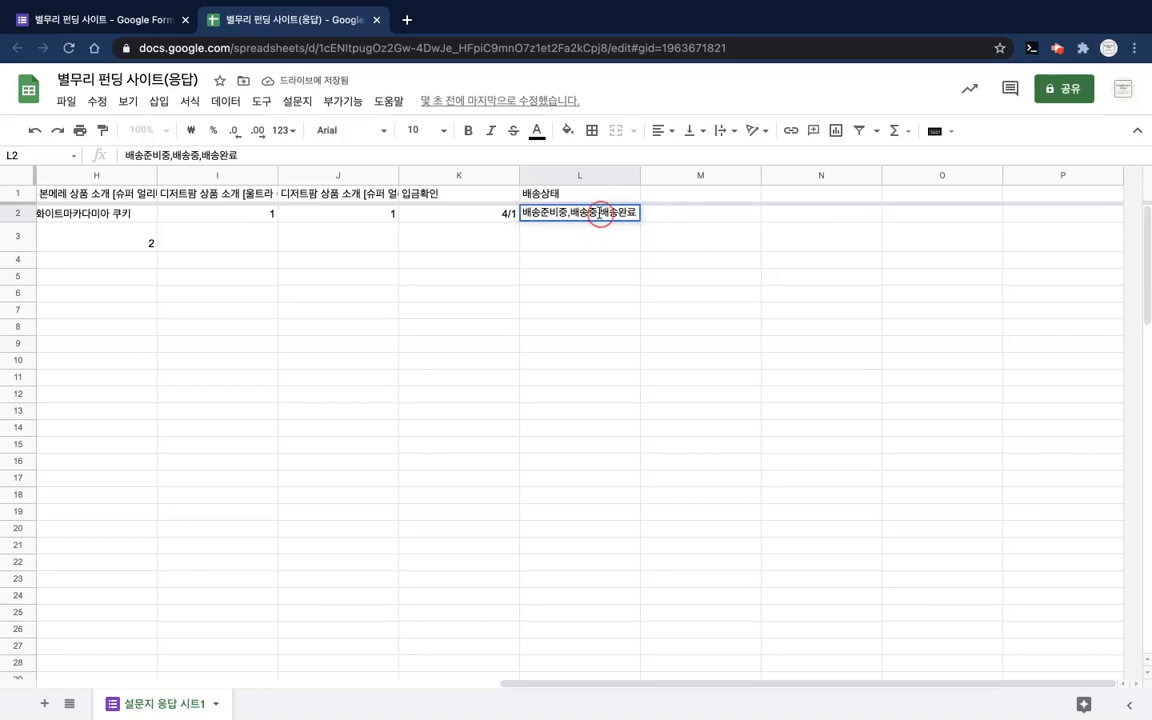
key(BackSpace)
click(722, 234)
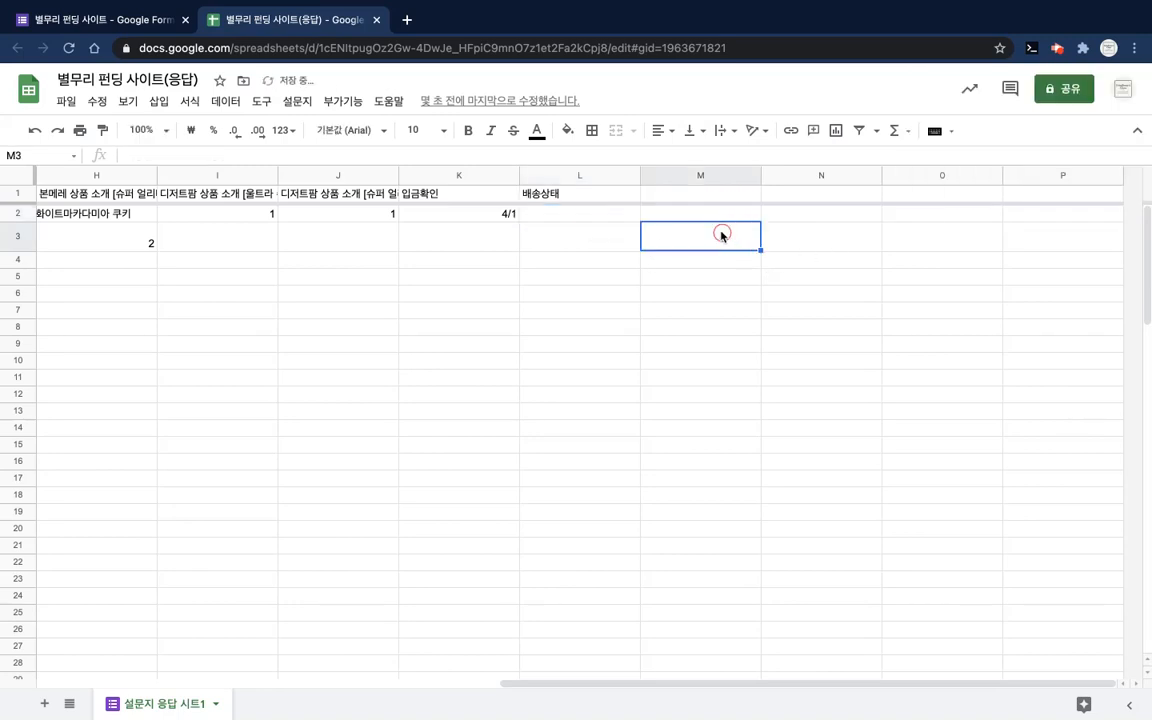
Step: Open data validation for L2 and set its criteria to a list of items (항목 목록)
click(582, 216)
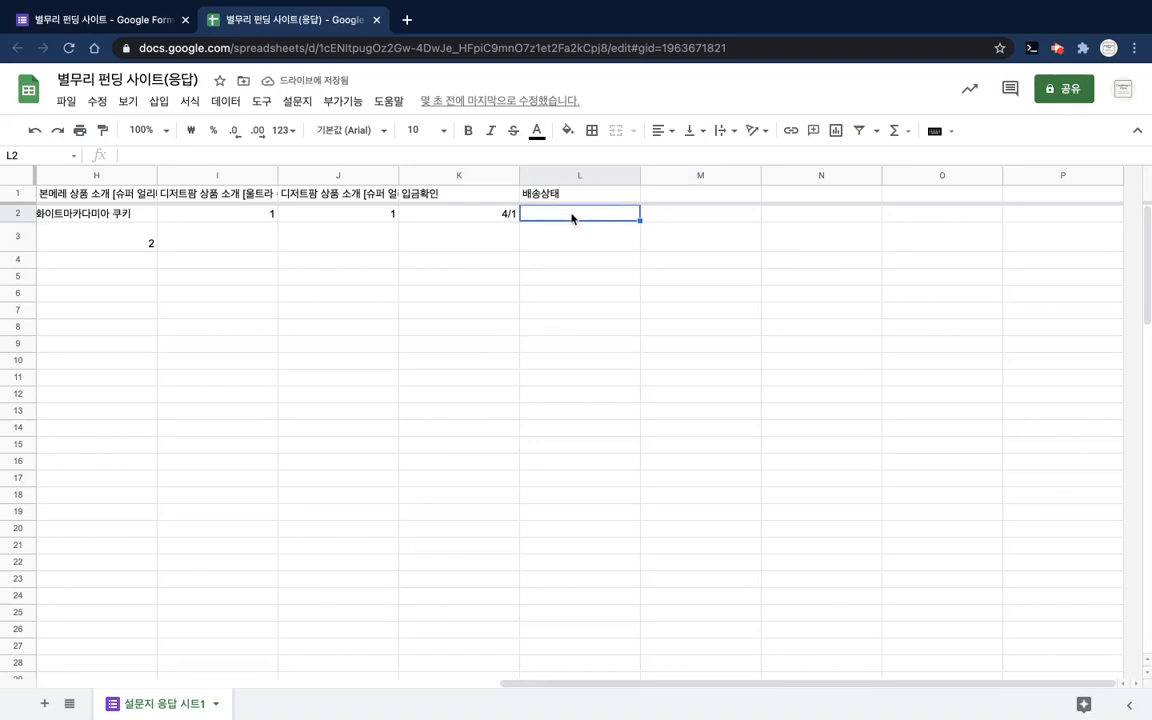
right_click(572, 217)
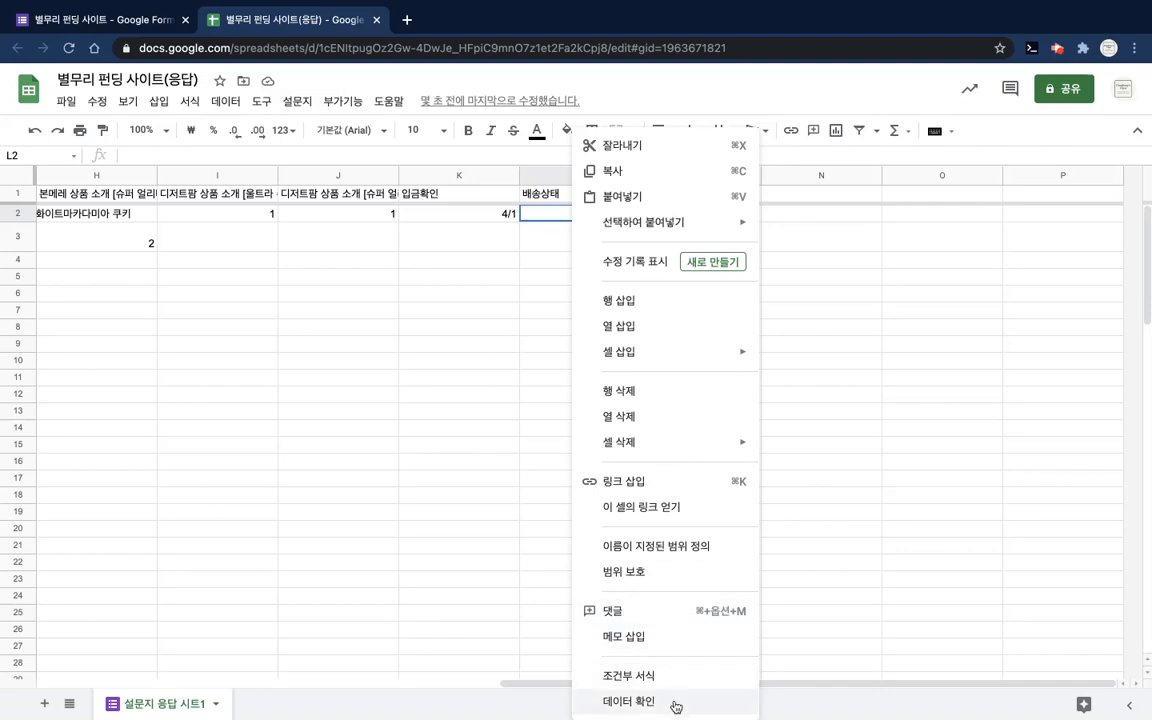
click(538, 216)
right_click(538, 216)
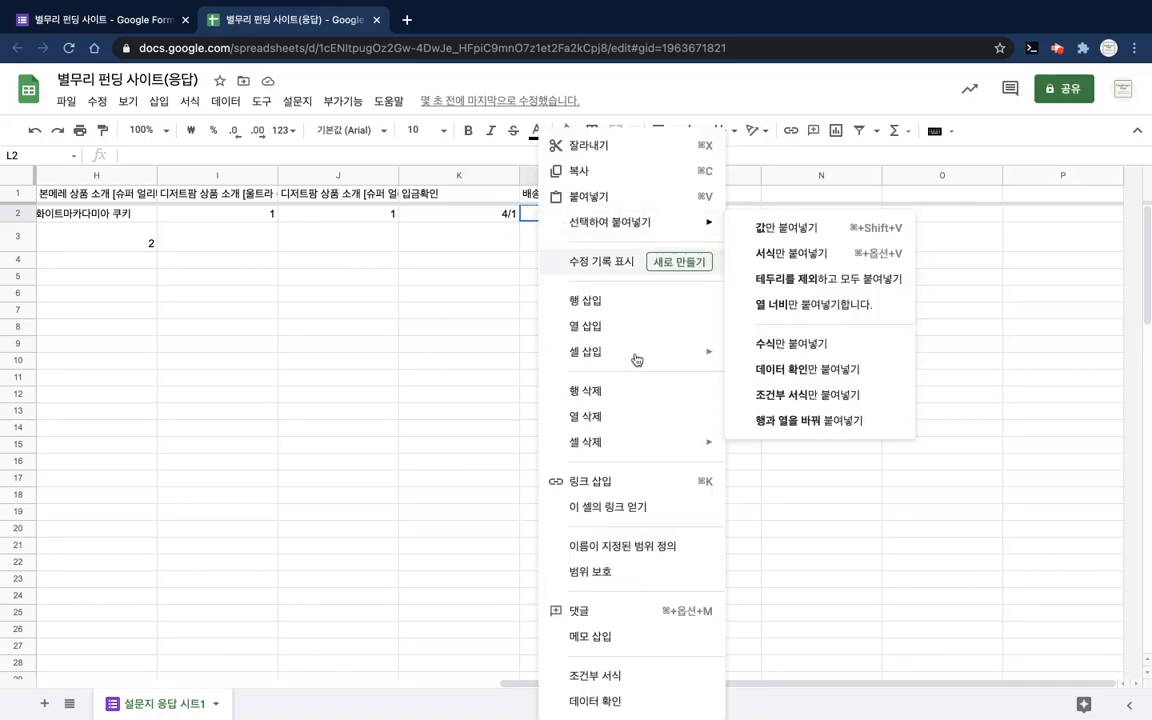
click(638, 703)
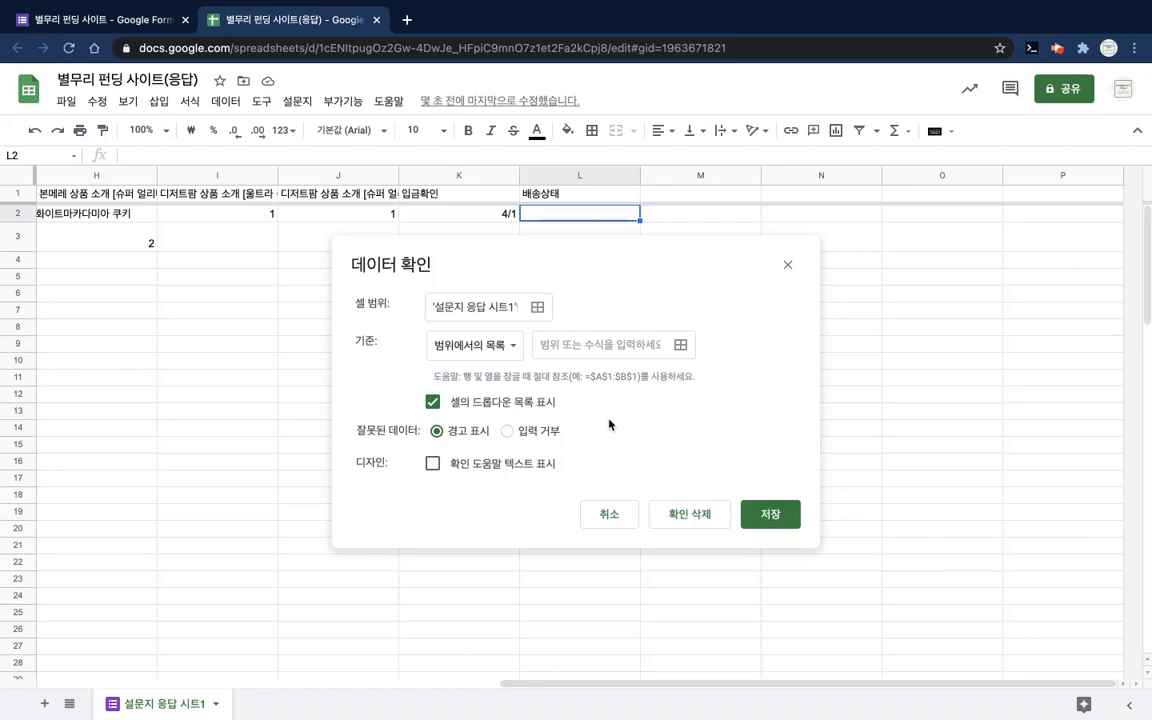
click(496, 350)
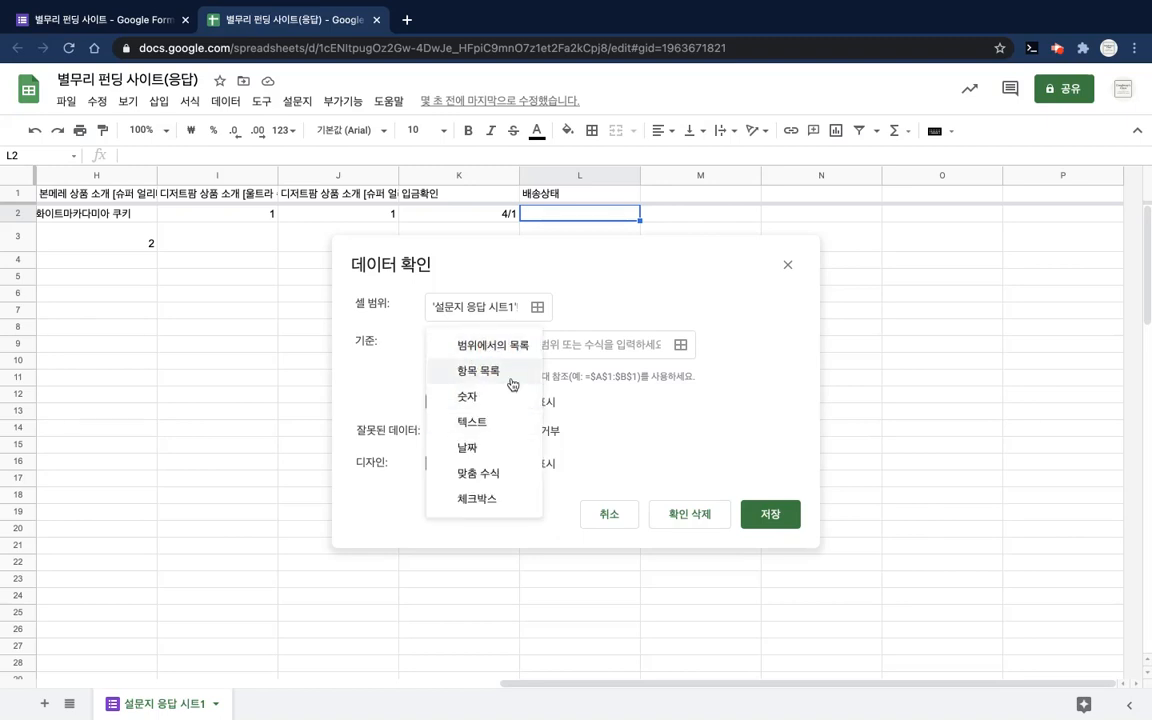
click(512, 384)
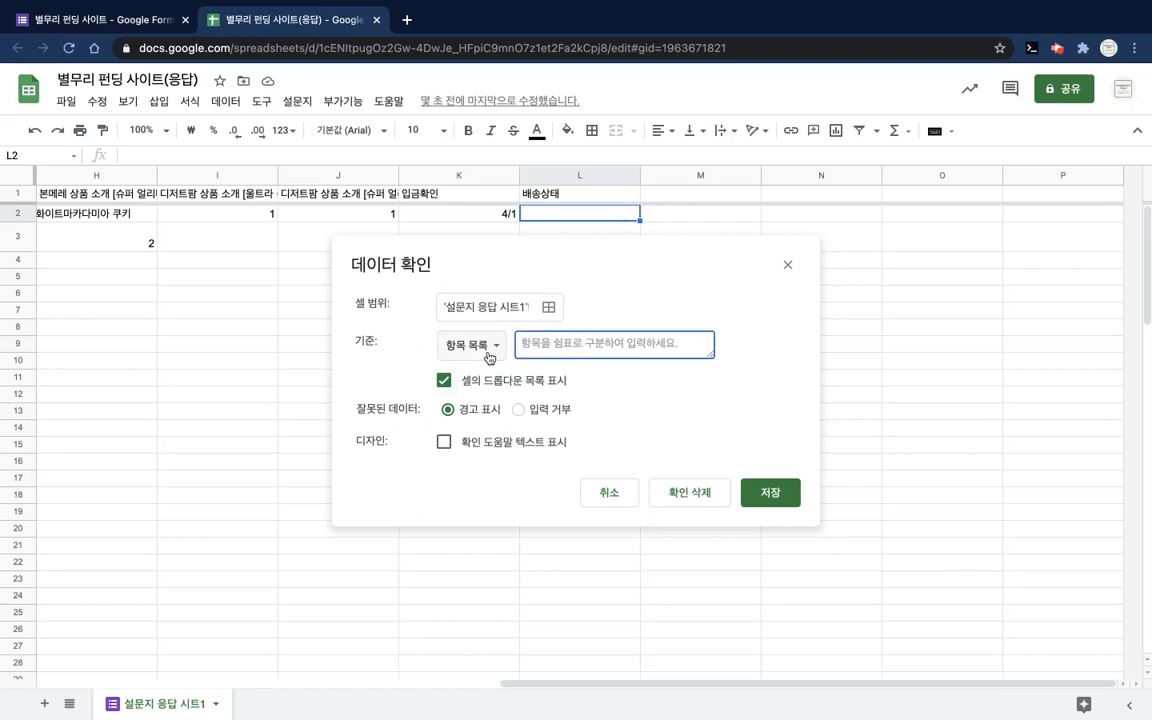
click(490, 350)
click(497, 345)
Step: Enter 배송준비중,배송중,배송완료 as the list items for L2 and save the validation rule
text(배송준)
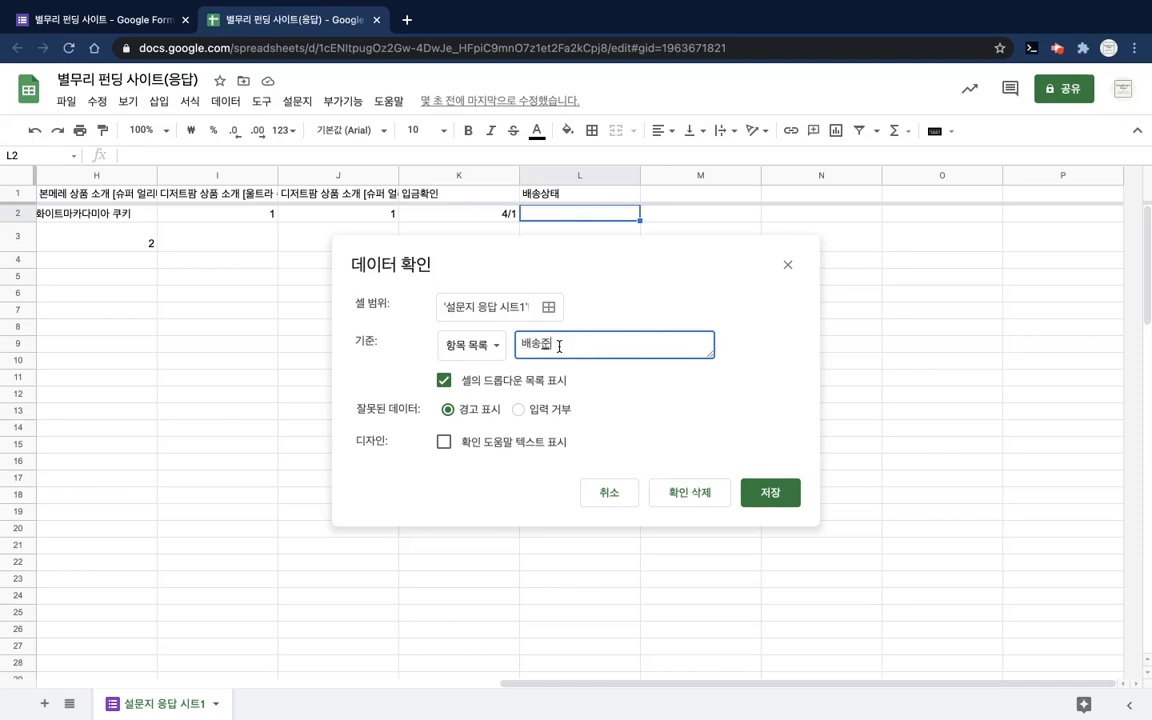
text(비중,생시)
text(송중,배송오)
text(완료)
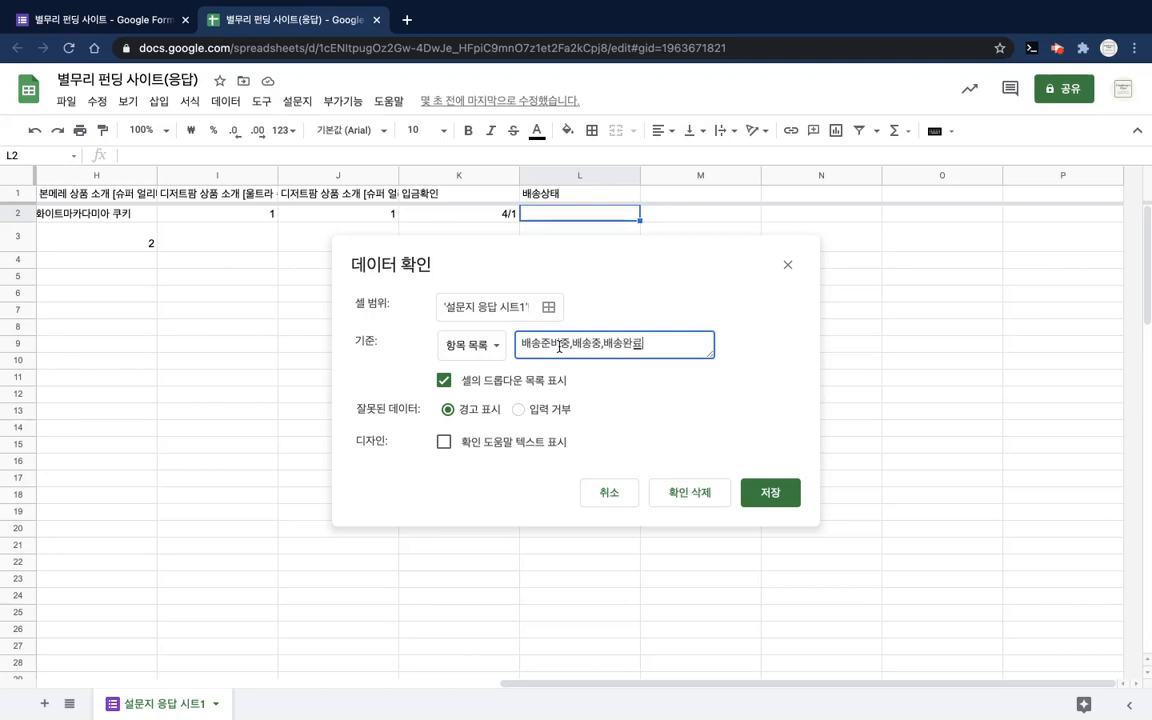
click(775, 494)
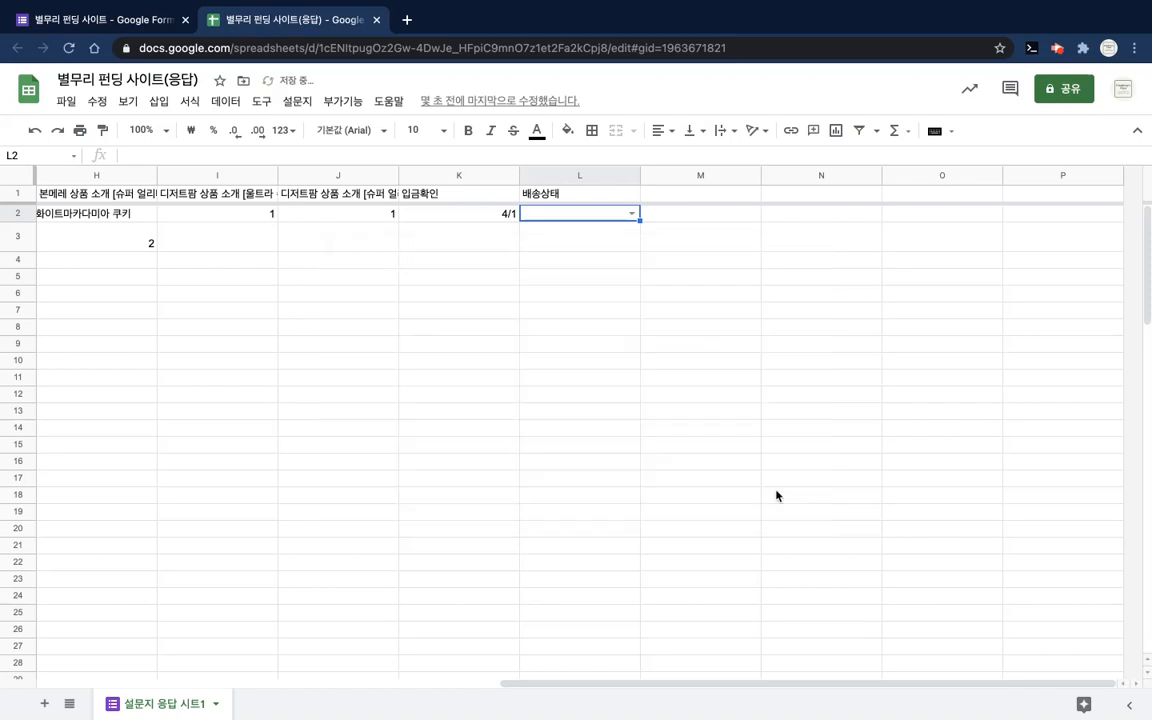
Step: Choose 배송준비중 from the dropdown list in L2 as the first response's delivery status
click(609, 325)
click(620, 247)
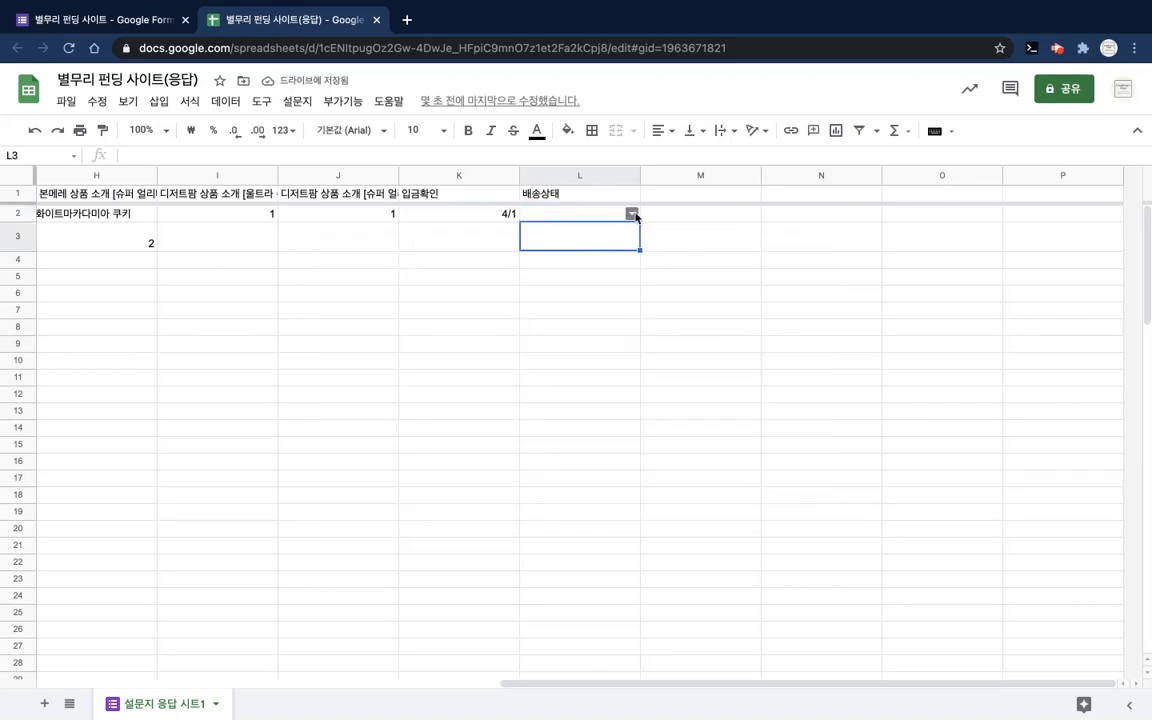
click(632, 214)
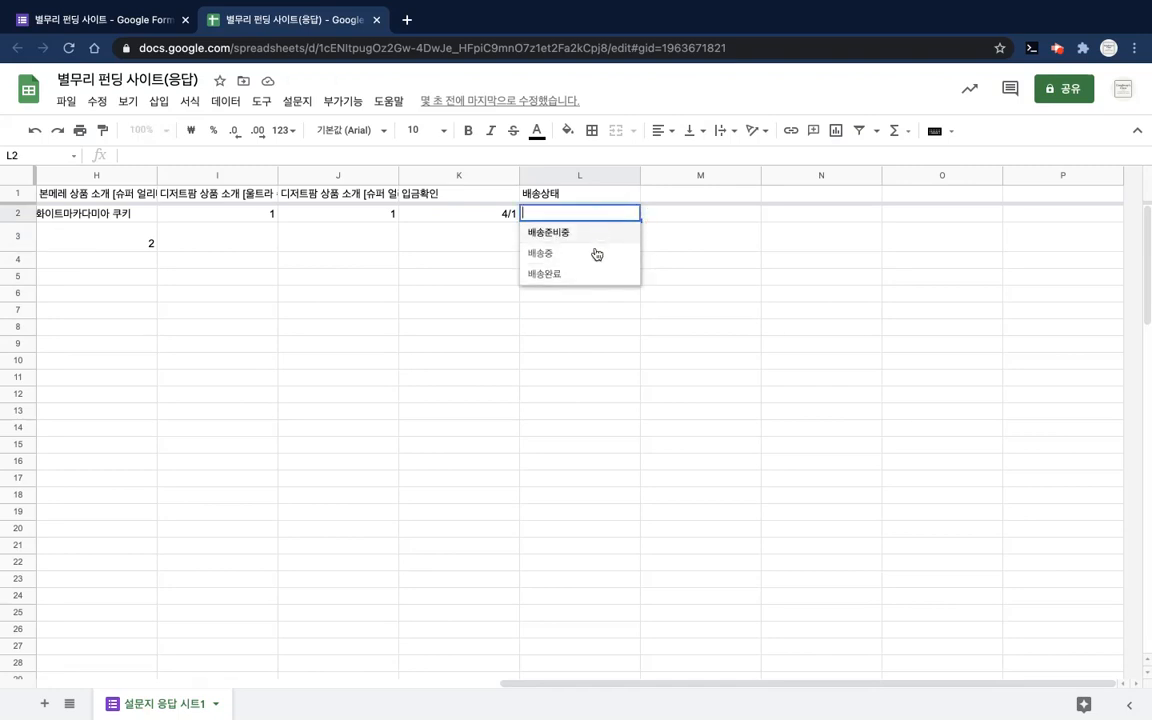
click(596, 236)
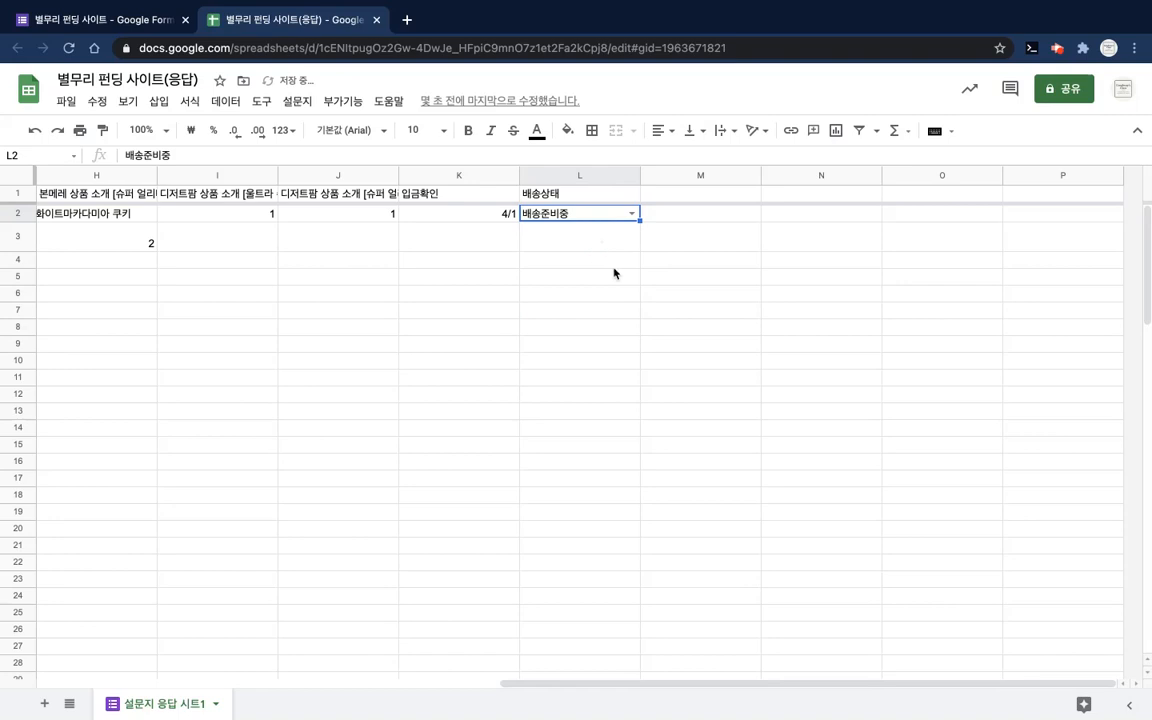
click(614, 266)
click(599, 237)
click(620, 213)
Step: Test the validation rule by adding ㅁㄴㅇㄹ after 배송준비중 in L2 and check the marker on the cell
double_click(587, 217)
text(ㅁㄴㅇㄹ)
key(Return)
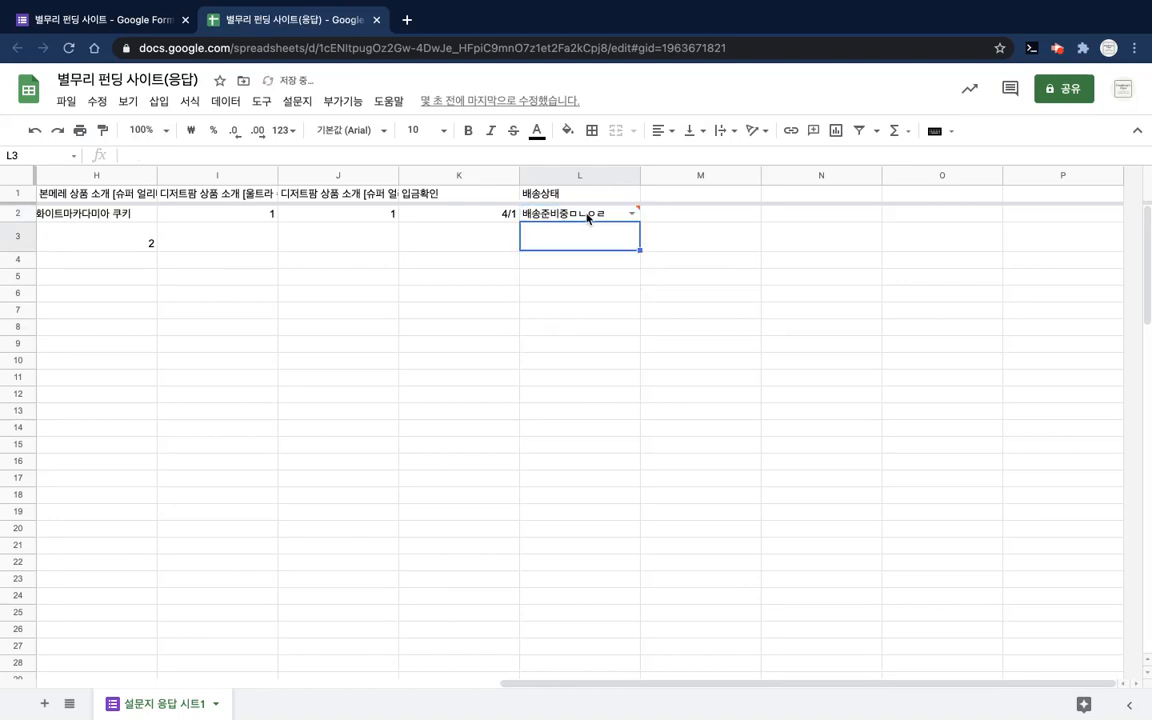
mouse_move(640, 211)
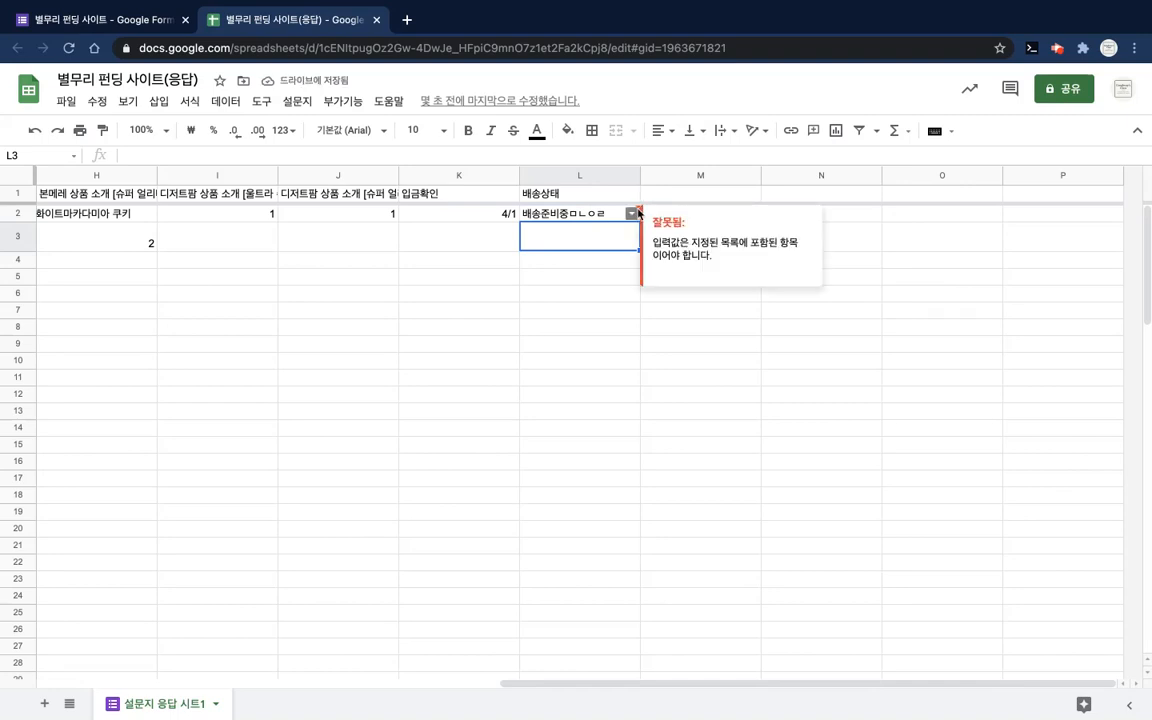
Step: Replace the invalid test text in L2 with 배송준비중 from the dropdown list
click(635, 214)
click(606, 236)
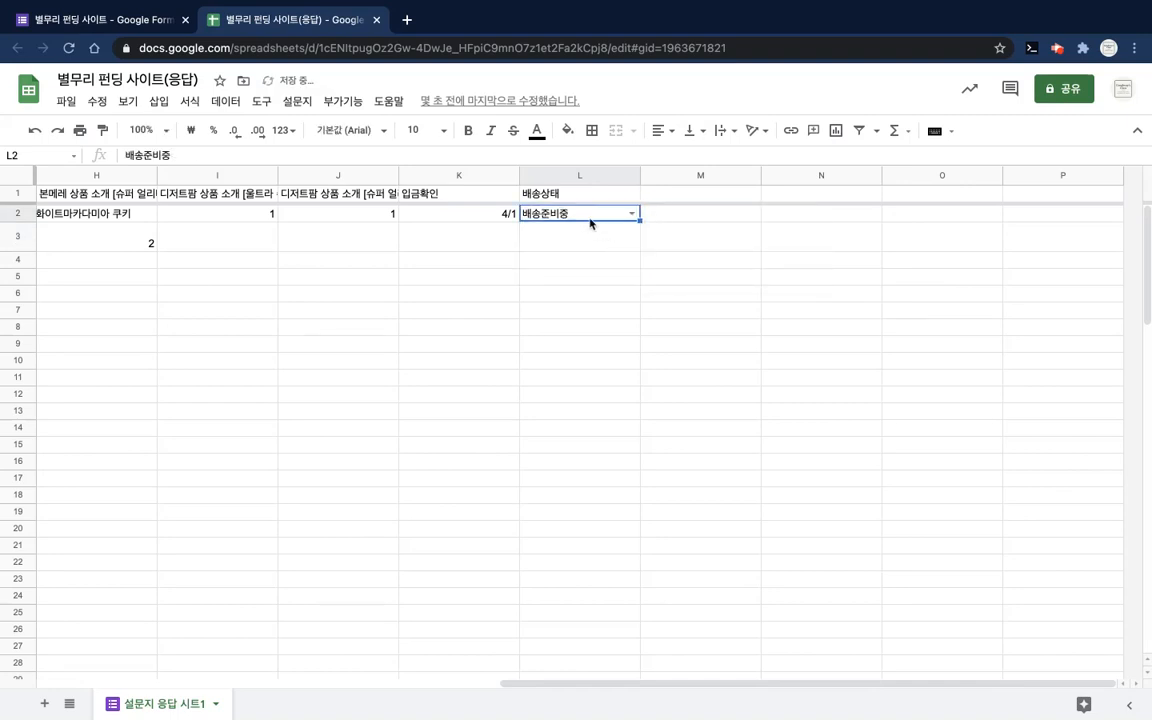
double_click(577, 212)
click(670, 218)
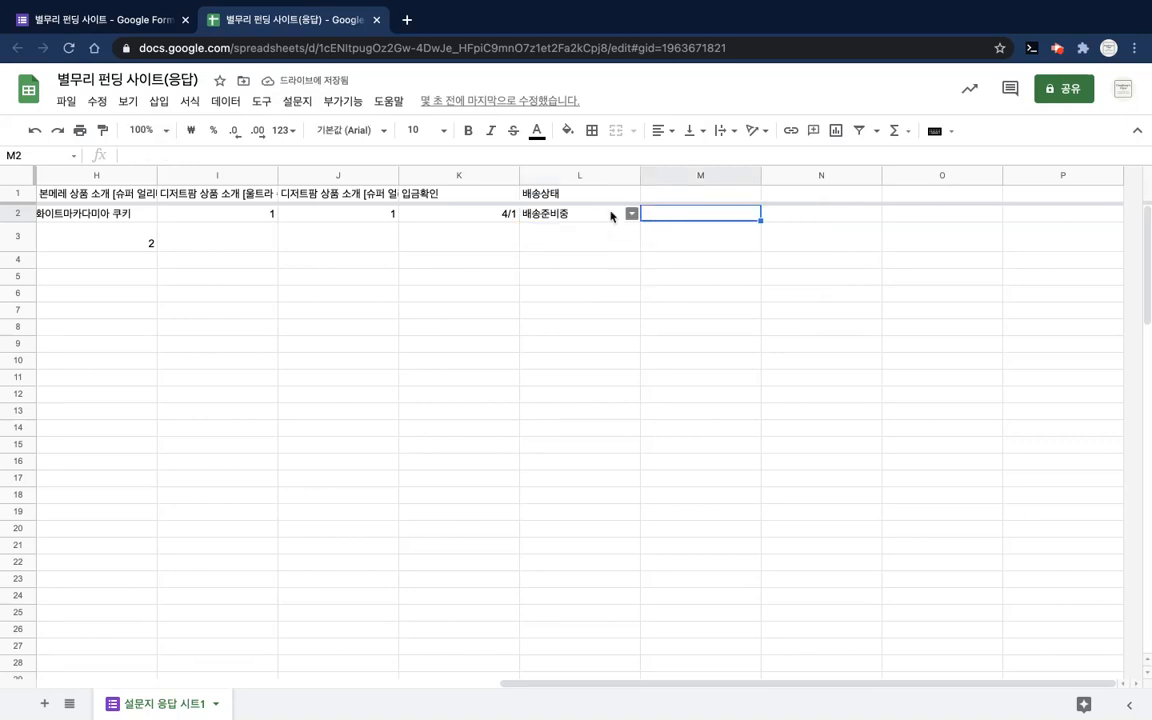
Step: Set L2's data validation to reject invalid input (입력 거부) and save the rule
click(594, 211)
right_click(606, 215)
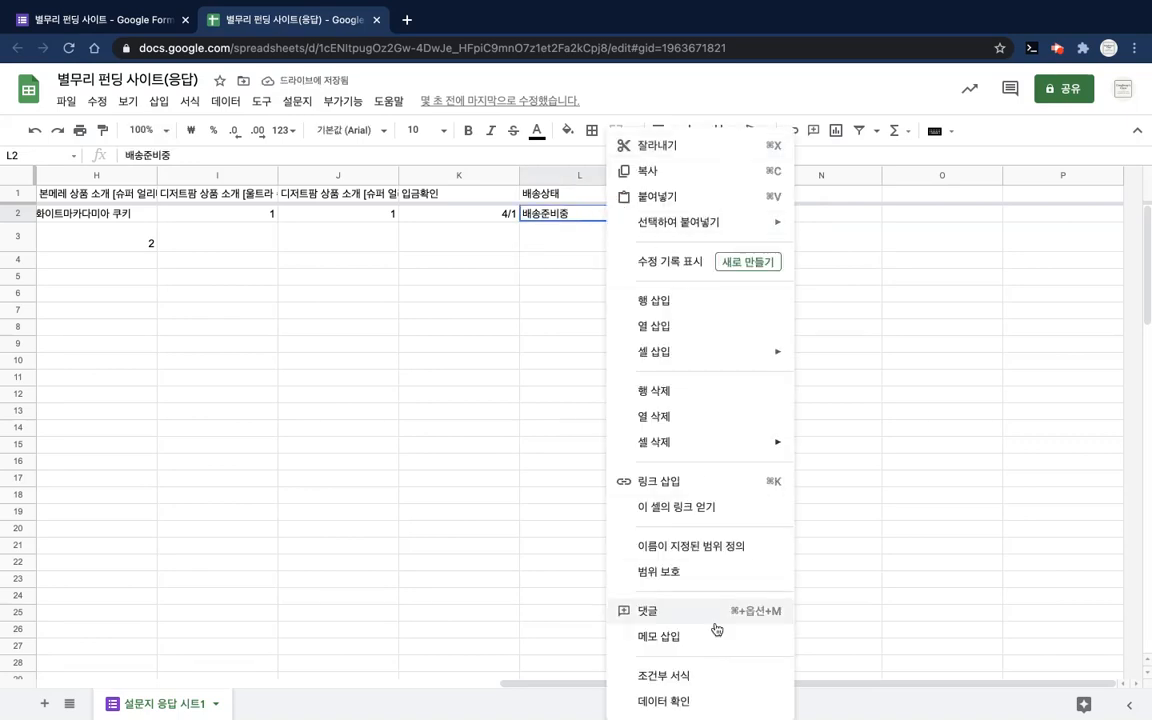
click(703, 699)
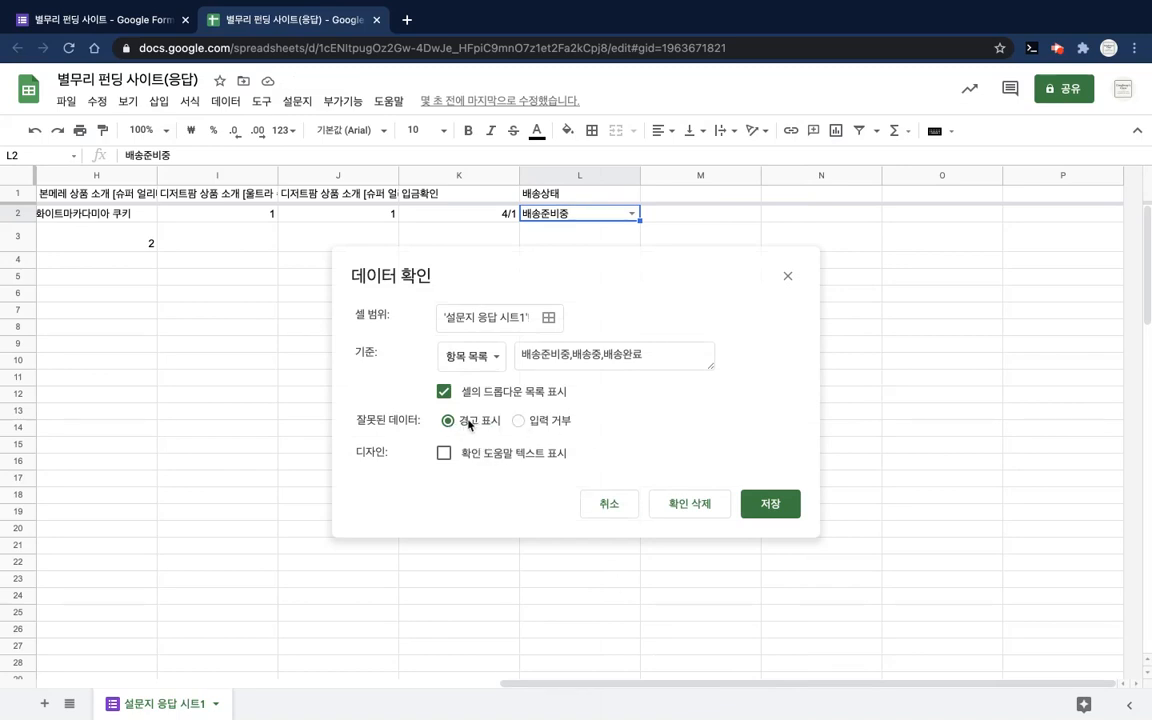
click(518, 421)
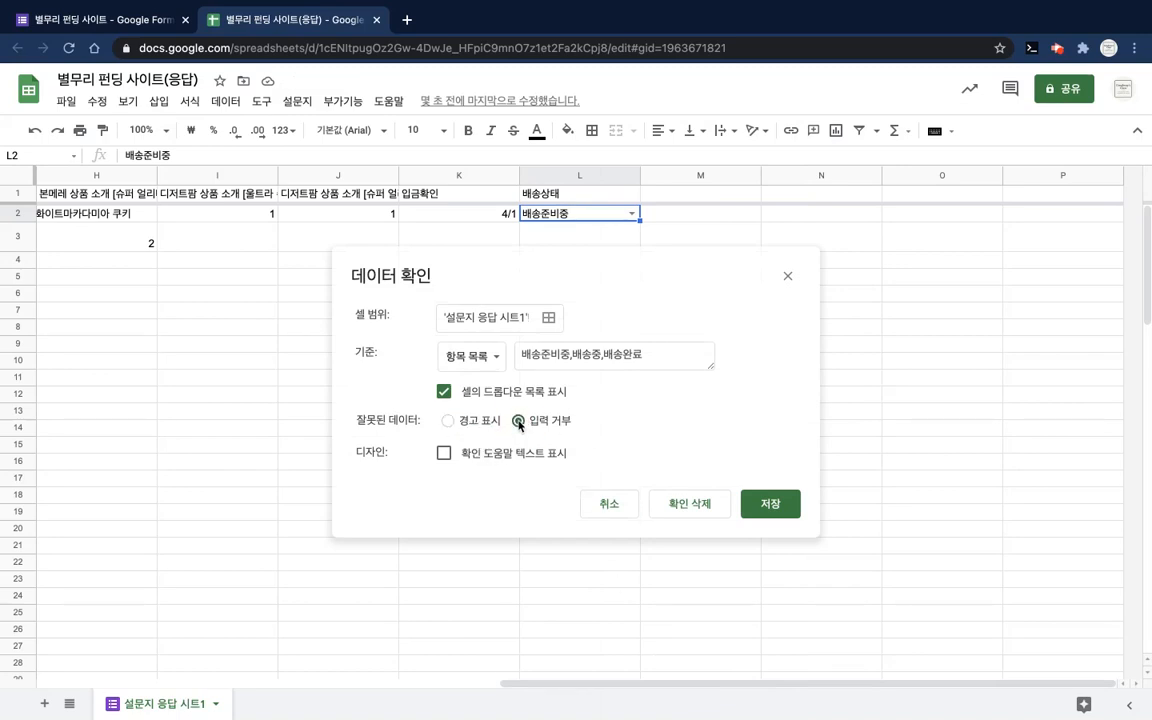
click(771, 505)
Step: Try to append text outside the allowed list to the delivery status in L2
click(615, 245)
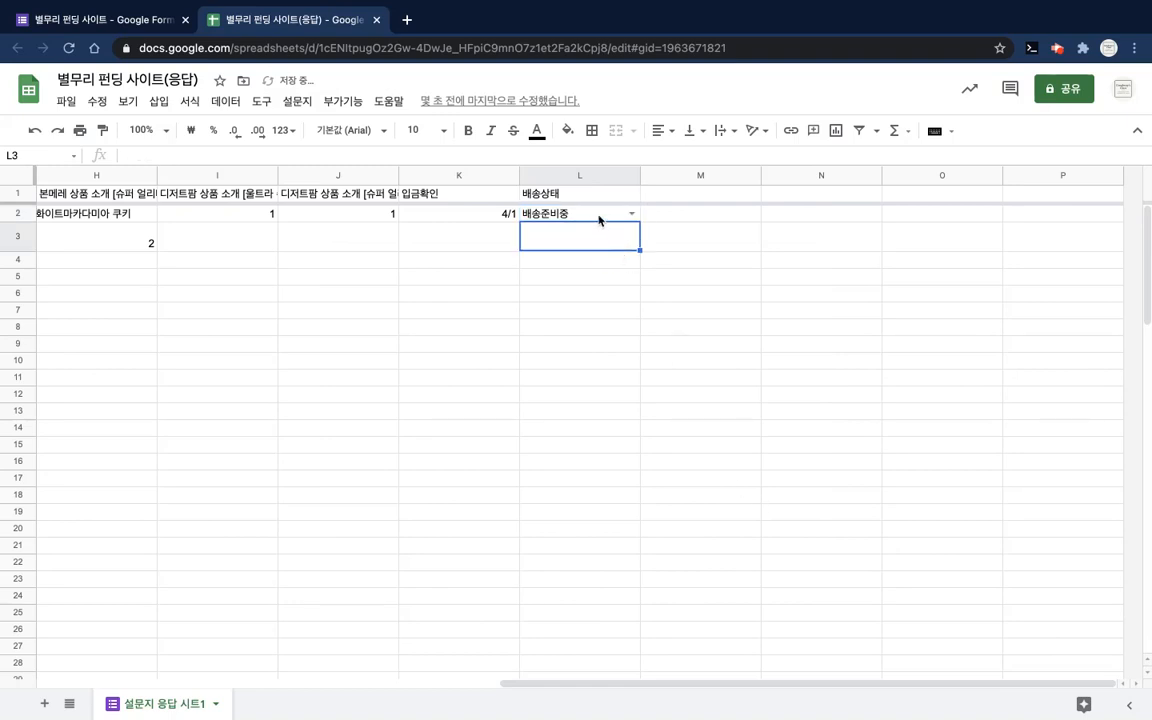
double_click(598, 214)
text(ㅁㄴㅇ림ㅣㅓ)
key(Return)
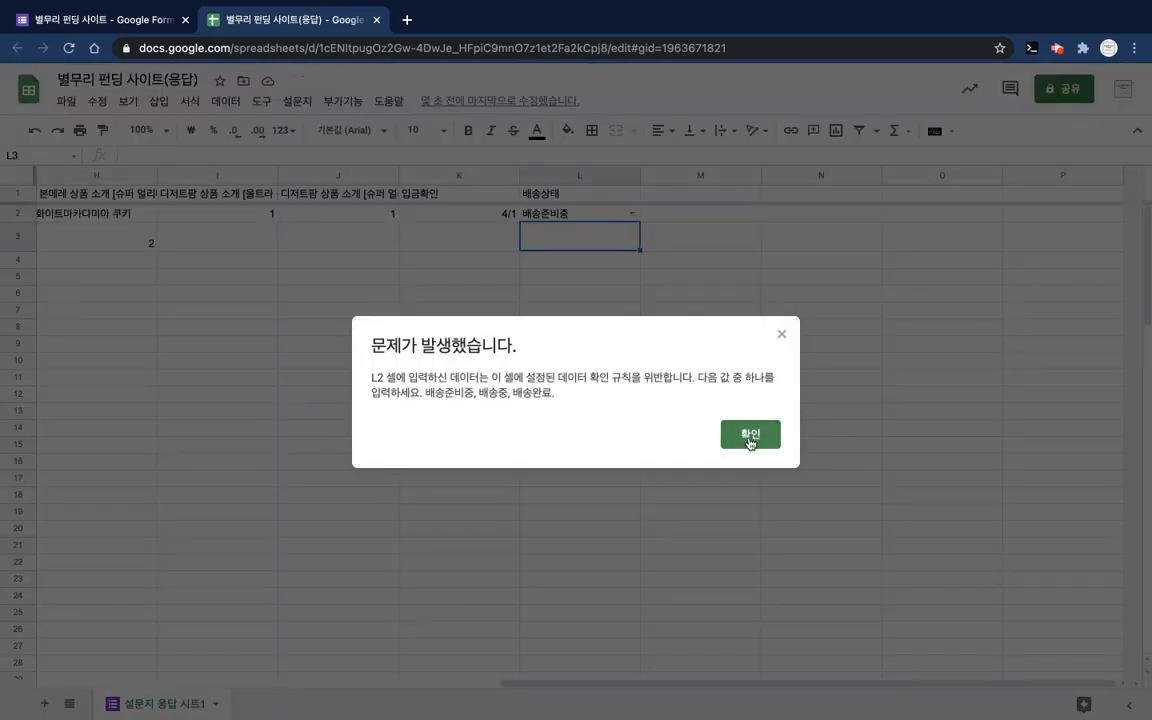
click(750, 434)
click(683, 219)
click(607, 237)
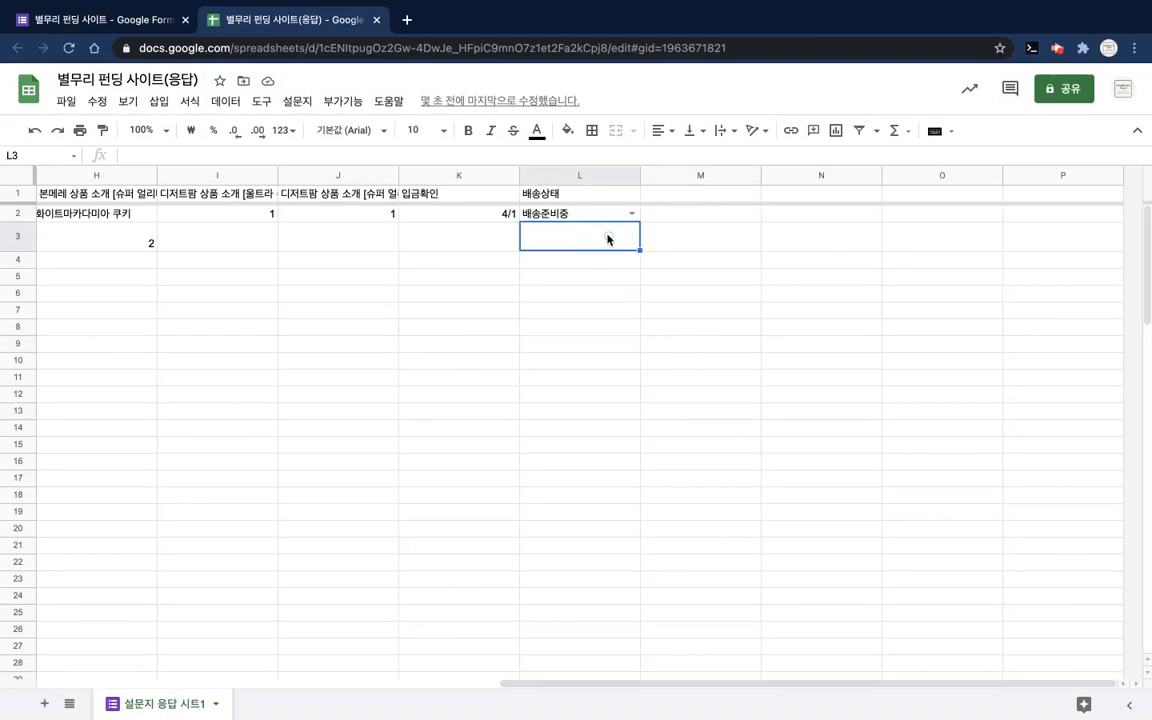
Step: Review the response rows and the second response's 입금확인 and 배송상태 cells, K3 and L3
scroll(444, 252, left, 10)
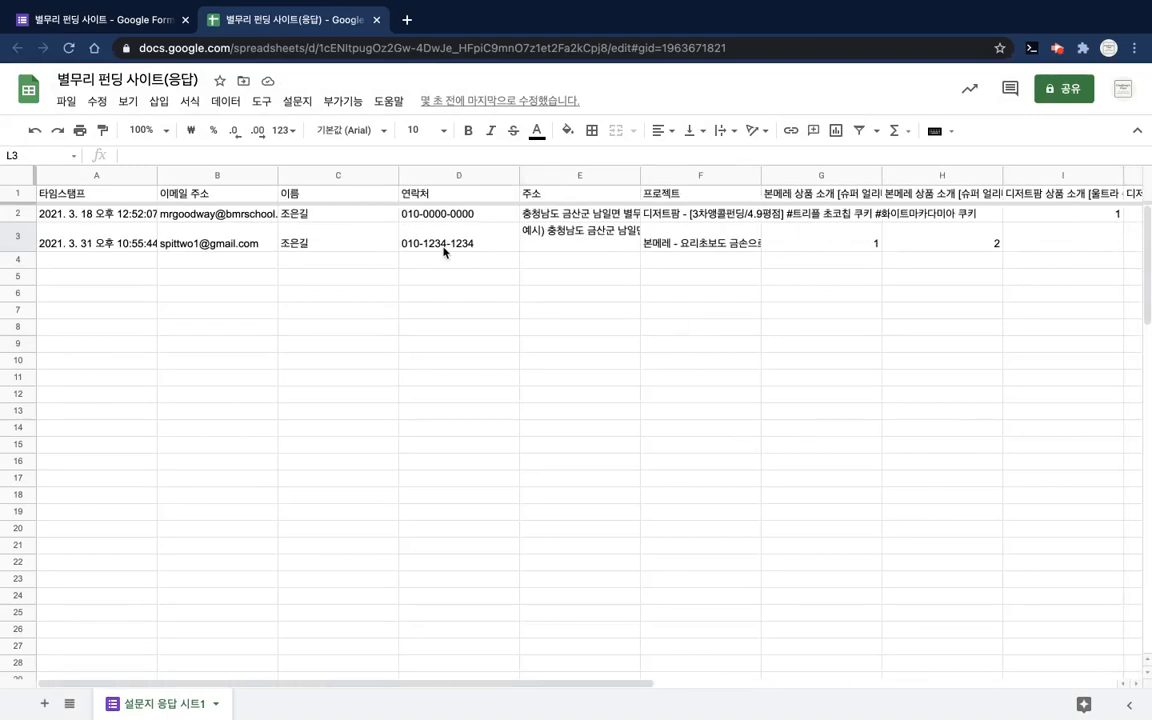
scroll(444, 252, right, 10)
click(470, 236)
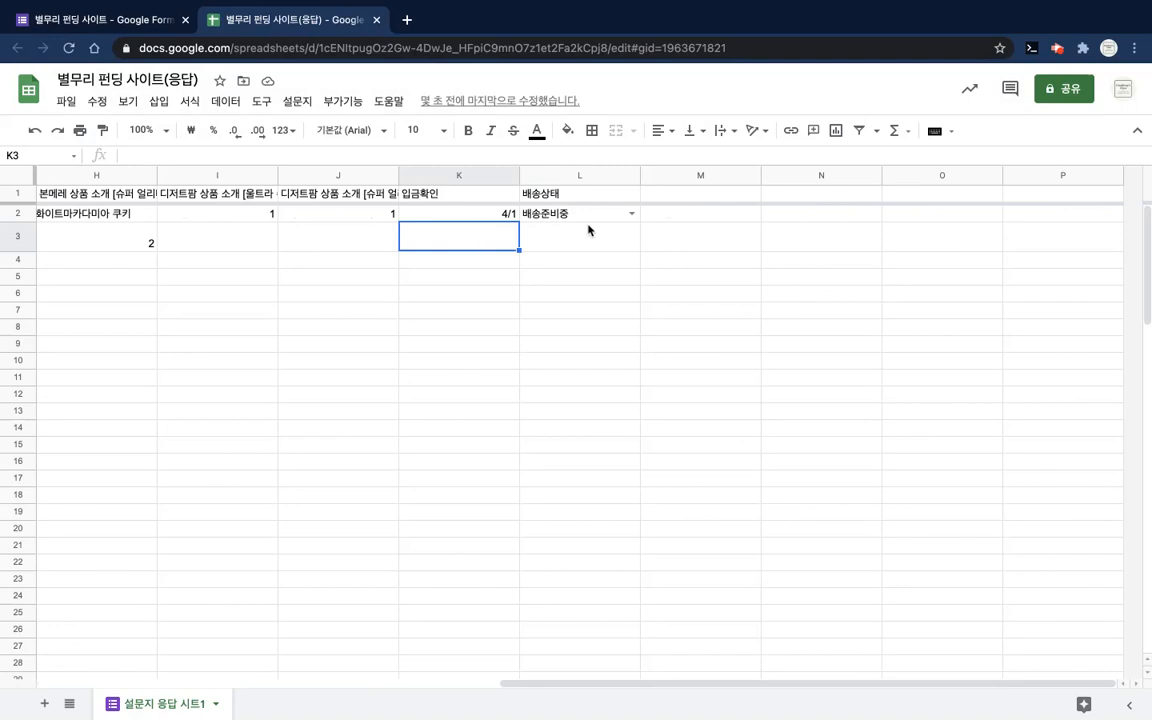
click(588, 230)
click(442, 228)
click(586, 237)
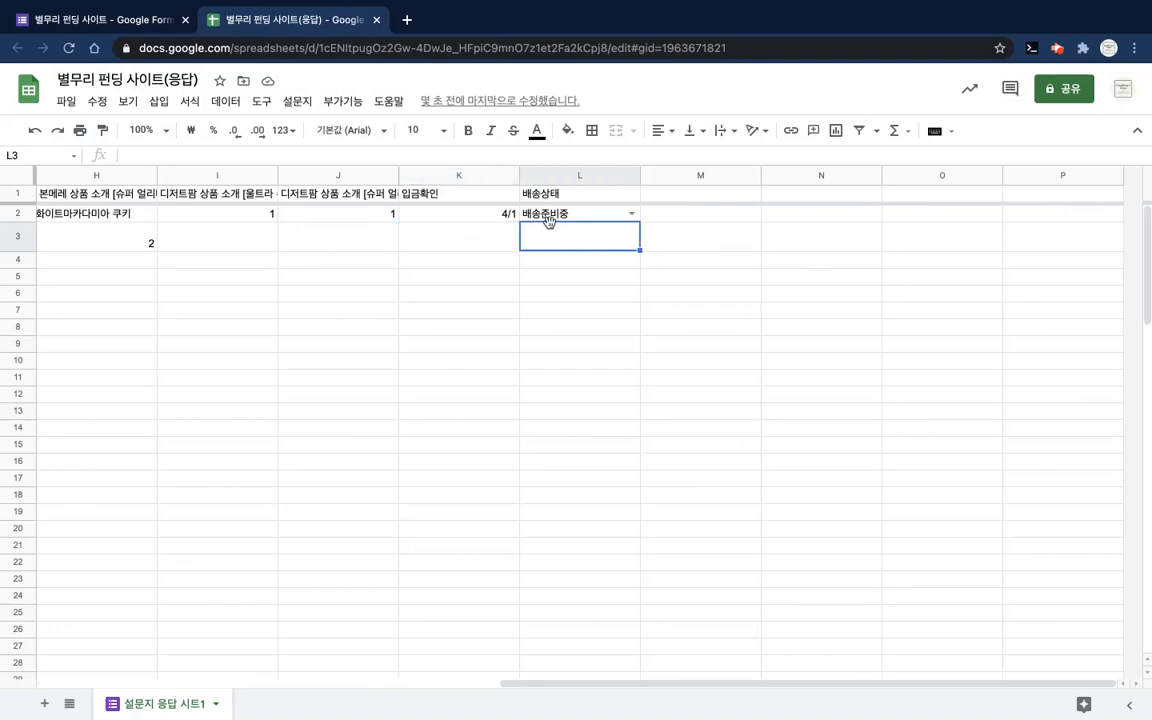
Step: Copy the delivery status cell L2 with its dropdown into L3 for the second response
click(548, 216)
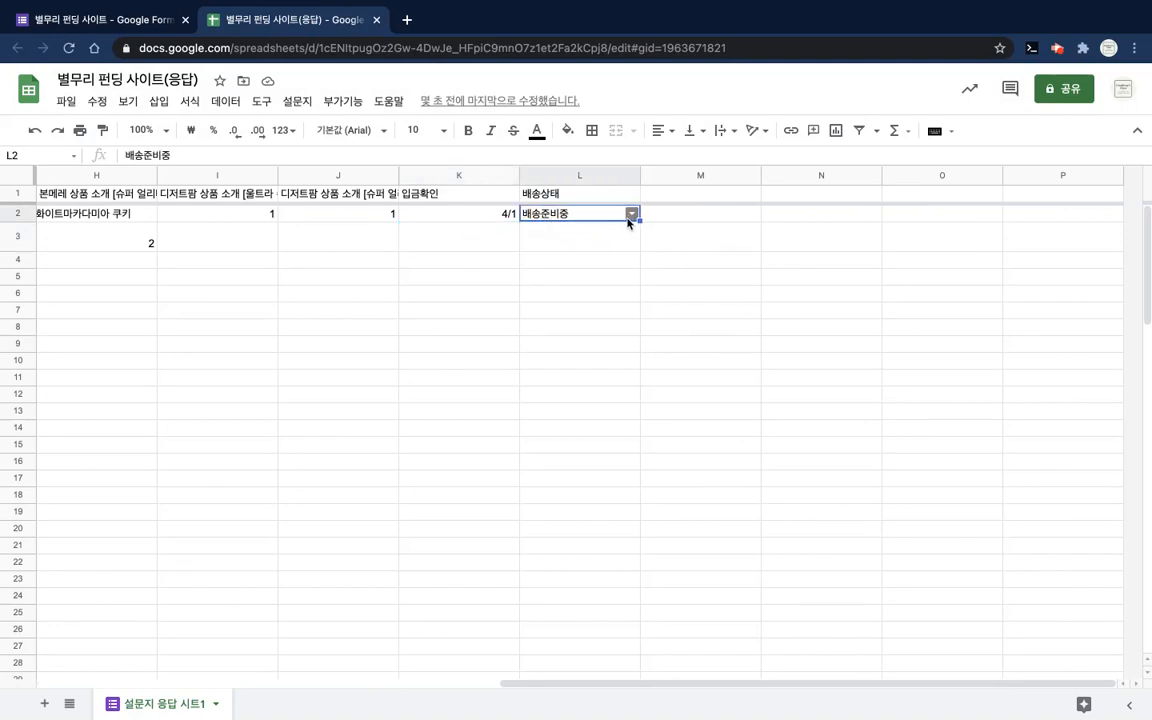
key(ctrl+c)
click(607, 242)
key(ctrl+v)
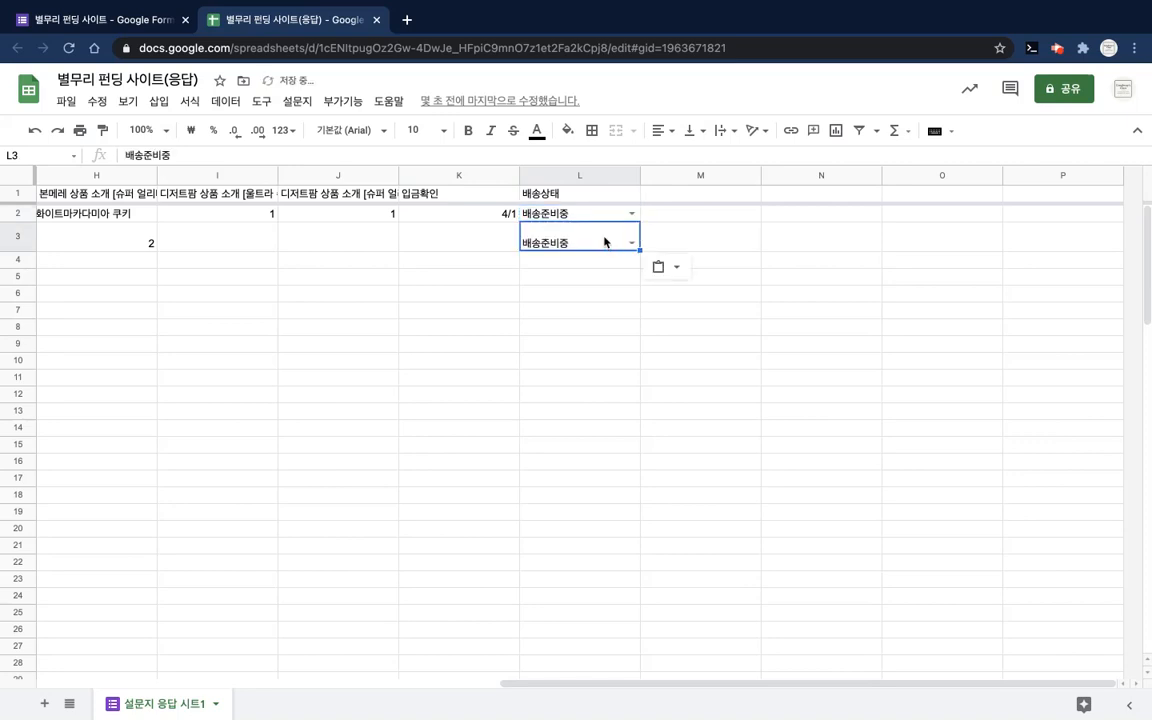
click(676, 239)
click(612, 245)
Step: Fill the 배송준비중 dropdown cell from L3 down through L20
click(640, 250)
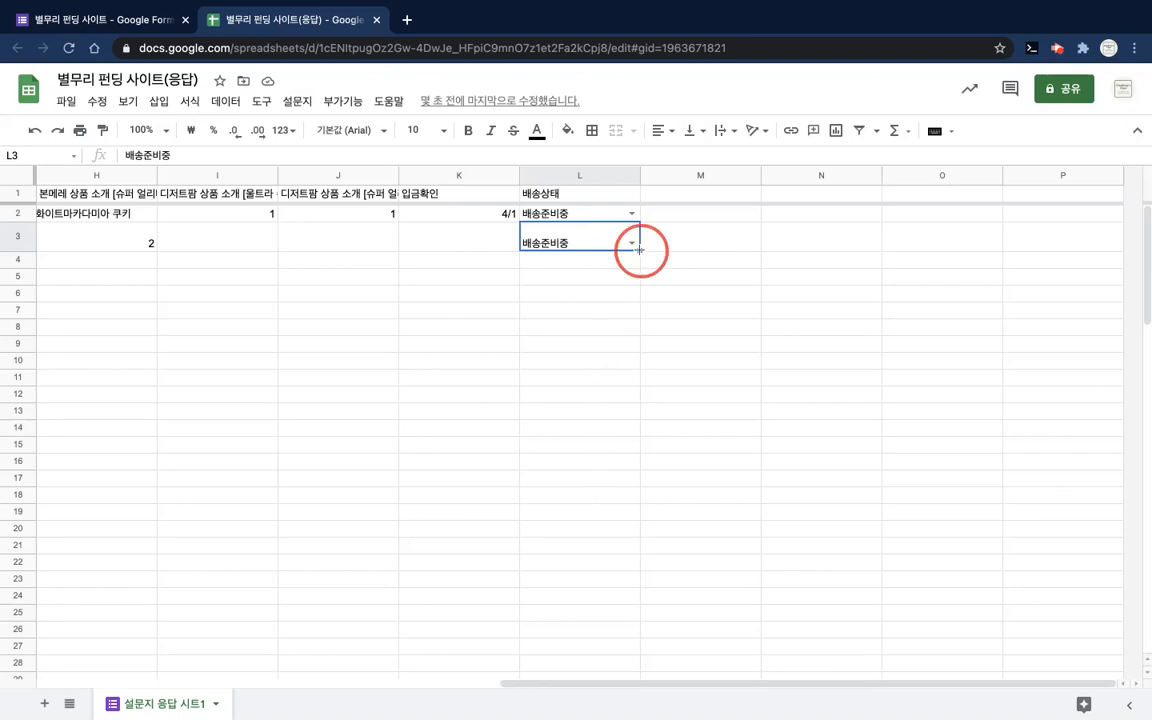
drag(640, 250, 632, 532)
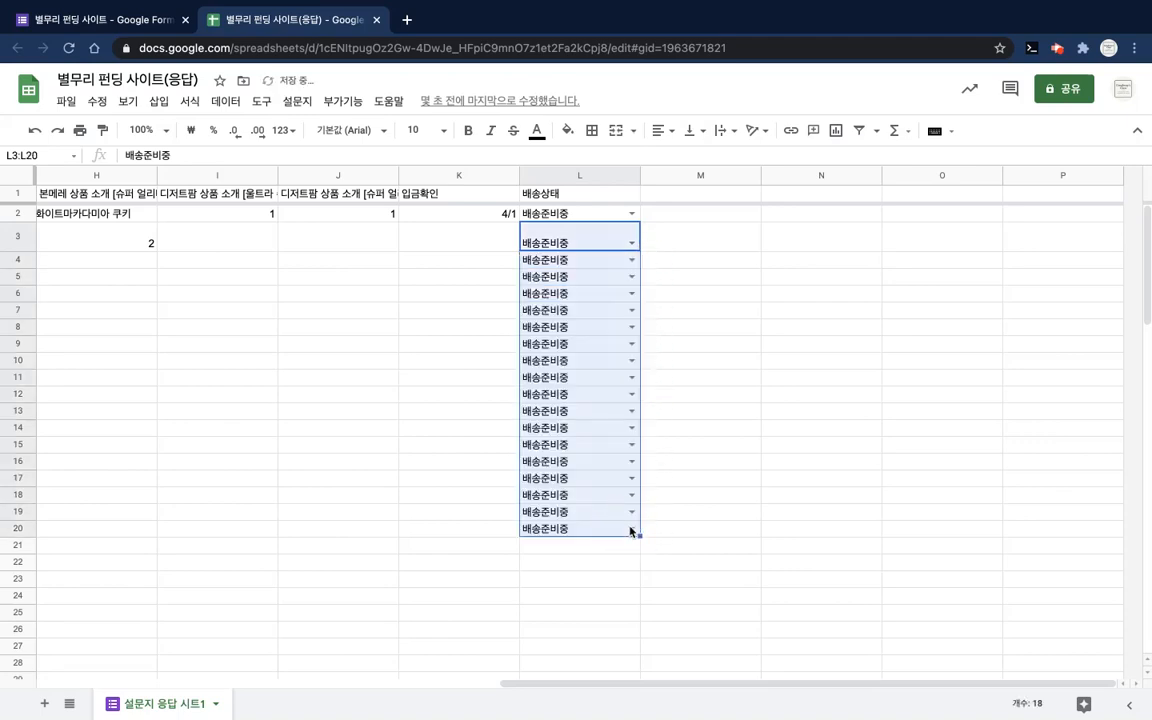
click(691, 486)
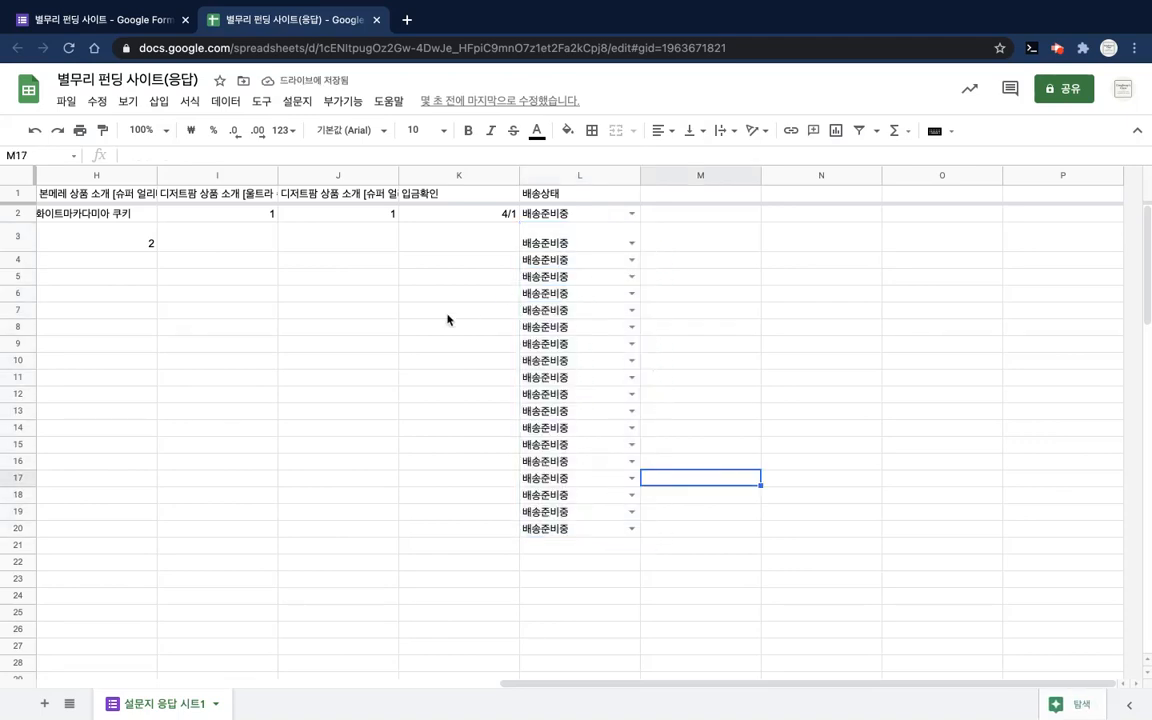
Step: Examine how the 입금확인 and 배송상태 cells in rows 2 and 3 relate to the response data
scroll(447, 319, left, 10)
scroll(447, 319, right, 10)
click(450, 232)
click(590, 237)
click(682, 237)
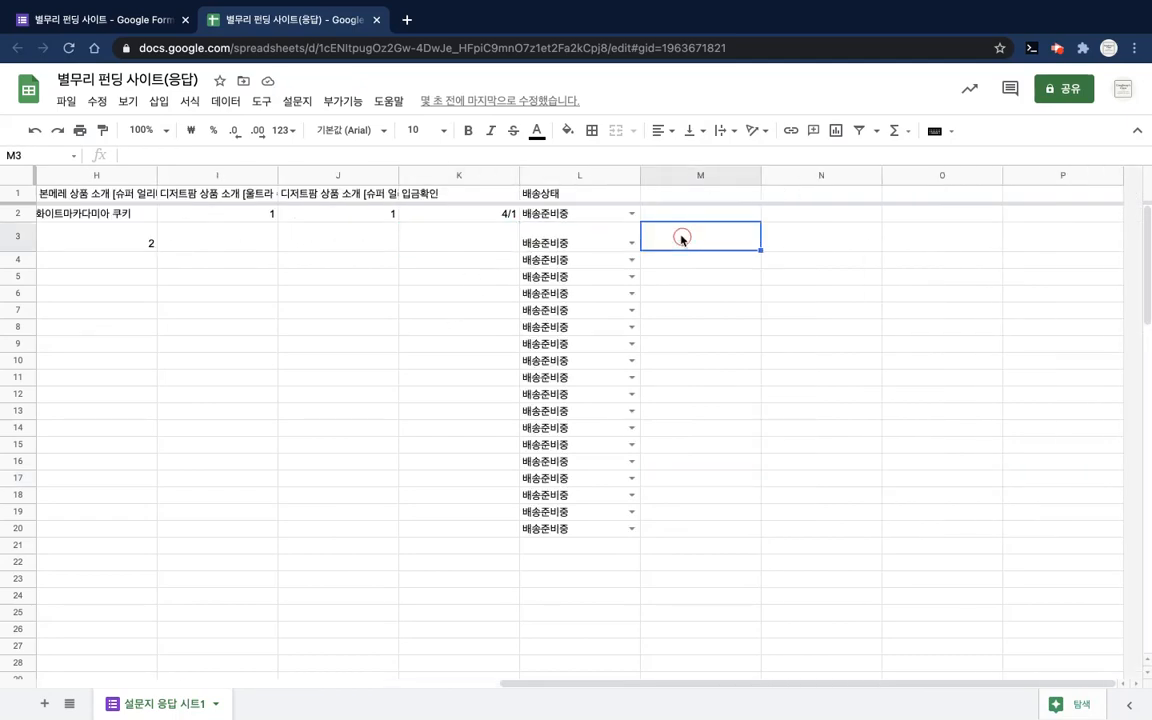
click(506, 262)
click(450, 235)
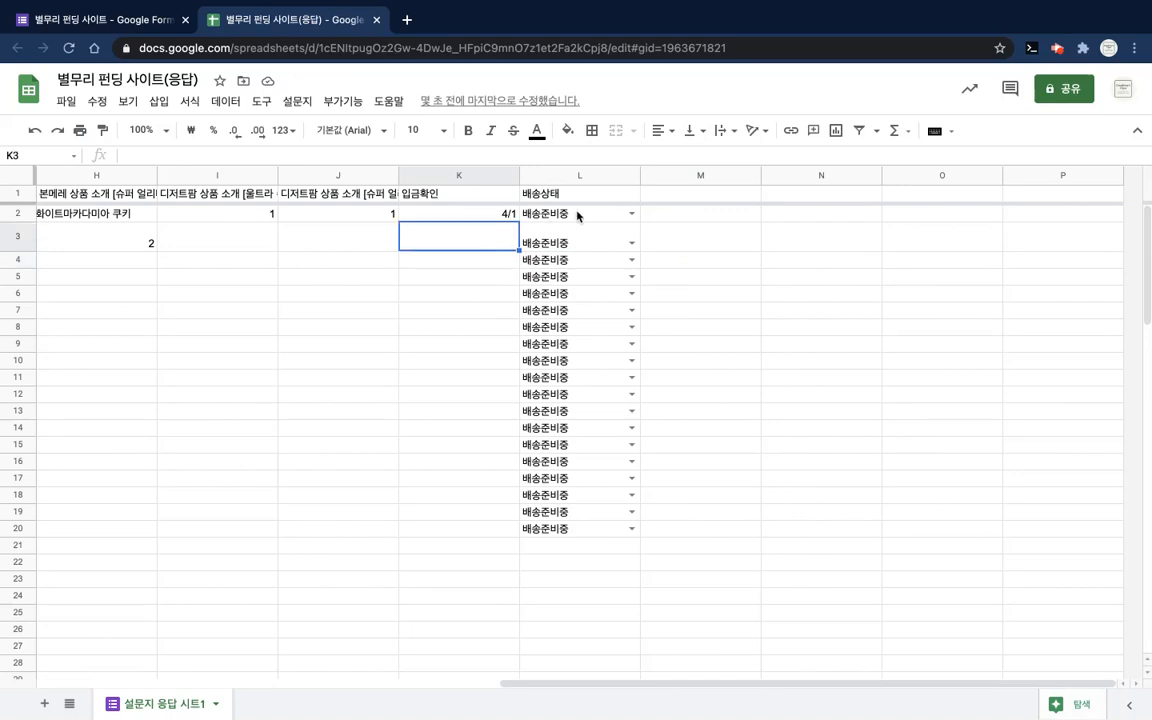
click(453, 218)
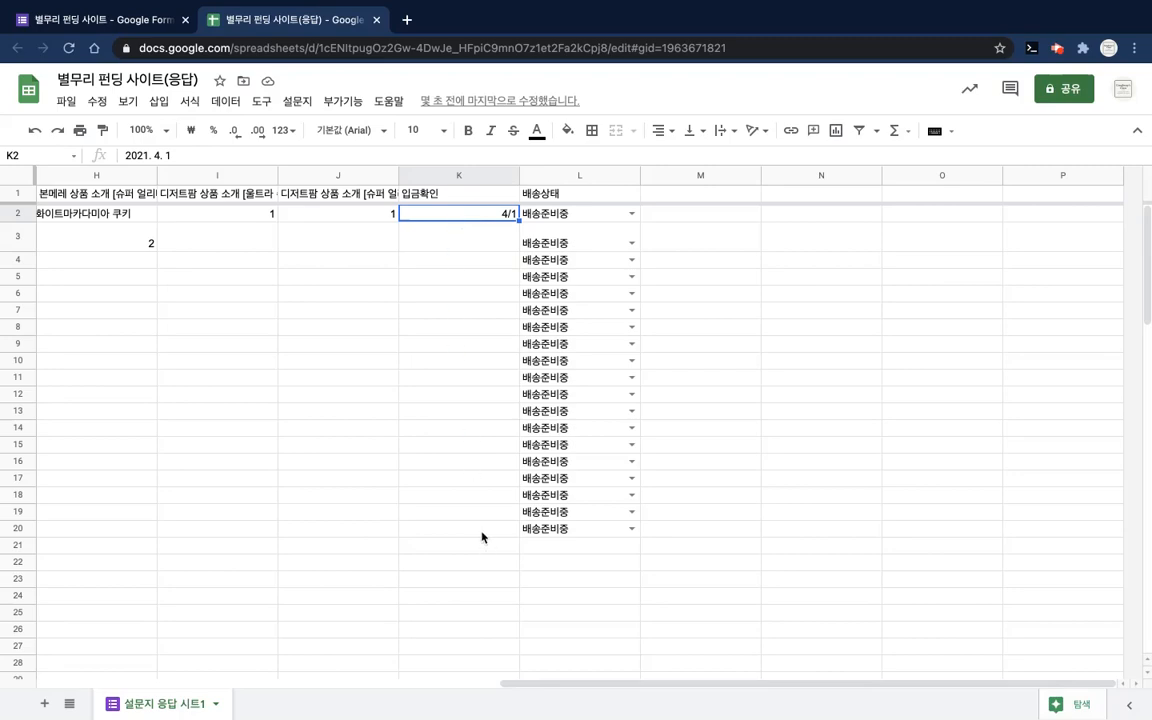
scroll(357, 337, left, 10)
scroll(357, 337, right, 10)
click(554, 215)
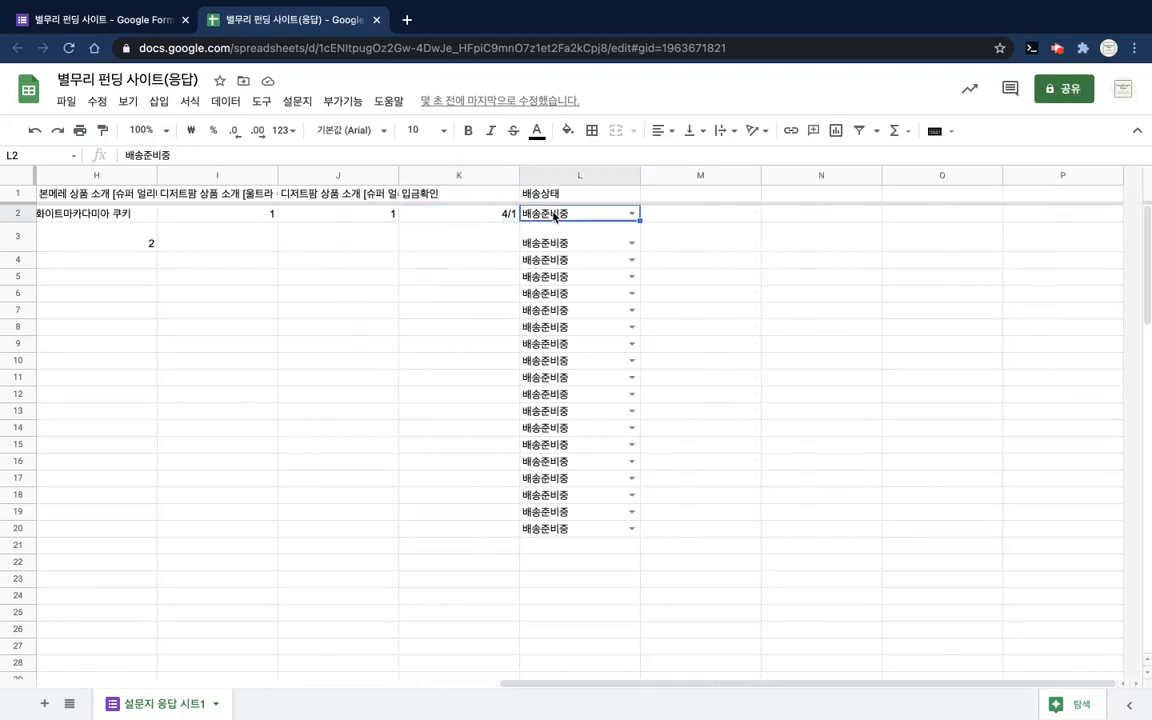
click(483, 220)
click(571, 219)
click(476, 224)
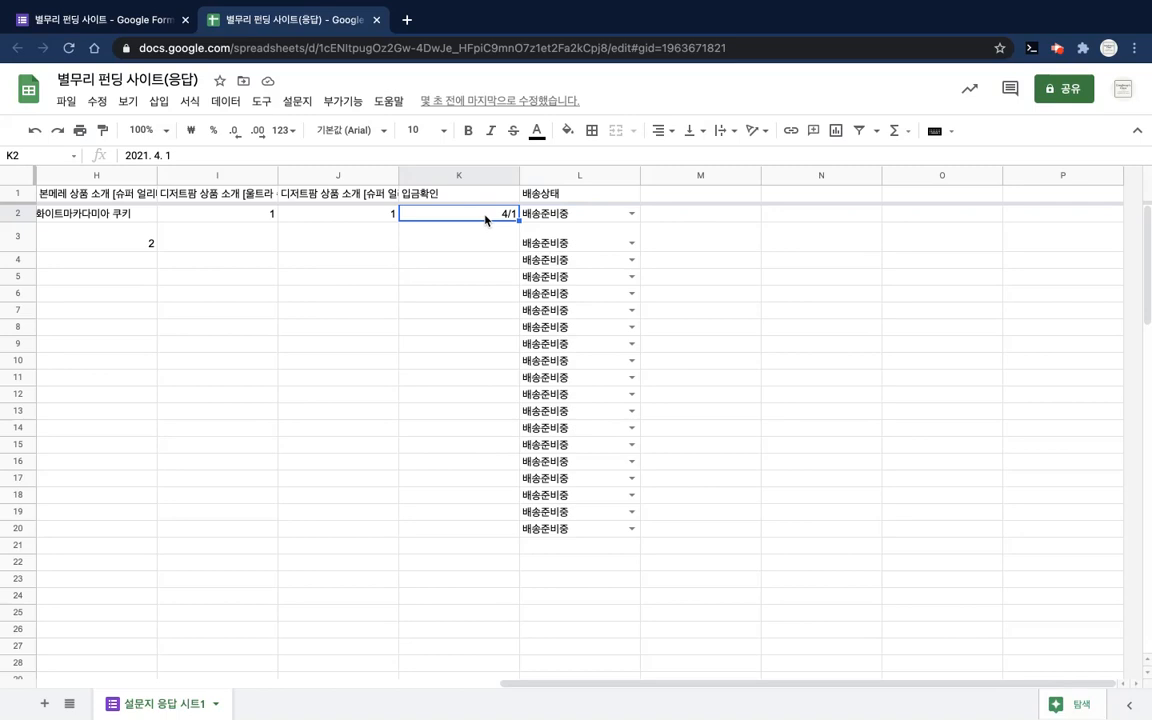
click(487, 233)
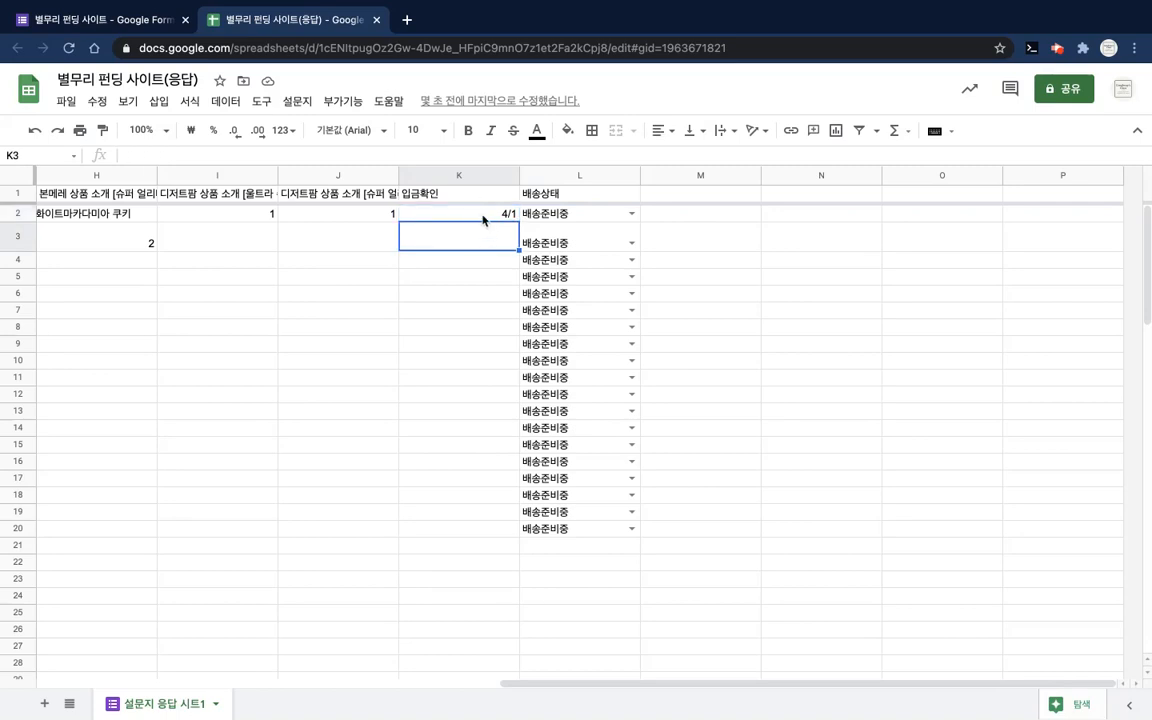
Step: Create a conditional formatting rule on K2:K20 that applies the default style to non-empty cells (비어 있지 않음)
click(483, 218)
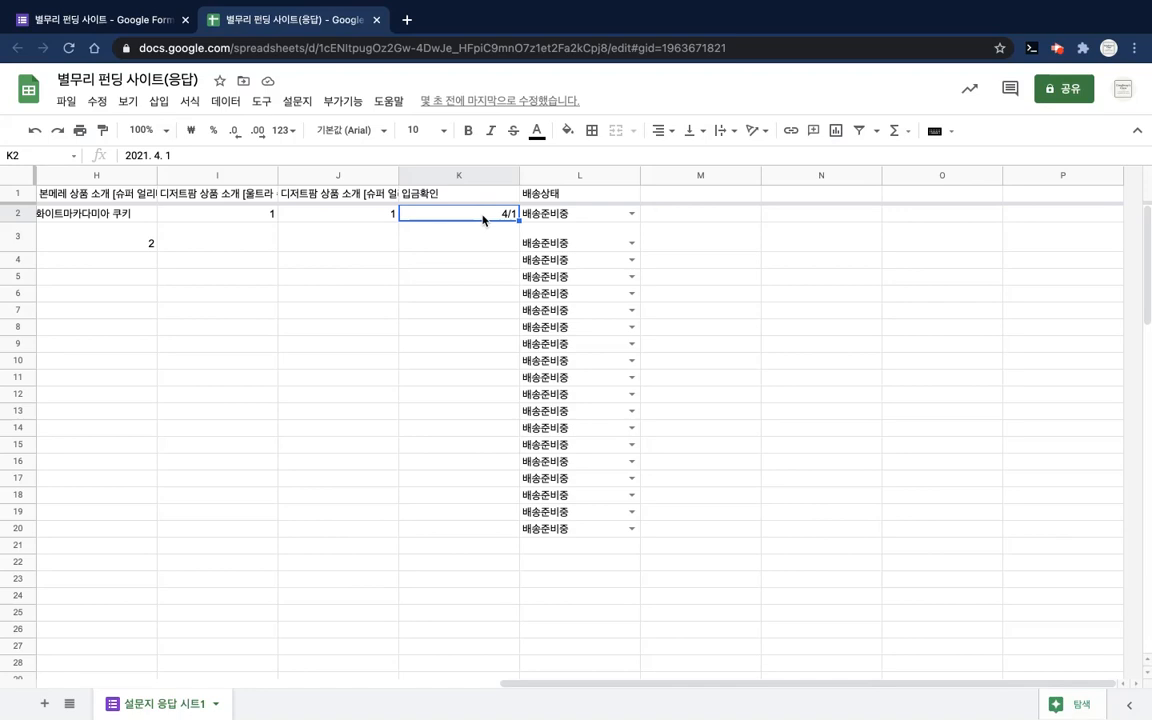
shift+click(481, 535)
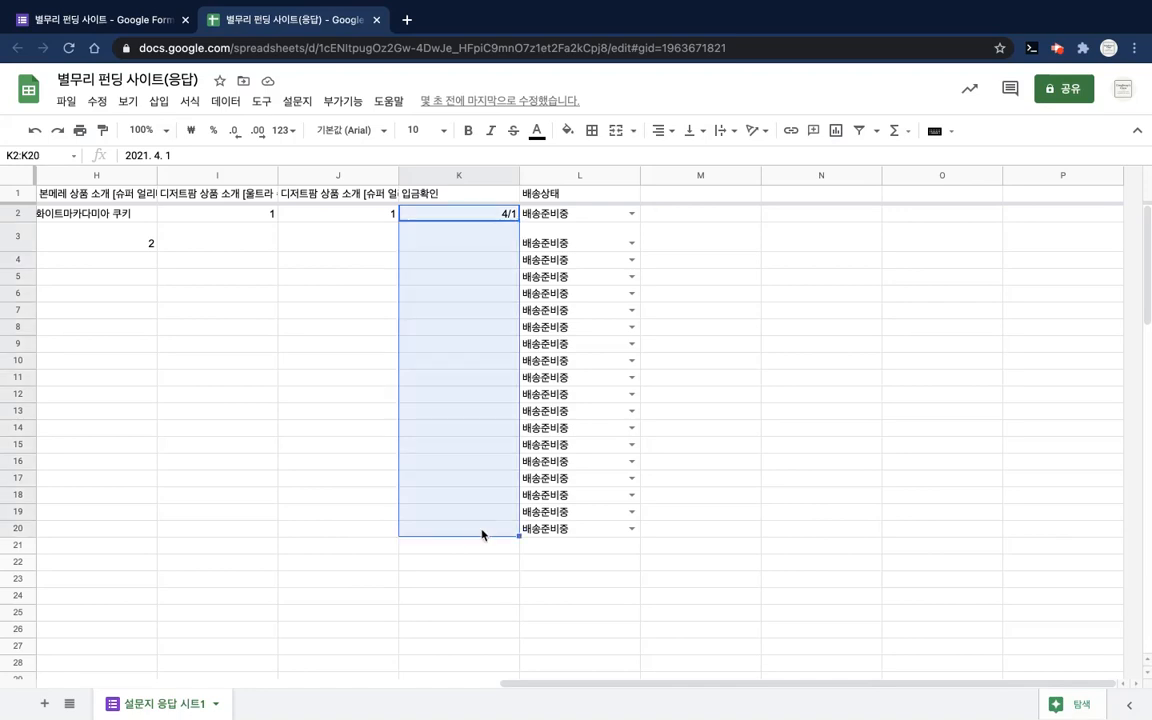
right_click(474, 320)
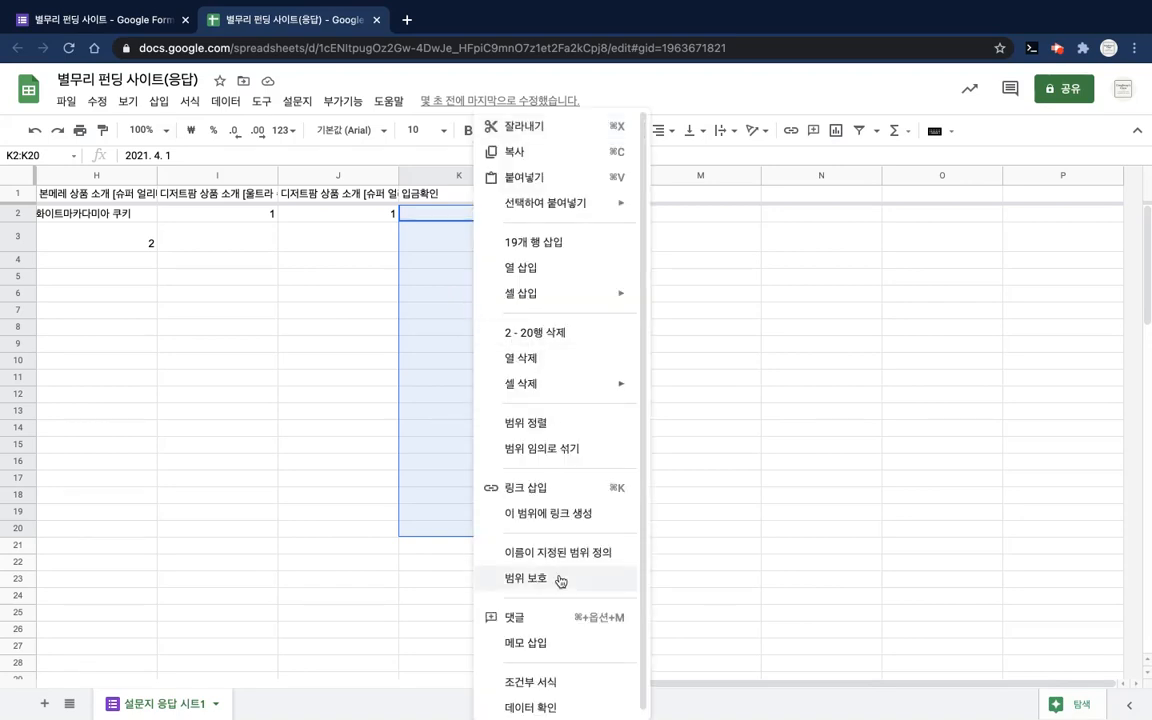
click(558, 682)
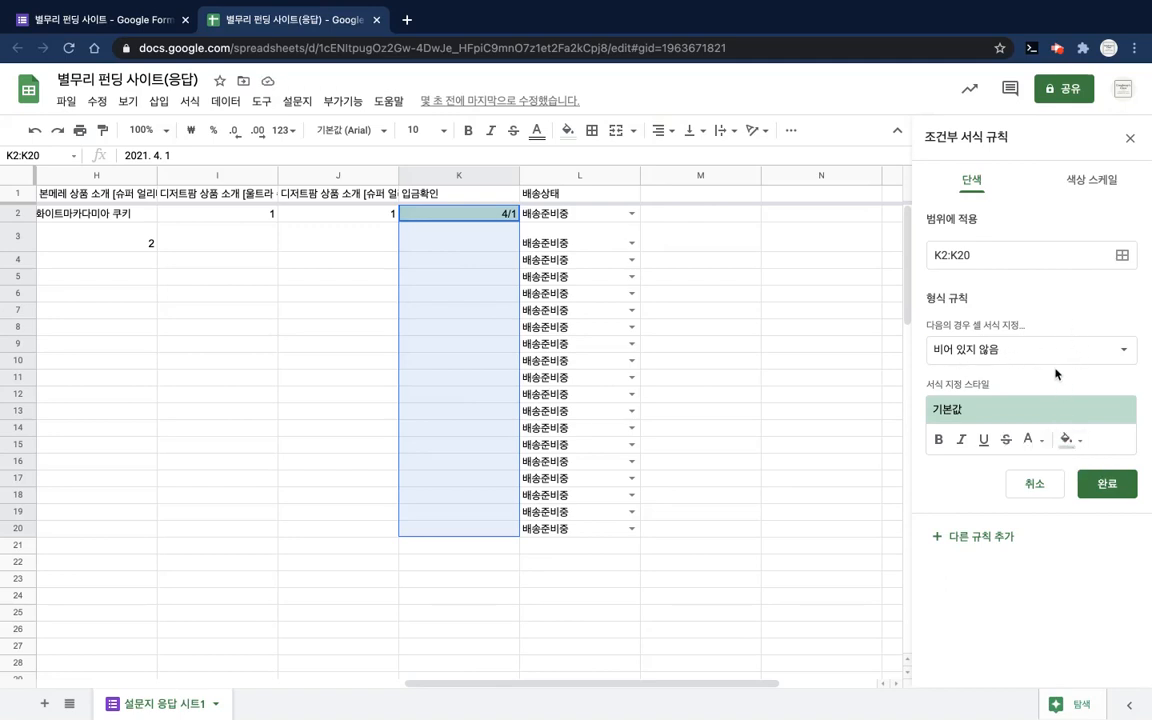
Step: Add a second conditional formatting rule on K2:K20 that fills empty cells (비어 있음) with yellow
click(985, 539)
click(982, 360)
click(945, 321)
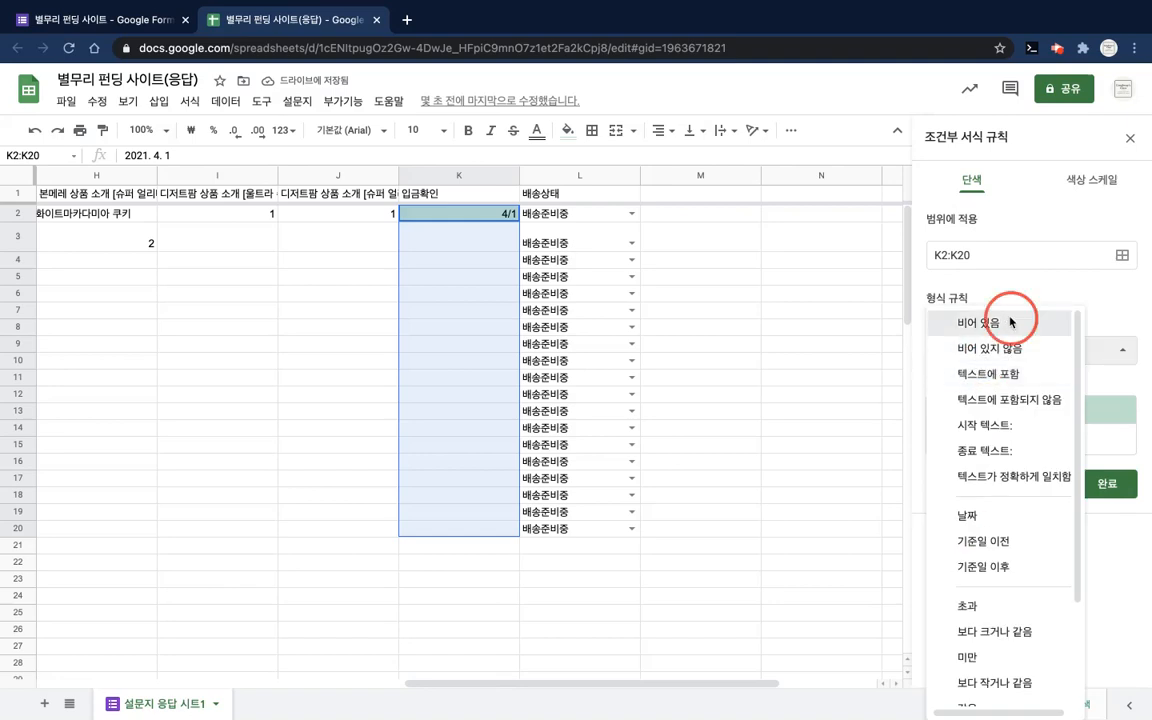
click(1067, 438)
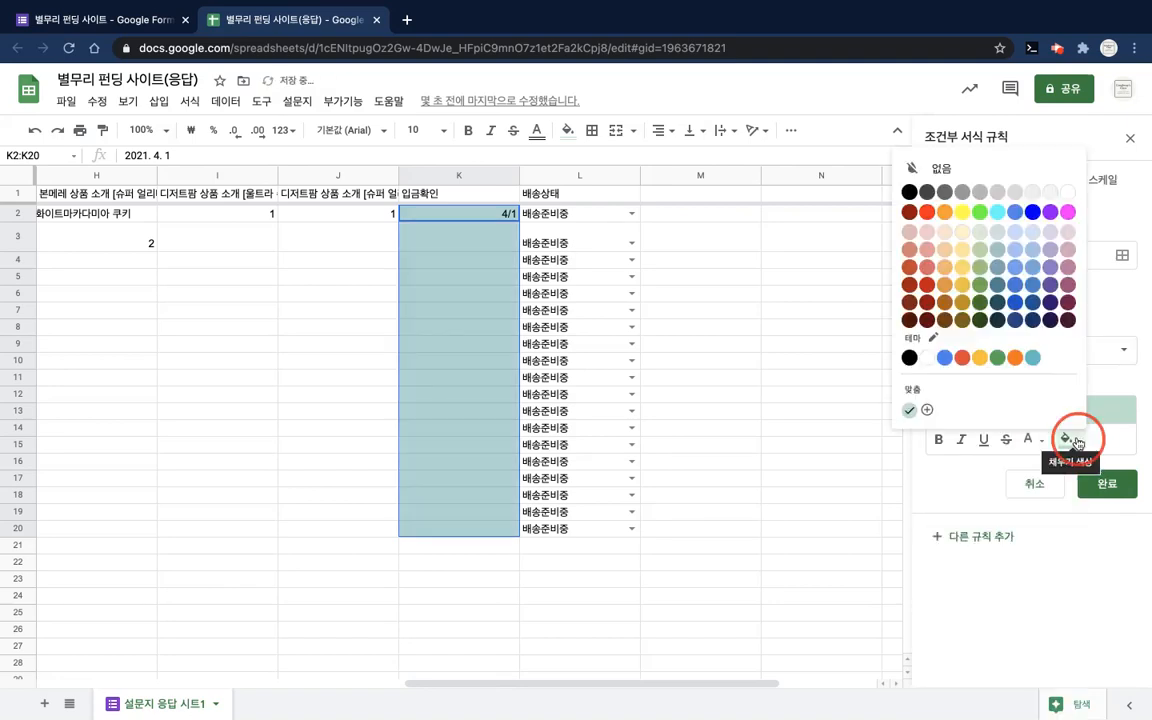
click(961, 212)
click(1106, 482)
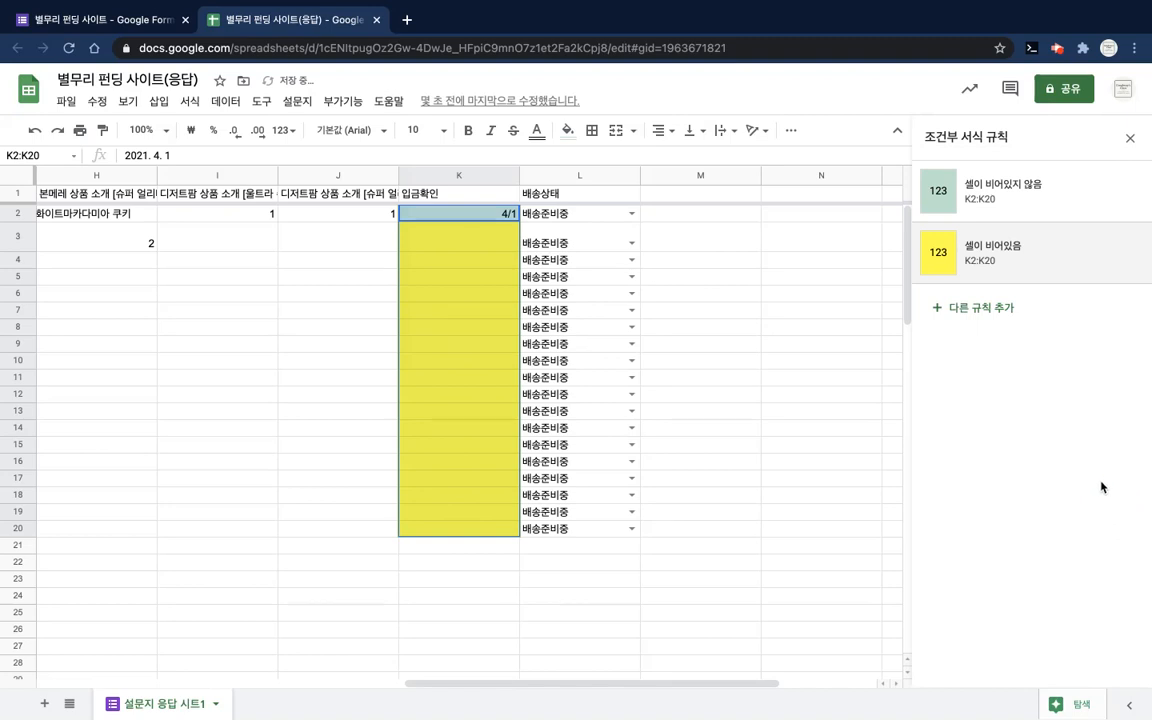
Step: Change the fill color of the K2:K20 non-empty rule to bright green and save it
click(1037, 186)
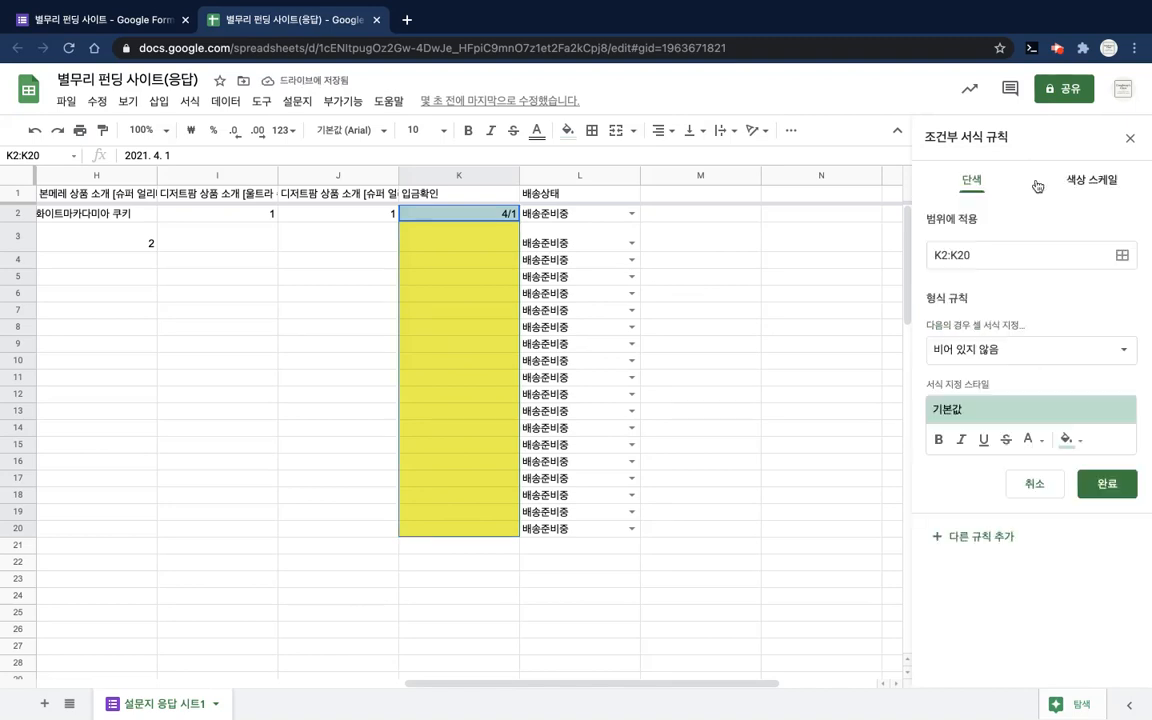
click(1068, 440)
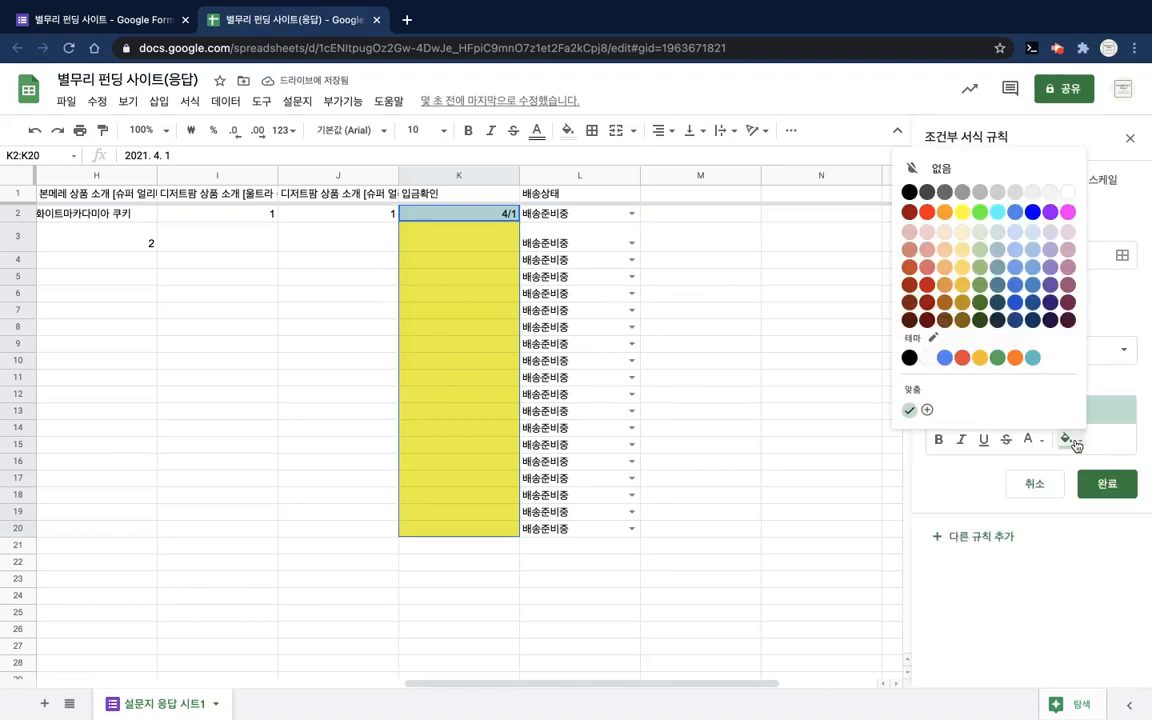
click(979, 212)
click(1108, 485)
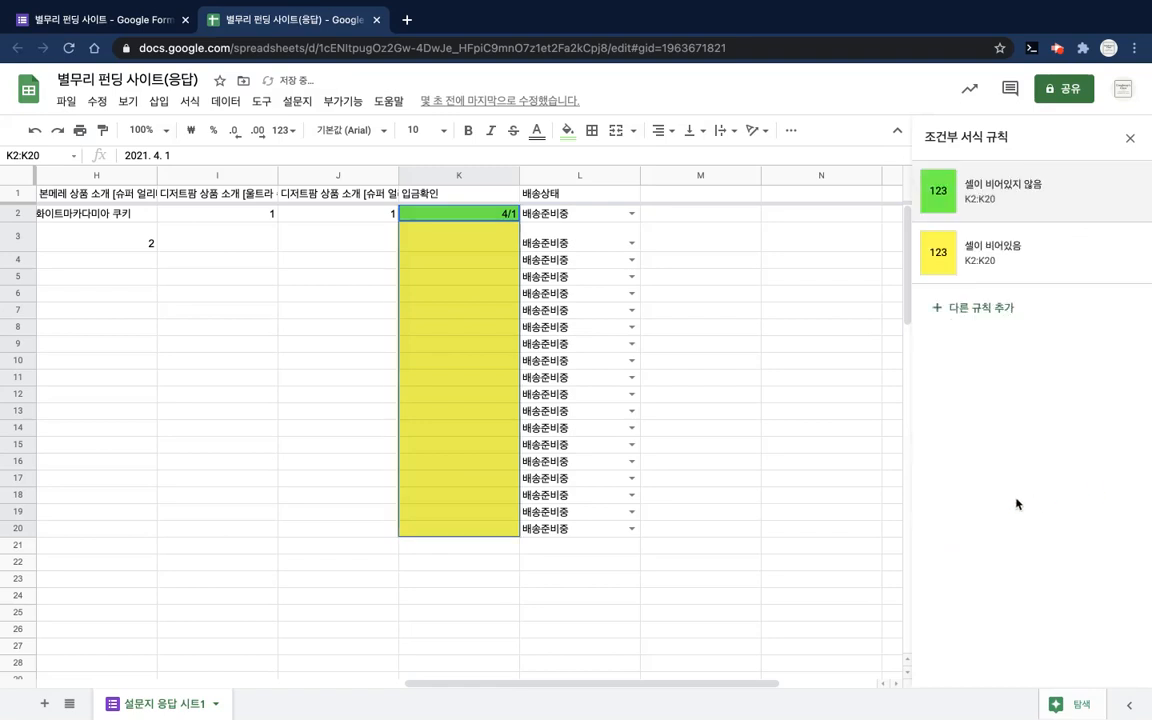
click(776, 468)
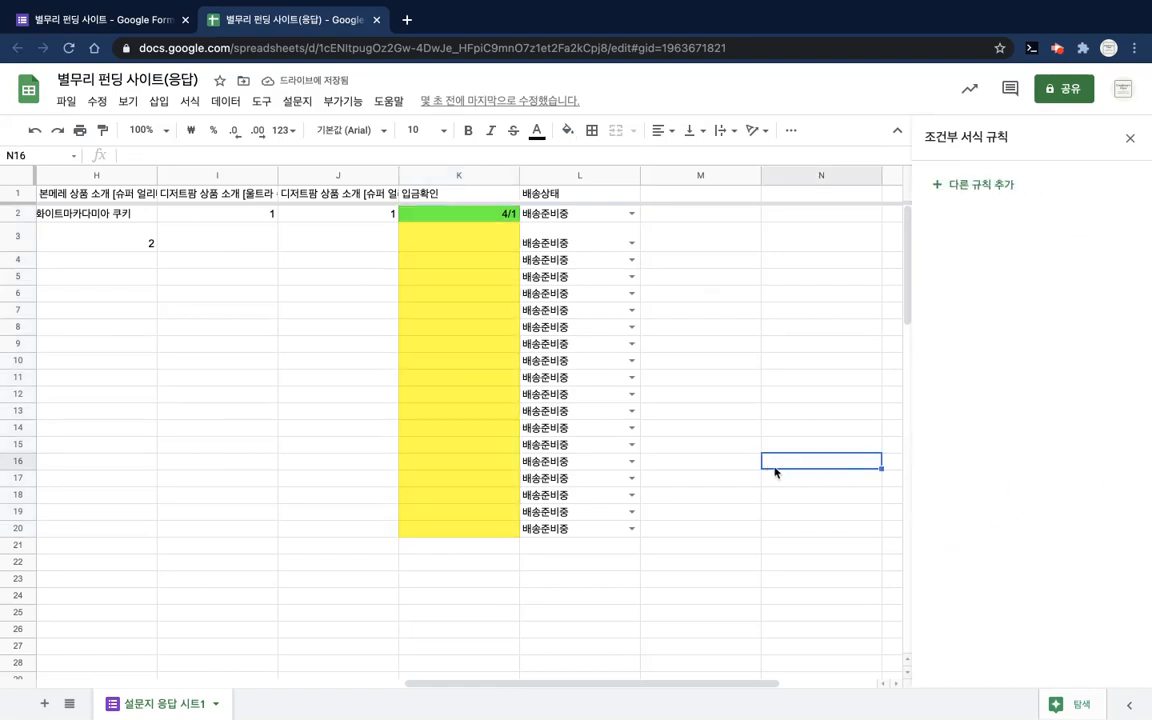
Step: Add a conditional formatting rule on L2:L20 that fills cells exactly matching 배송준비중 (텍스트가 정확하게 일치함) with yellow
click(580, 214)
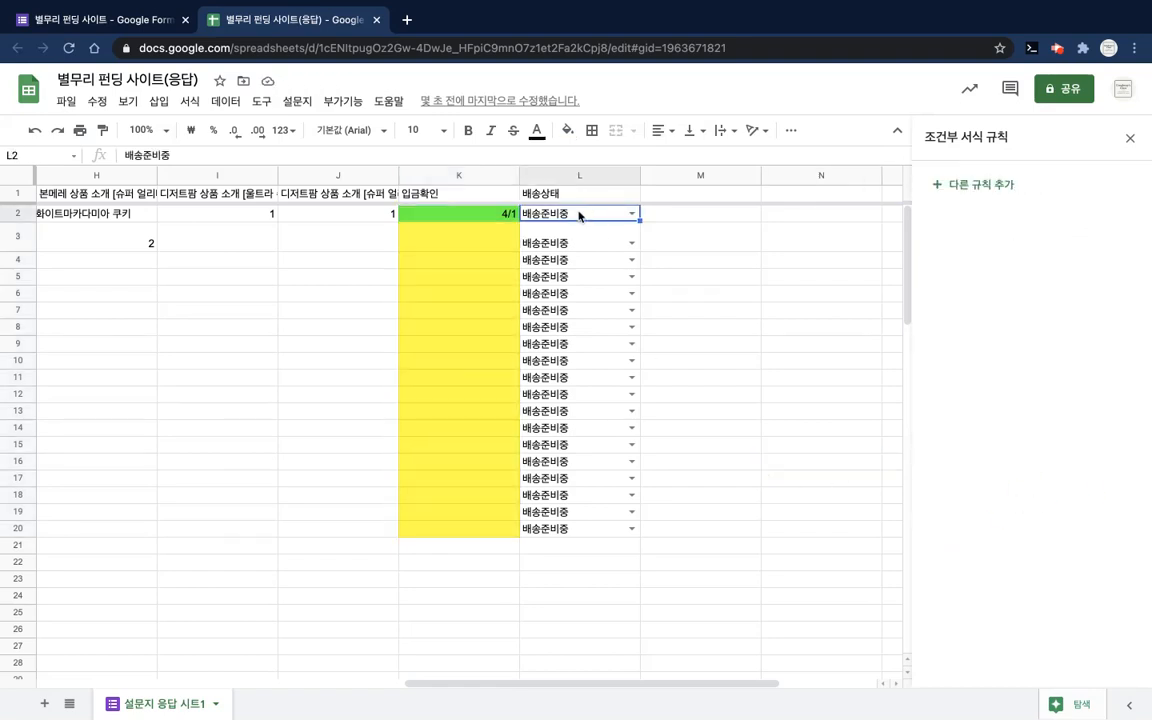
shift+click(607, 535)
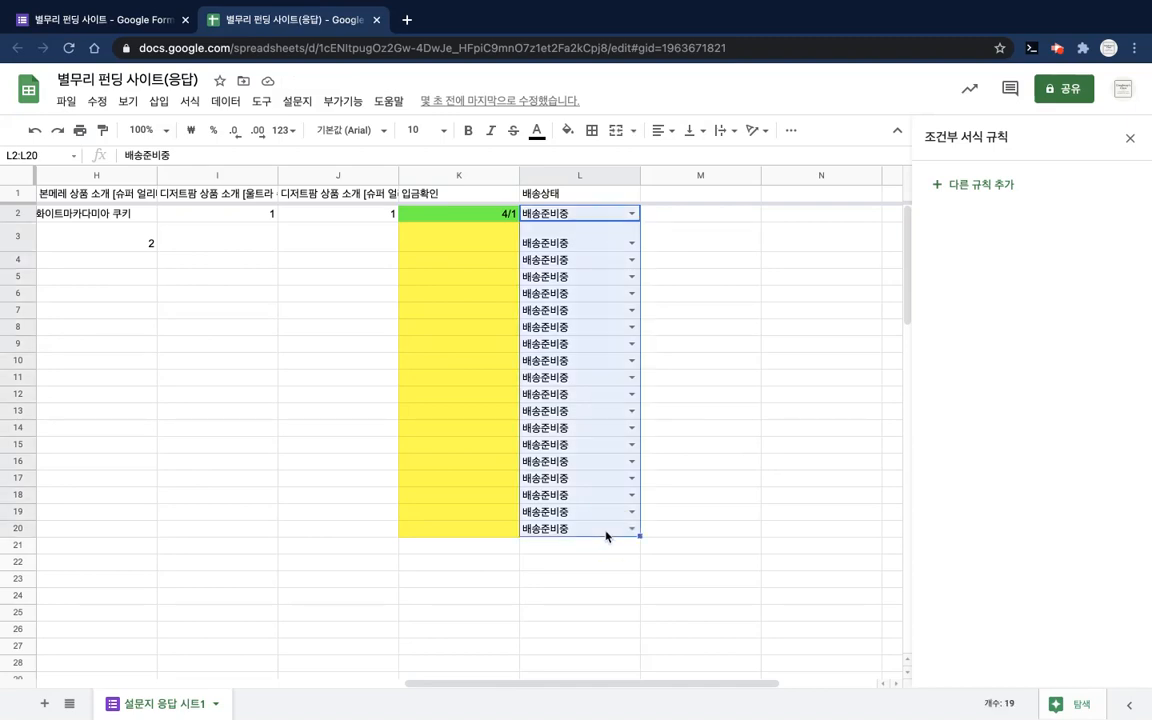
right_click(607, 411)
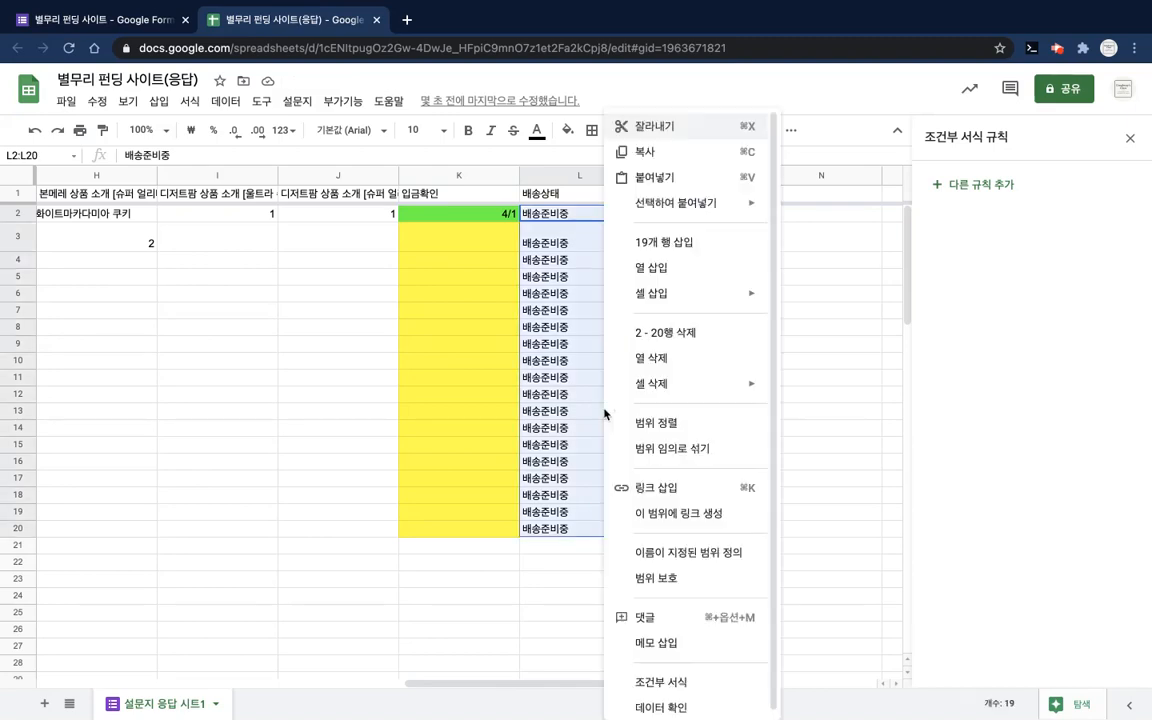
click(698, 686)
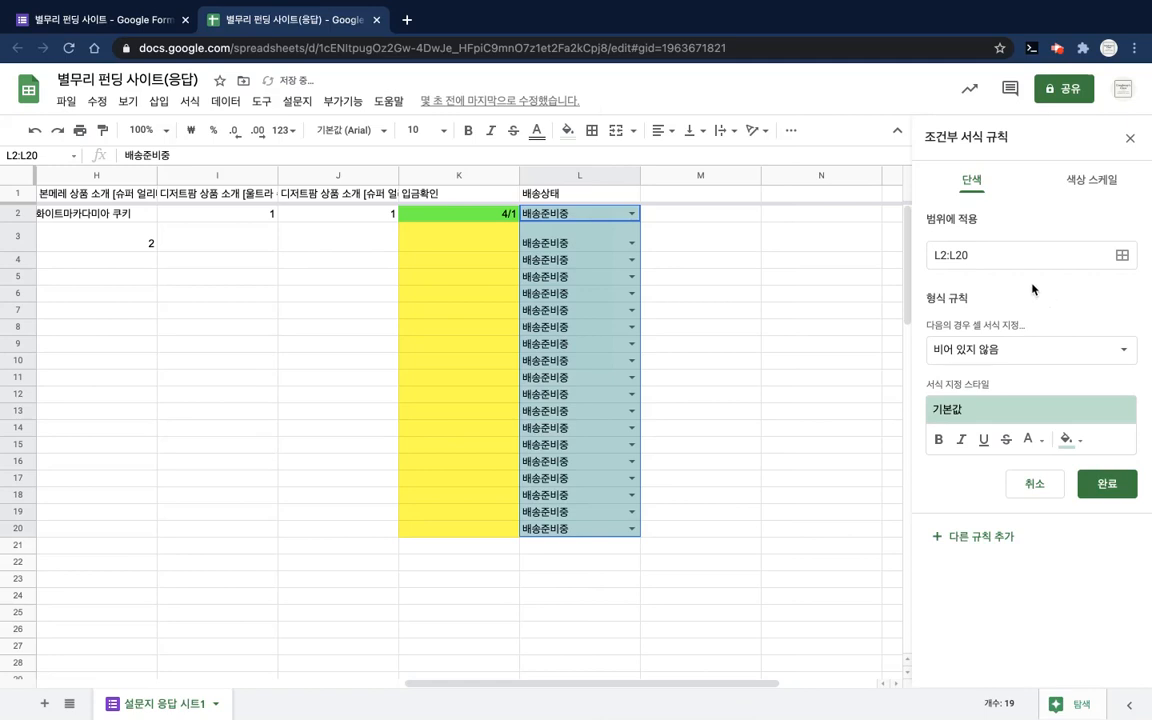
click(1030, 350)
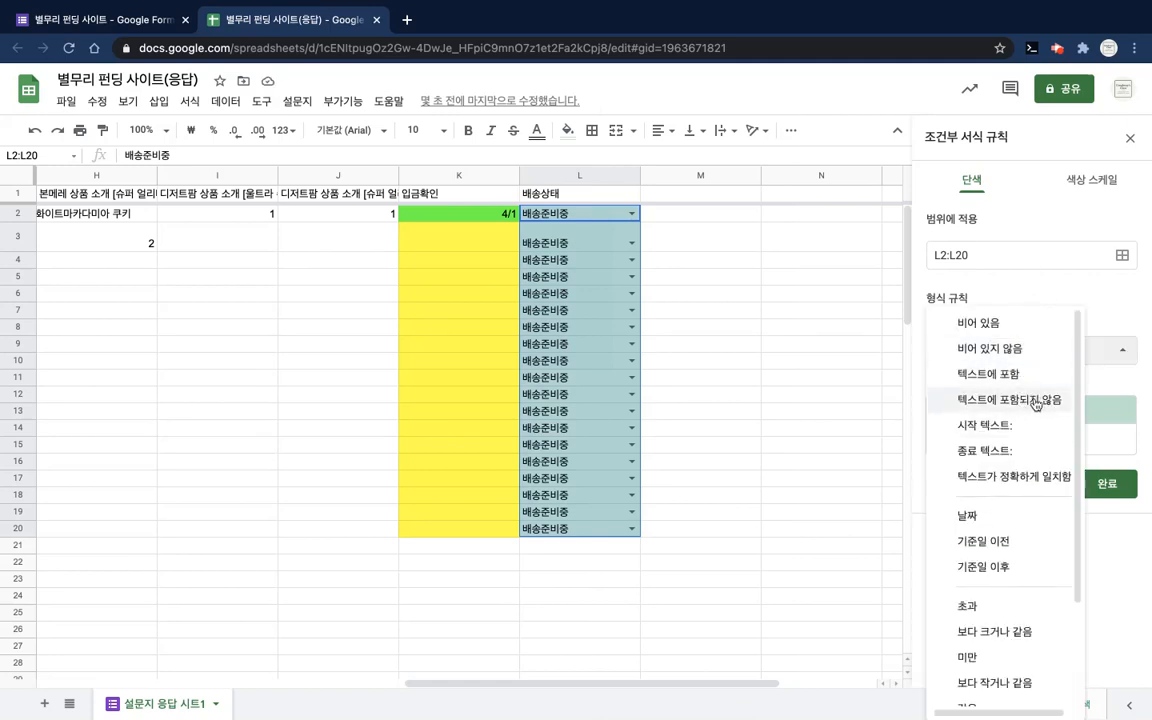
click(1026, 482)
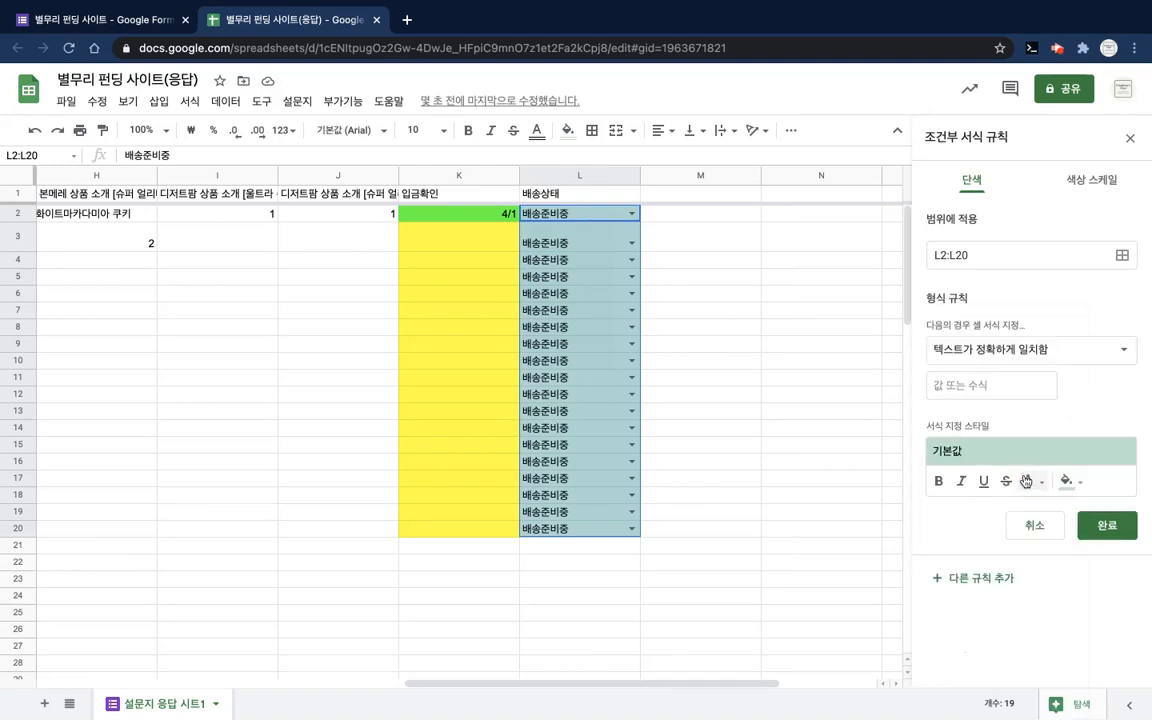
click(1006, 391)
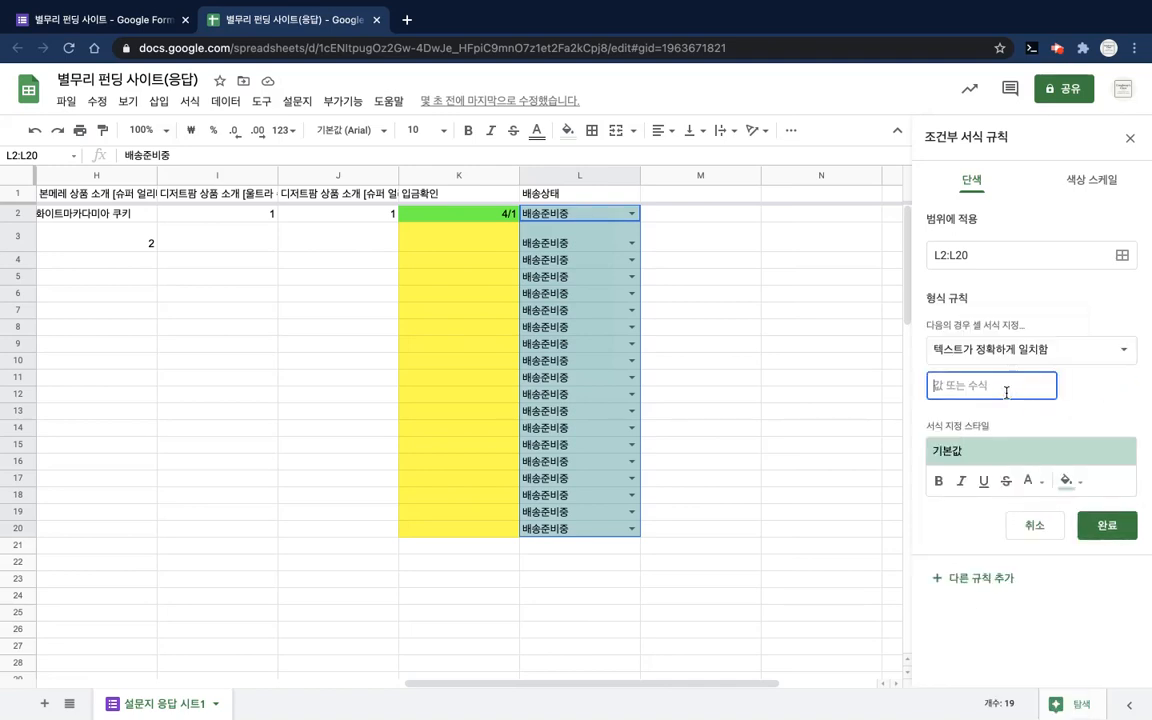
text(배송준비중)
click(1068, 482)
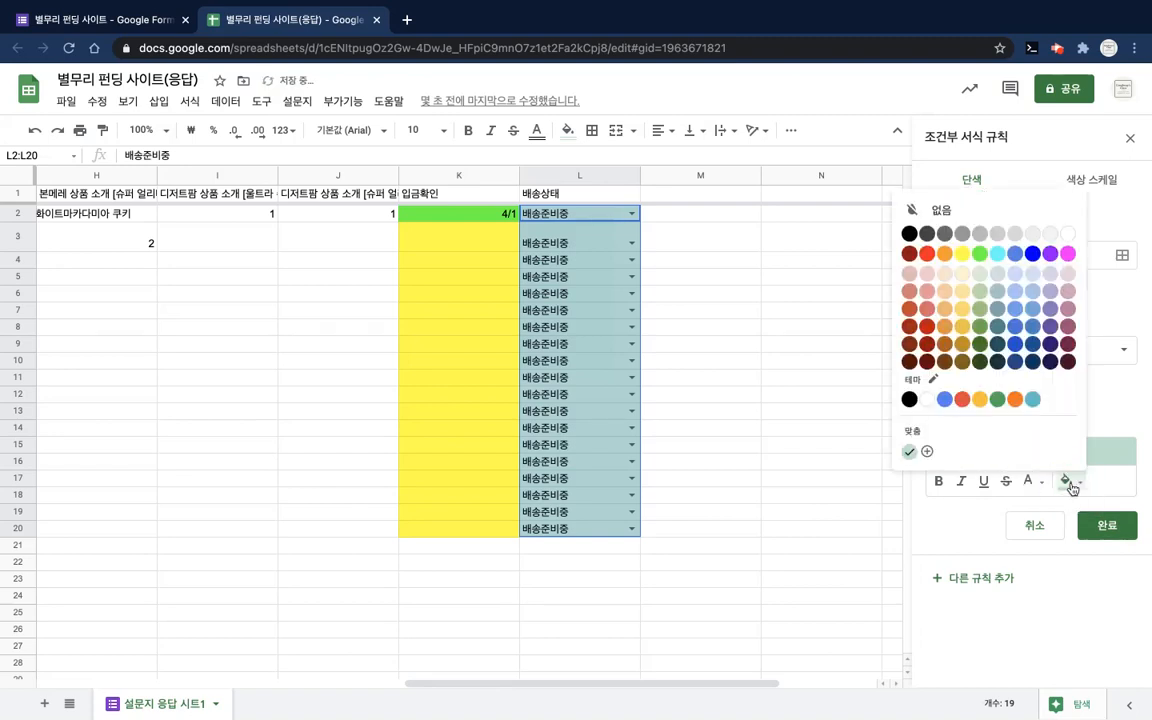
click(962, 254)
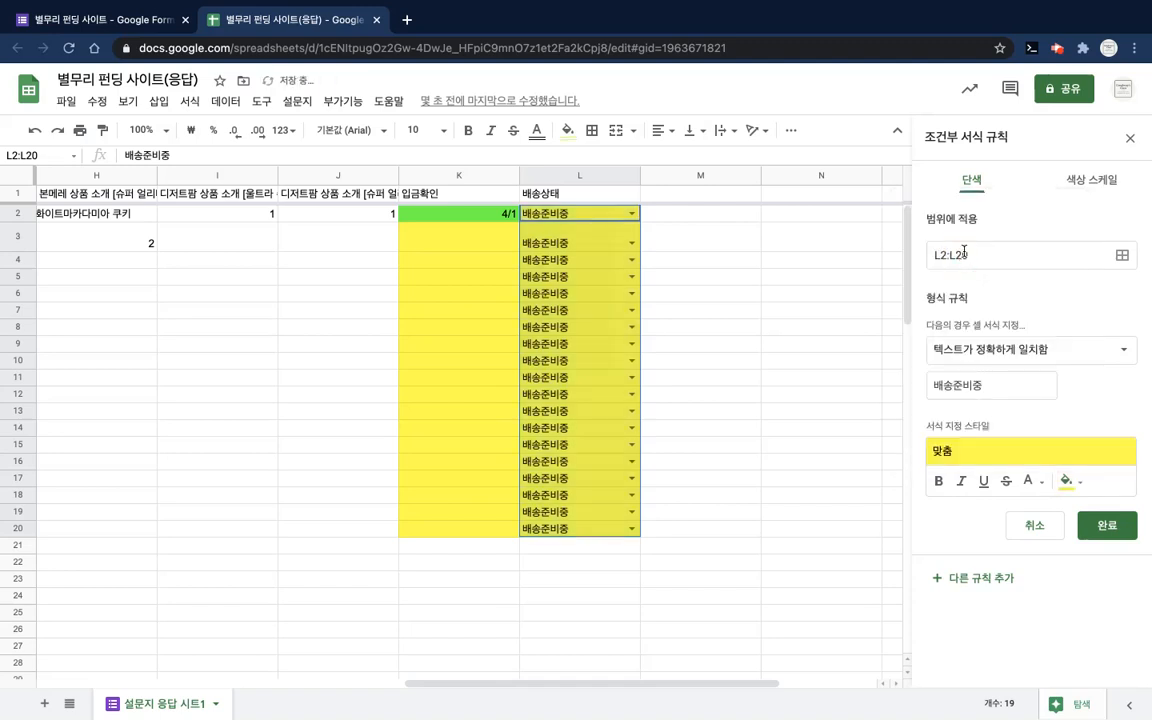
click(1105, 525)
Step: Add a conditional formatting rule on L2:L20 that fills cells exactly matching 배송중 (텍스트가 정확하게 일치함) with cornflower blue
click(988, 247)
click(987, 350)
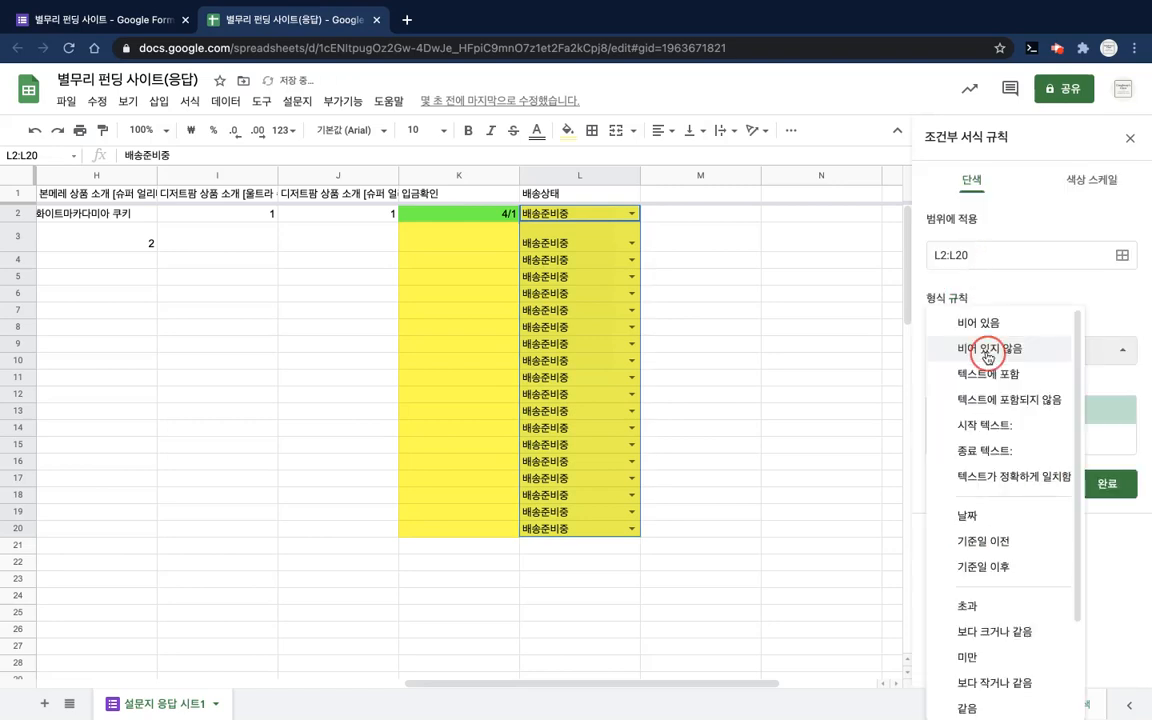
click(1036, 477)
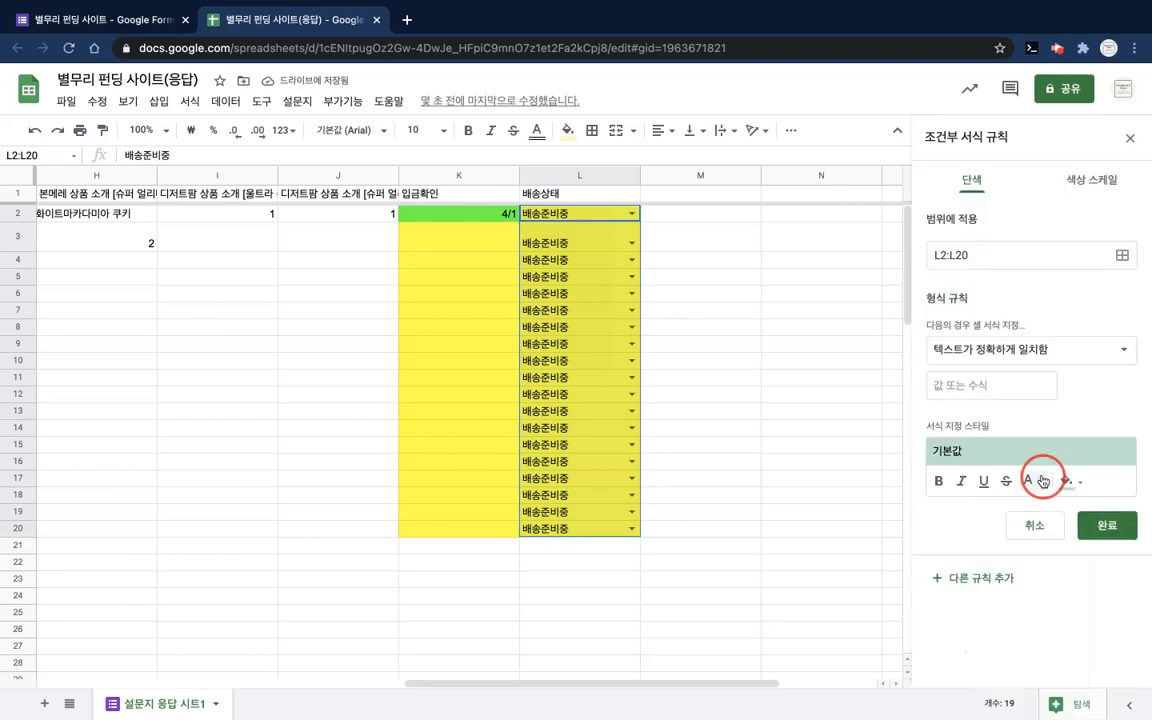
click(1019, 384)
text(ㅅ)
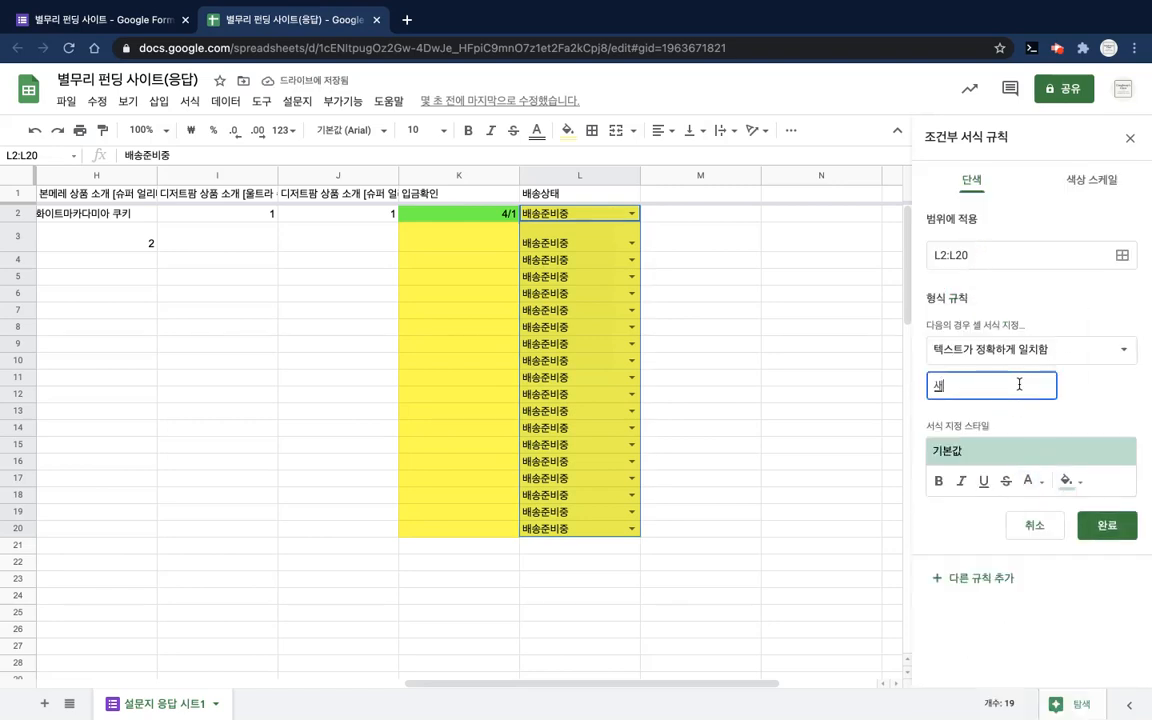
text(송주)
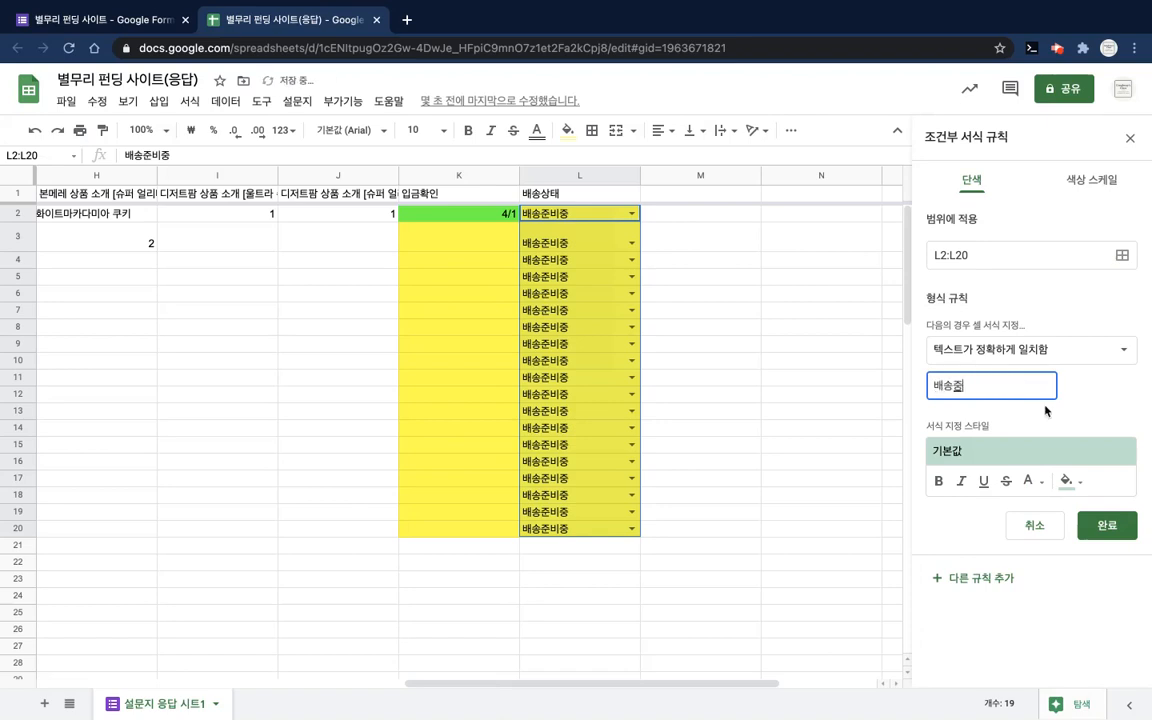
click(1066, 480)
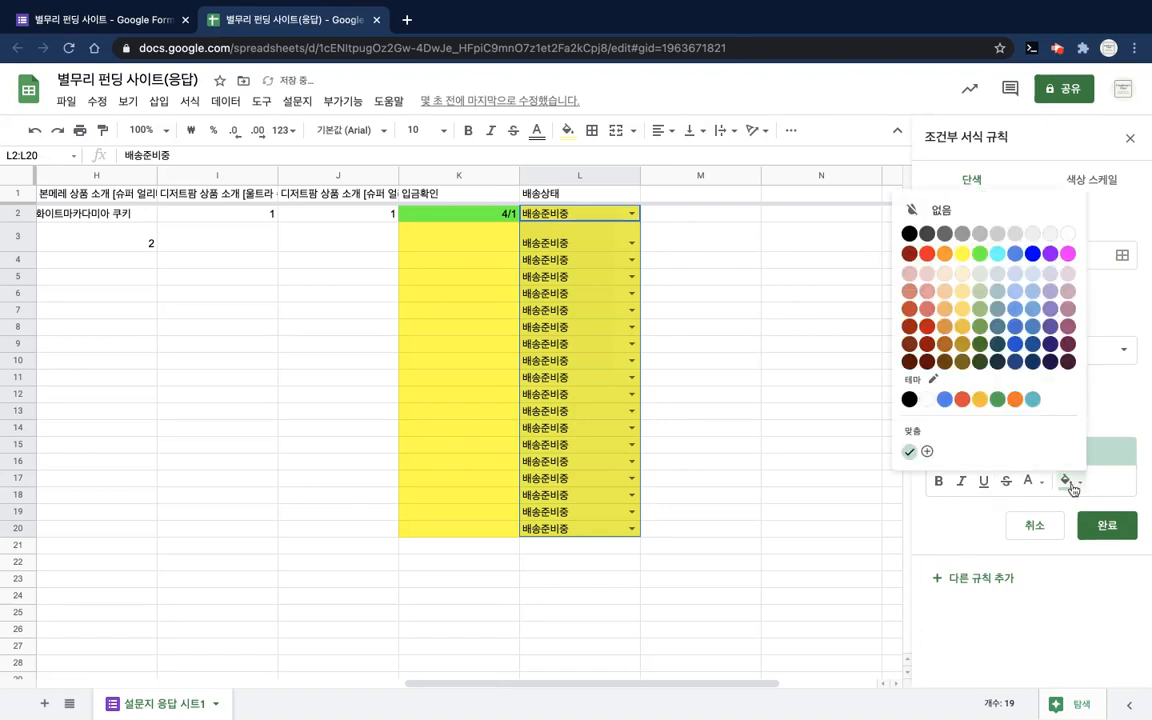
click(1035, 257)
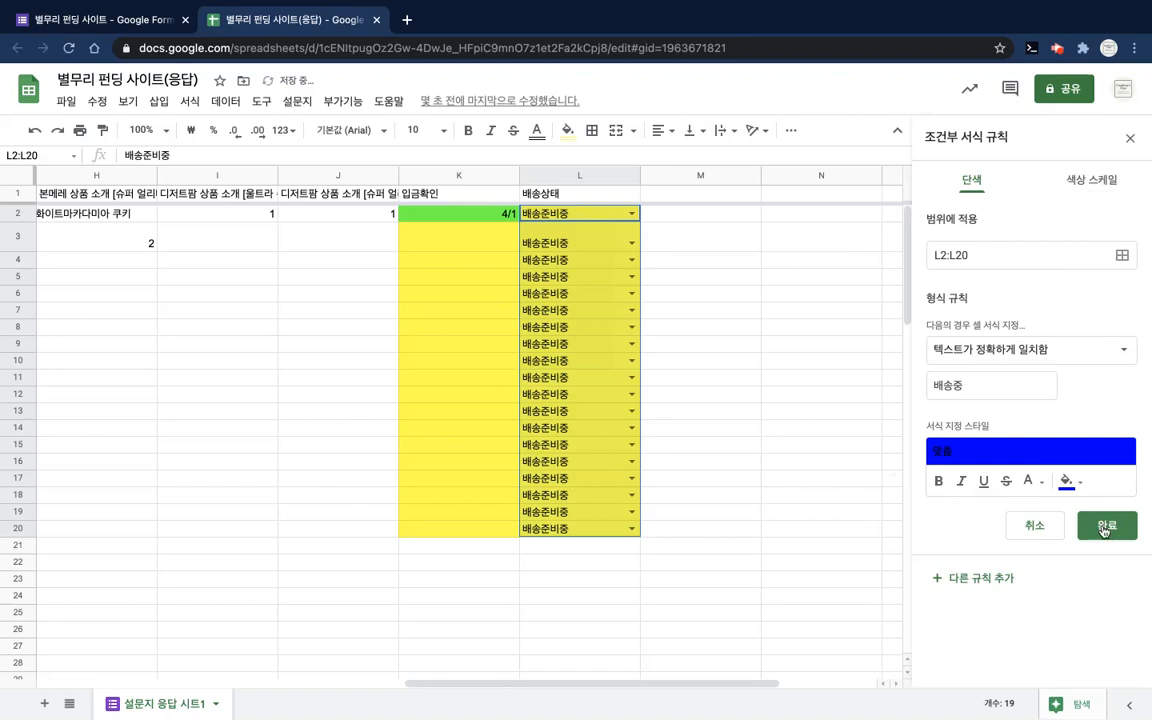
click(1066, 480)
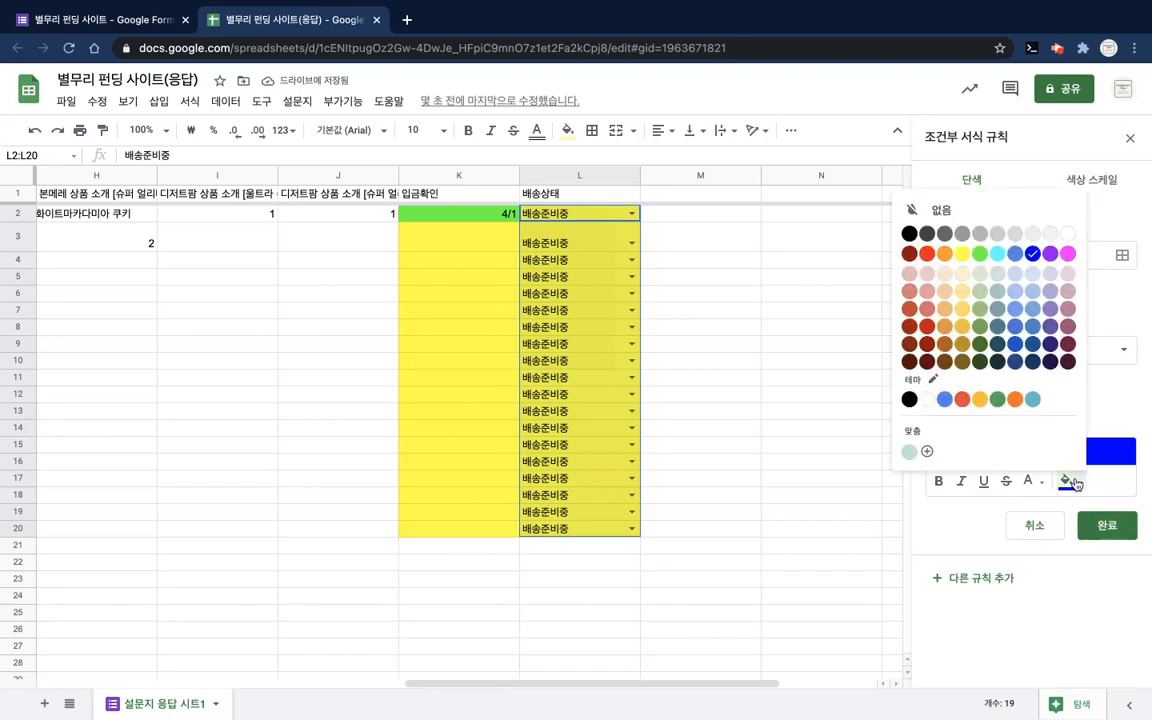
click(1017, 257)
click(1107, 525)
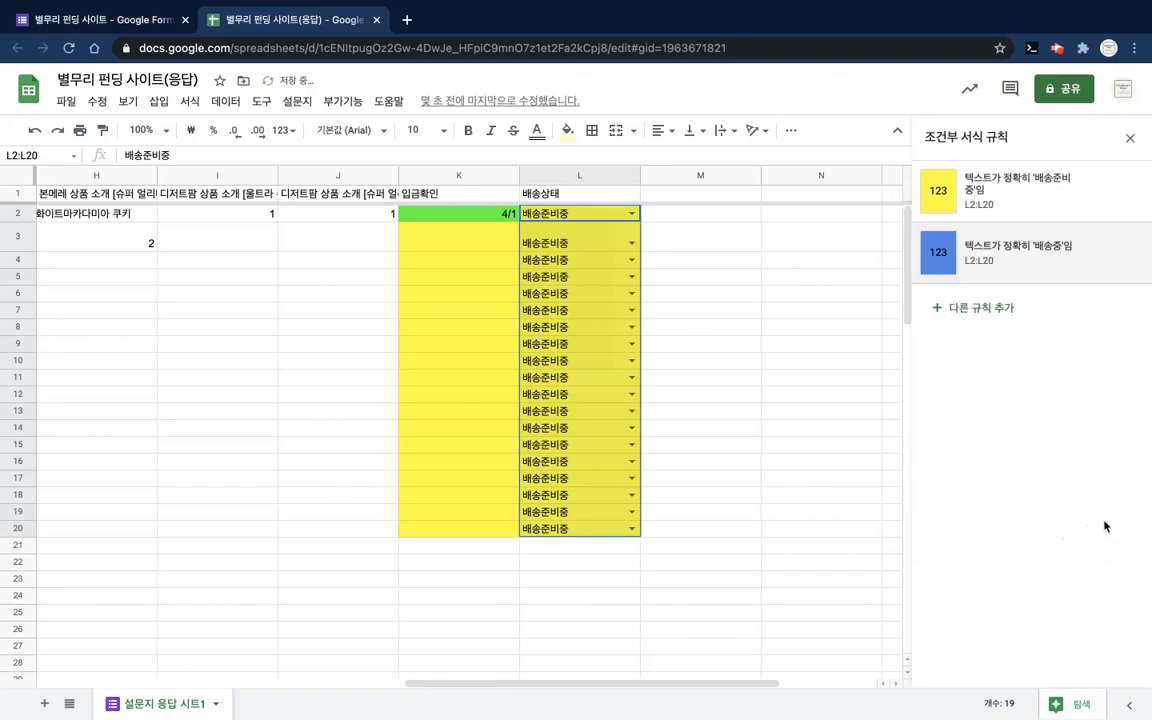
Step: Add a conditional formatting rule on L2:L20 that fills cells exactly matching 배송완료 (텍스트가 정확하게 일치함) with bright green
click(972, 310)
click(1018, 352)
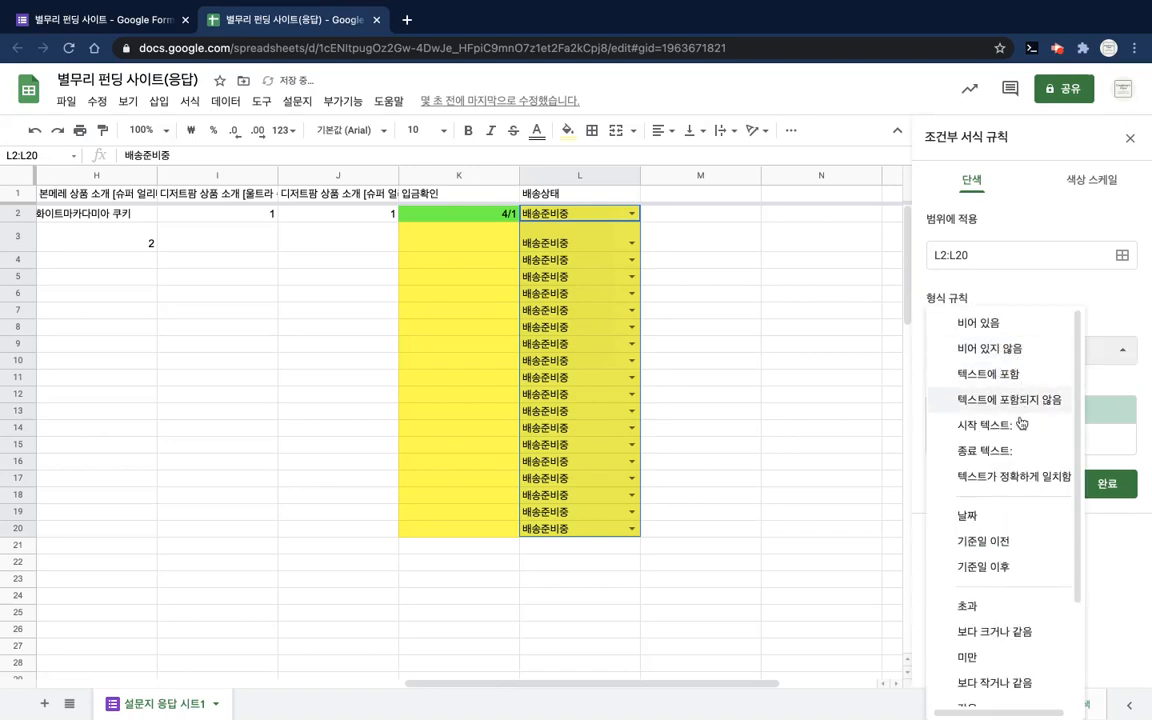
click(1000, 476)
click(1001, 390)
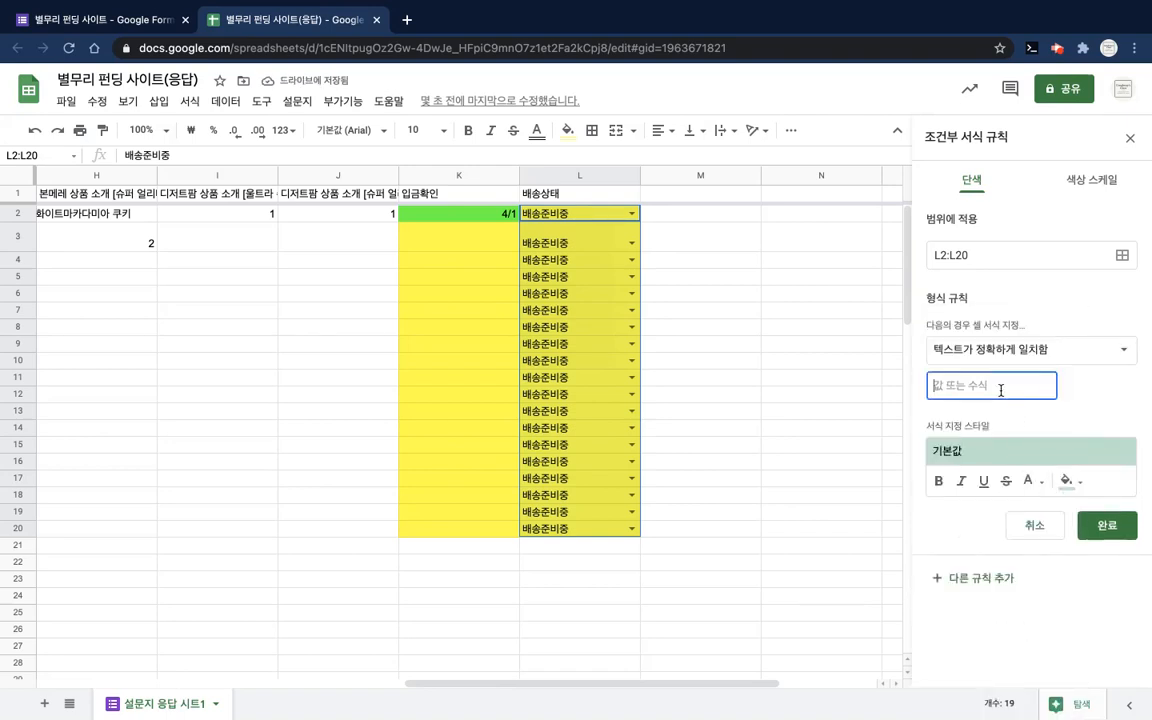
text(배송완료)
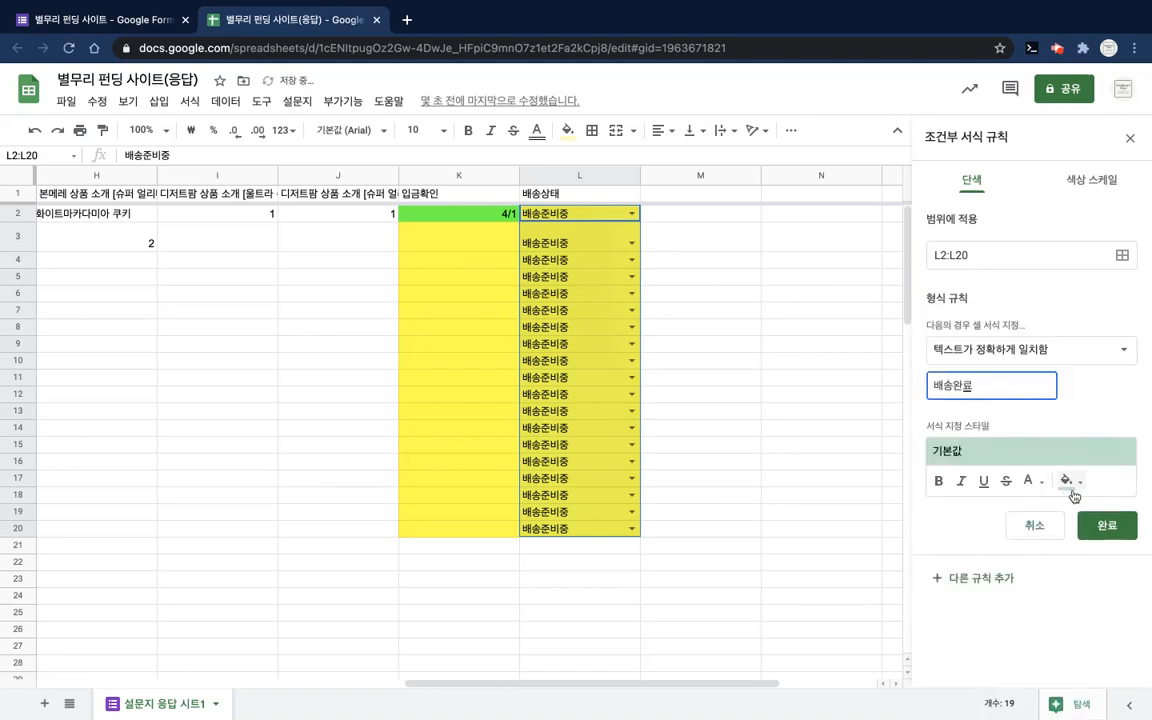
click(1068, 481)
click(984, 253)
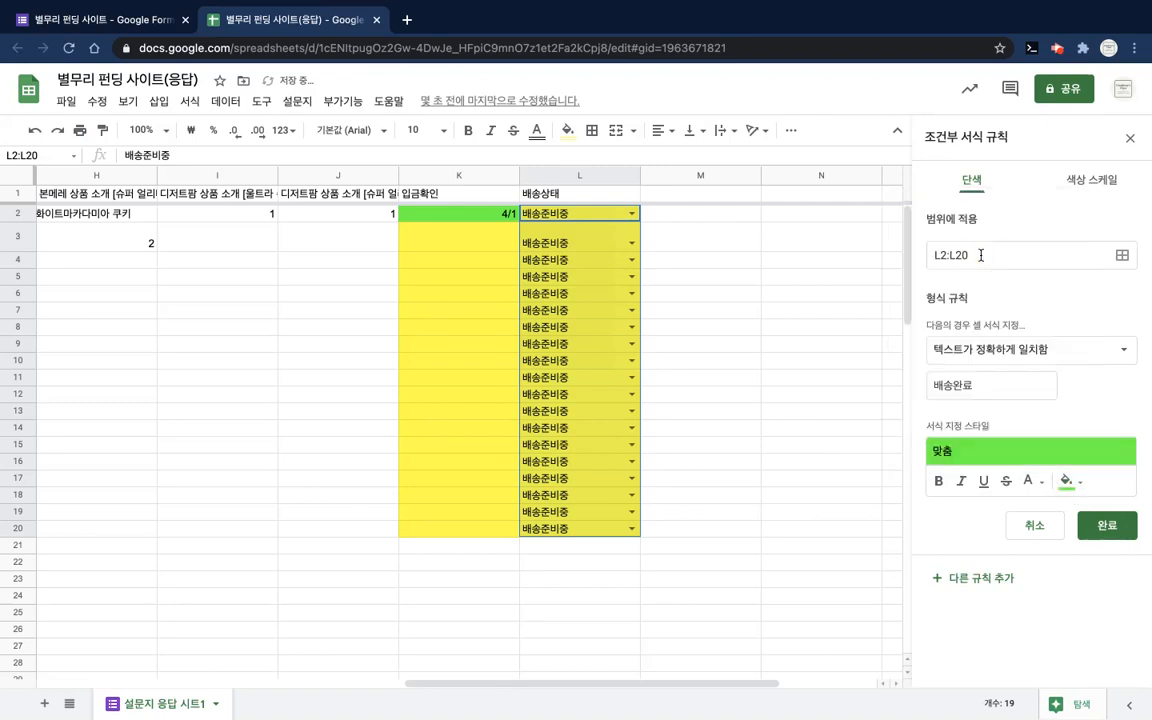
click(1101, 524)
click(820, 394)
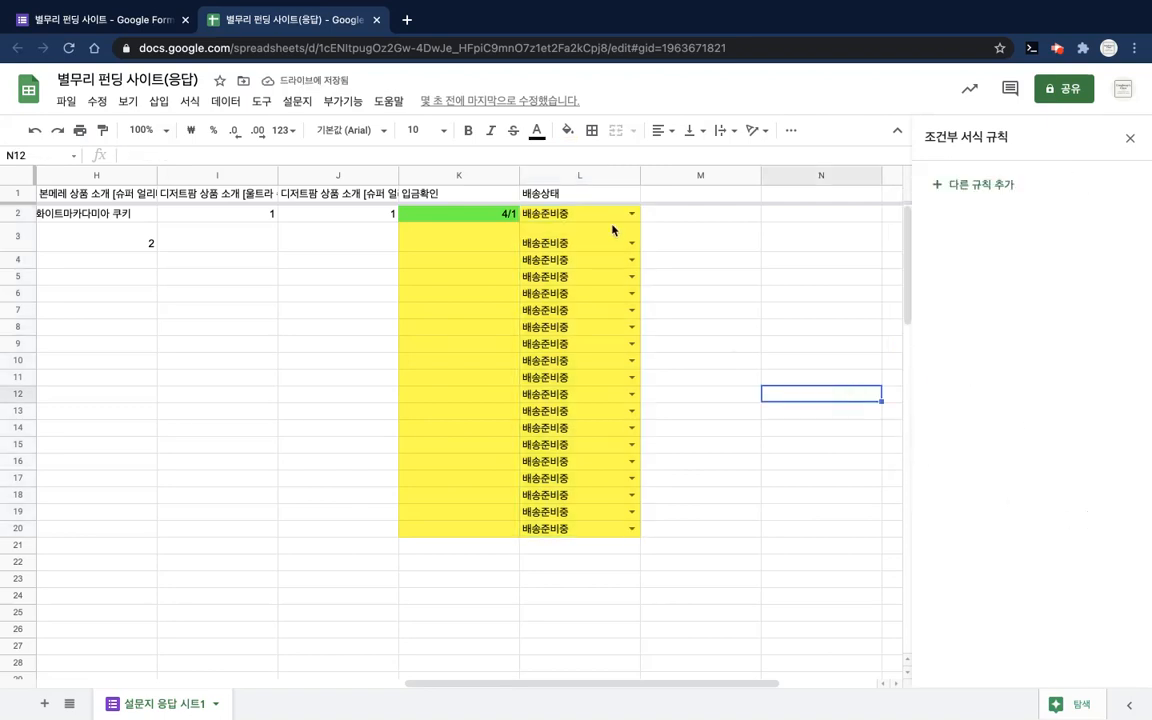
Step: Set the 배송상태 value to 배송중 in cell L3 and to 배송완료 in cell L4
click(631, 242)
click(597, 281)
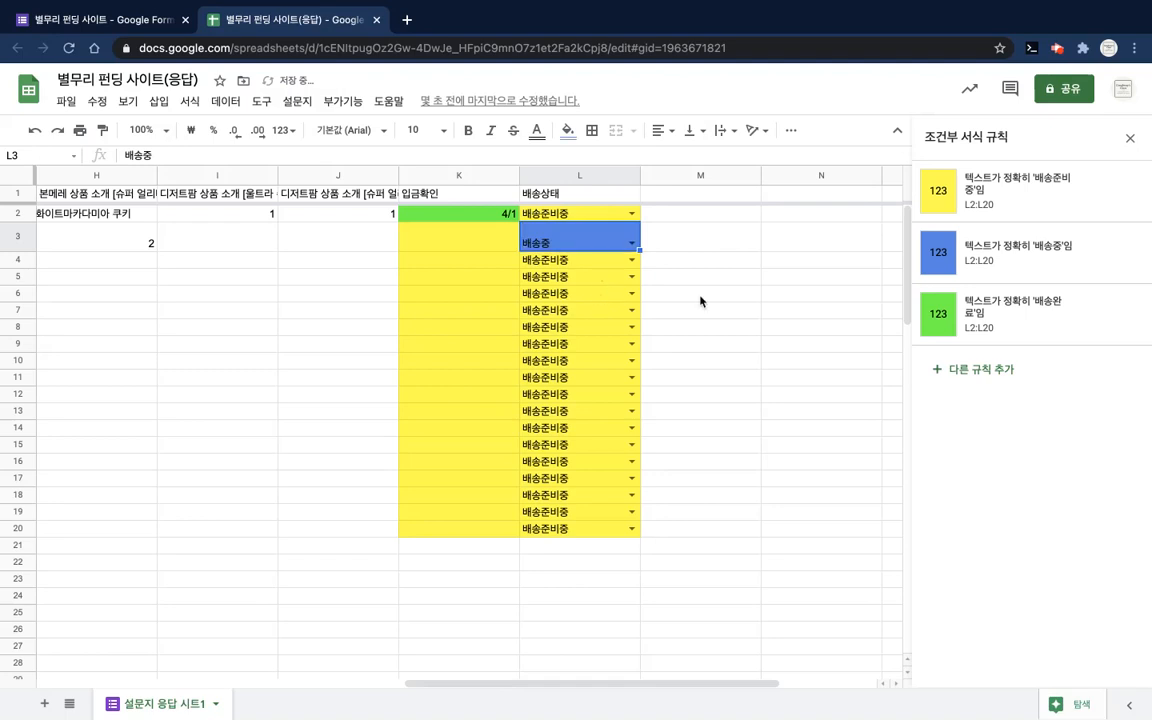
click(700, 301)
click(631, 260)
click(593, 320)
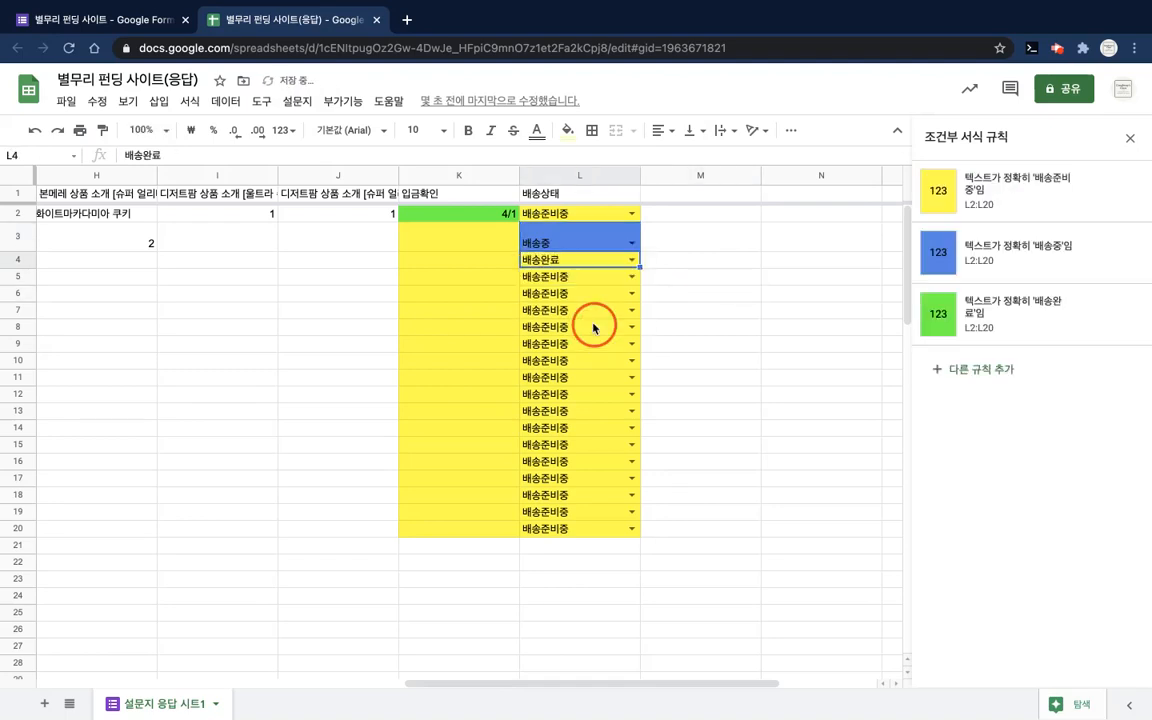
click(731, 338)
click(577, 239)
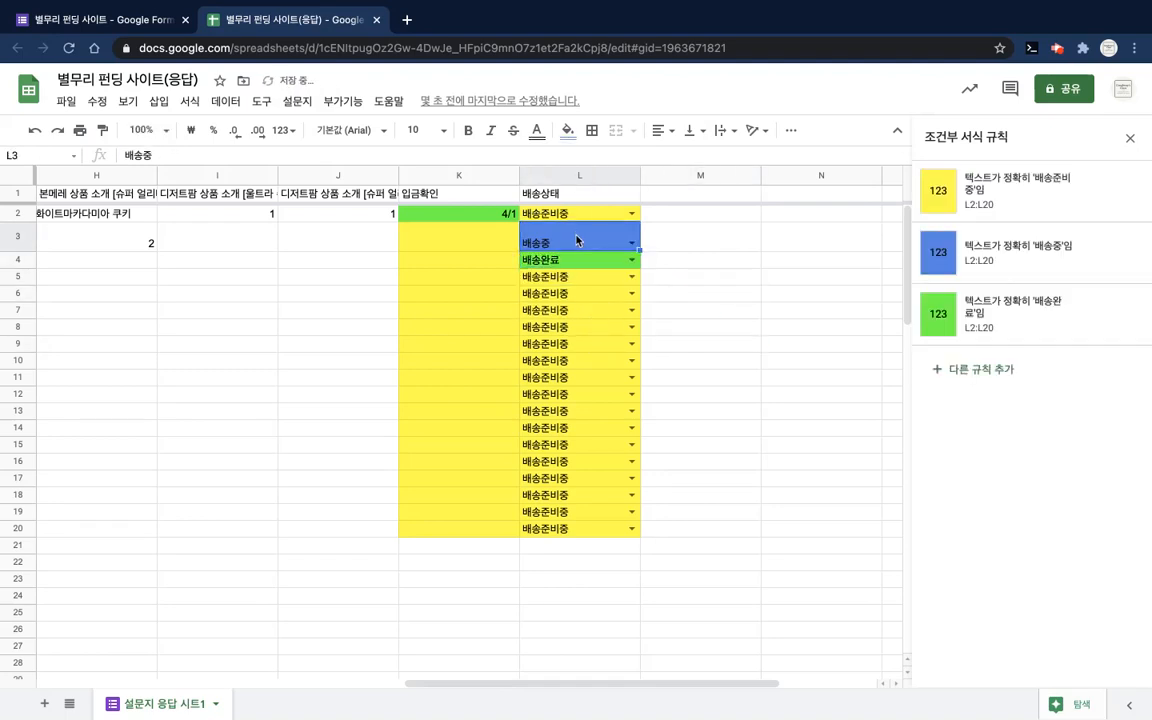
click(733, 331)
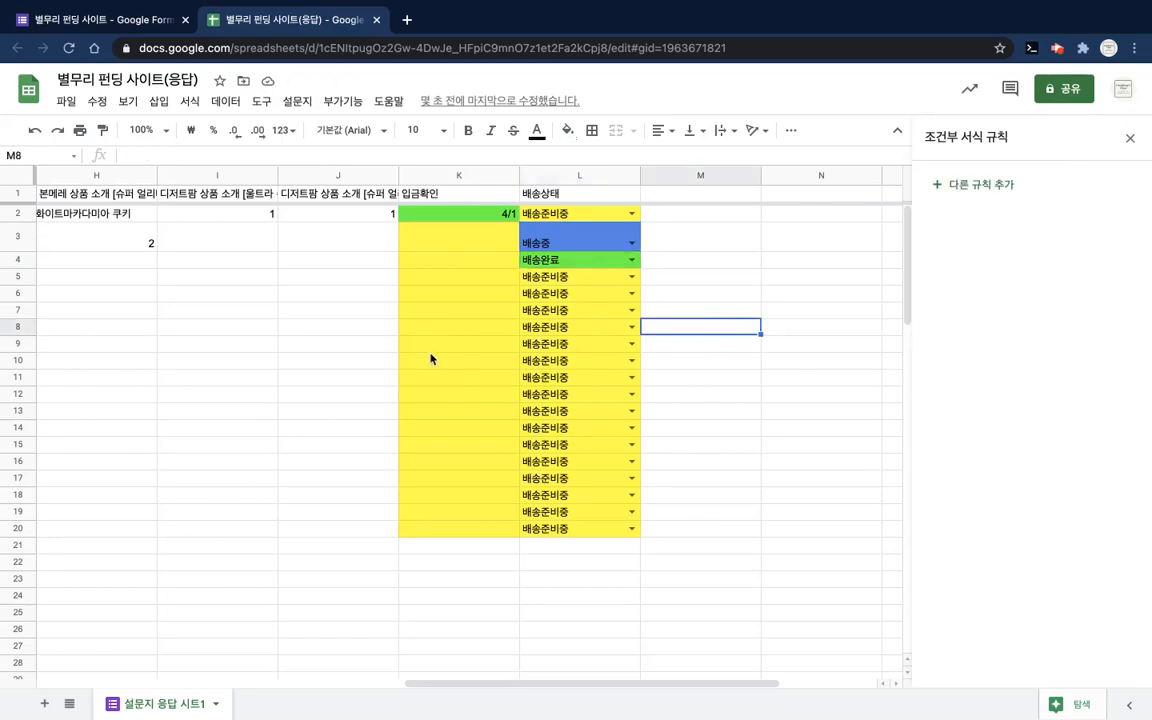
Step: Close the conditional formatting rules and review the response sheet's columns from 타임스탬프 through 배송상태
scroll(431, 358, left, 10)
scroll(431, 358, right, 10)
scroll(431, 358, left, 10)
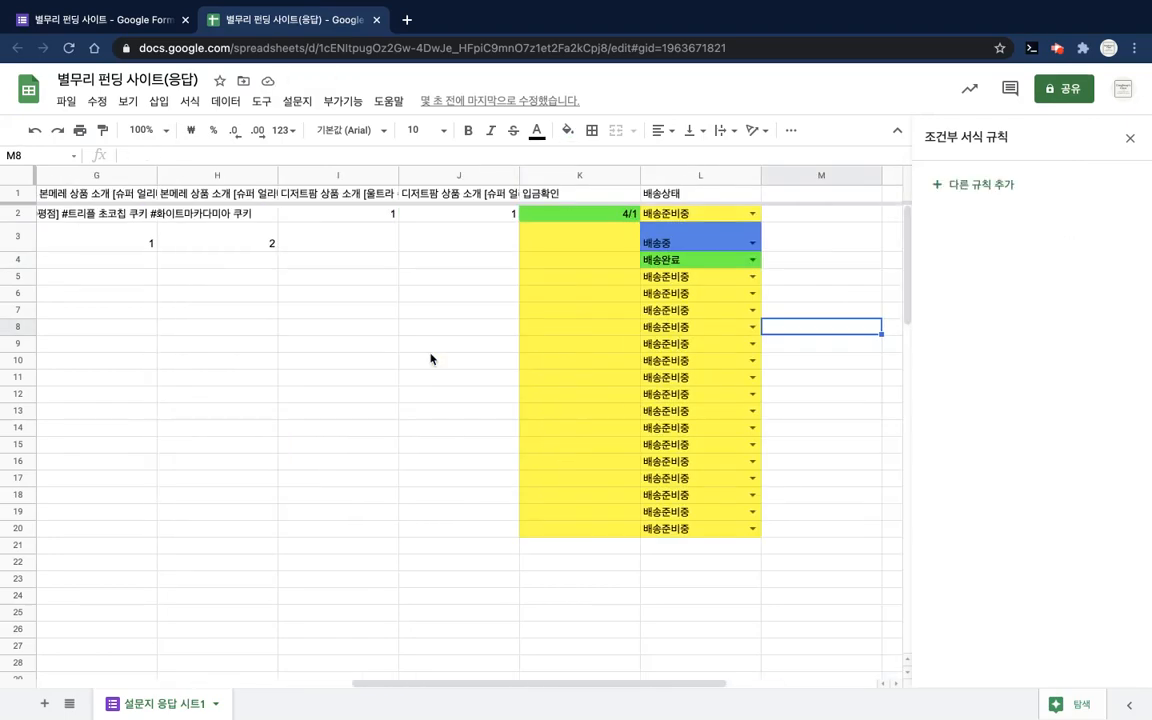
scroll(431, 358, right, 2)
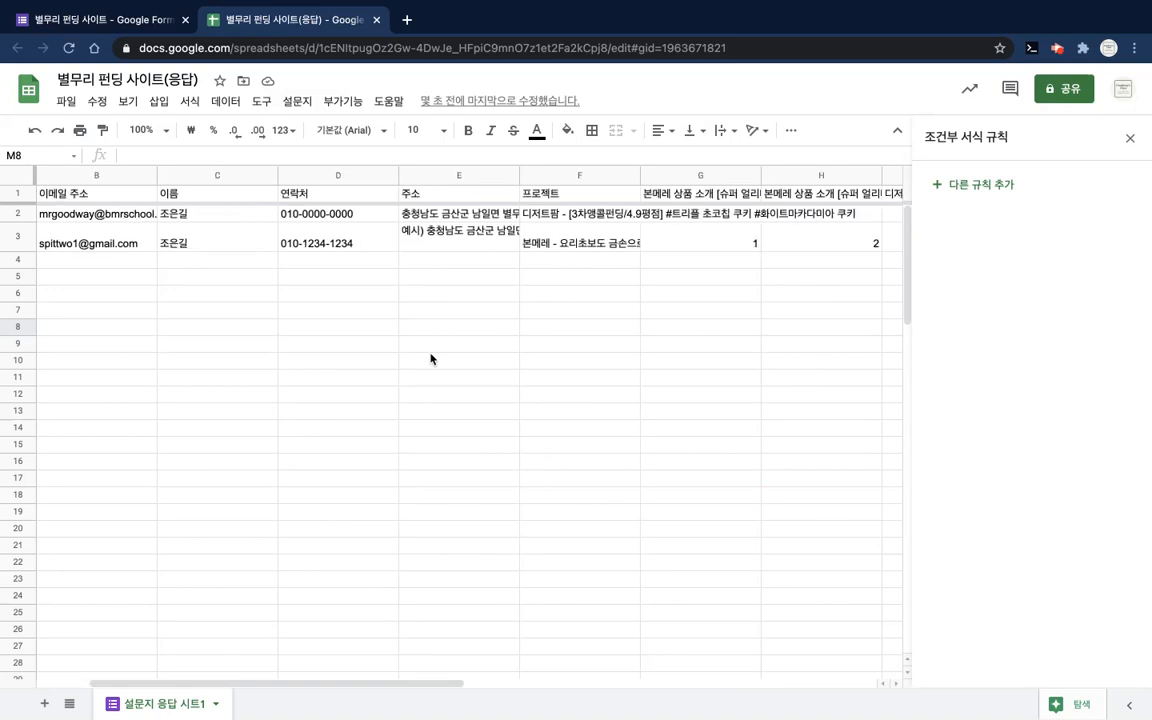
click(1134, 139)
click(722, 378)
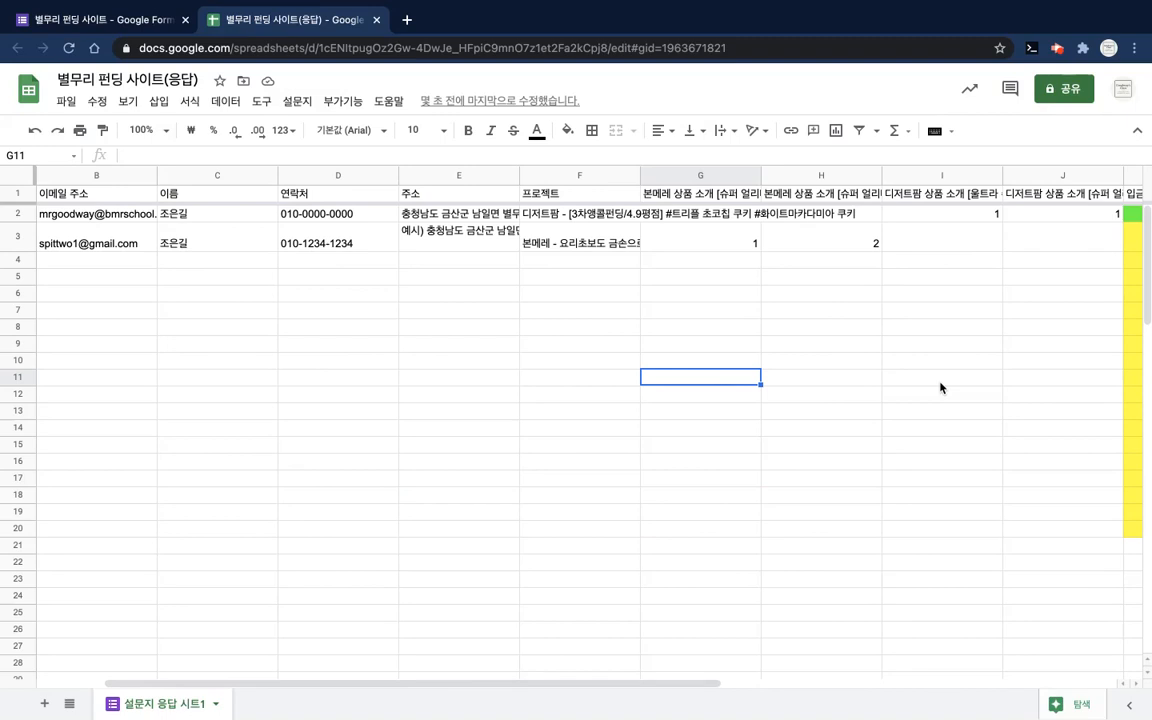
scroll(769, 386, right, 6)
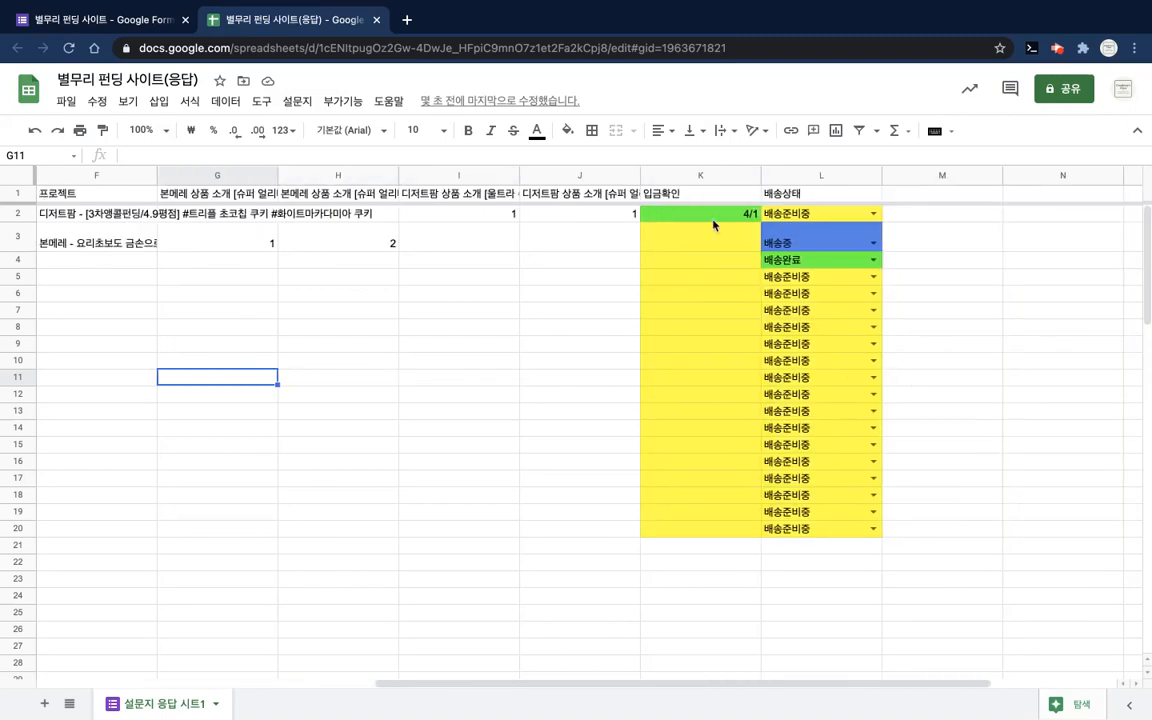
scroll(584, 368, left, 6)
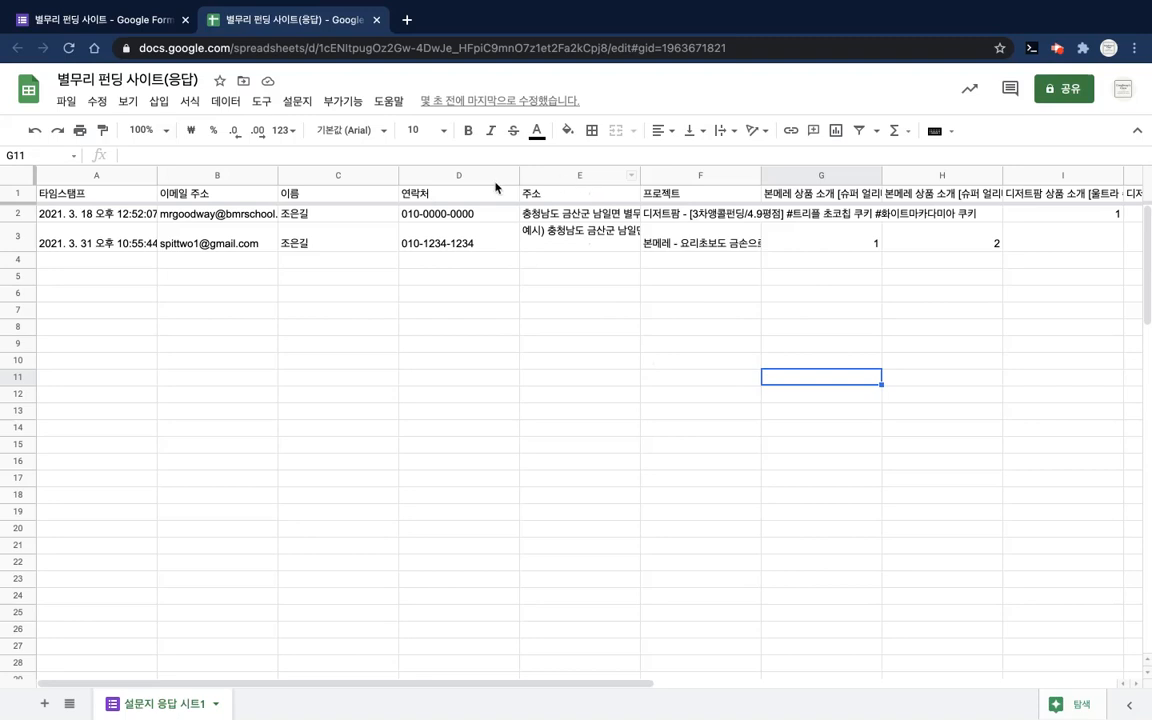
Step: Try to freeze columns A through F by selecting all of them and freezing up to the current column (현재 열까지), then undo it
click(118, 175)
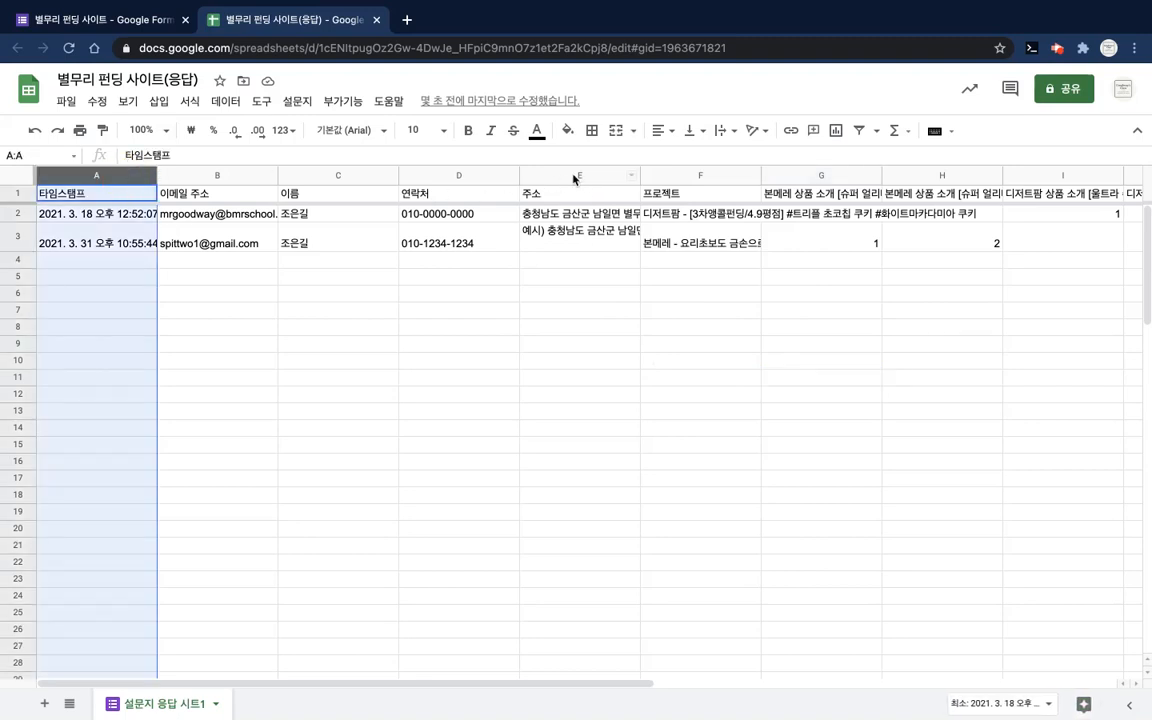
shift+click(573, 175)
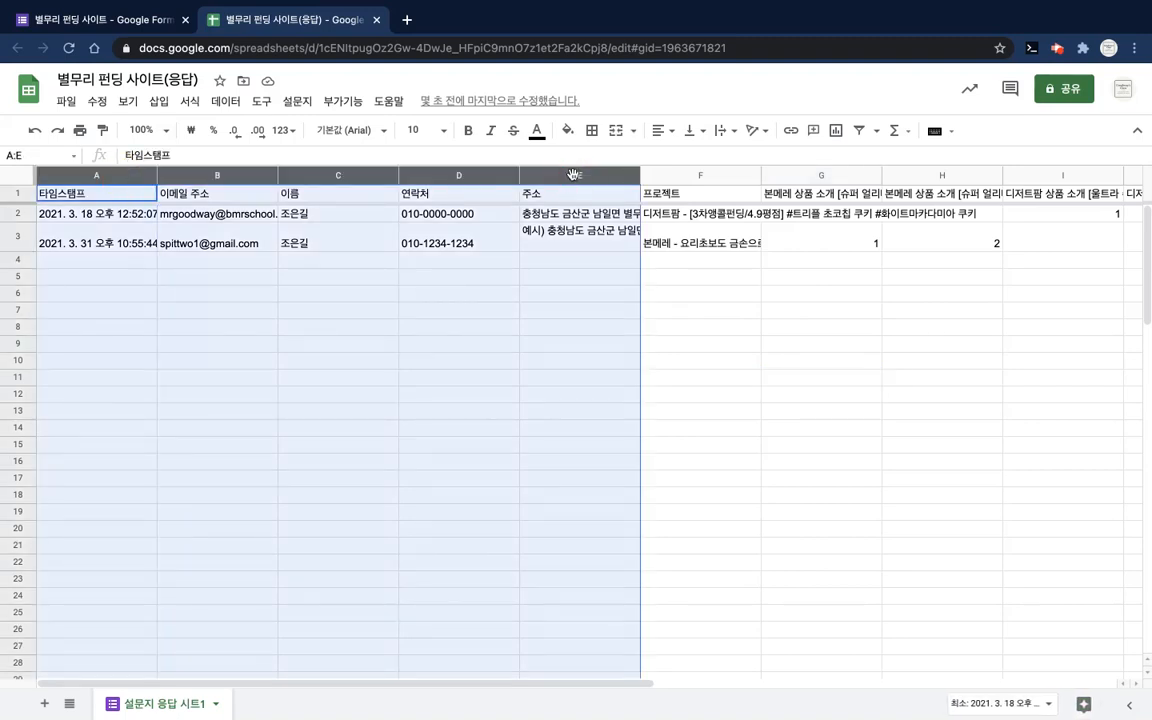
click(715, 176)
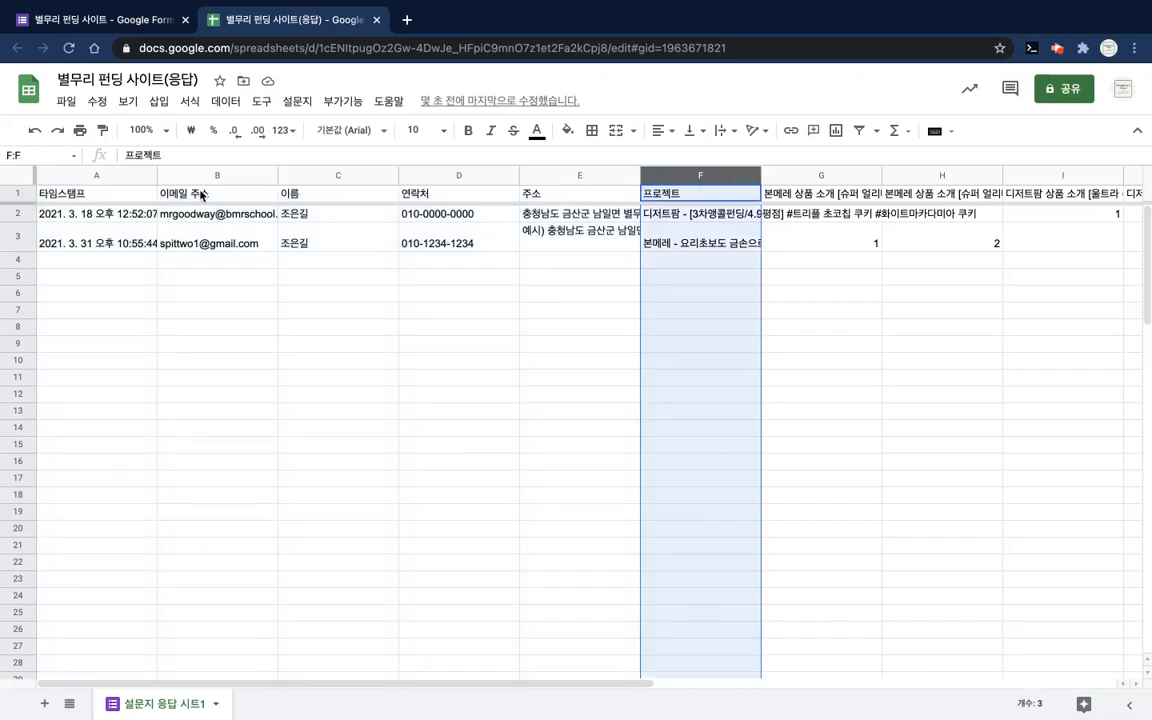
shift+click(110, 175)
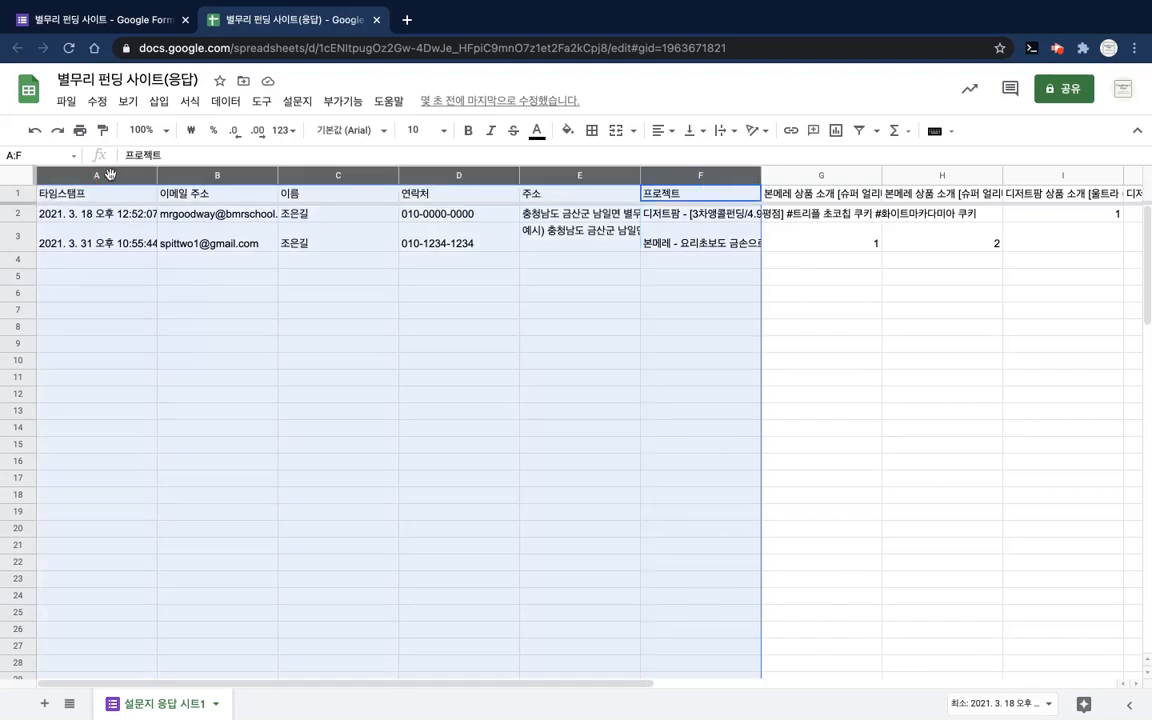
click(159, 101)
mouse_move(128, 102)
mouse_move(136, 142)
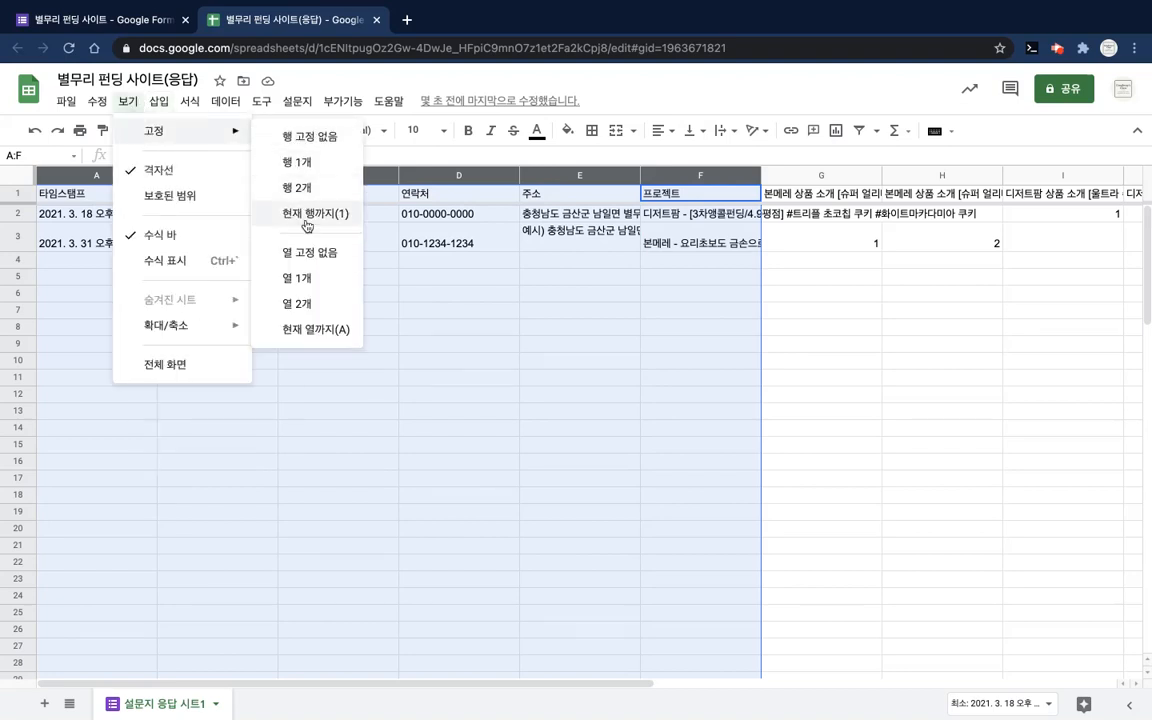
click(333, 340)
click(429, 349)
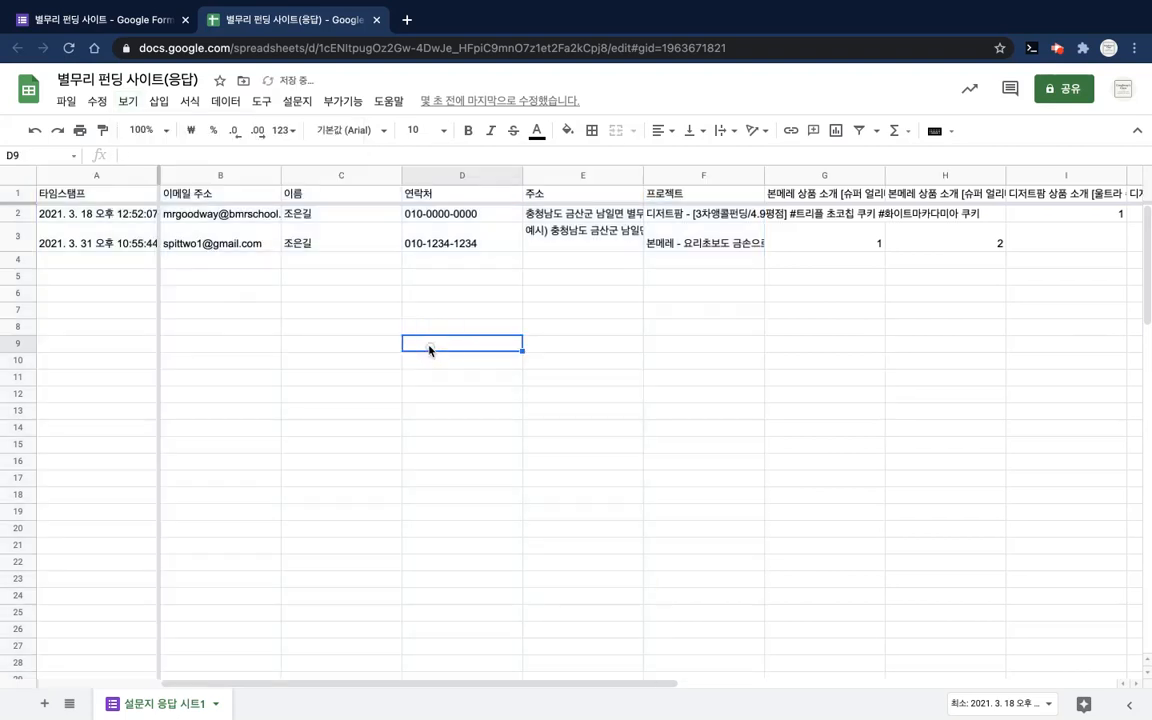
key(ctrl+z)
click(731, 306)
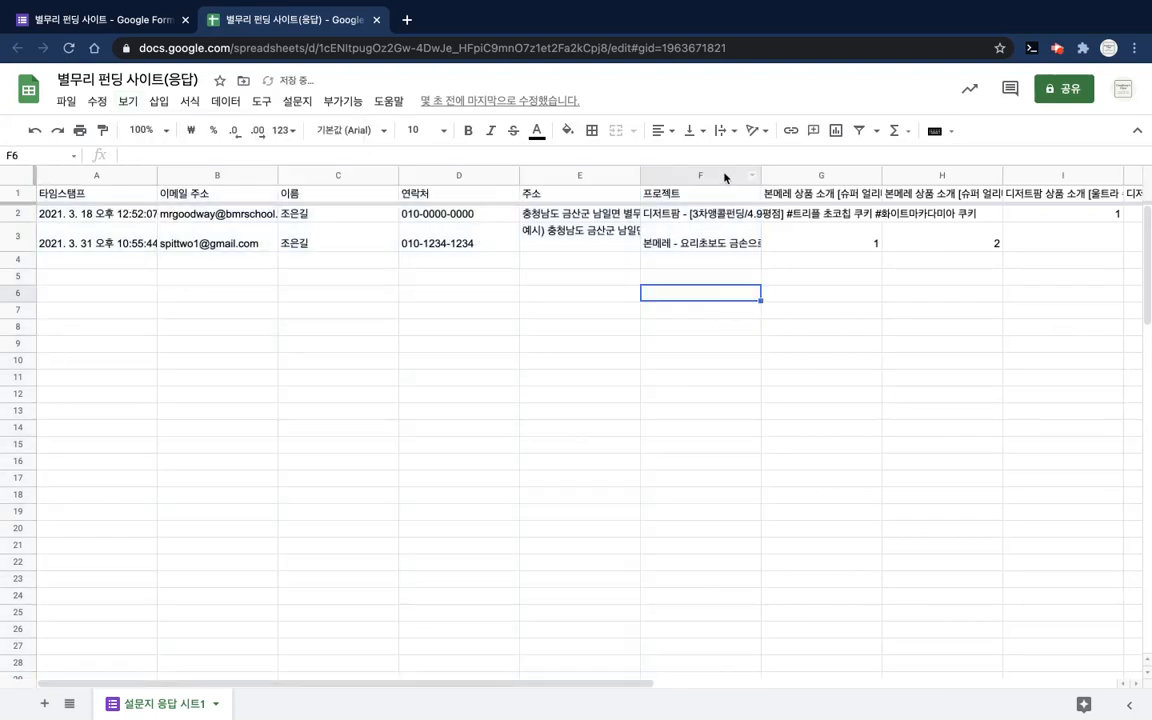
Step: Freeze the columns up to column F (프로젝트) and check 입금확인 and 배송상태 alongside the frozen columns
click(725, 175)
click(130, 104)
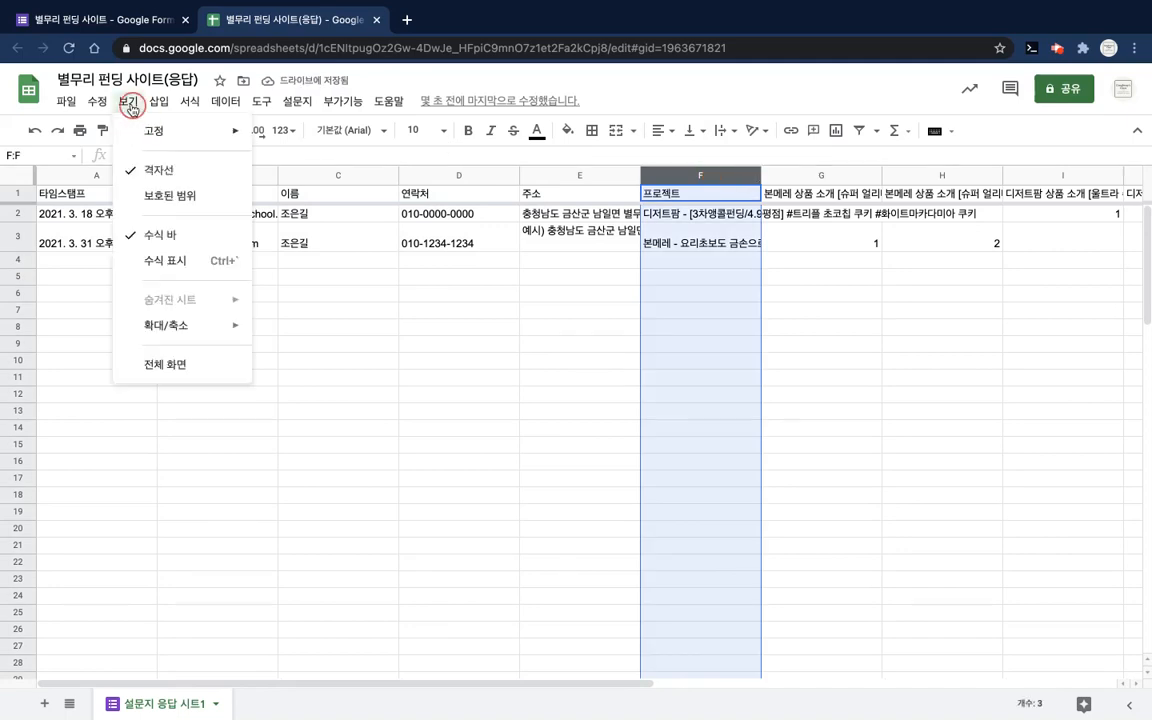
click(330, 331)
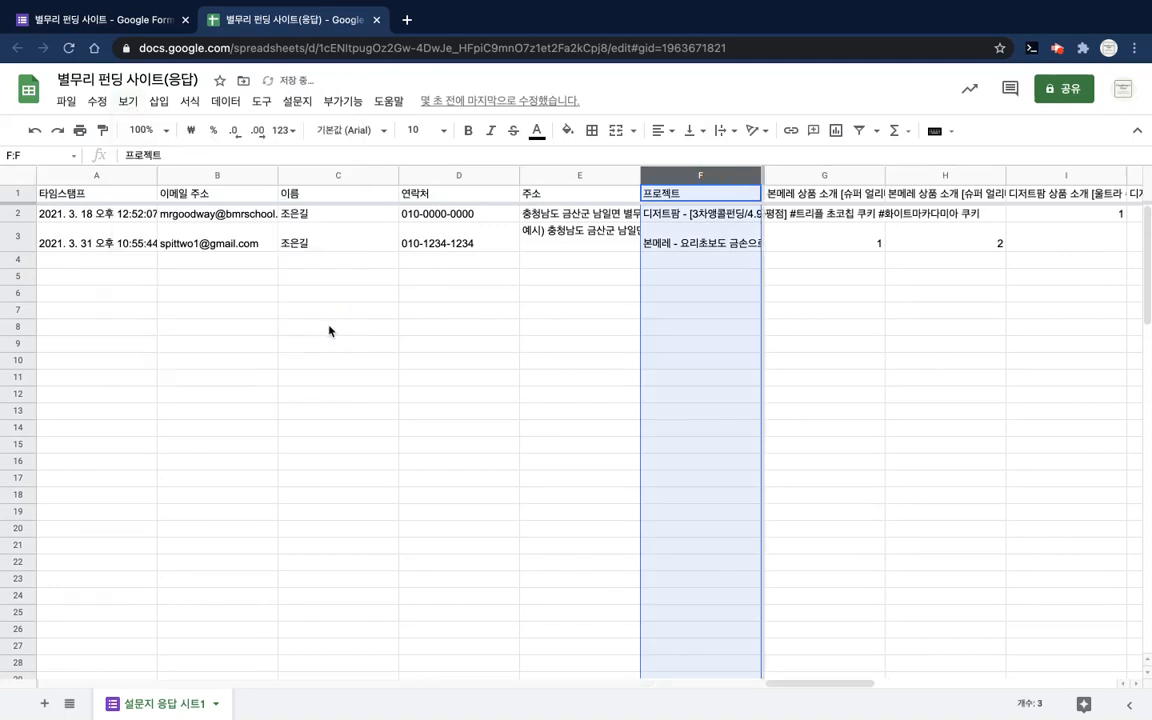
click(714, 380)
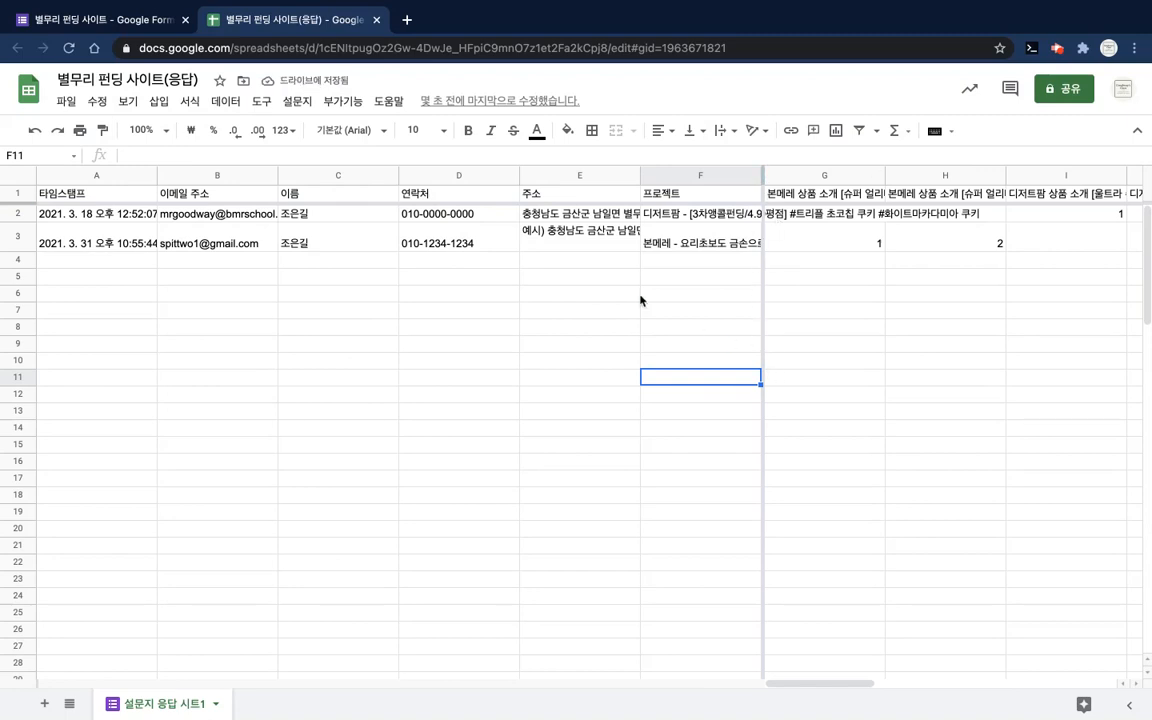
scroll(640, 300, right, 5)
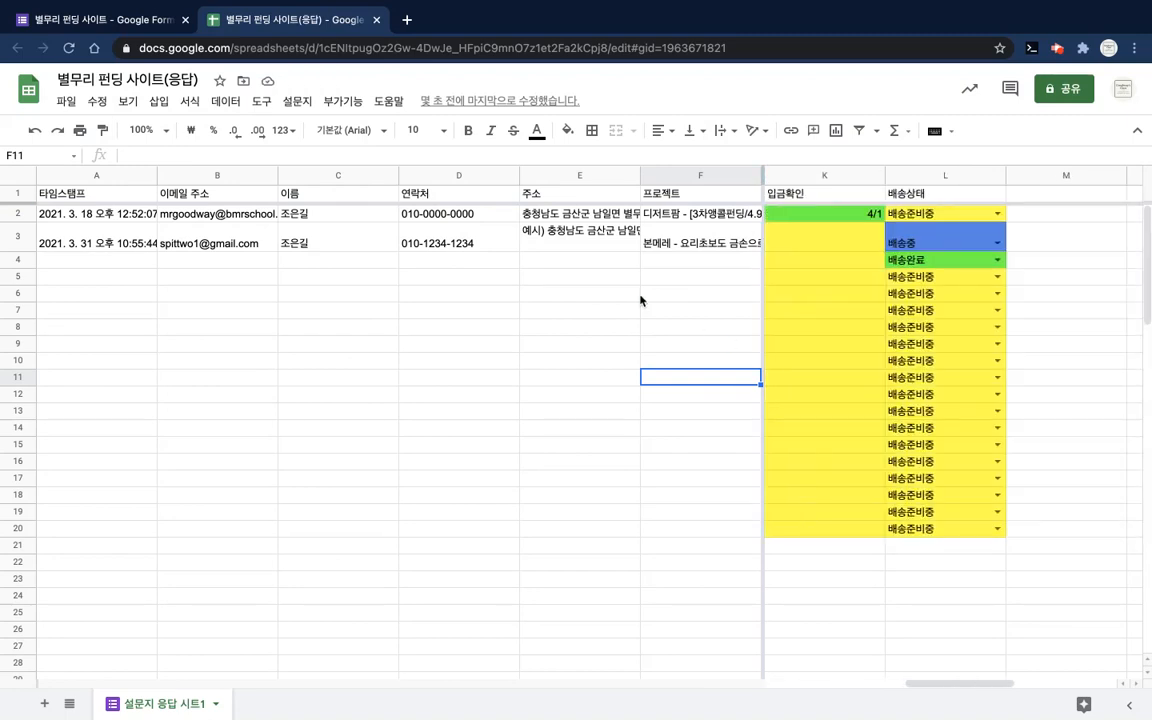
scroll(640, 300, left, 5)
scroll(640, 300, right, 5)
scroll(640, 300, right, 2)
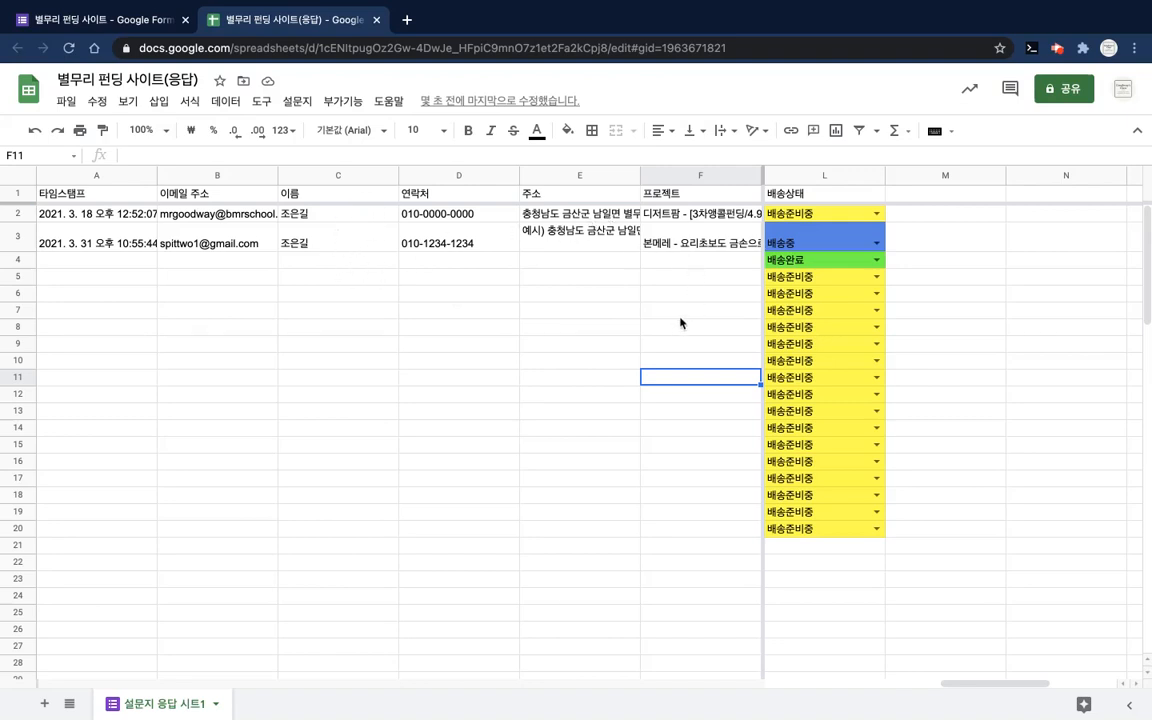
scroll(840, 295, left, 5)
scroll(840, 295, right, 5)
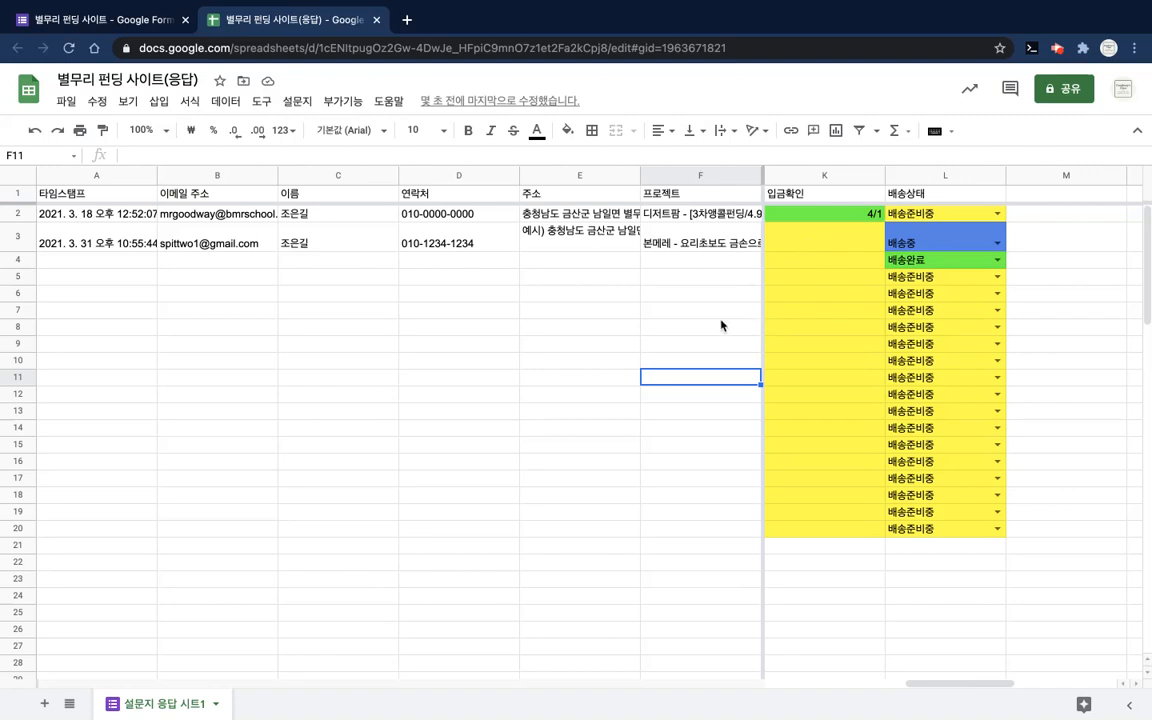
Step: Check the 입금확인 and 배송상태 columns beside the frozen columns and add a new sheet to the spreadsheet
scroll(712, 325, left, 5)
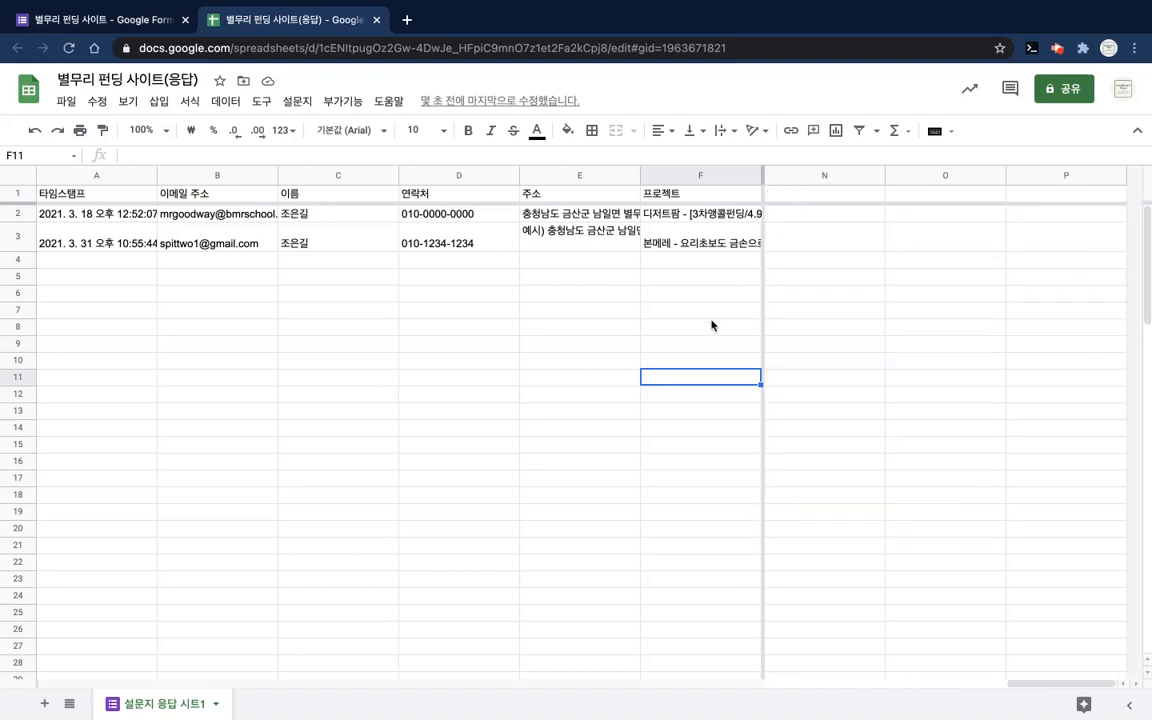
scroll(712, 325, right, 1)
scroll(712, 325, right, 3)
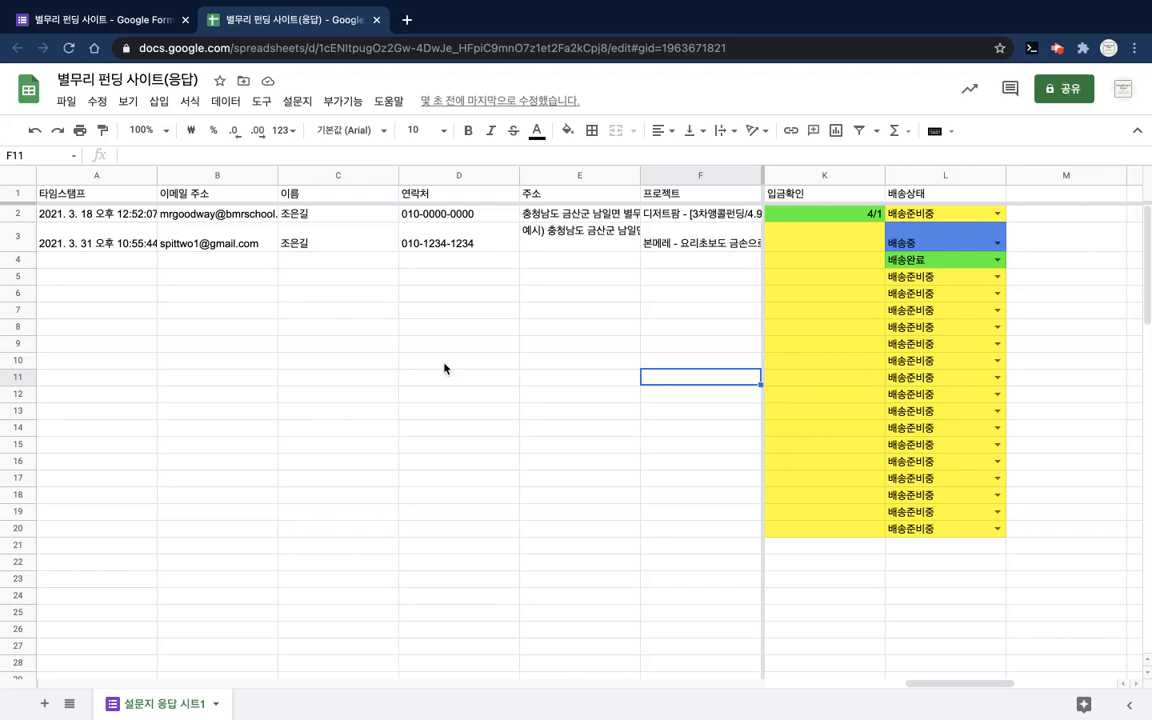
click(43, 704)
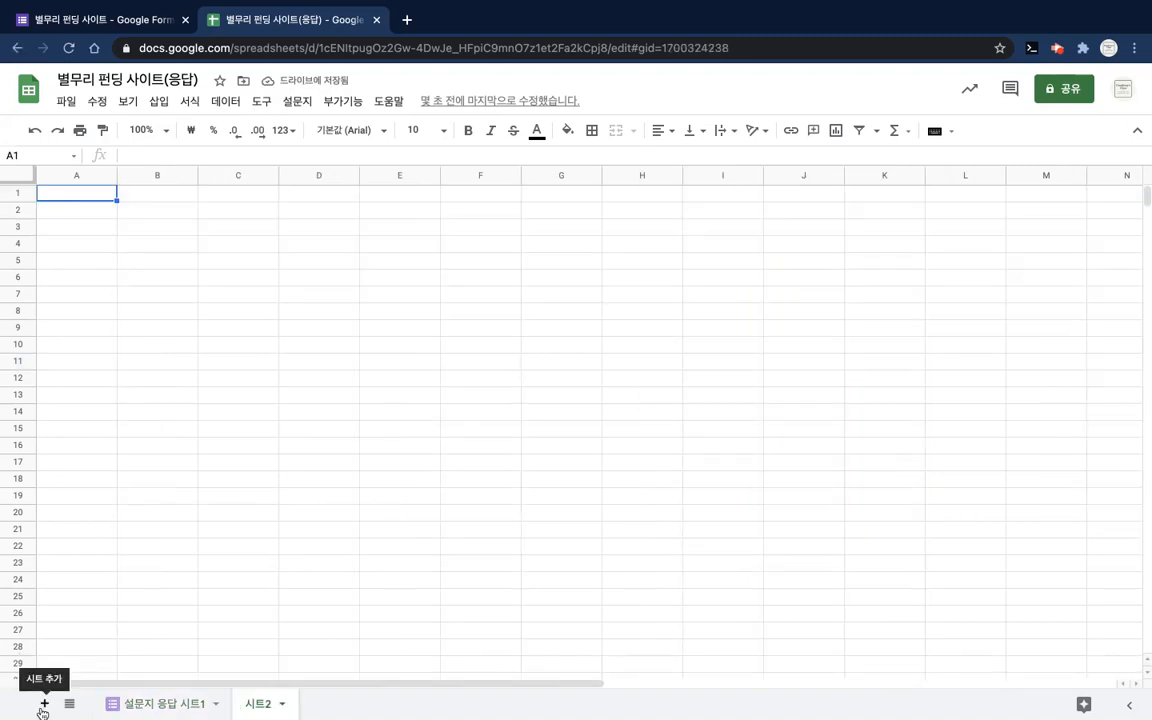
click(200, 704)
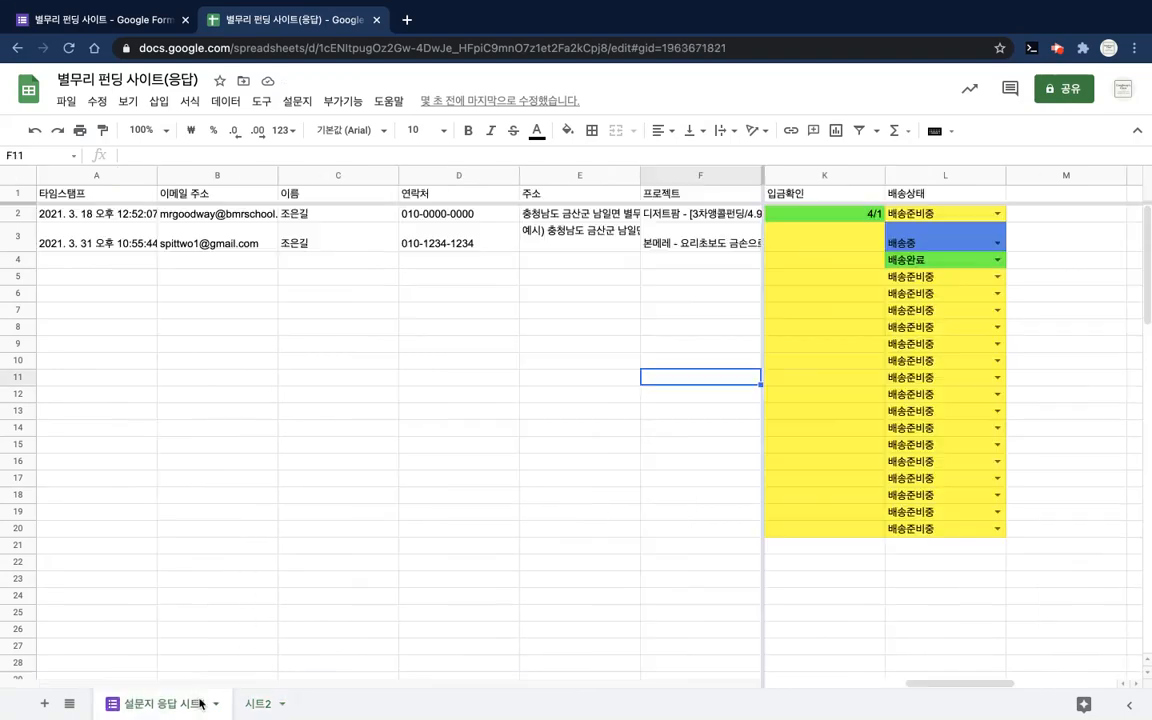
click(258, 704)
click(183, 683)
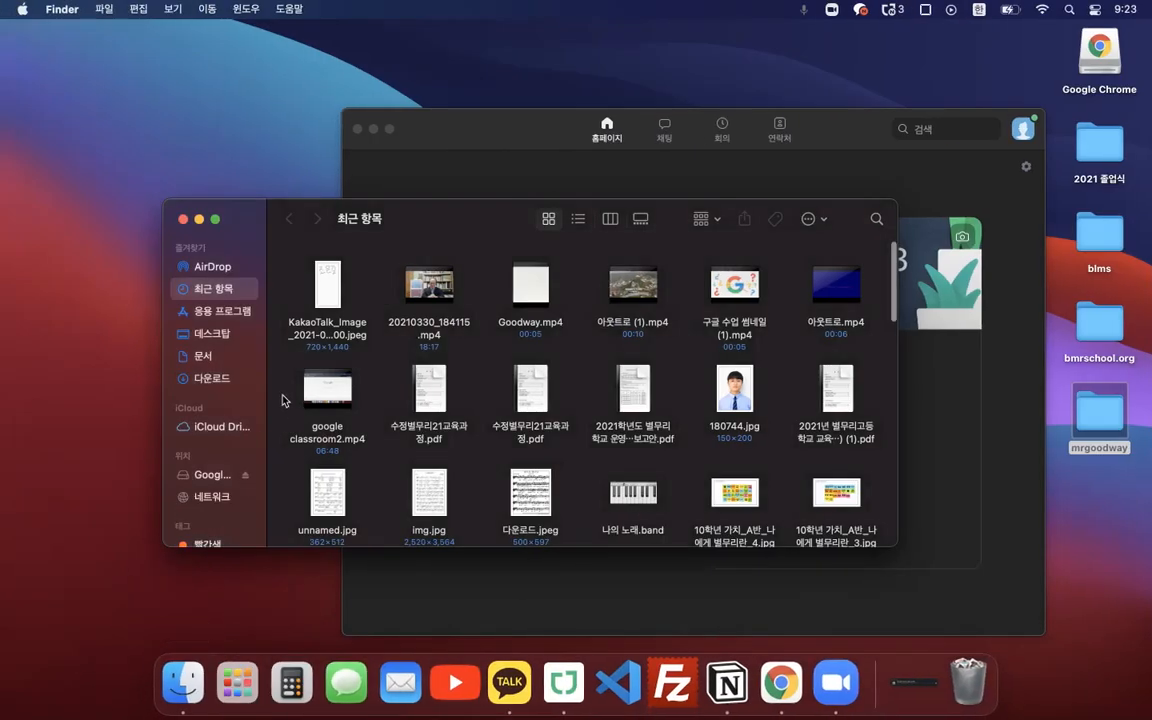
key(ctrl+Right)
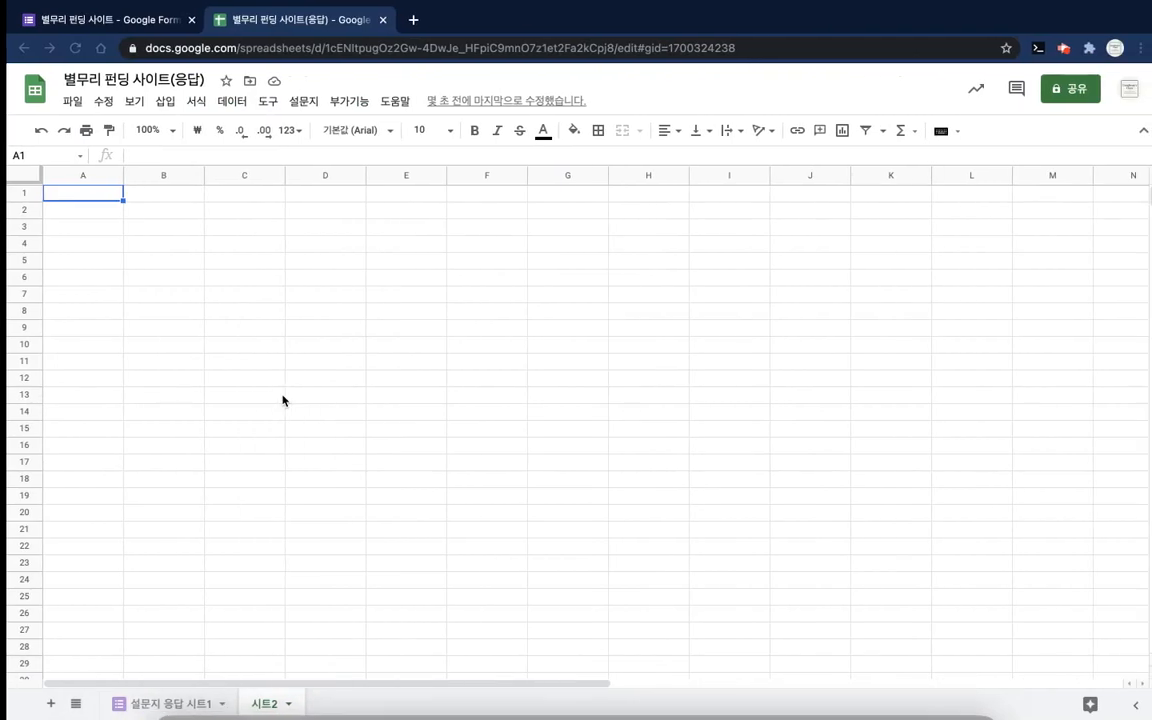
click(175, 706)
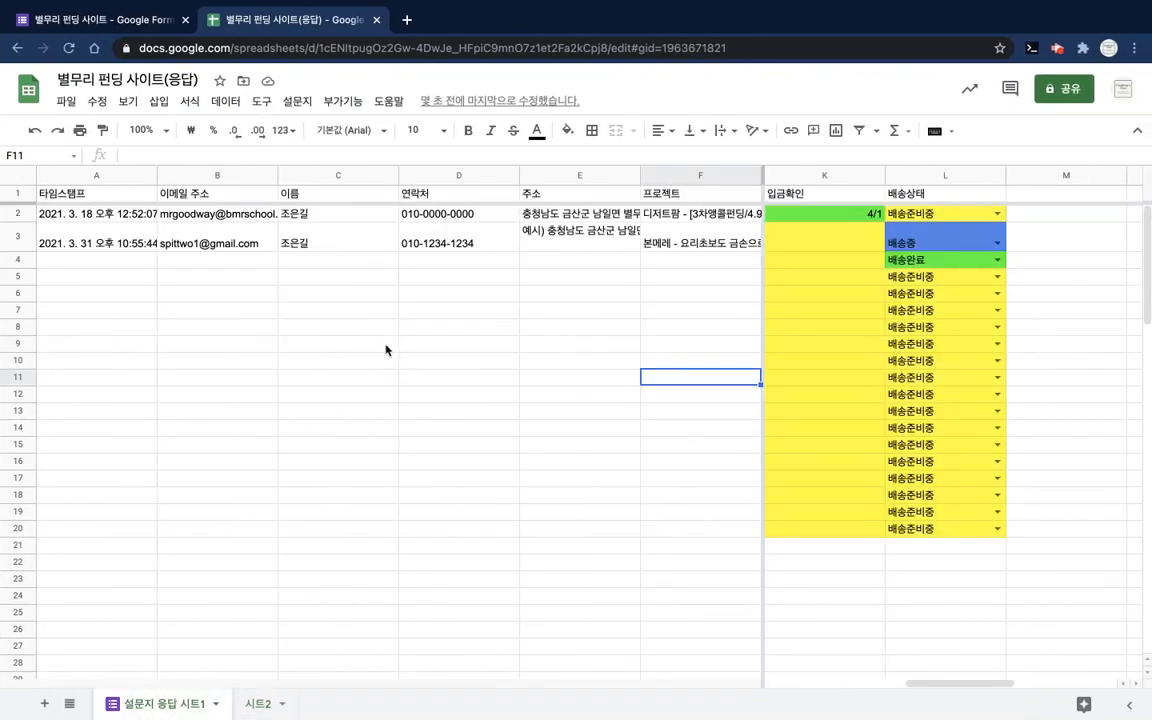
Step: Rename the new sheet 시트2 as 품목리스트
click(262, 705)
right_click(265, 707)
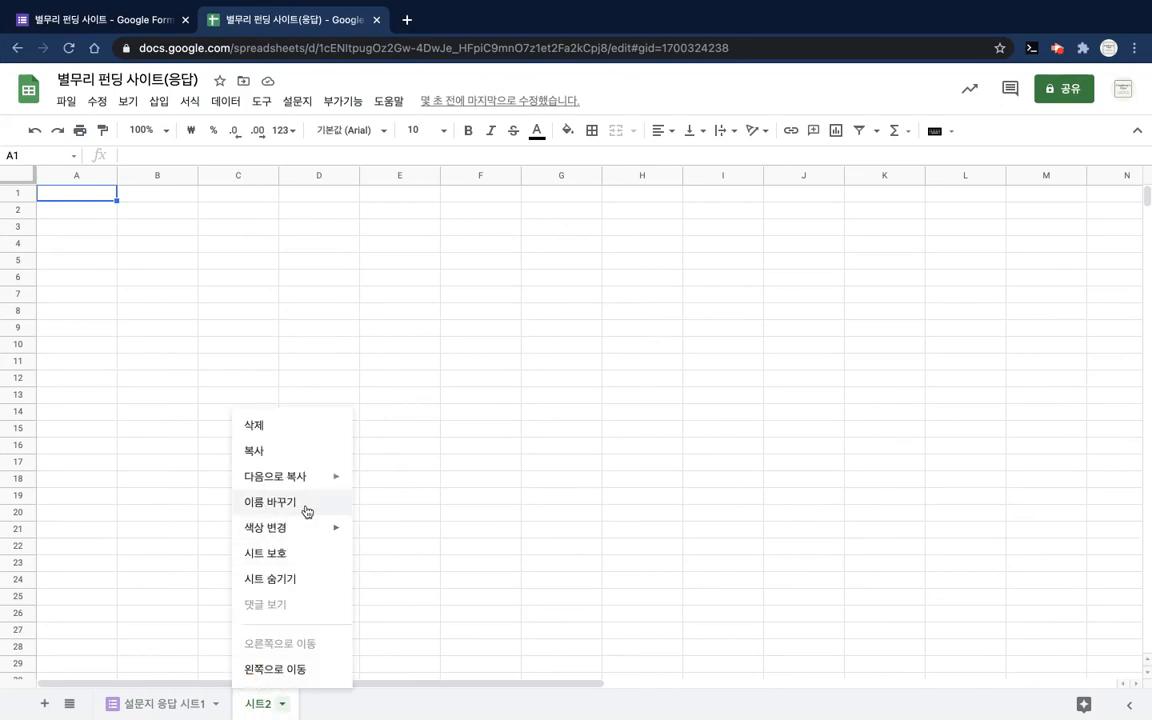
click(308, 512)
text(푸목리스트)
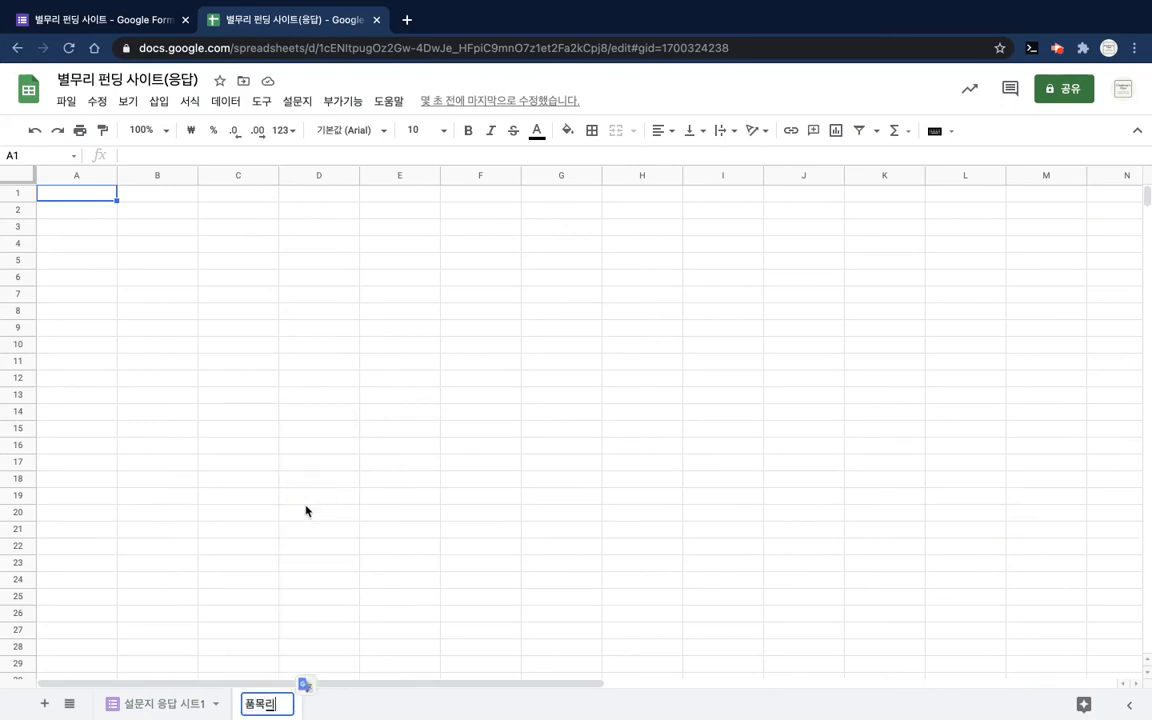
key(Return)
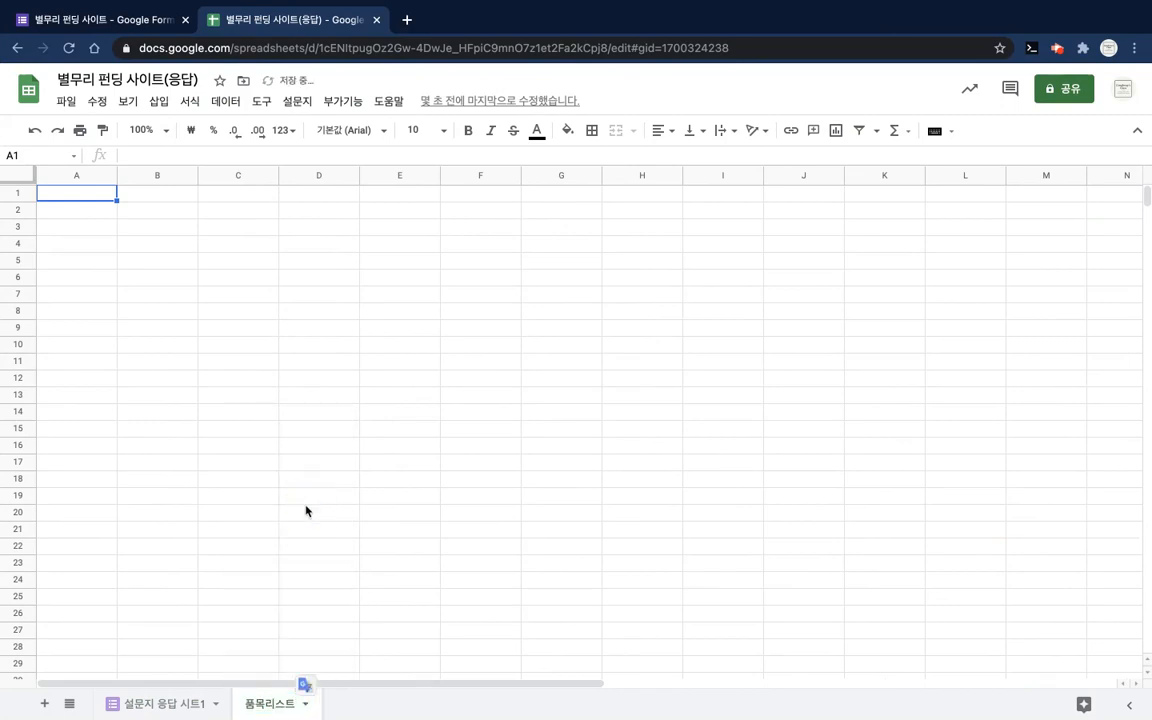
Step: Rename the form response sheet 설문지 응답 시트1 as 주문서
click(180, 698)
right_click(180, 698)
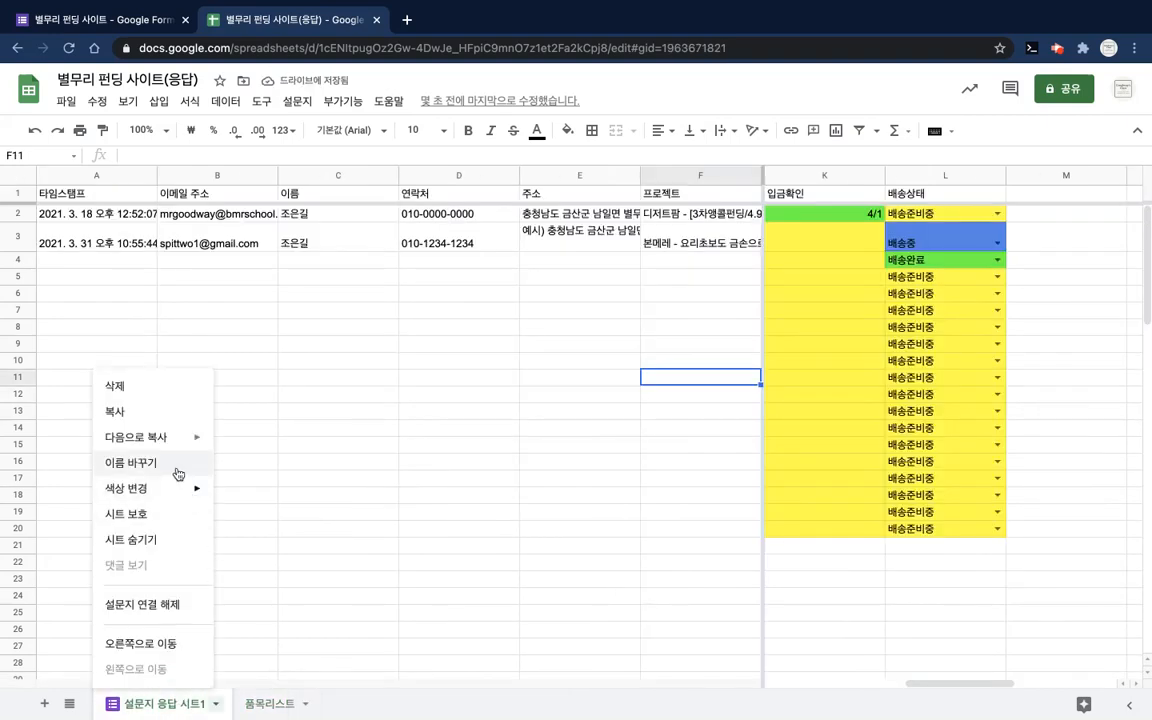
click(160, 425)
text(주문서)
key(Return)
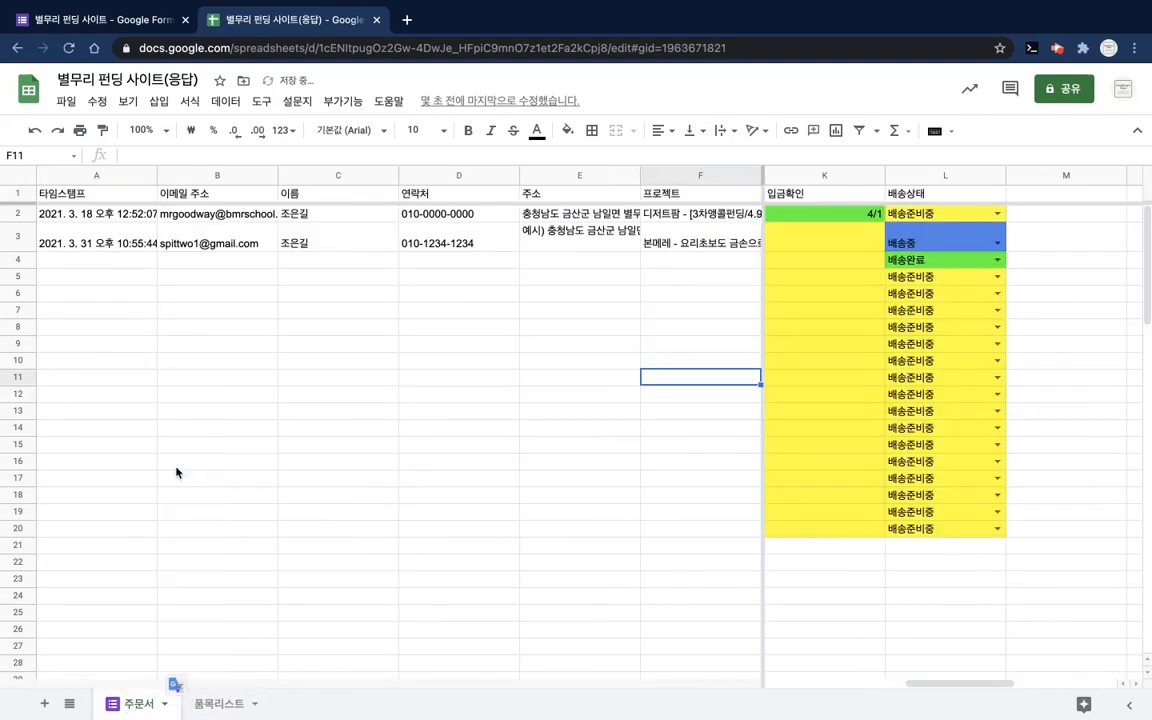
Step: Review the product headers in the 주문서 sheet by selecting cells G1 through J1
click(218, 703)
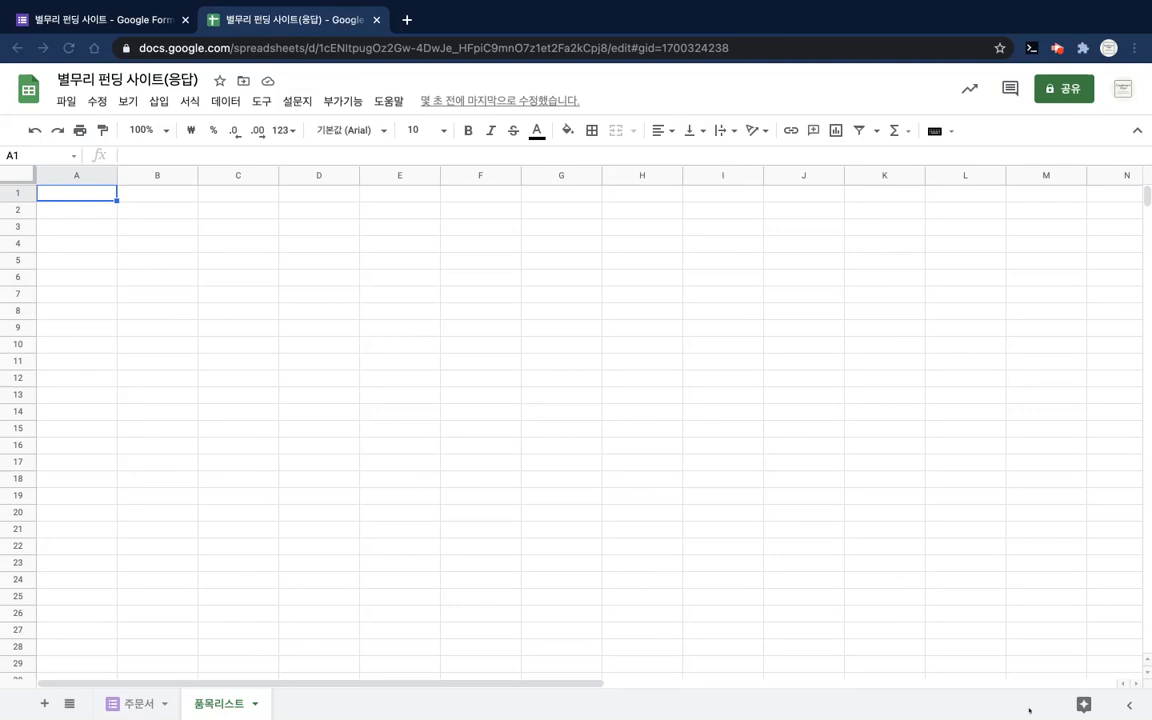
click(136, 704)
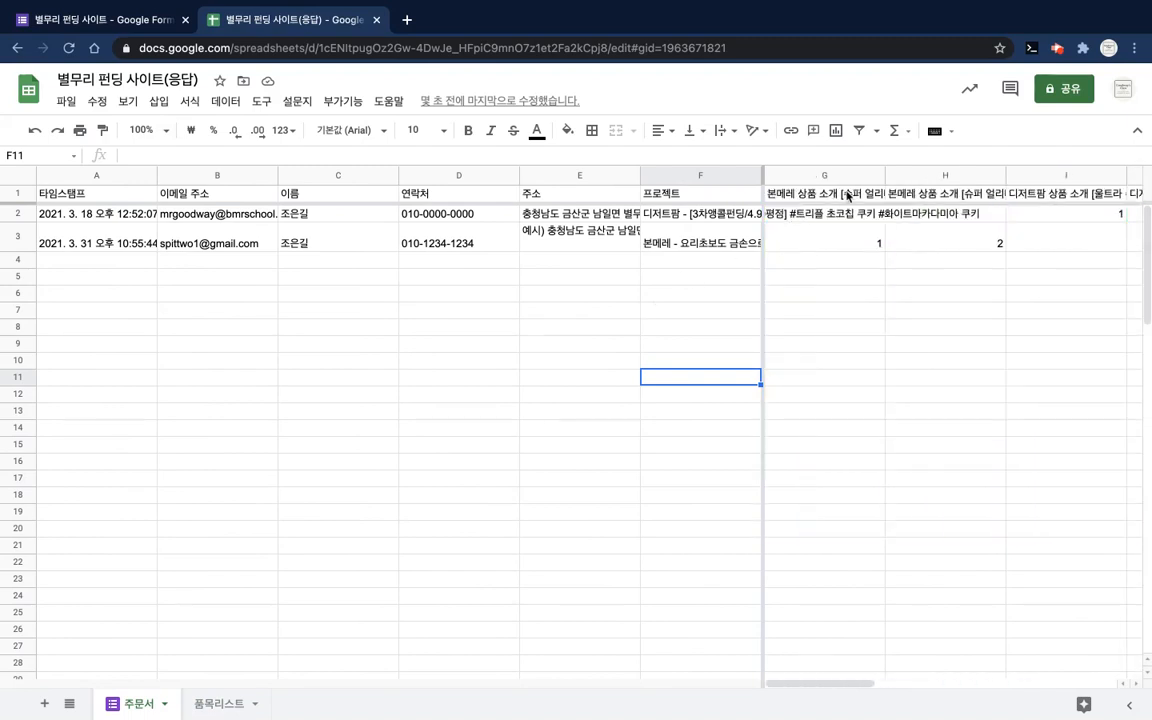
click(812, 193)
shift+click(1075, 193)
key(shift+Right)
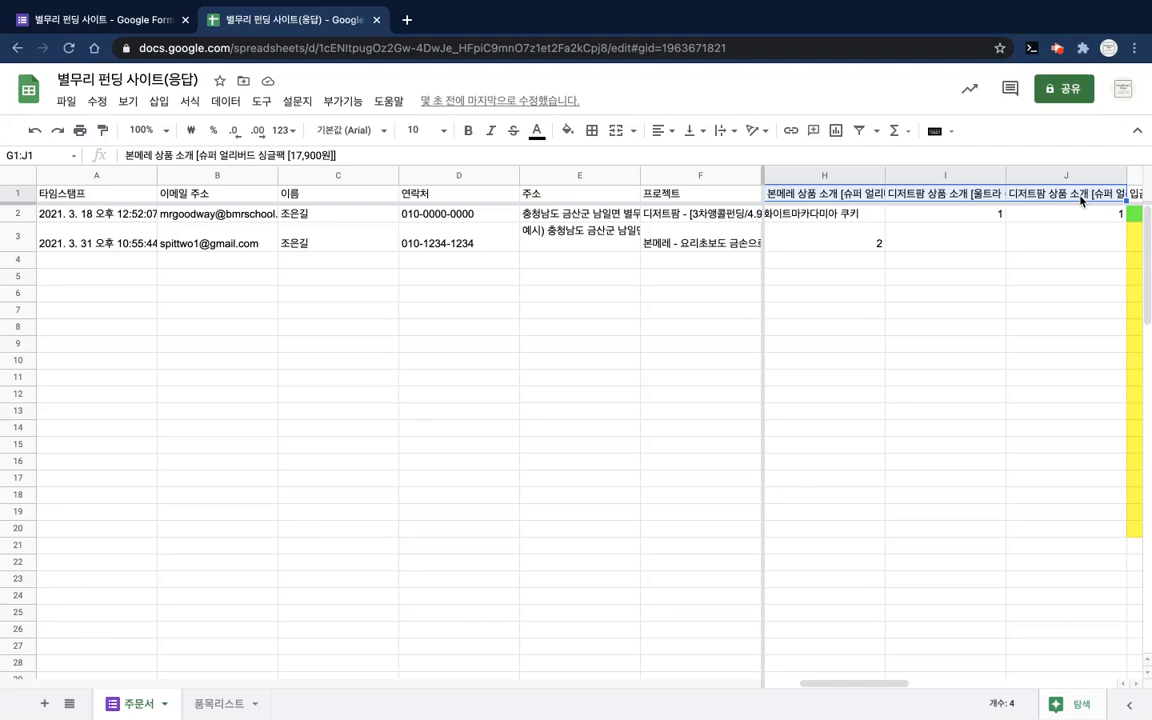
Step: Enter the headers 번호, 품명, 금액 and 재고 수량 in cells A1 through D1 of the 품목리스트 sheet
click(225, 702)
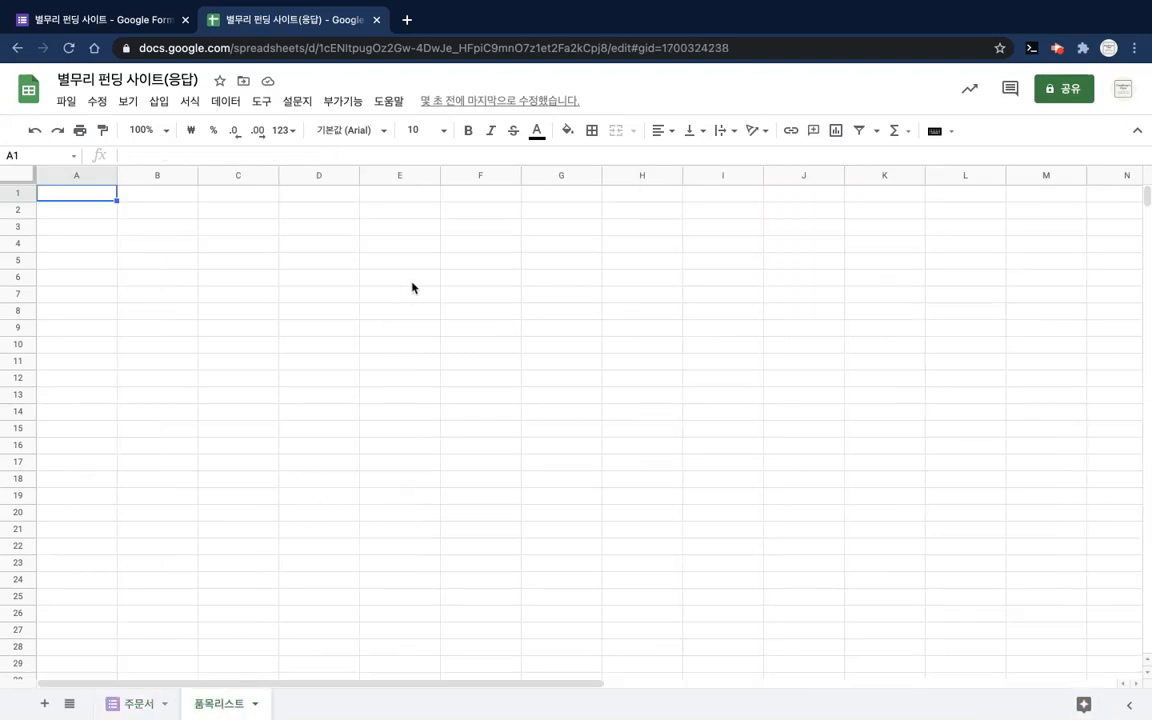
text(ㅂ)
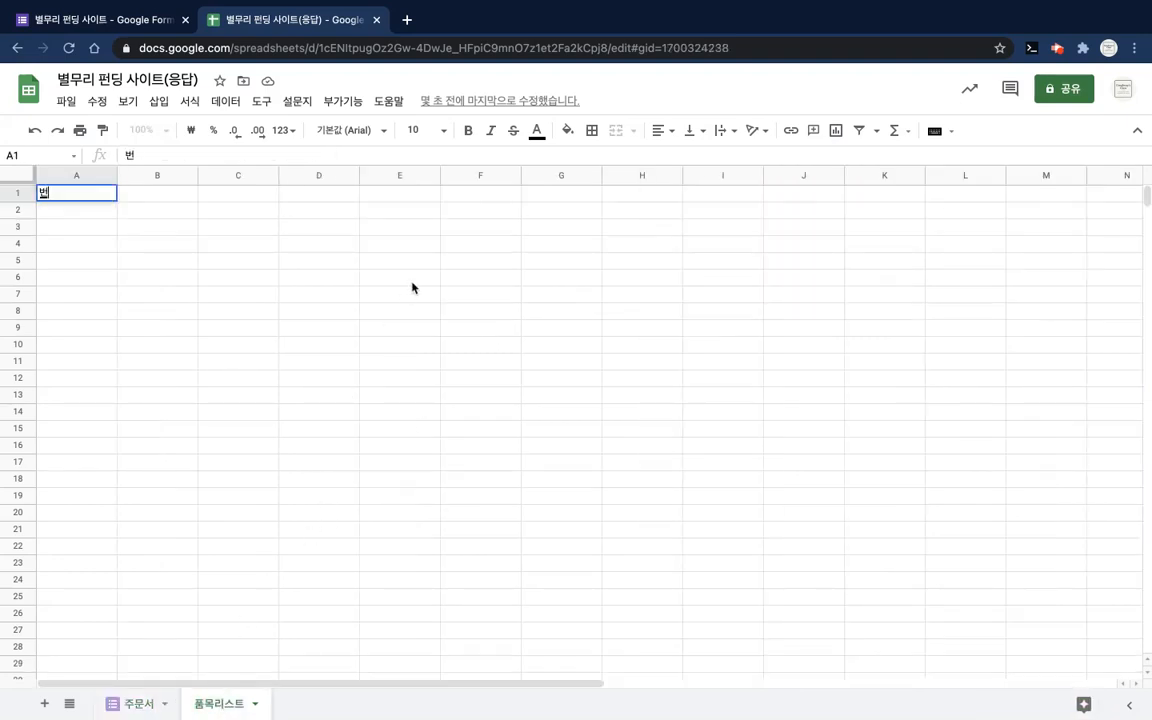
text(호)
key(Tab)
text(품명)
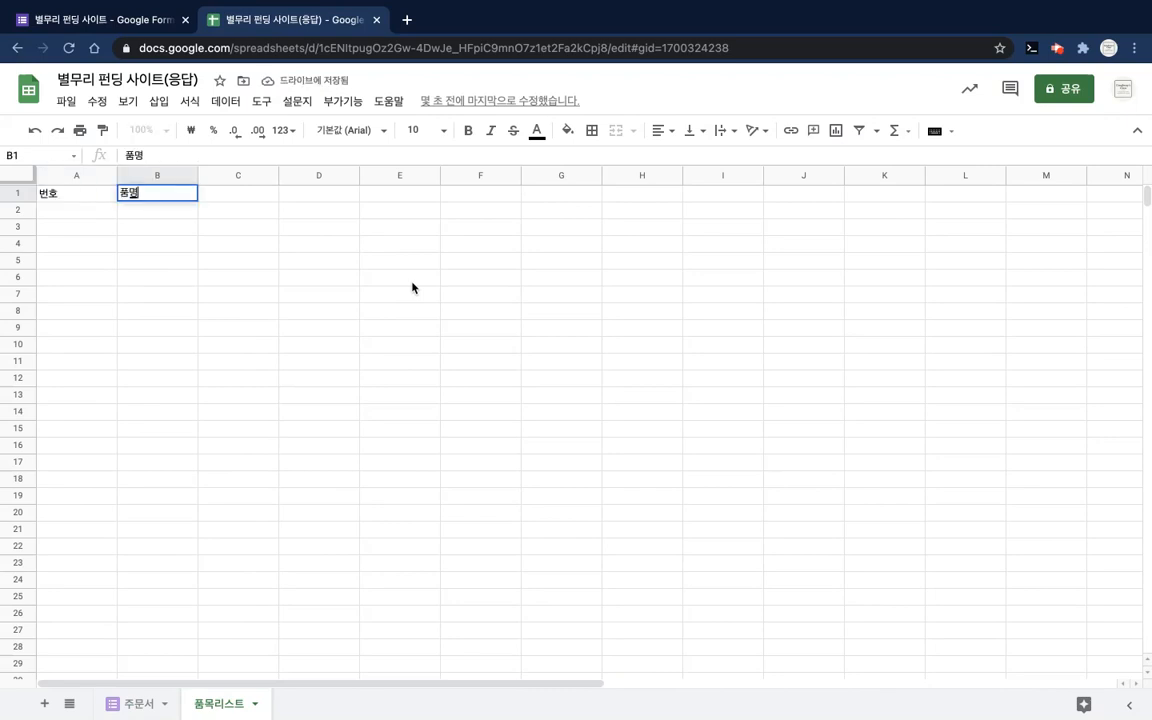
key(Tab)
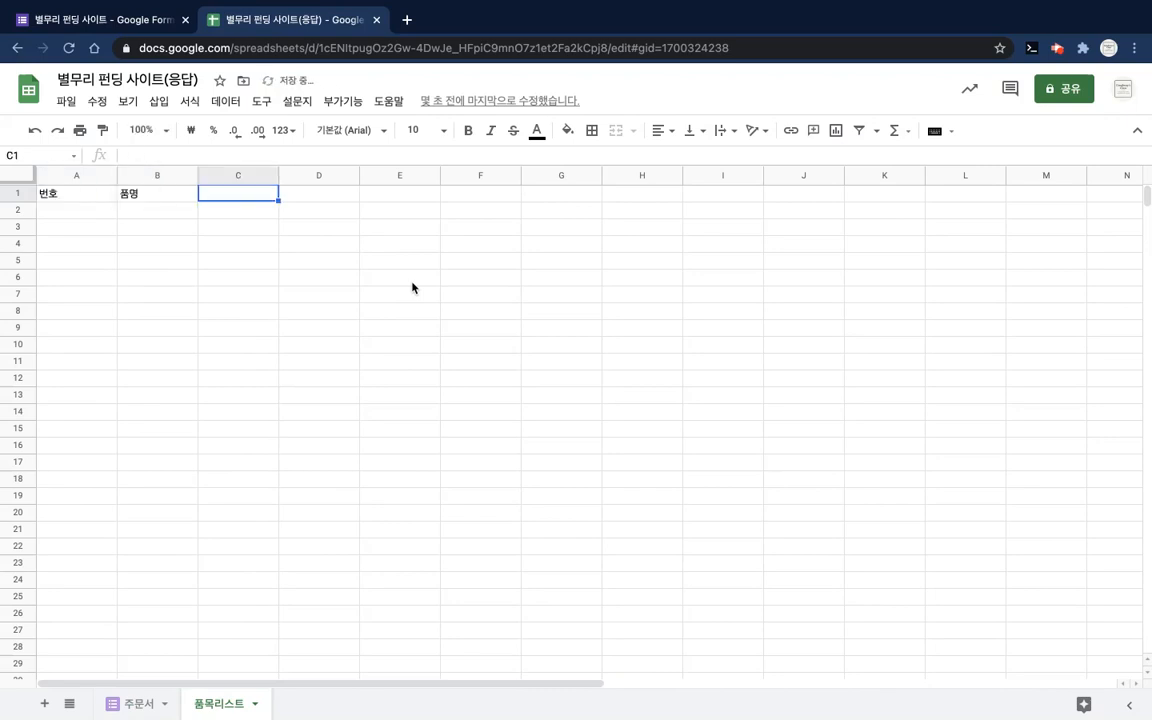
text(금액)
key(Tab)
text(재고)
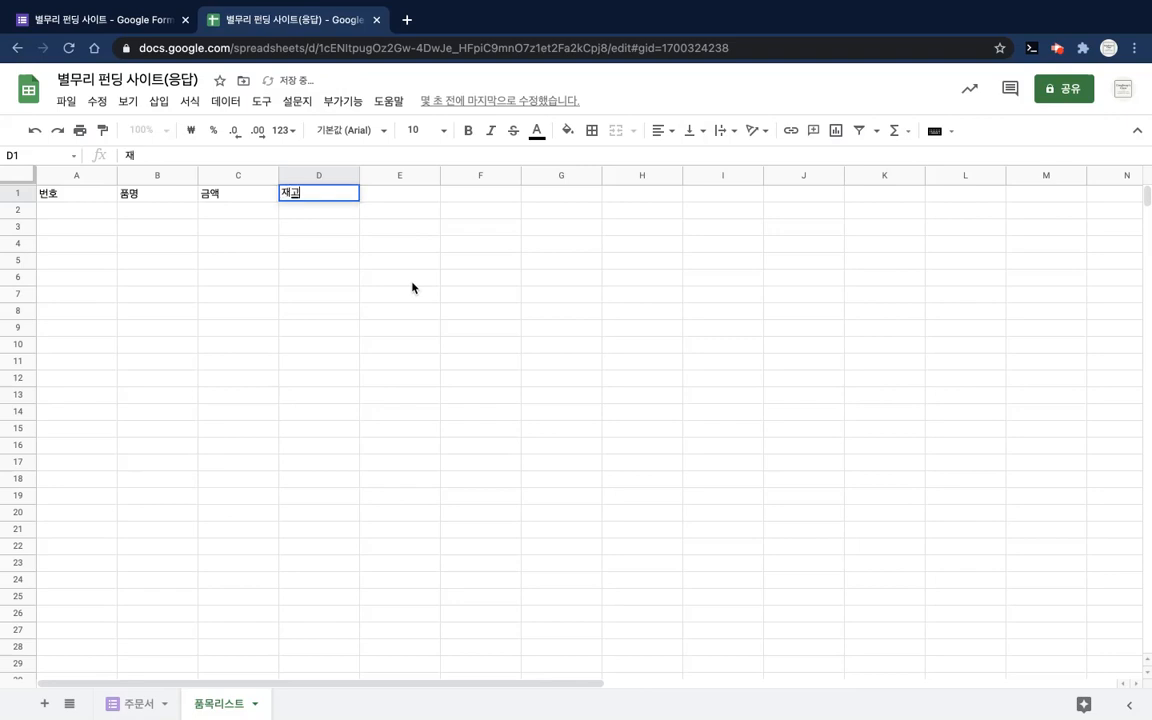
text( 수량)
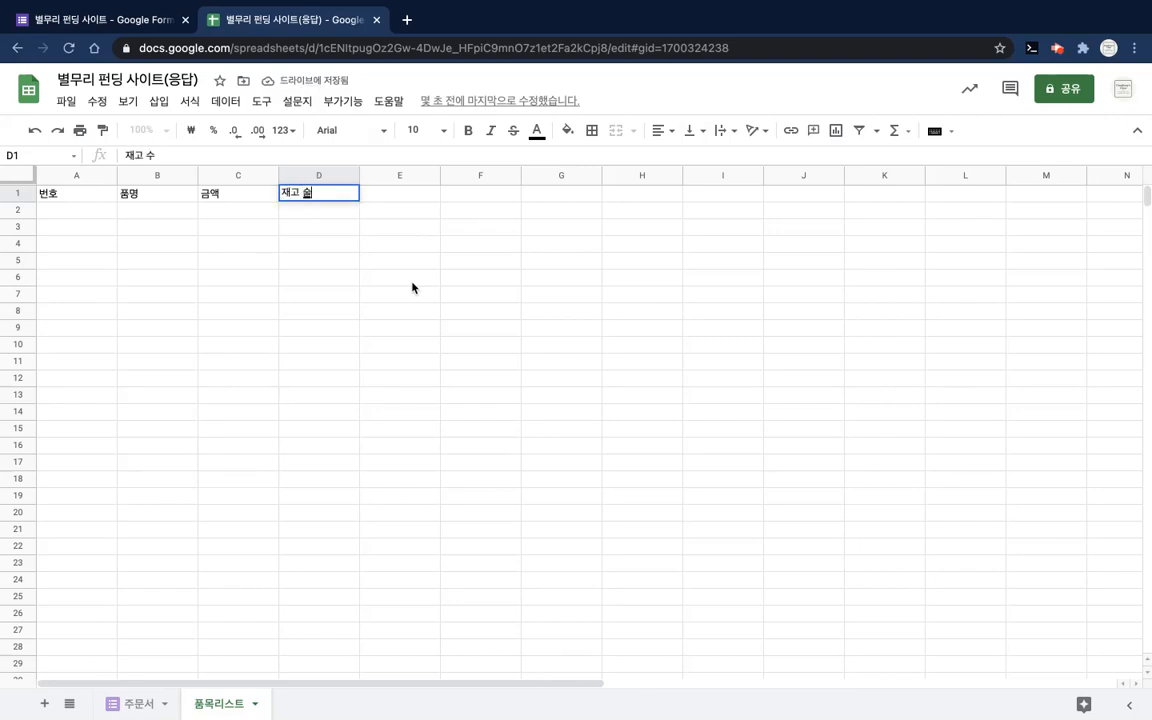
Step: Enter the headers 주문, 남은 재고 수량 and 판매금액 in cells E1 through G1
key(Tab)
text(주문)
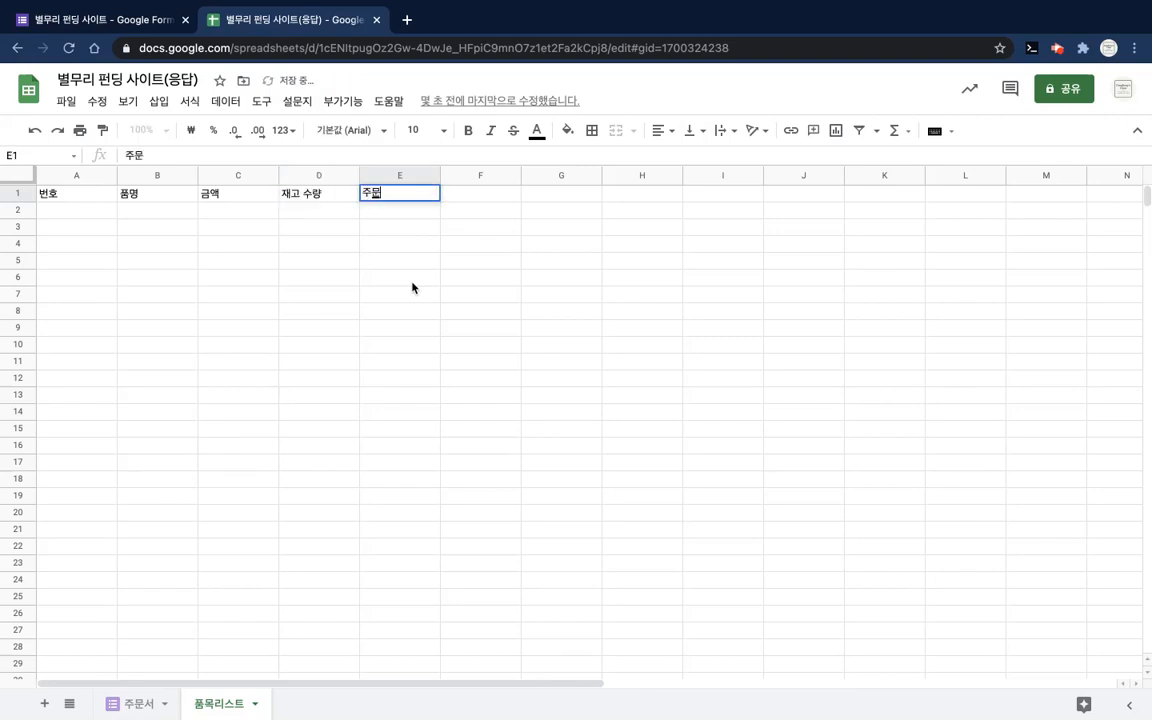
key(Tab)
text(나은)
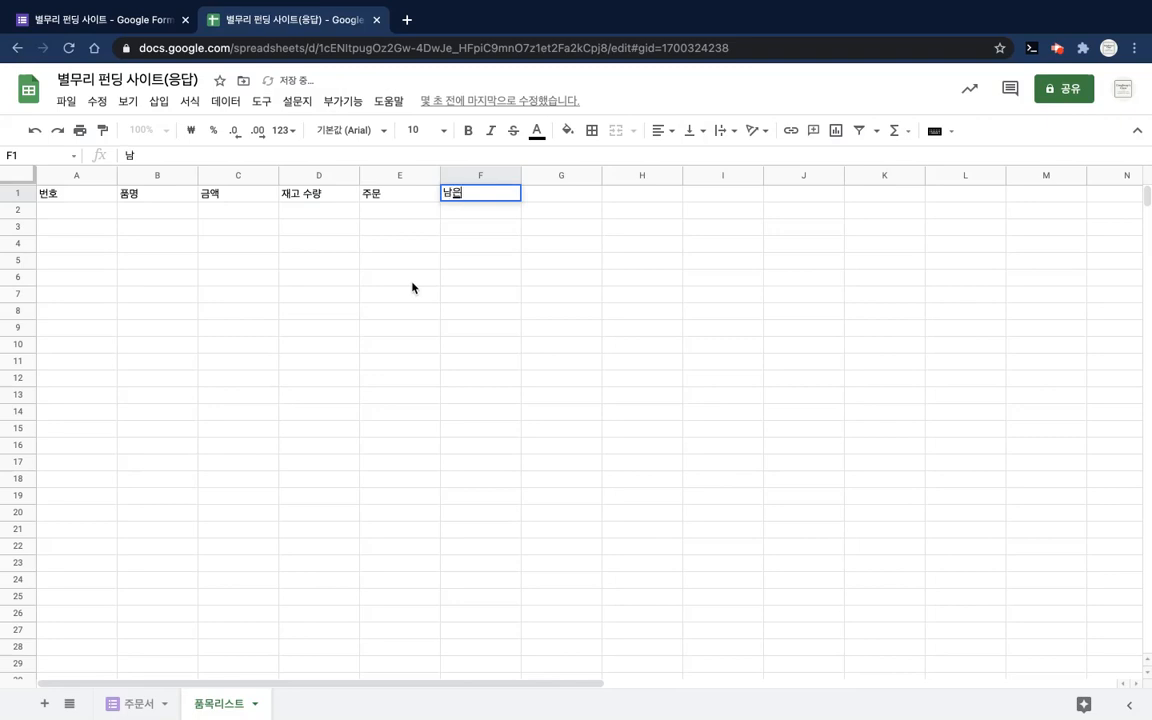
text( 재고 시량)
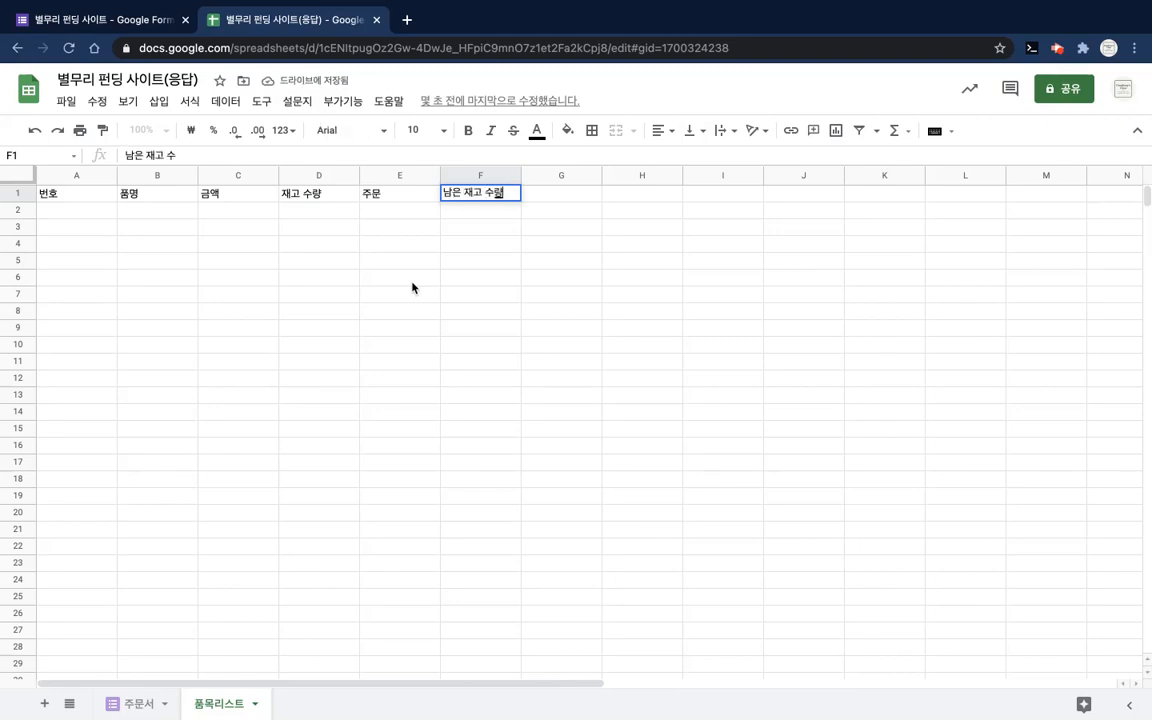
key(Tab)
text(판매금)
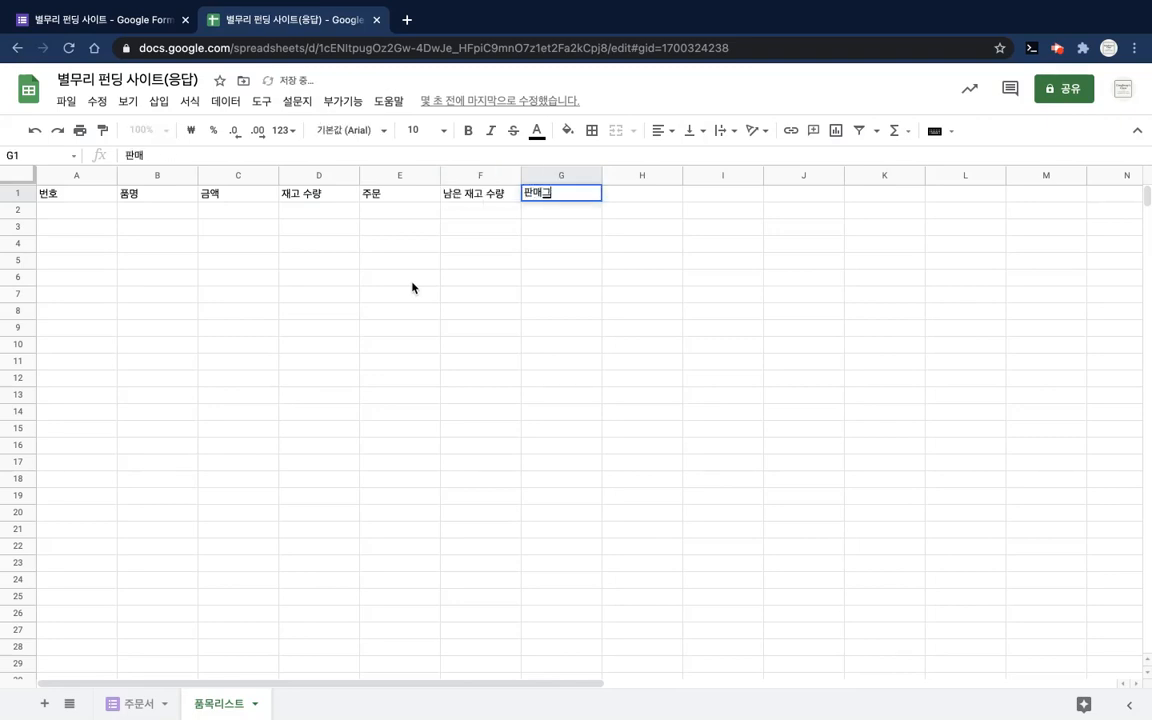
key(Return)
key(Up)
text(판매금액)
key(Return)
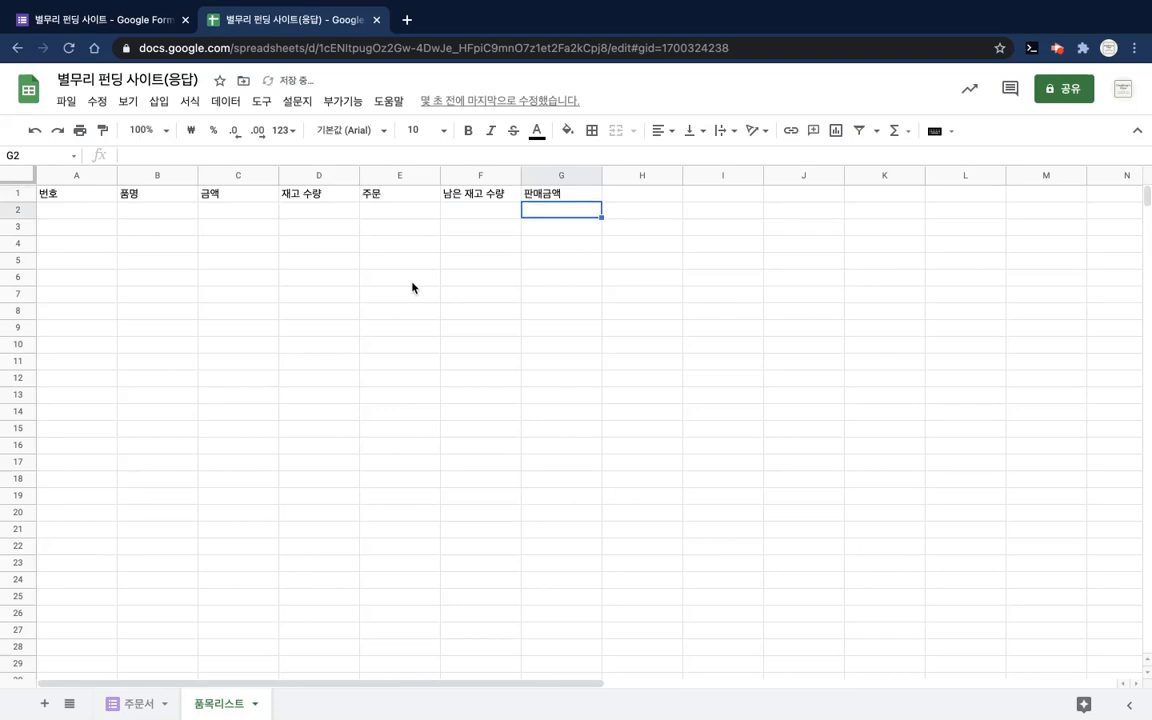
Step: Apply all borders (전체 테두리) to the range A1:G16 of the item table
drag(95, 195, 555, 446)
click(592, 130)
click(598, 160)
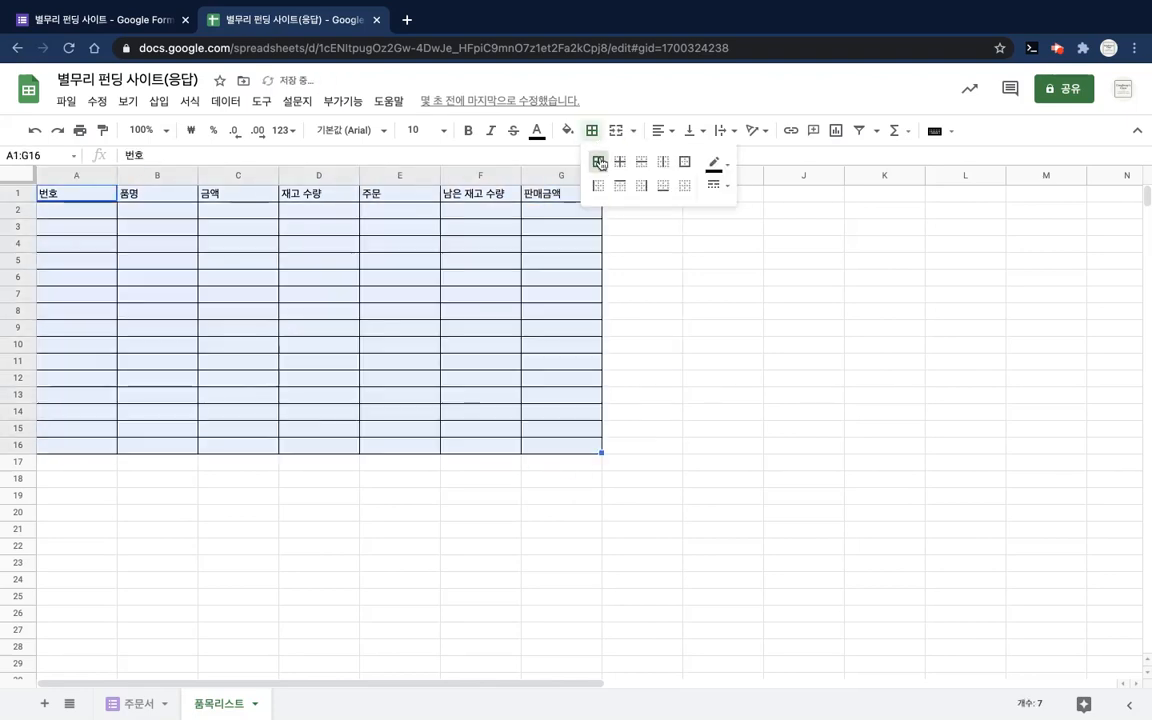
click(573, 434)
drag(95, 196, 566, 450)
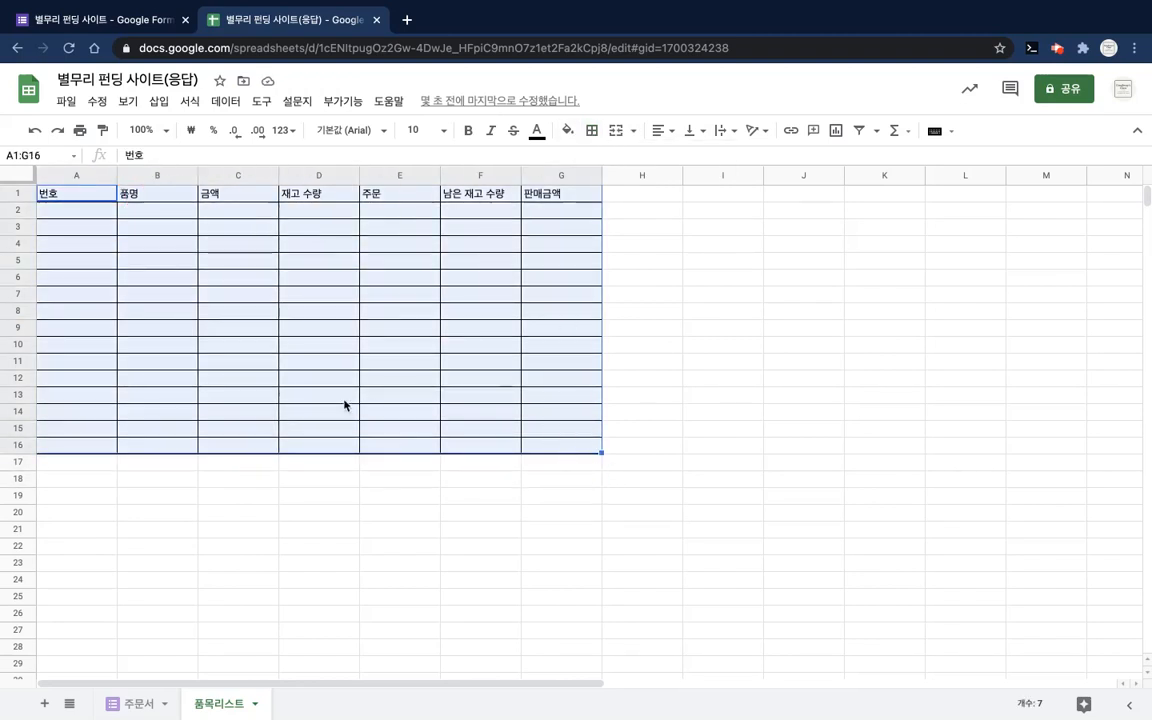
click(591, 134)
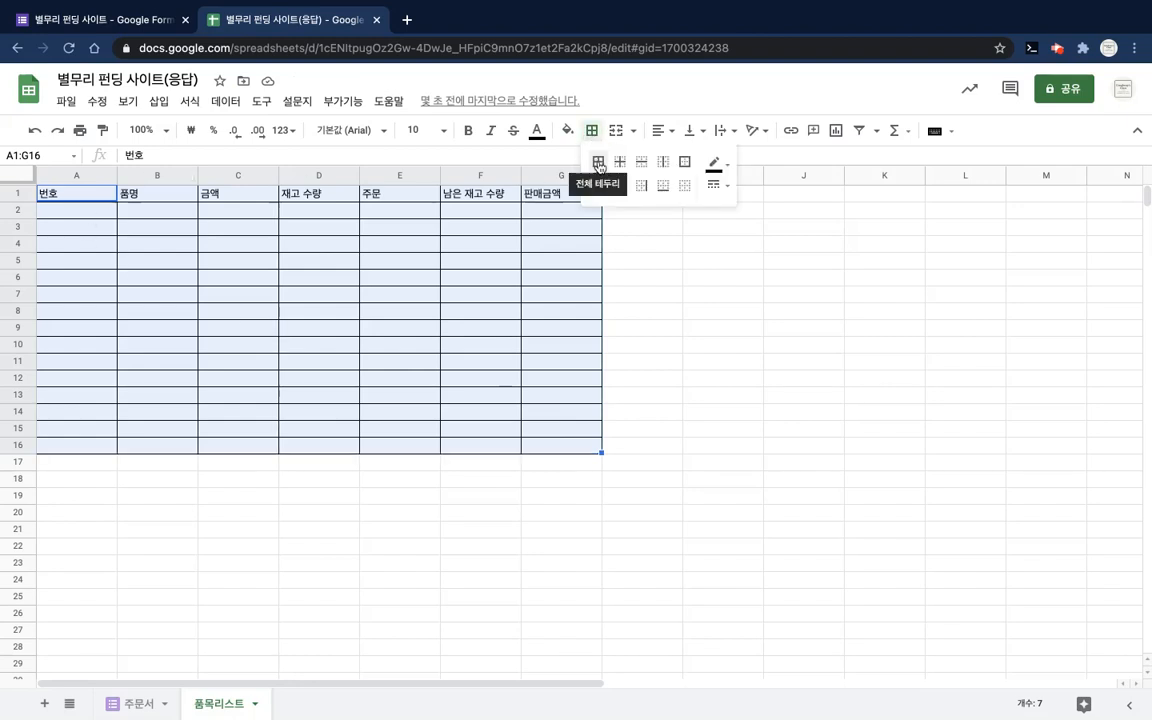
click(598, 163)
click(537, 342)
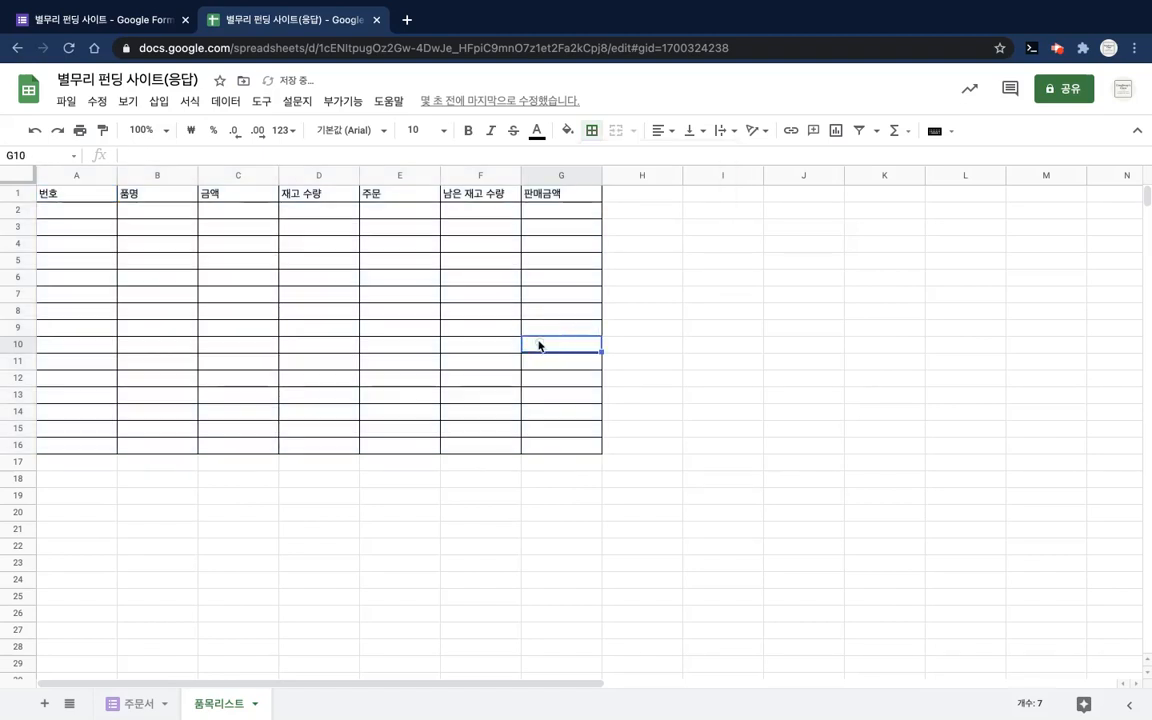
Step: Center-align (가운데) the range A1:G16 horizontally and select cell A2, the first cell under 번호
click(82, 196)
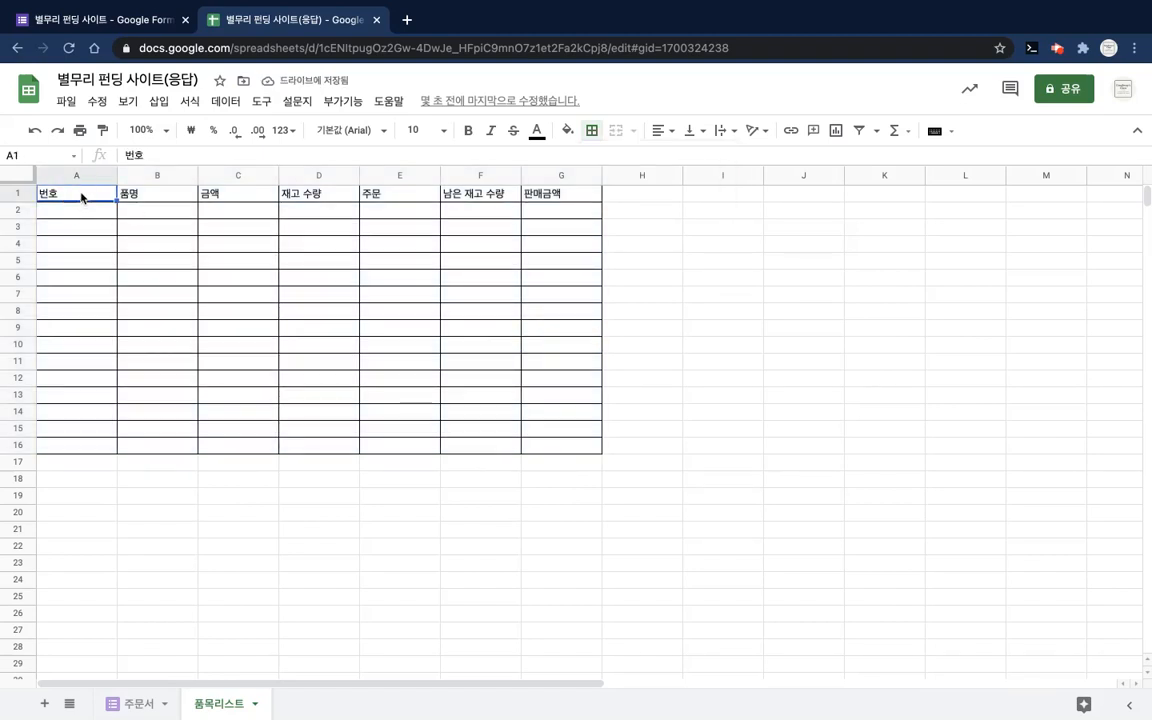
shift+click(555, 443)
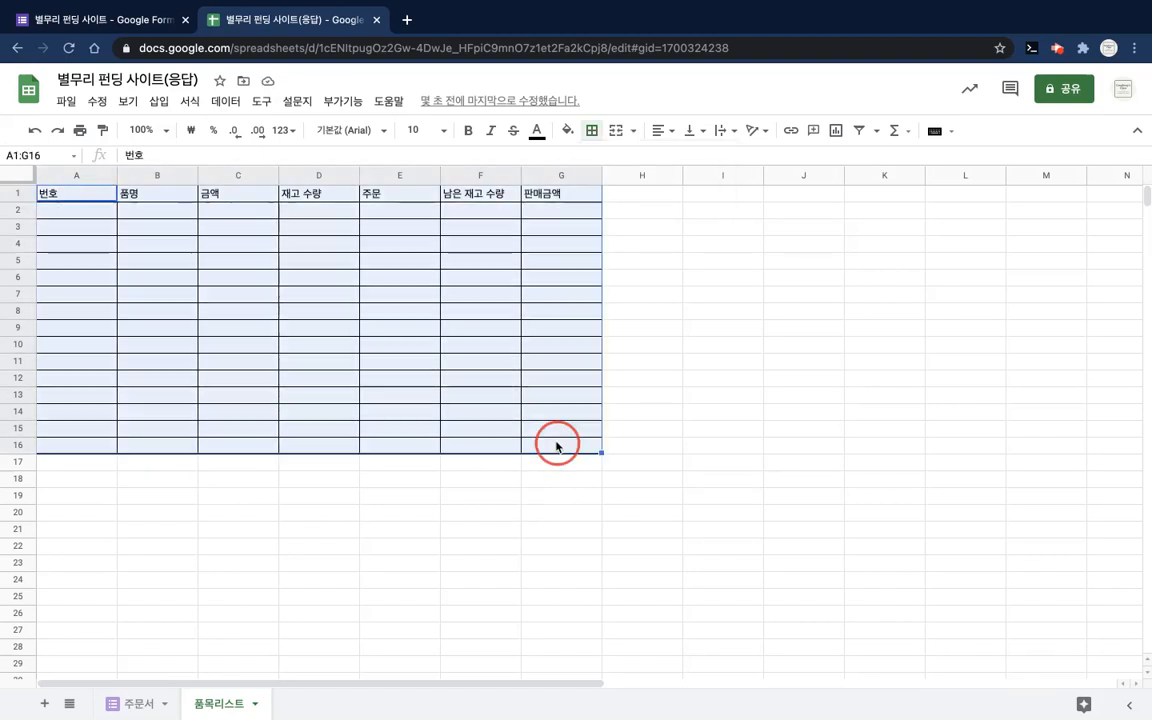
click(660, 134)
click(680, 157)
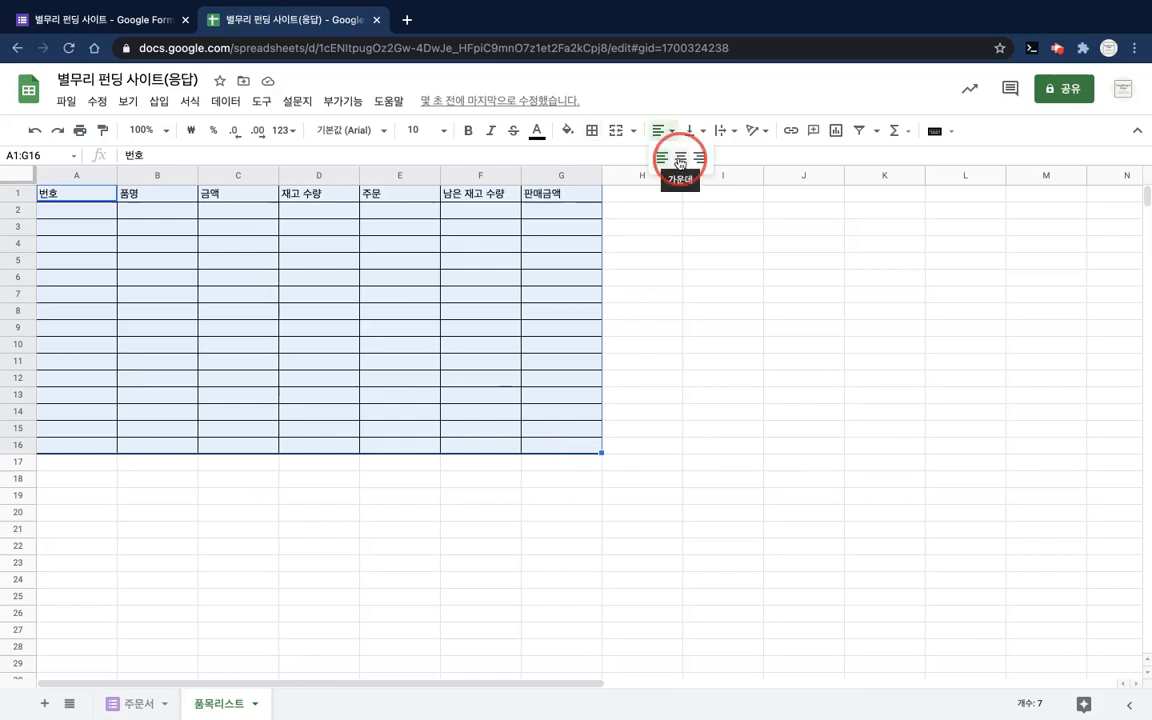
click(412, 368)
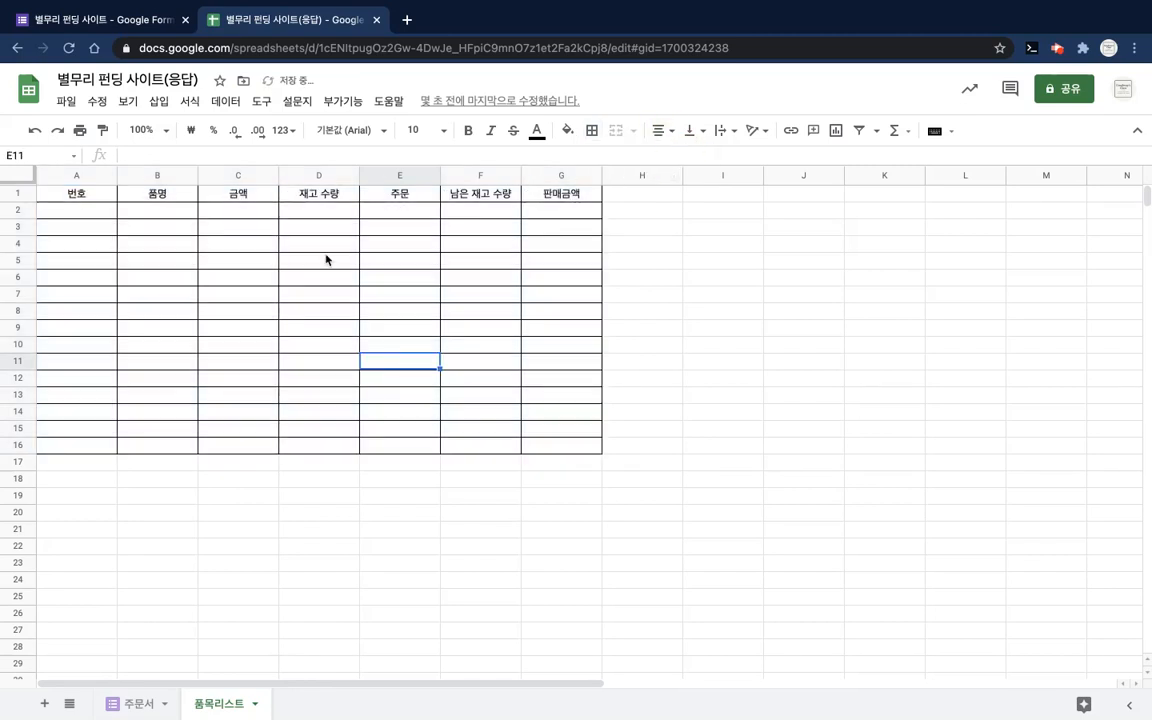
click(92, 215)
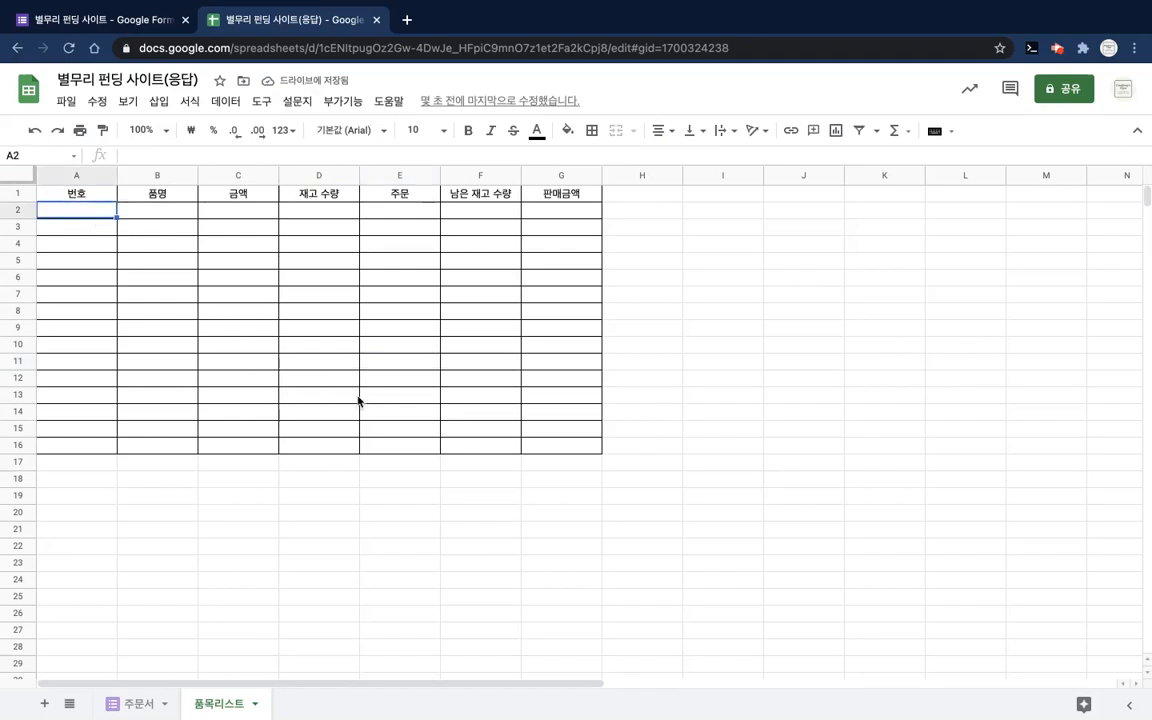
Step: Copy the four product headers in cells G1:J1 of the 주문서 sheet
click(150, 702)
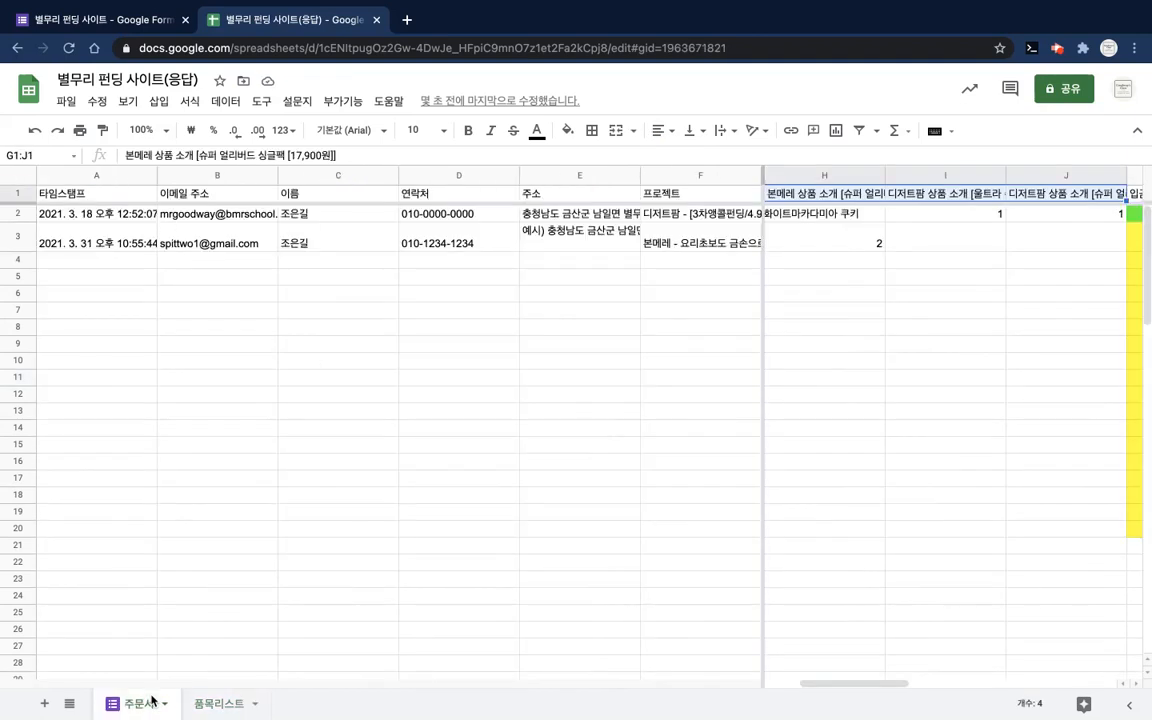
click(835, 200)
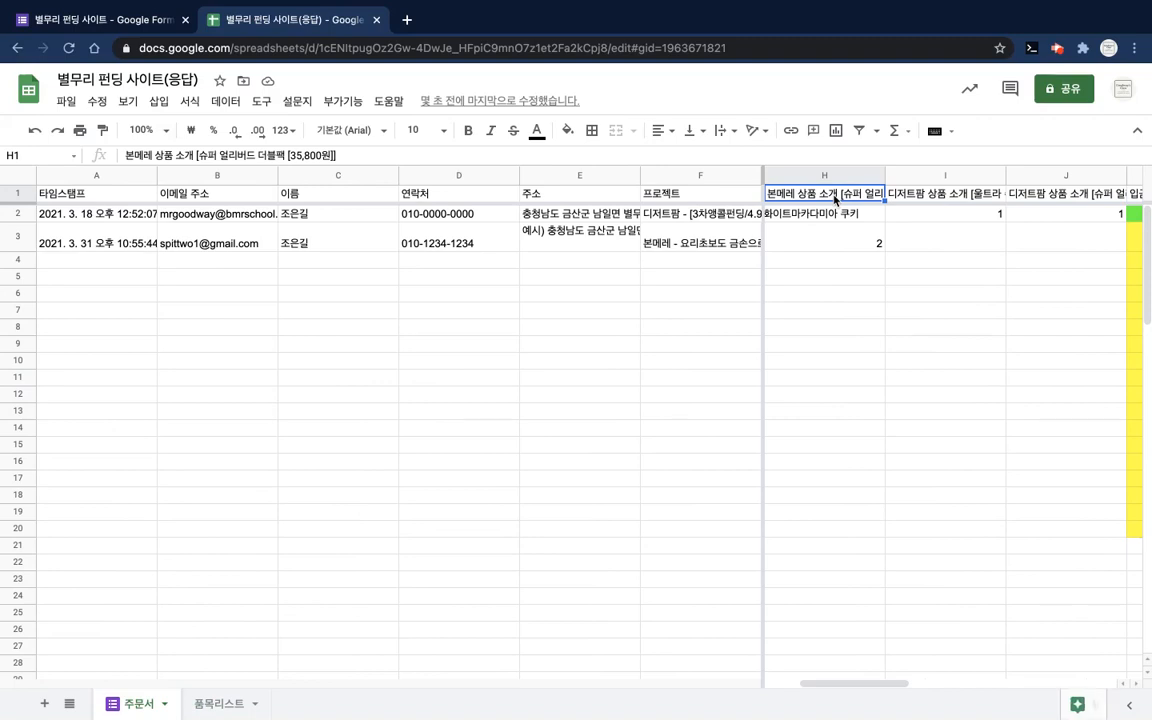
scroll(835, 200, left, 1)
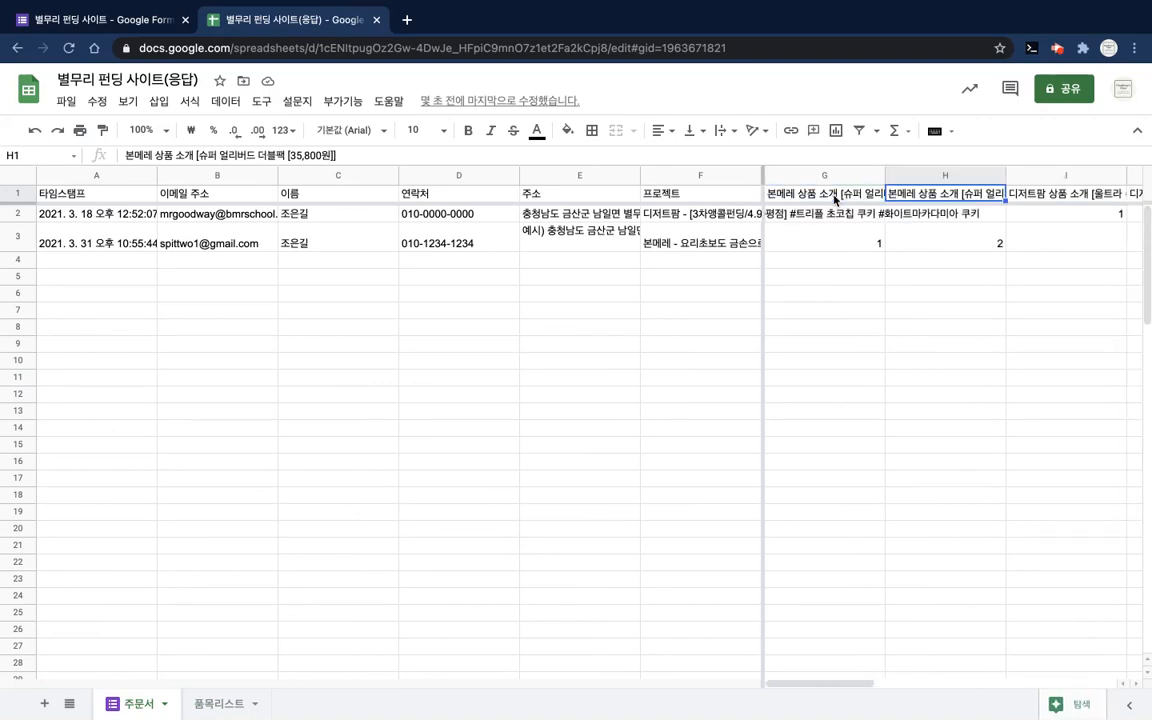
click(838, 196)
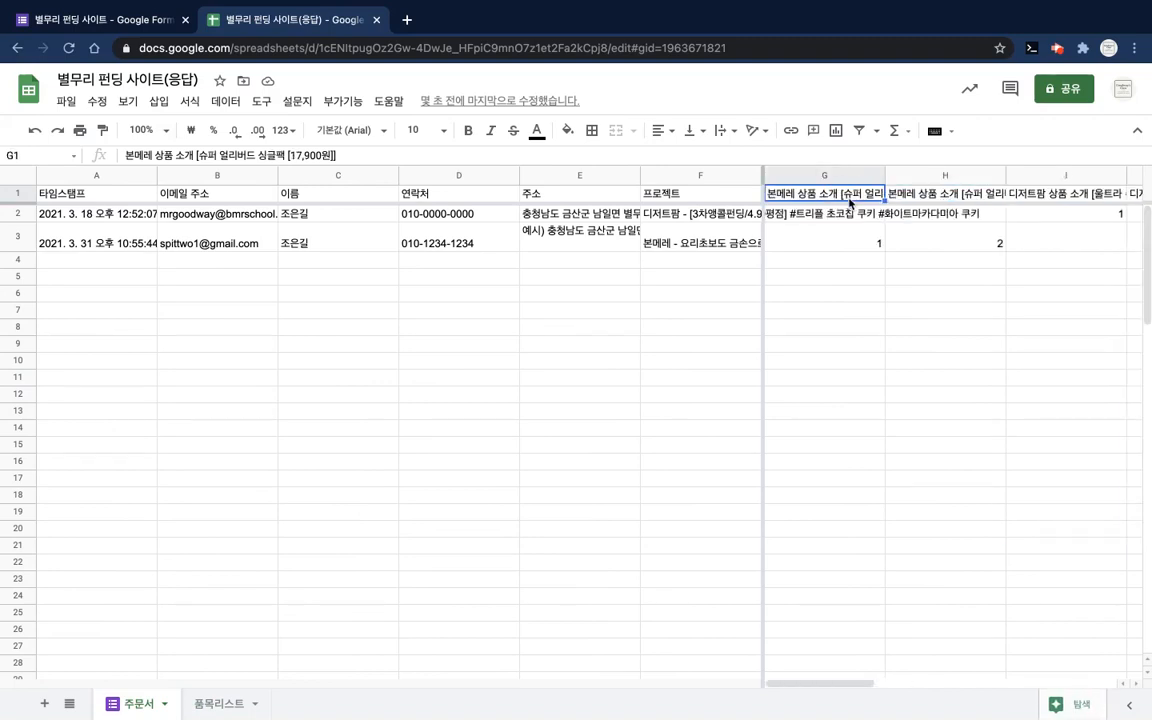
key(shift+Right)
key(shift+Right)
key(shift+Right)
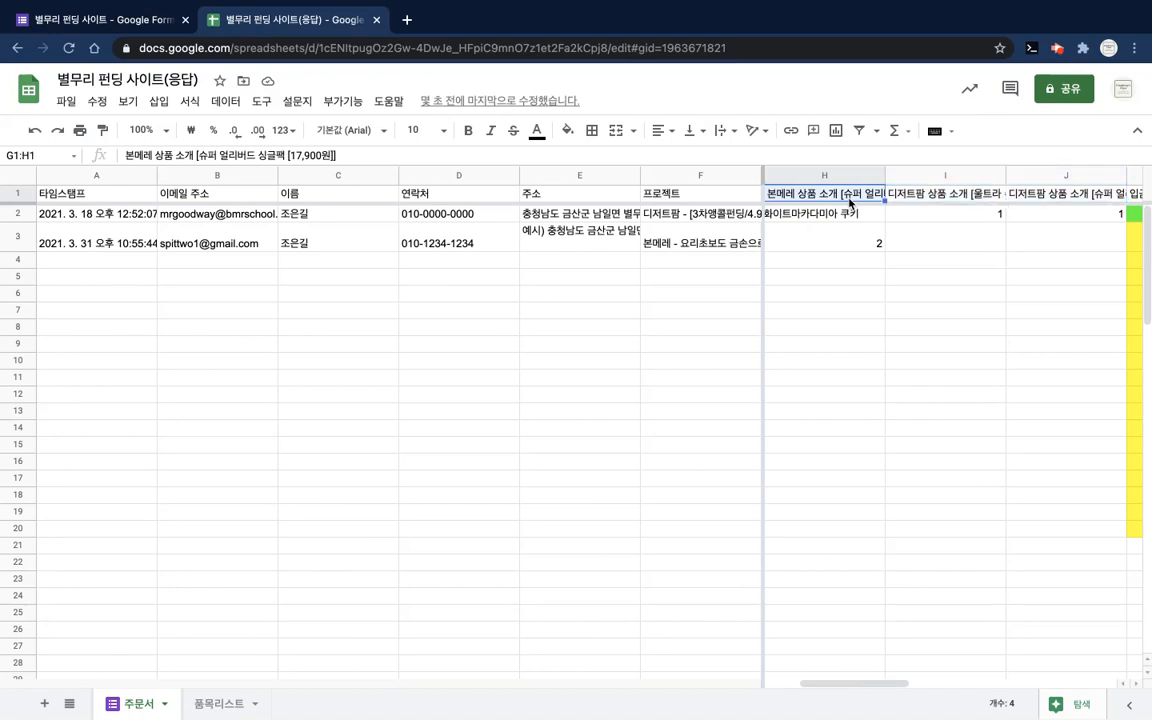
scroll(849, 203, left, 1)
scroll(849, 203, right, 1)
key(ctrl+c)
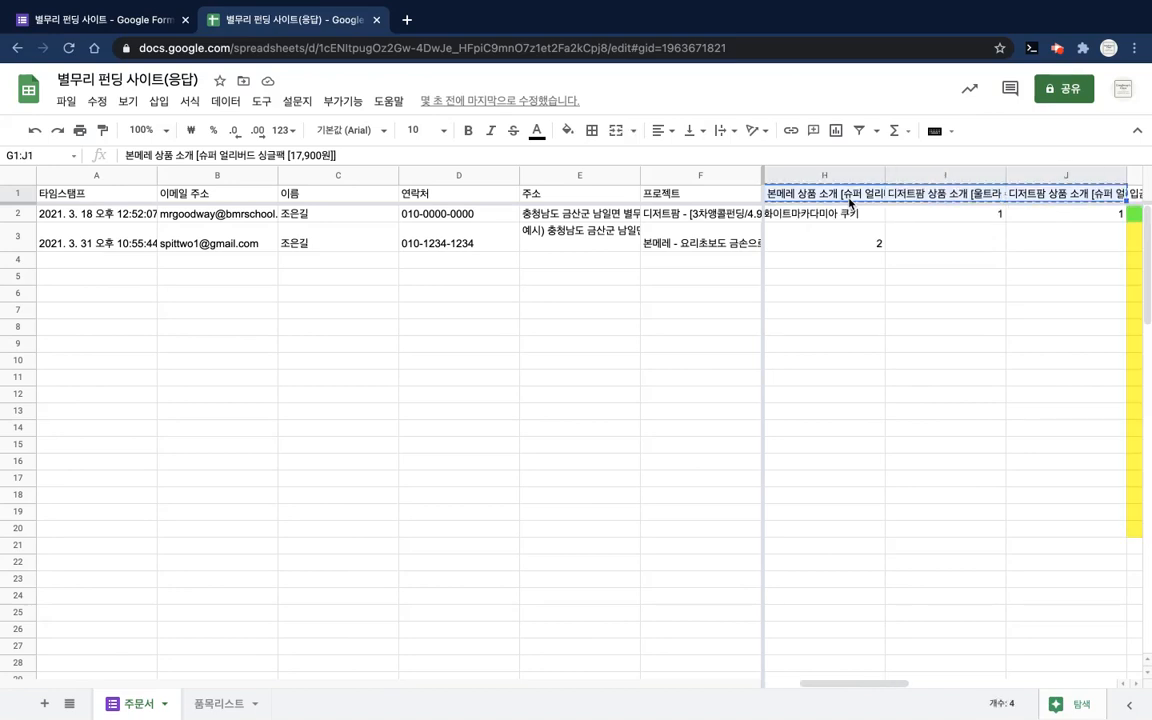
Step: Paste the copied product headers into the 품목리스트 sheet below the table, starting at cell C18
click(218, 703)
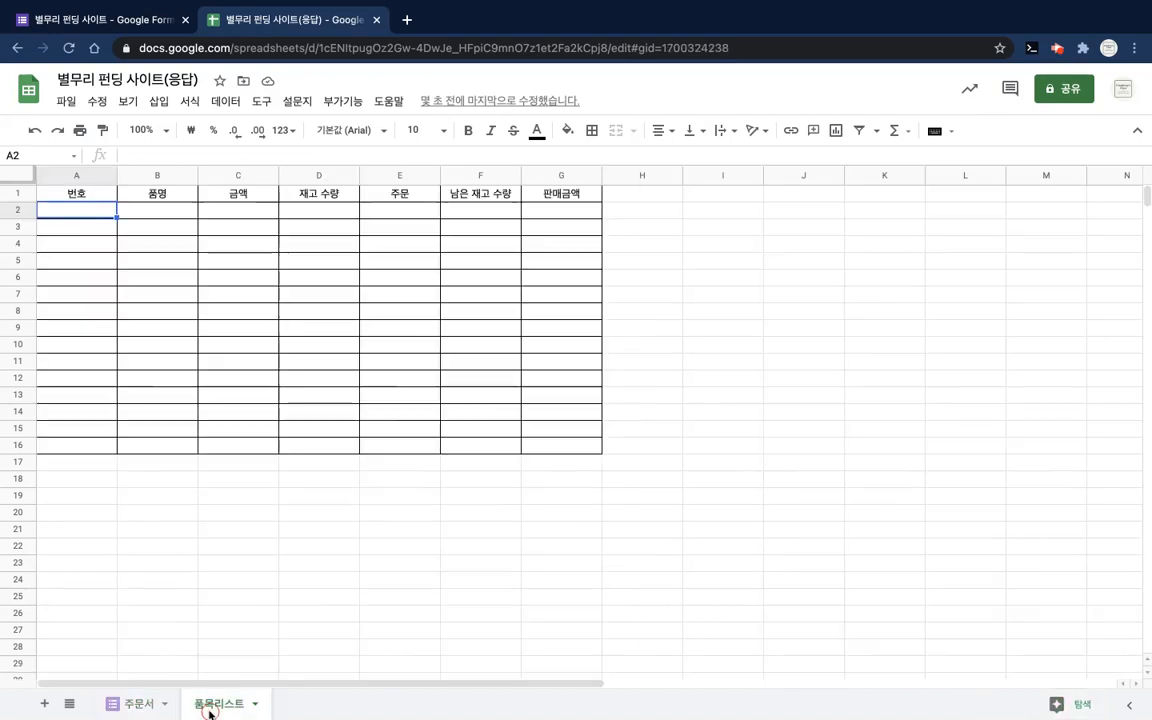
click(212, 484)
key(ctrl+v)
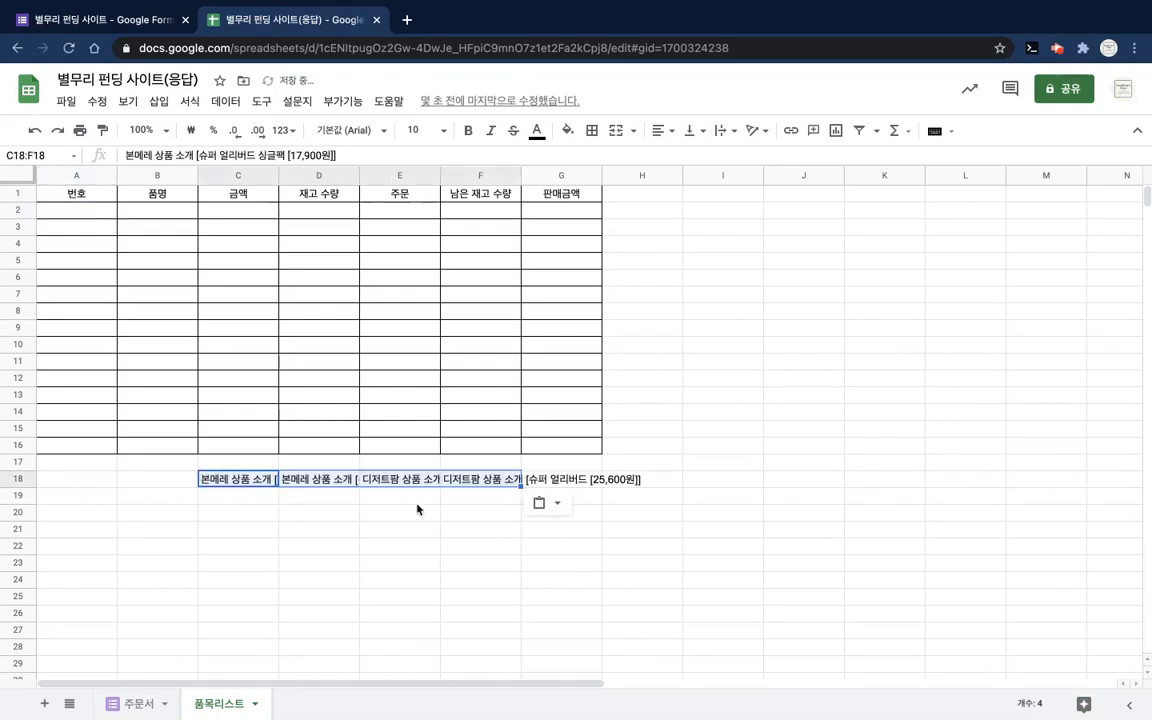
click(381, 550)
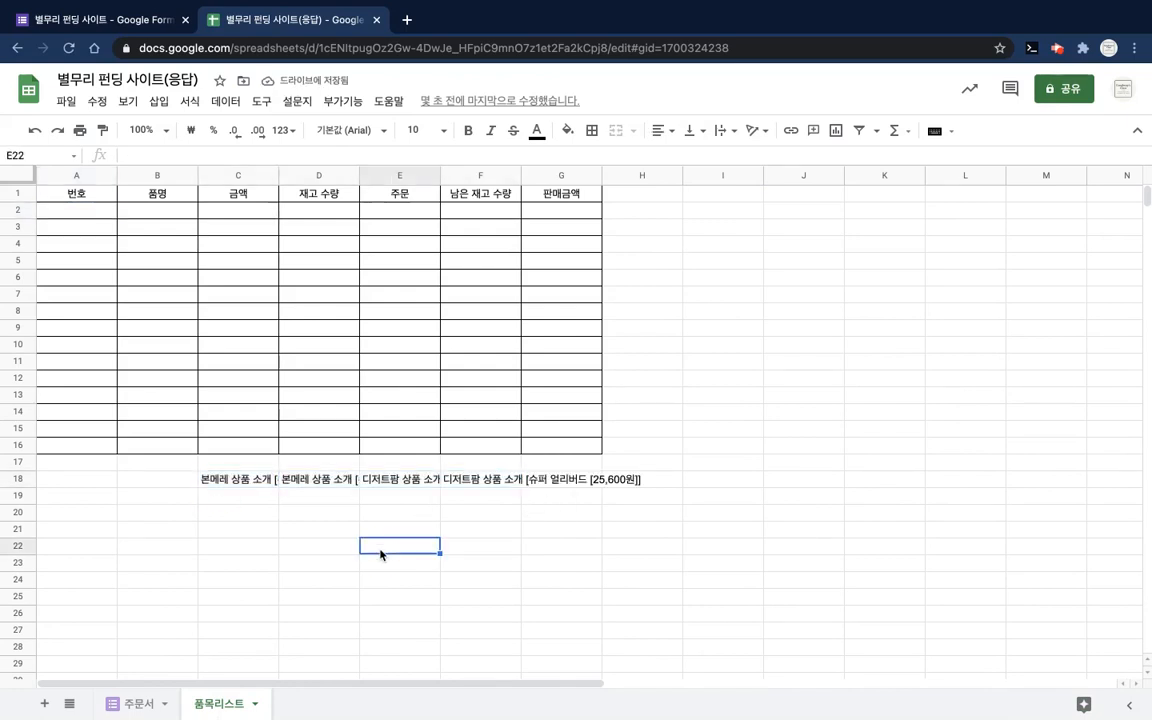
Step: Copy the 본메레 싱글팩 name from C18 into B2 and the 더블팩 name from D18 into B3
click(257, 481)
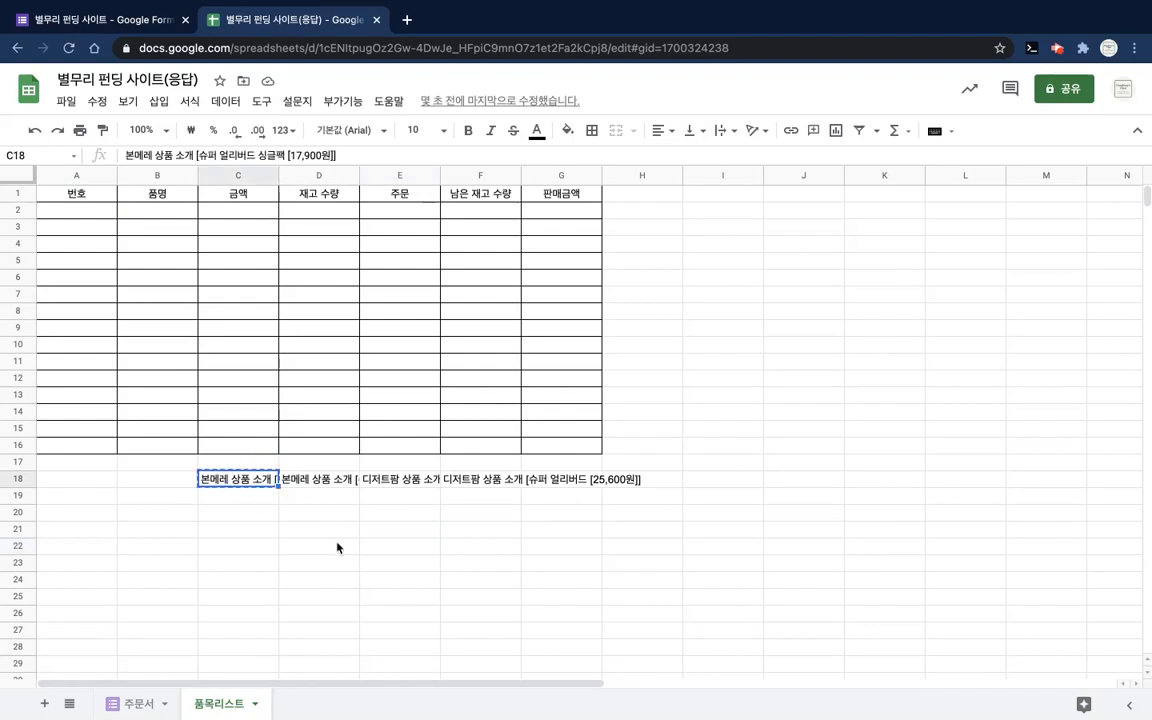
click(162, 210)
key(ctrl+v)
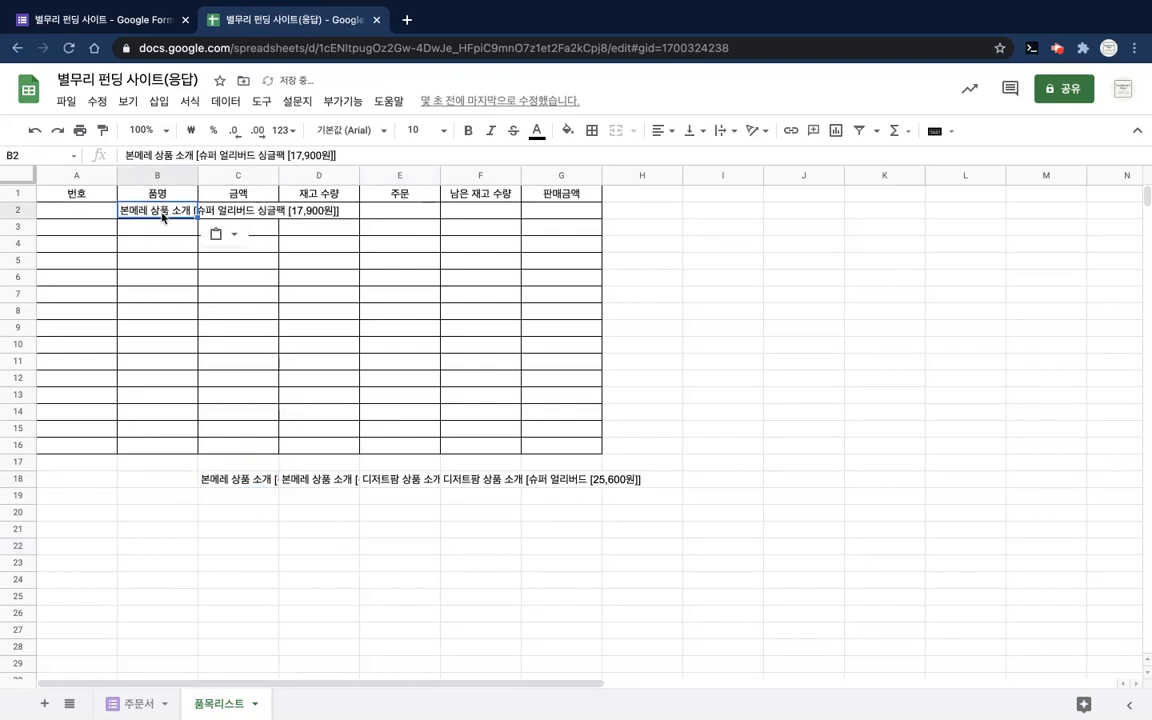
click(264, 484)
key(ctrl+c)
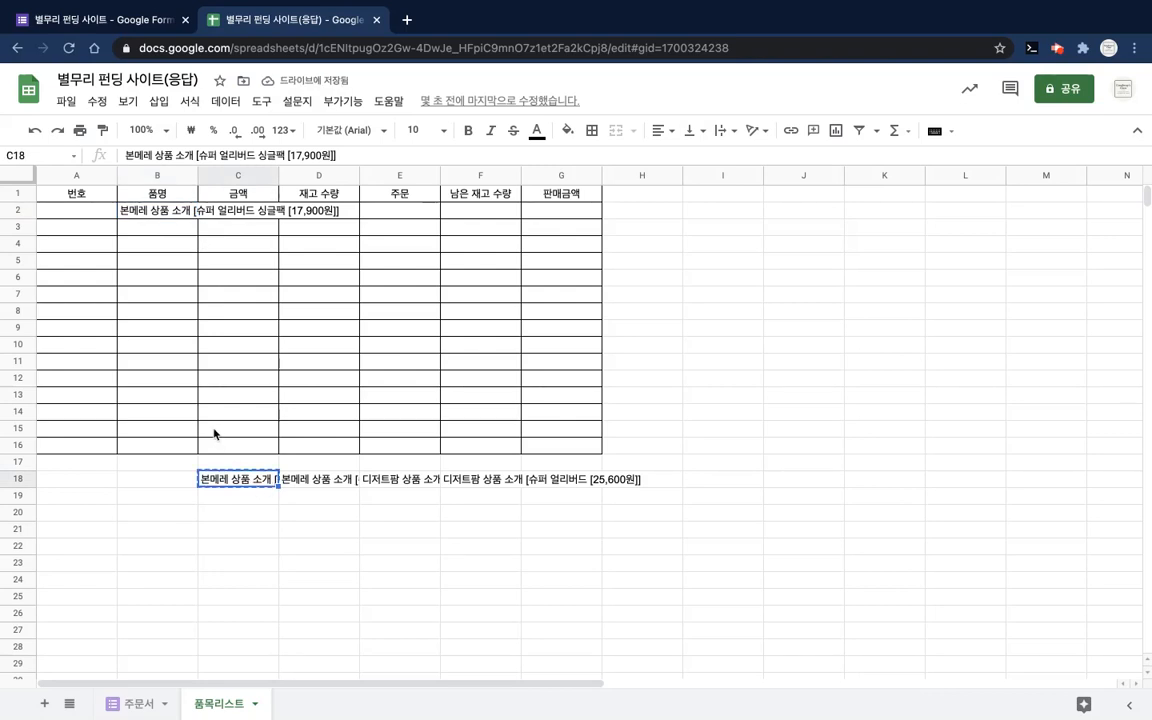
click(300, 485)
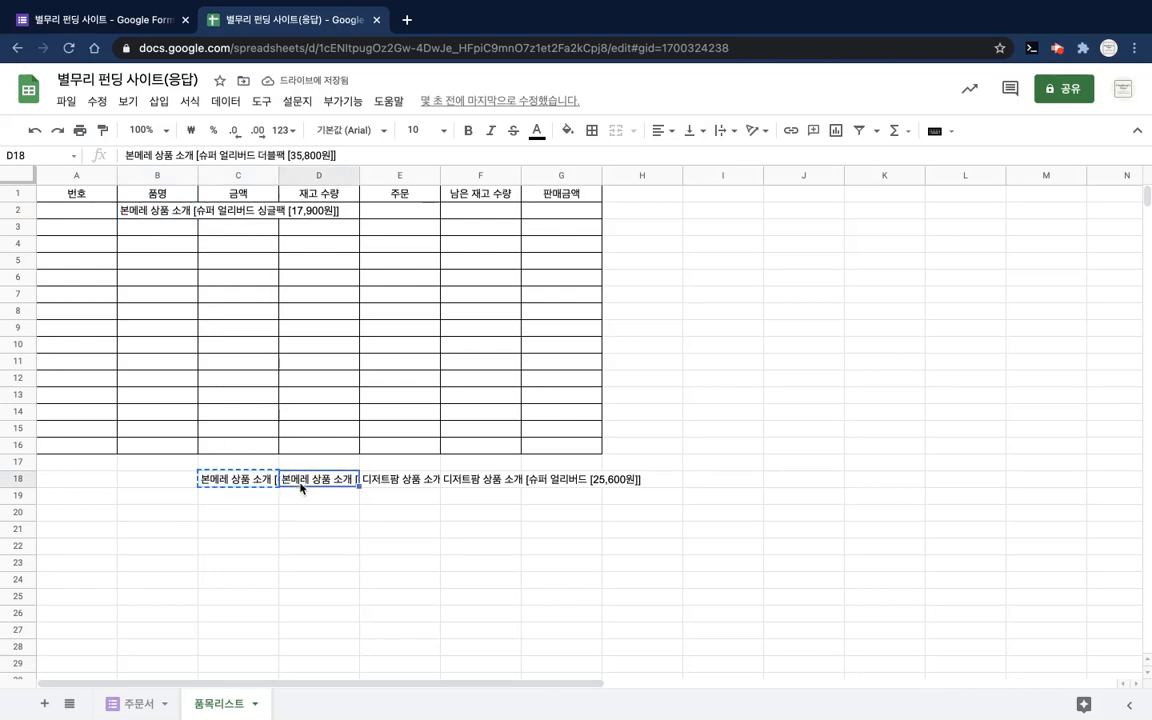
key(ctrl+c)
click(168, 229)
key(ctrl+v)
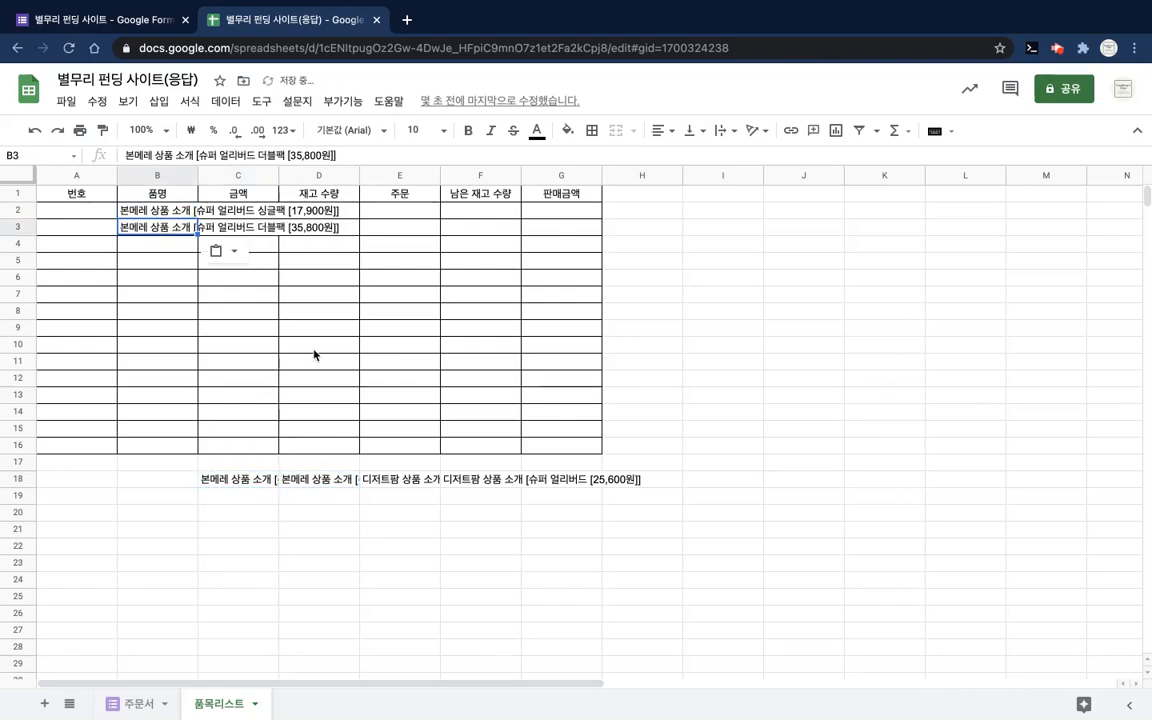
Step: Copy the two 디저트팜 product names from E18 and F18 into cells B4 and B5 of the 품명 column
click(368, 477)
key(ctrl+c)
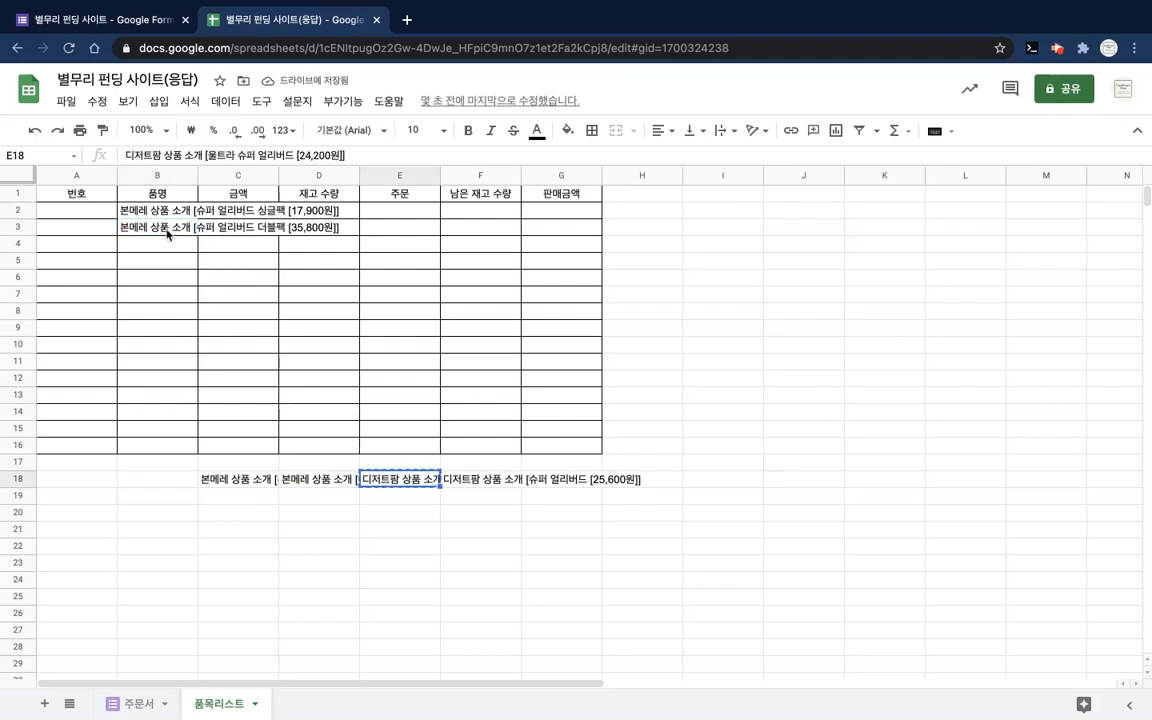
click(167, 247)
key(ctrl+v)
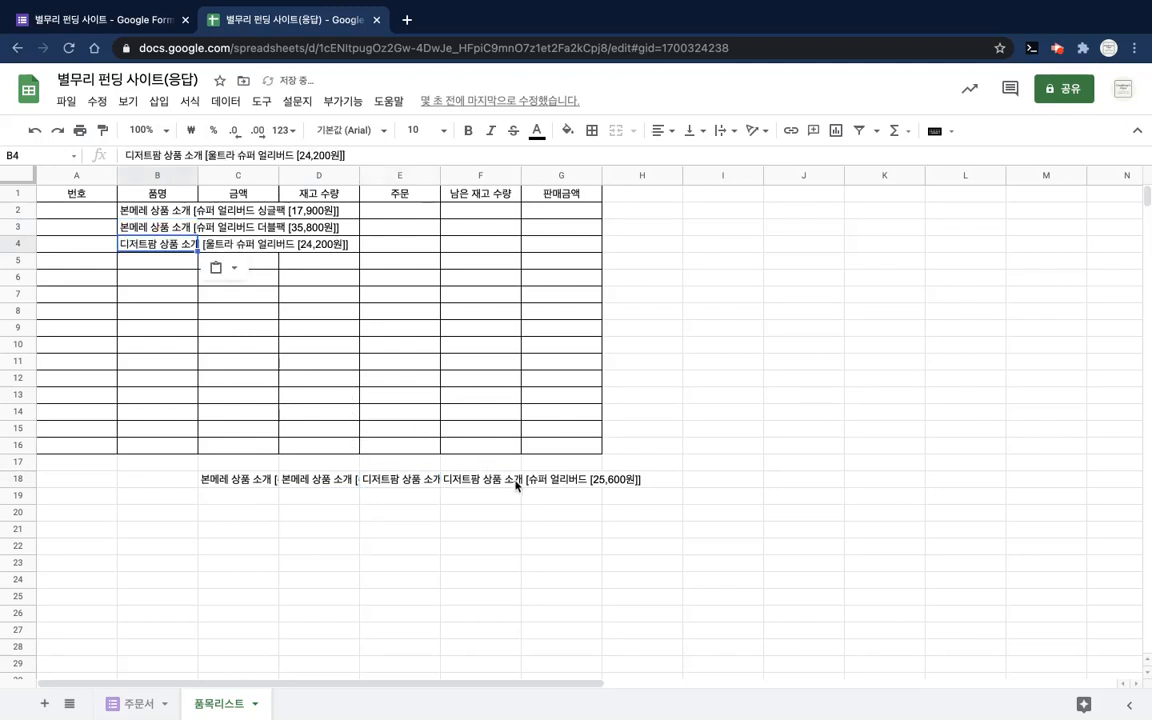
click(517, 482)
key(ctrl+c)
click(165, 262)
key(ctrl+v)
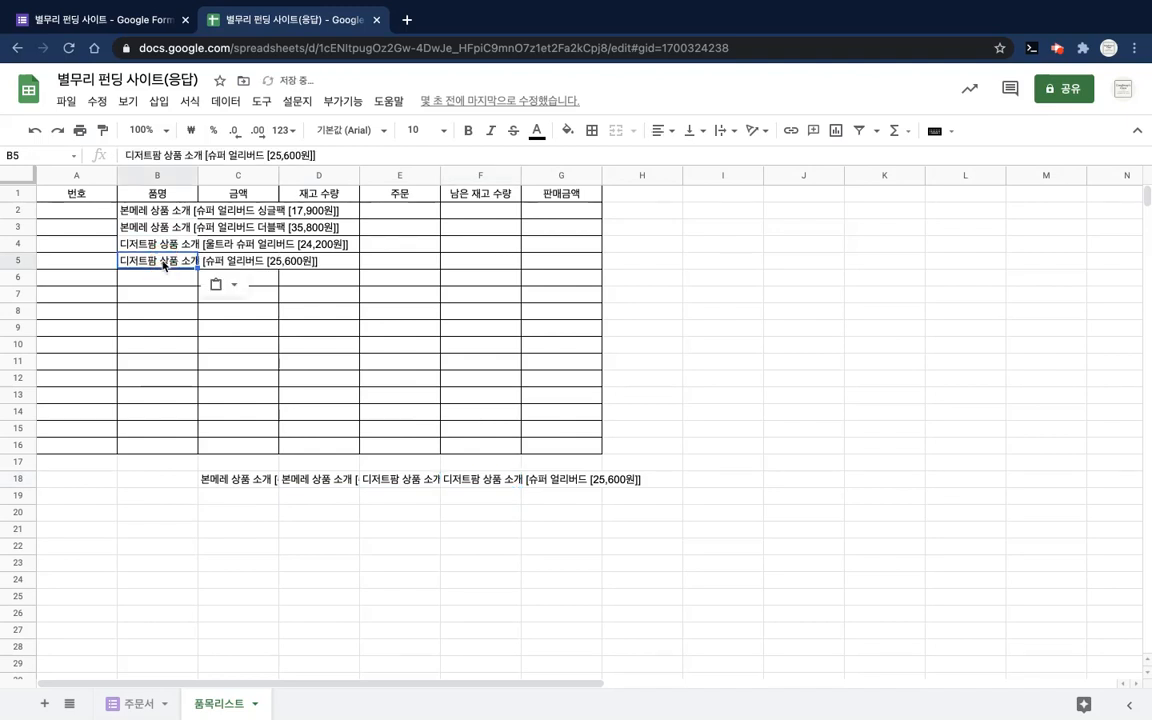
click(529, 580)
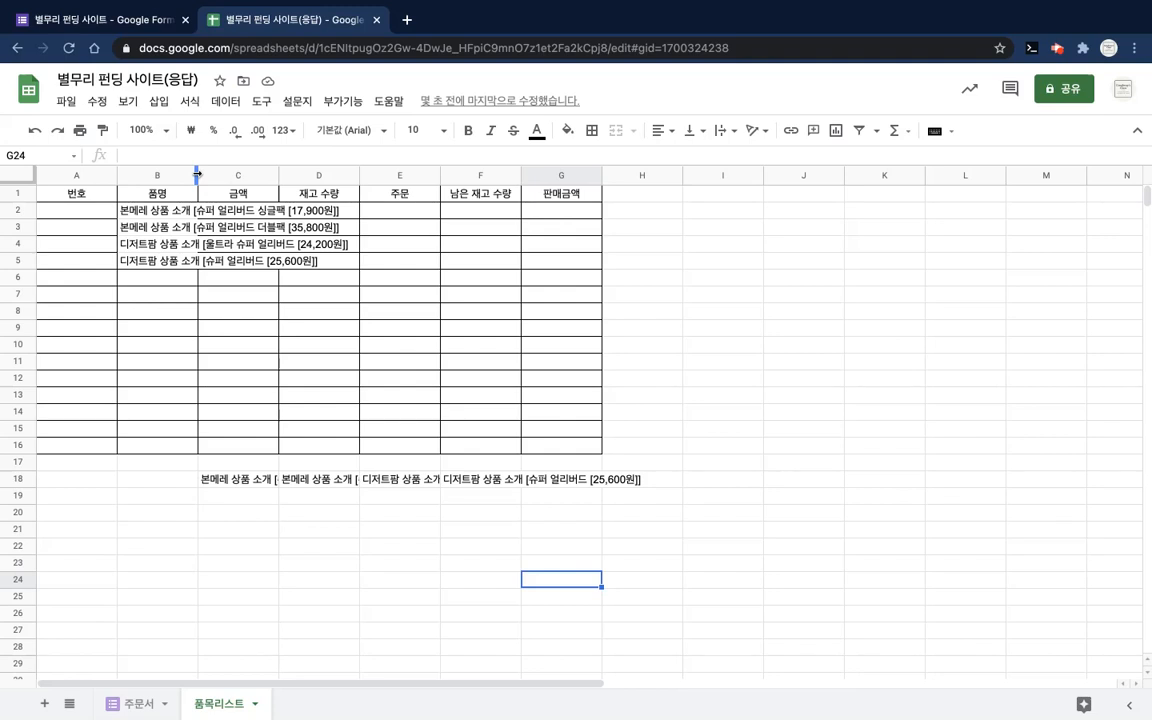
Step: Widen column B so the full product names fit inside the 품명 column
drag(197, 174, 334, 257)
click(345, 345)
click(334, 262)
click(344, 387)
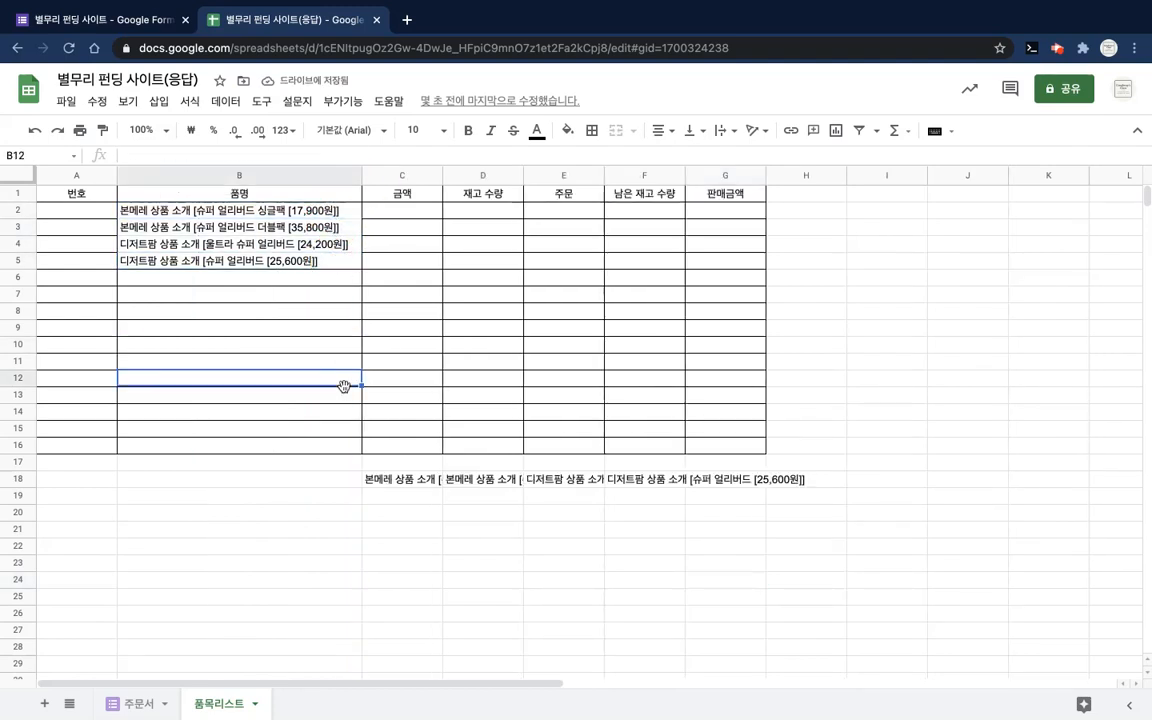
Step: Apply all borders to the product name cells B2:B5
drag(337, 212, 344, 262)
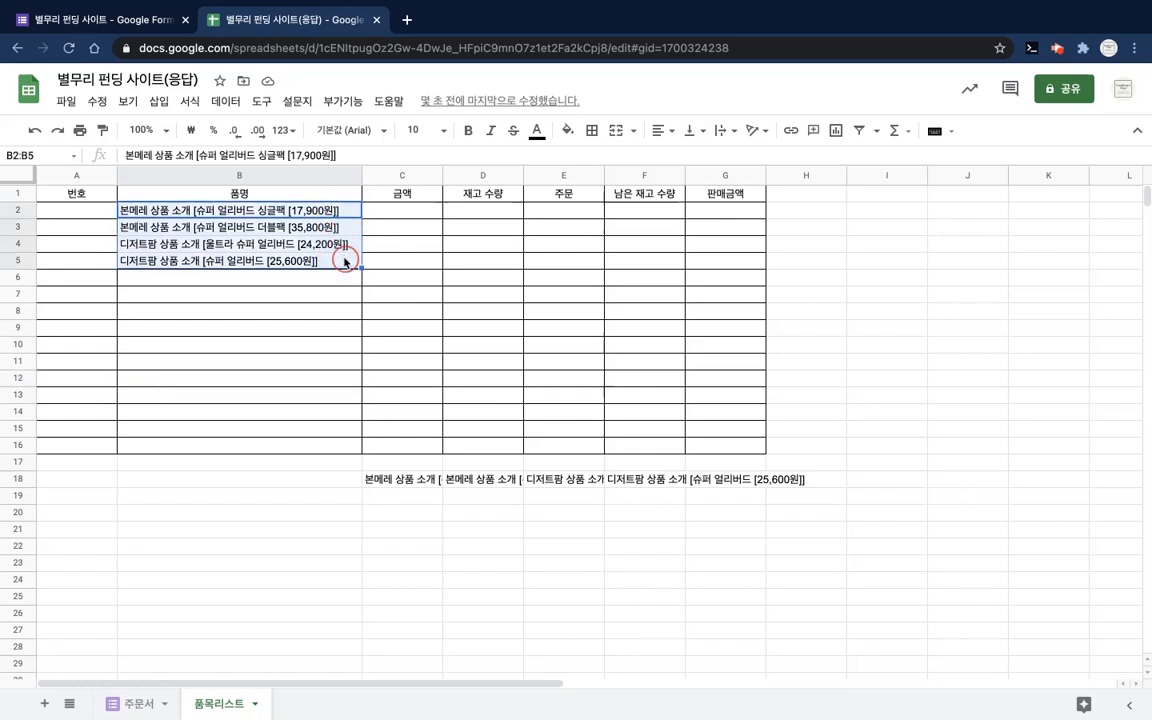
click(592, 130)
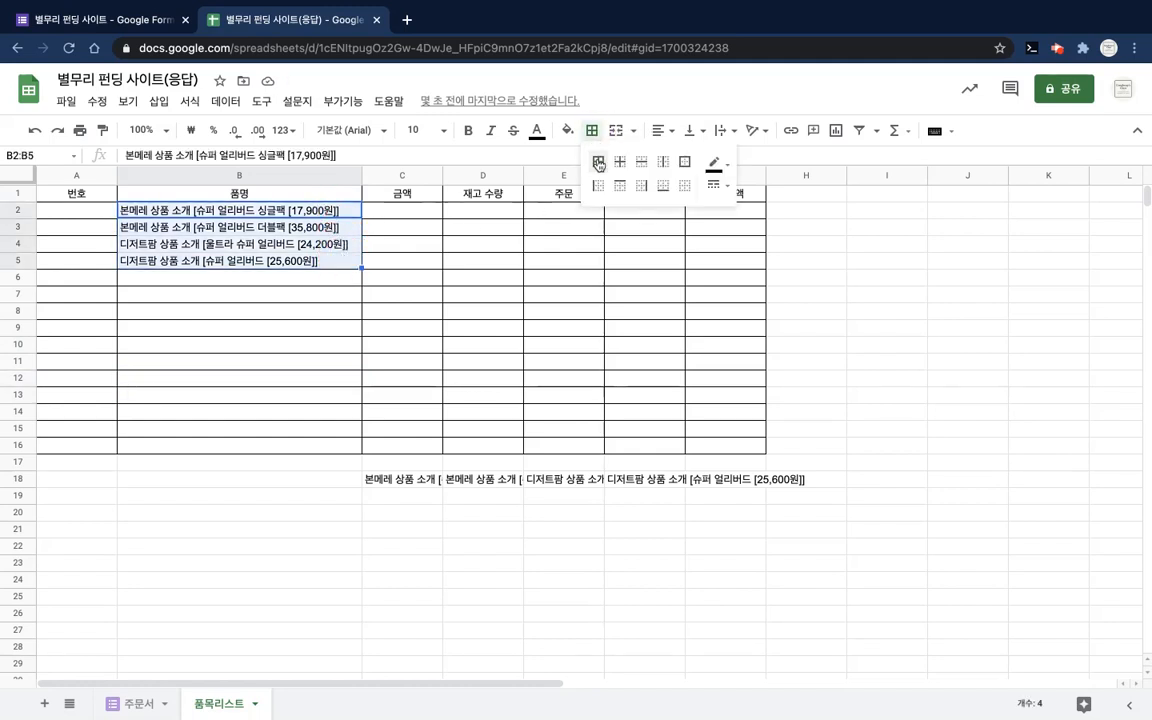
click(598, 163)
click(446, 506)
click(432, 480)
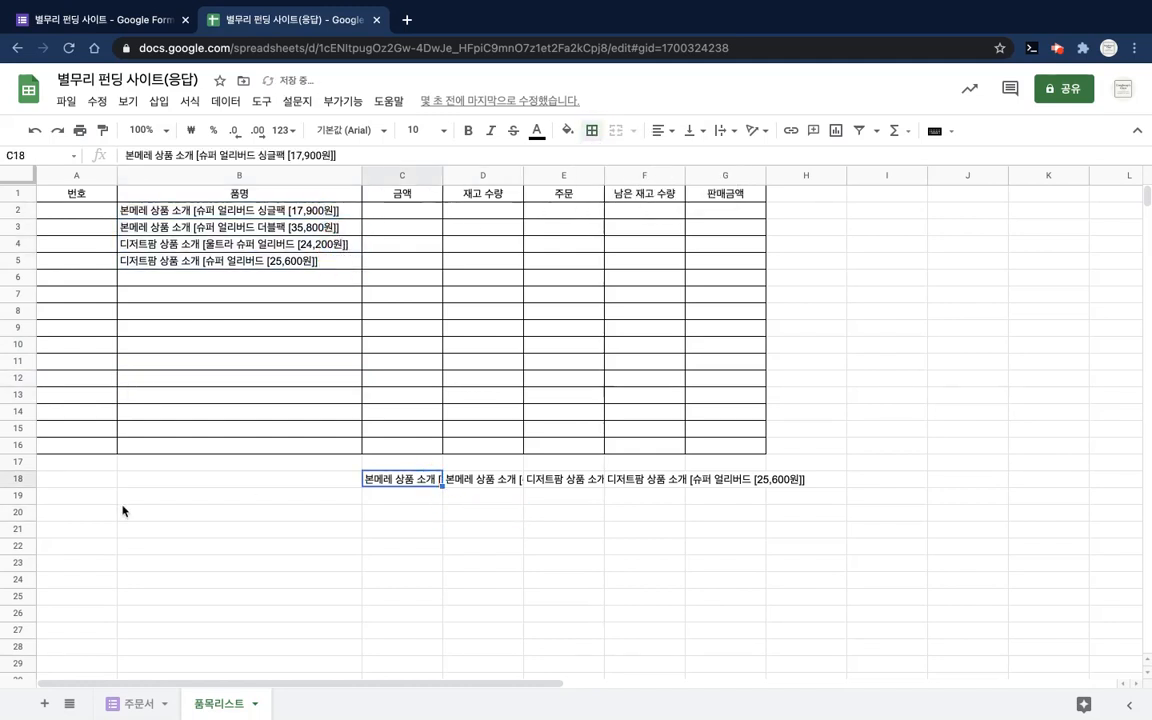
click(17, 479)
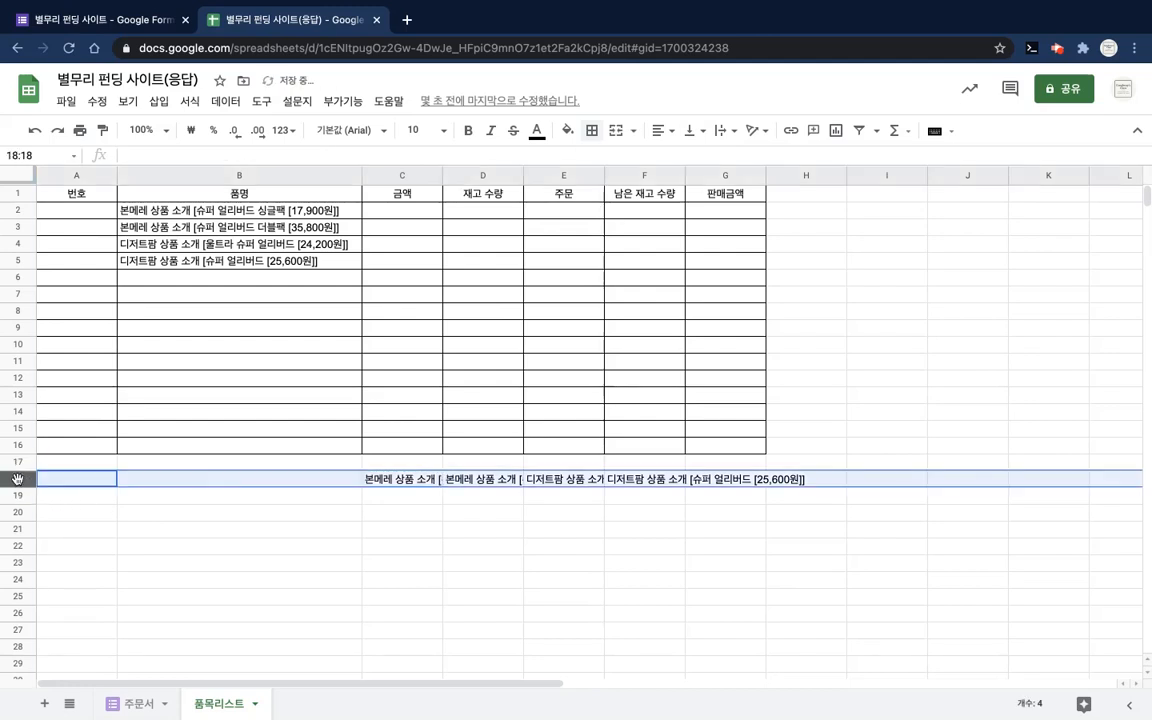
right_click(17, 479)
click(285, 496)
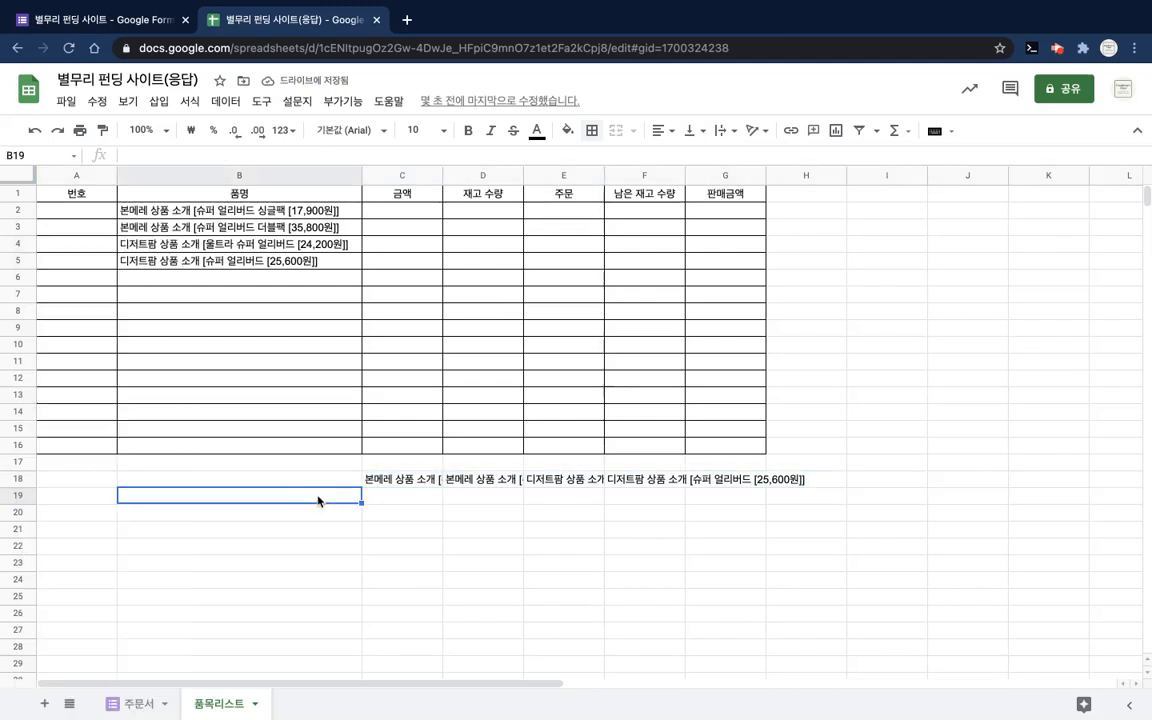
Step: Clear the pasted product names in C18:G18, and undo the clearing
click(150, 483)
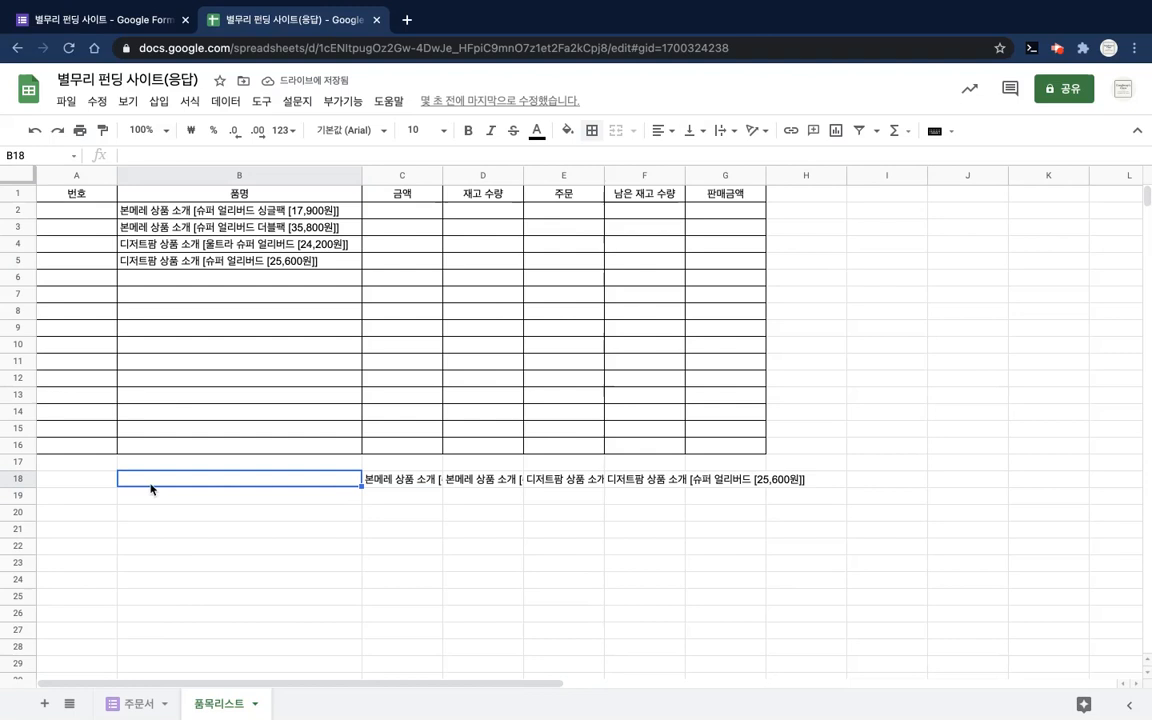
click(404, 480)
shift+click(720, 483)
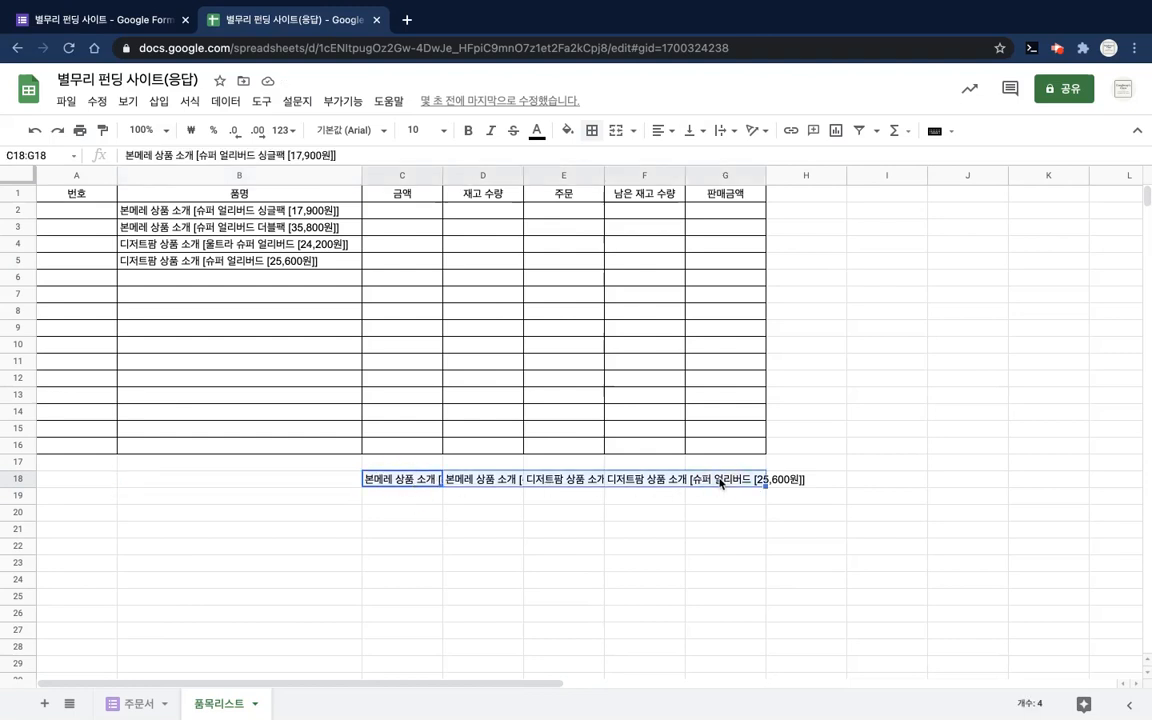
key(Delete)
key(super+z)
click(280, 535)
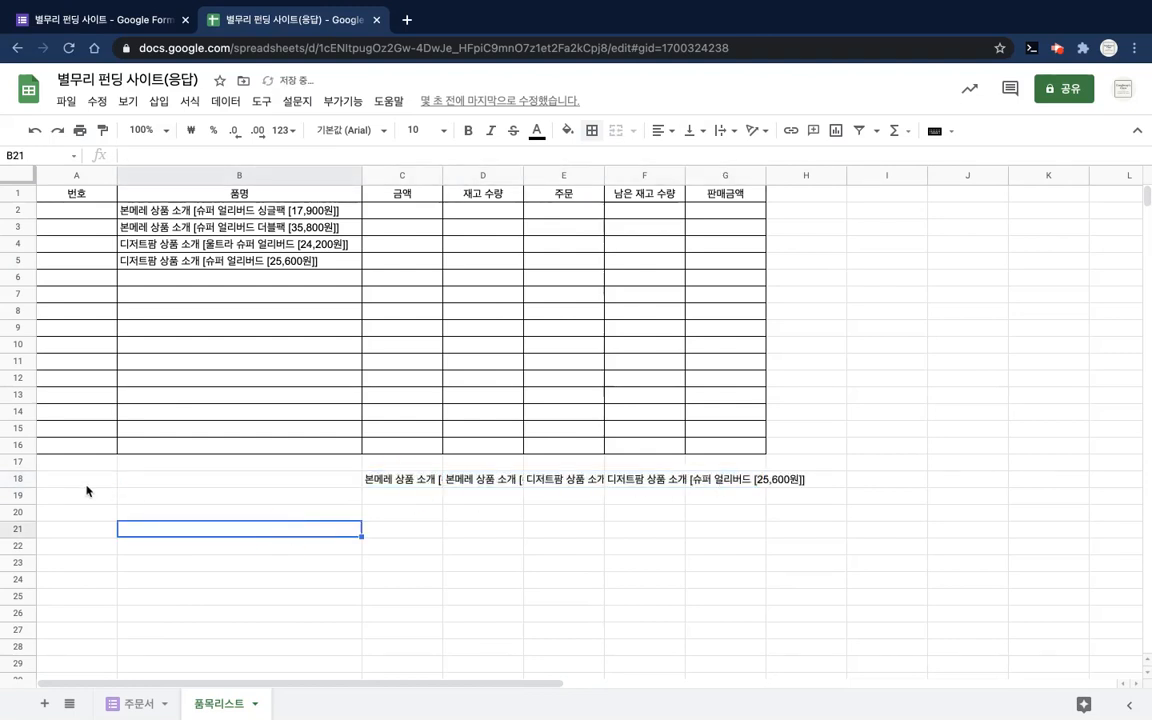
Step: Delete row 18, which holds the leftover pasted product headers below the table
click(24, 483)
right_click(24, 483)
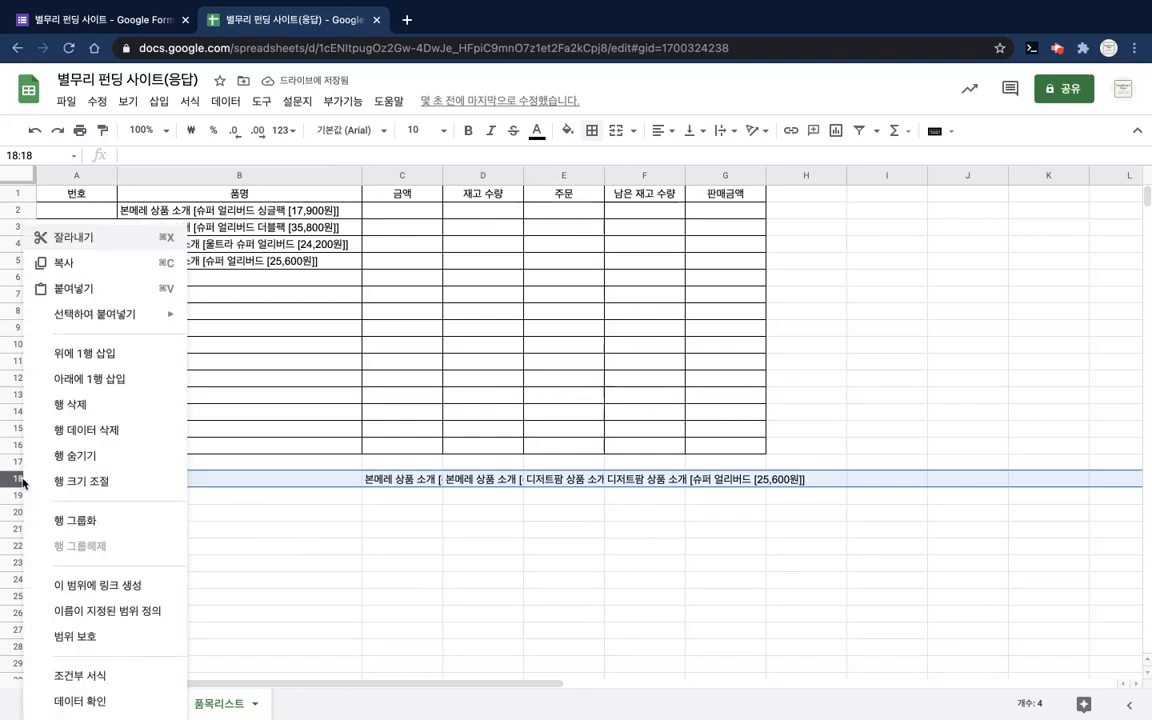
click(98, 405)
click(465, 518)
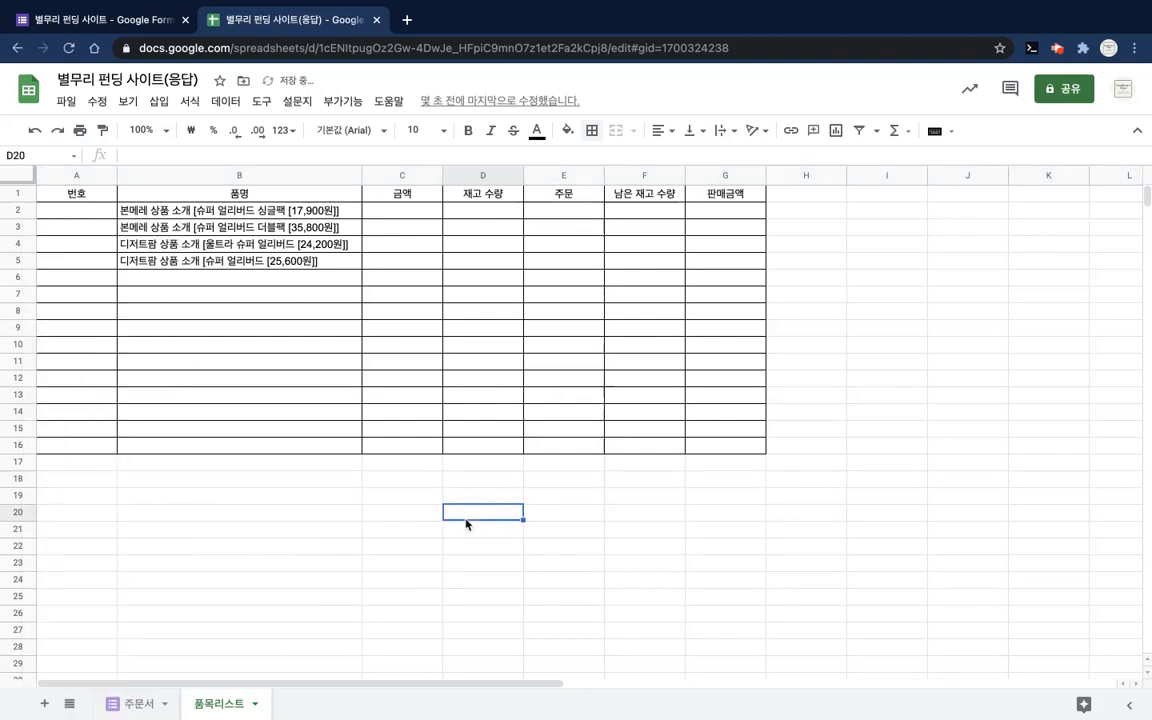
Step: Number the four products 1, 2, 3 and 4 in cells A2 through A5 of the 번호 column
click(92, 213)
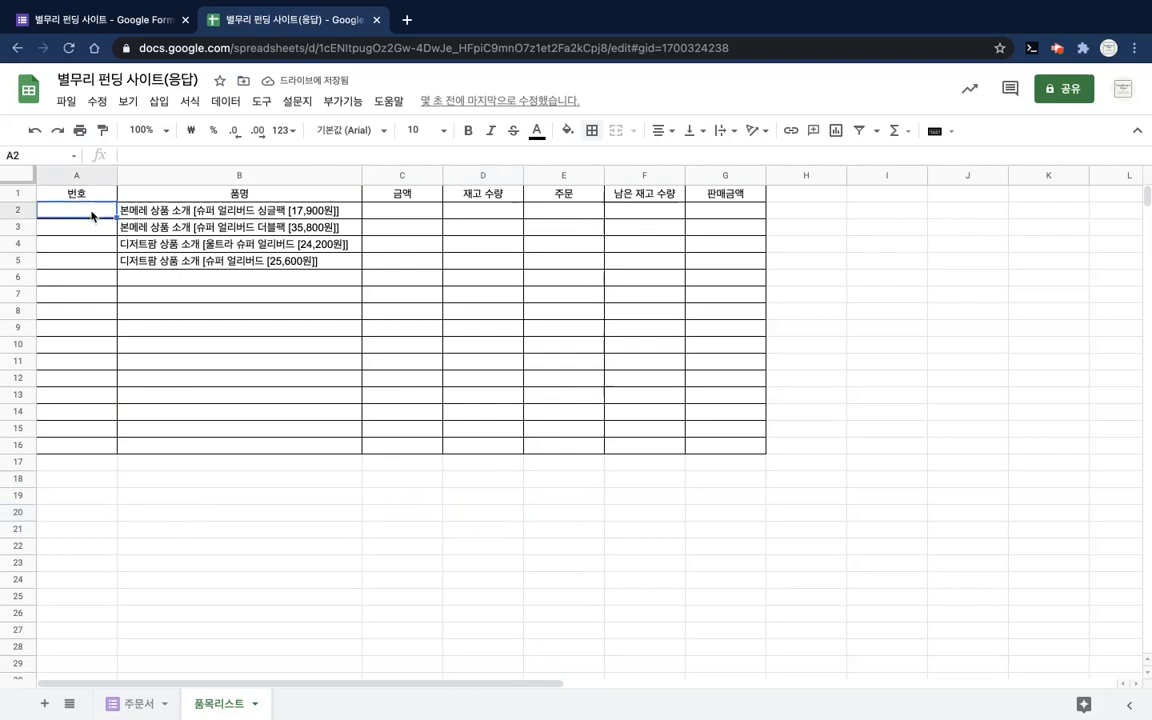
text(1)
key(Return)
text(2)
key(Return)
text(3)
key(Return)
text(4)
key(Tab)
key(Up)
key(Up)
key(Up)
key(Right)
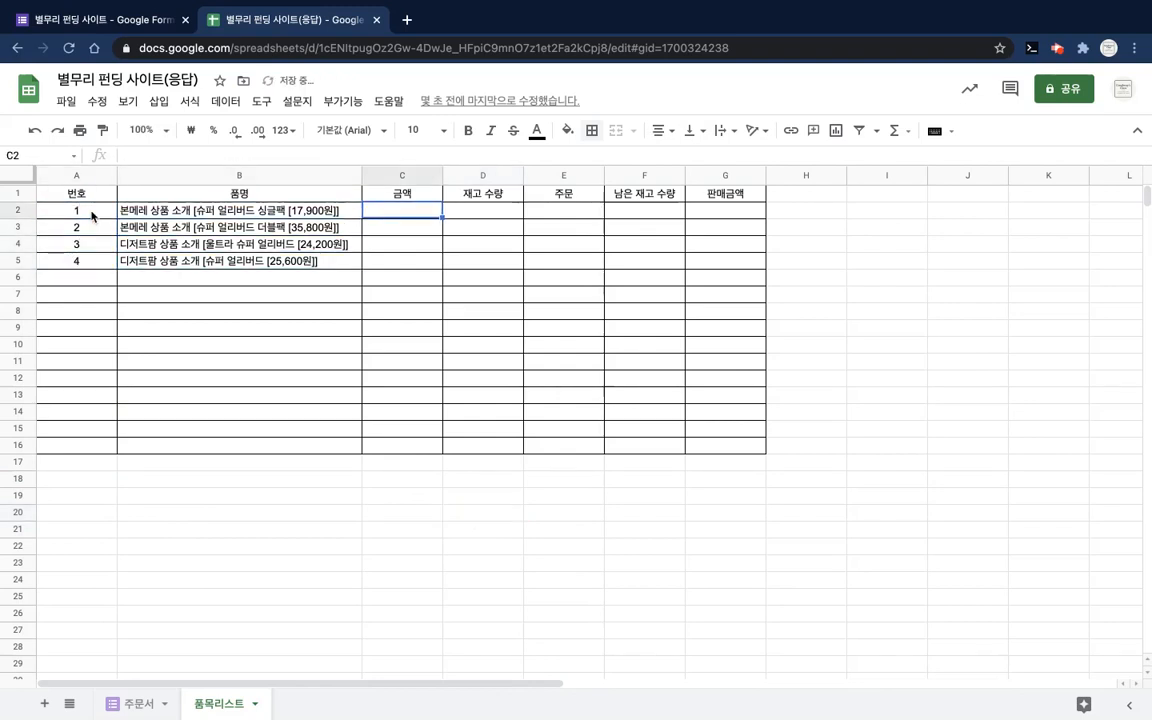
key(Down)
key(Down)
key(Down)
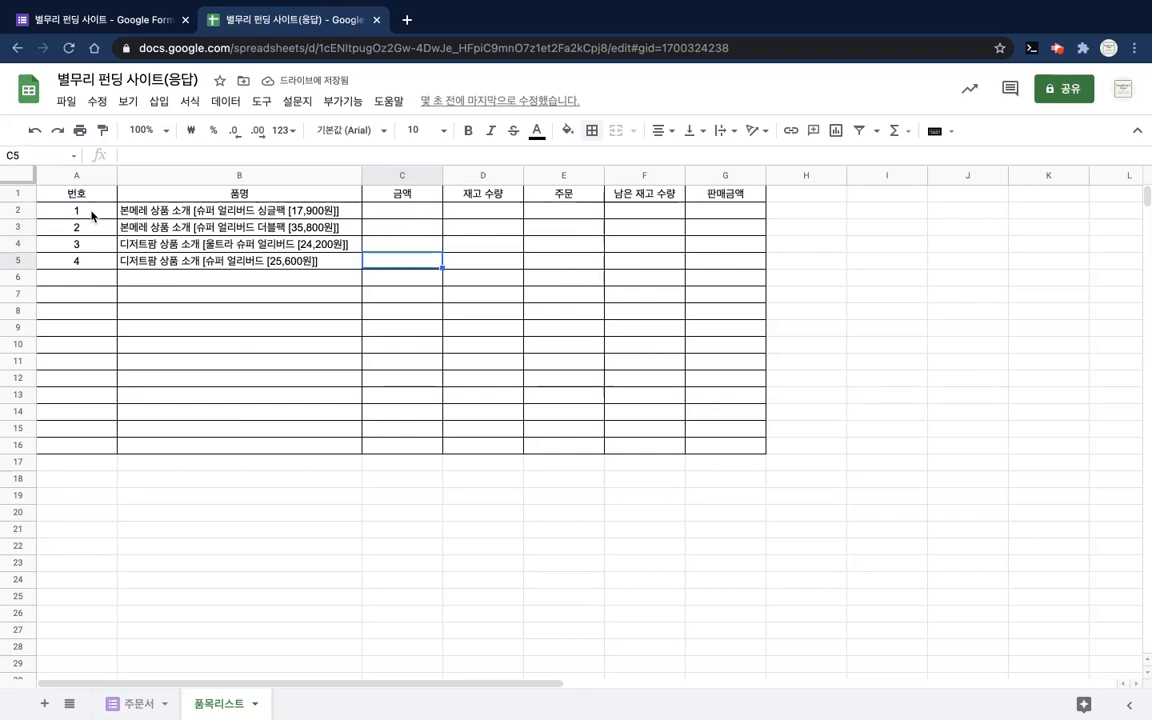
key(Up)
key(Up)
key(Up)
key(Left)
key(Left)
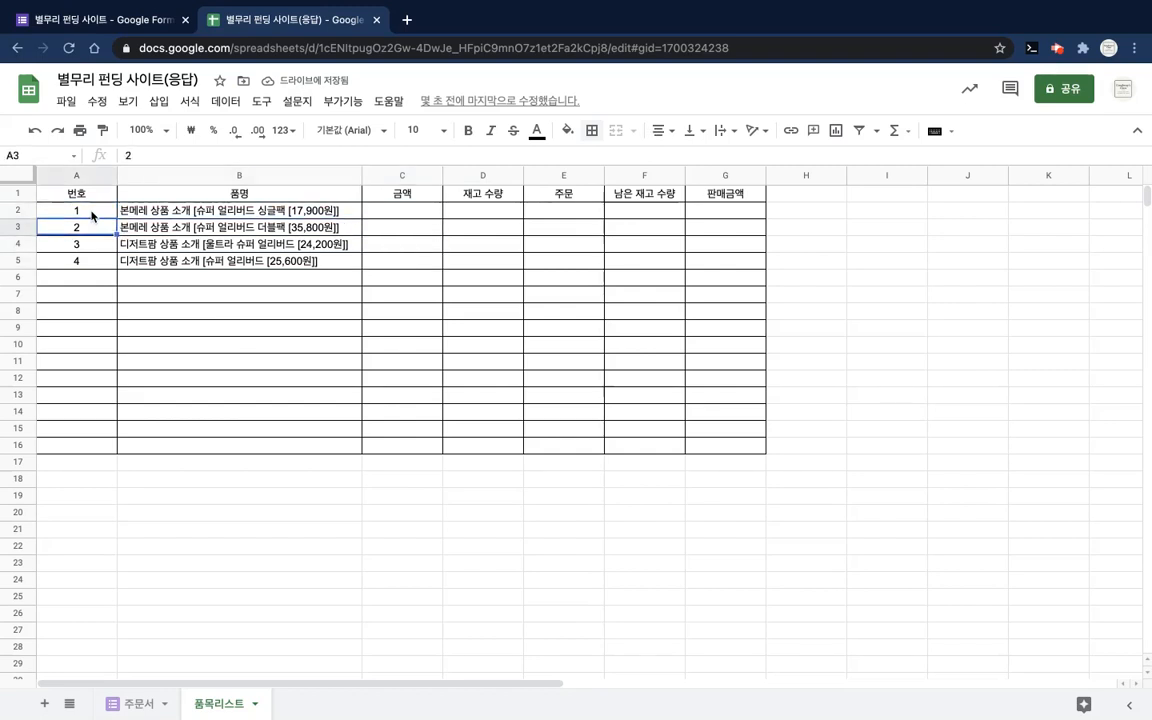
key(Right)
key(Left)
key(Down)
key(shift+Down)
key(shift+Down)
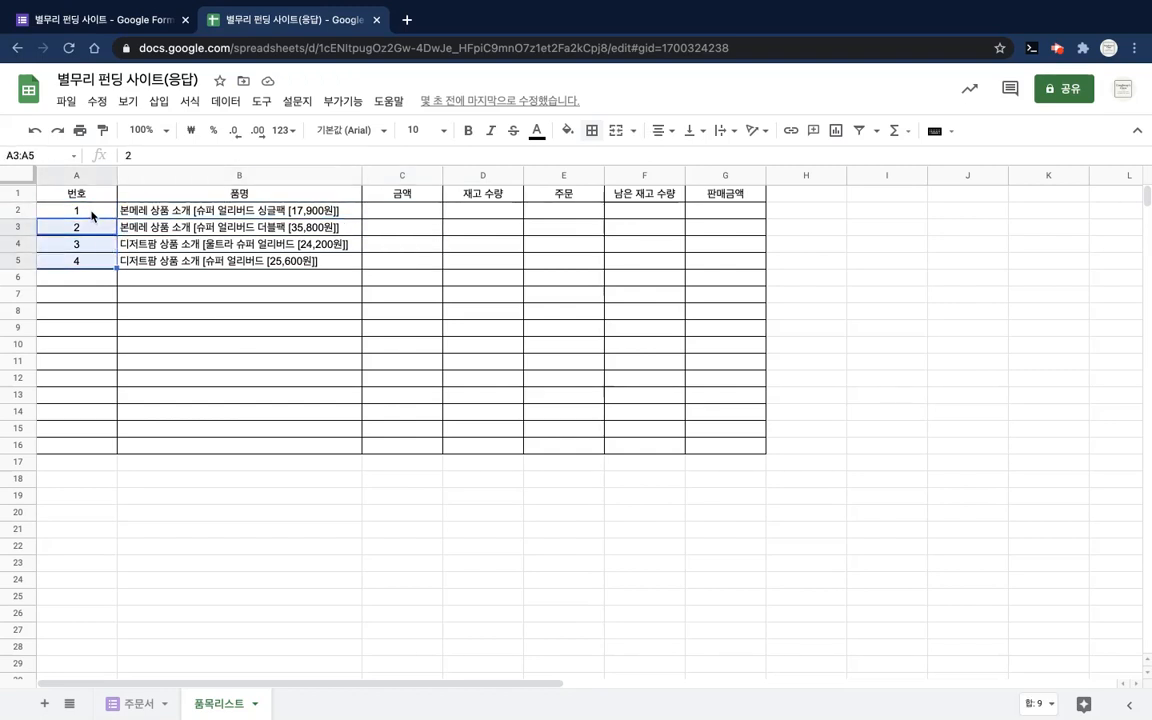
key(Up)
key(Down)
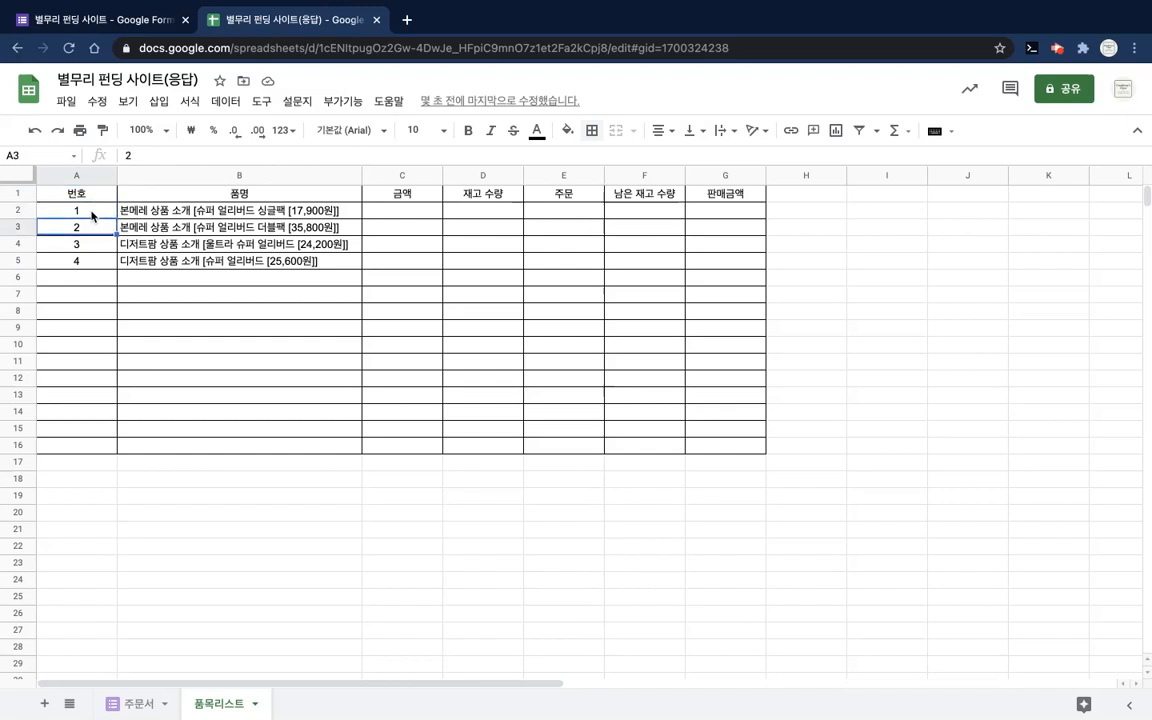
Step: Clear the numbers in A4:A5 and fill the number series from A2:A3 down through A16
key(Down)
key(shift+Down)
key(Delete)
key(Up)
key(Up)
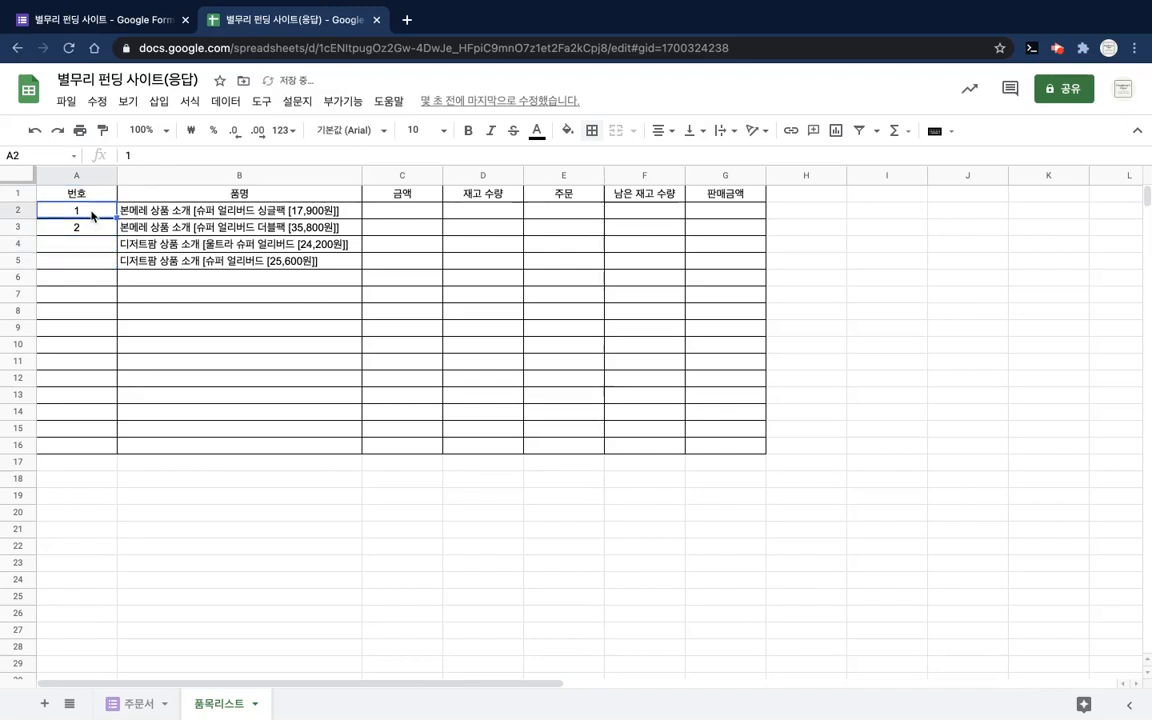
key(shift+Down)
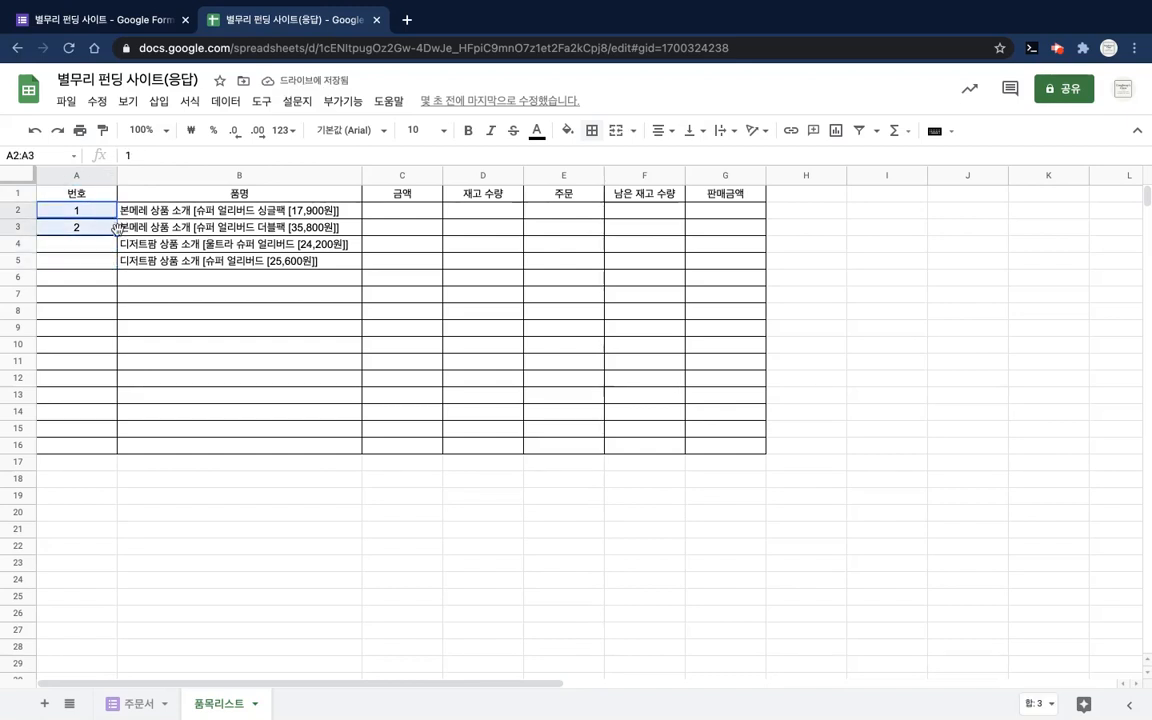
drag(116, 234, 116, 451)
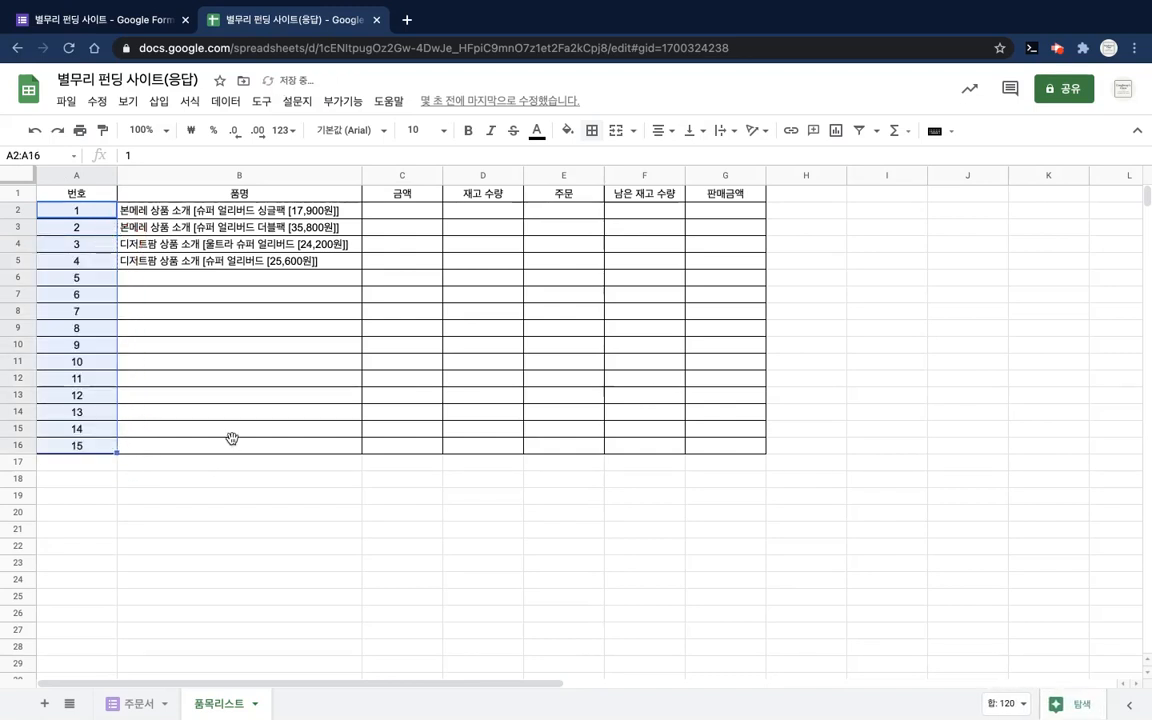
click(232, 444)
Step: Clear the surplus numbers from A6:A16, keeping only the numbers of the four listed products
click(78, 244)
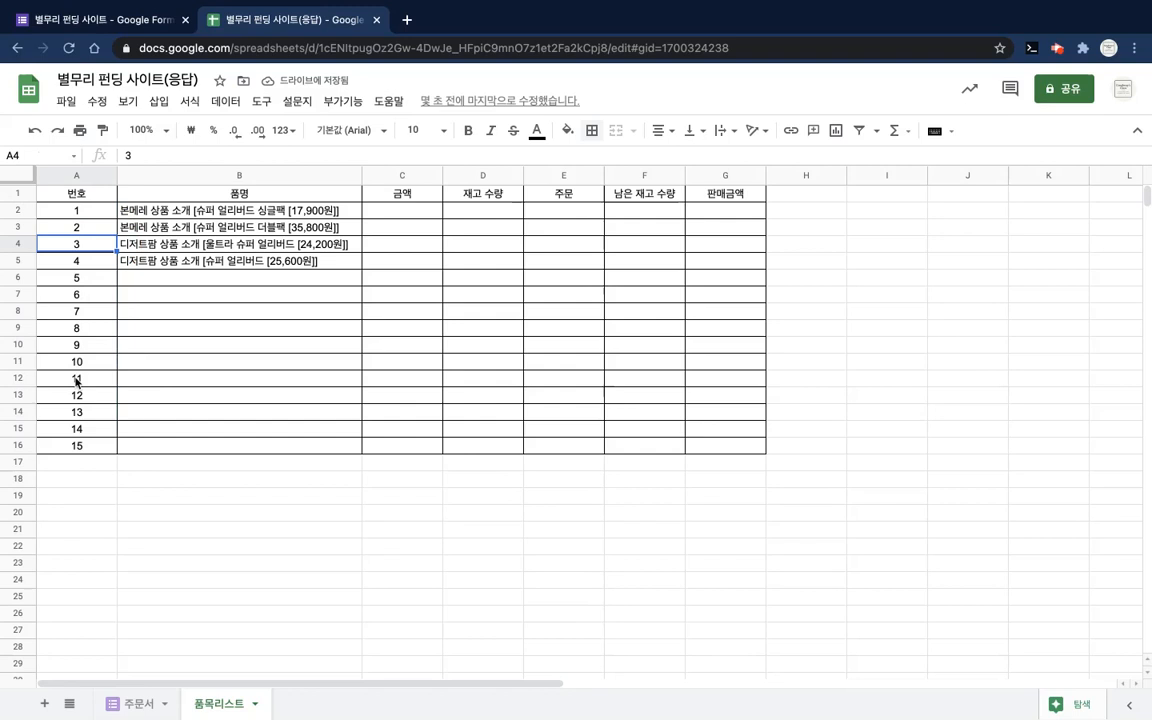
shift+click(93, 449)
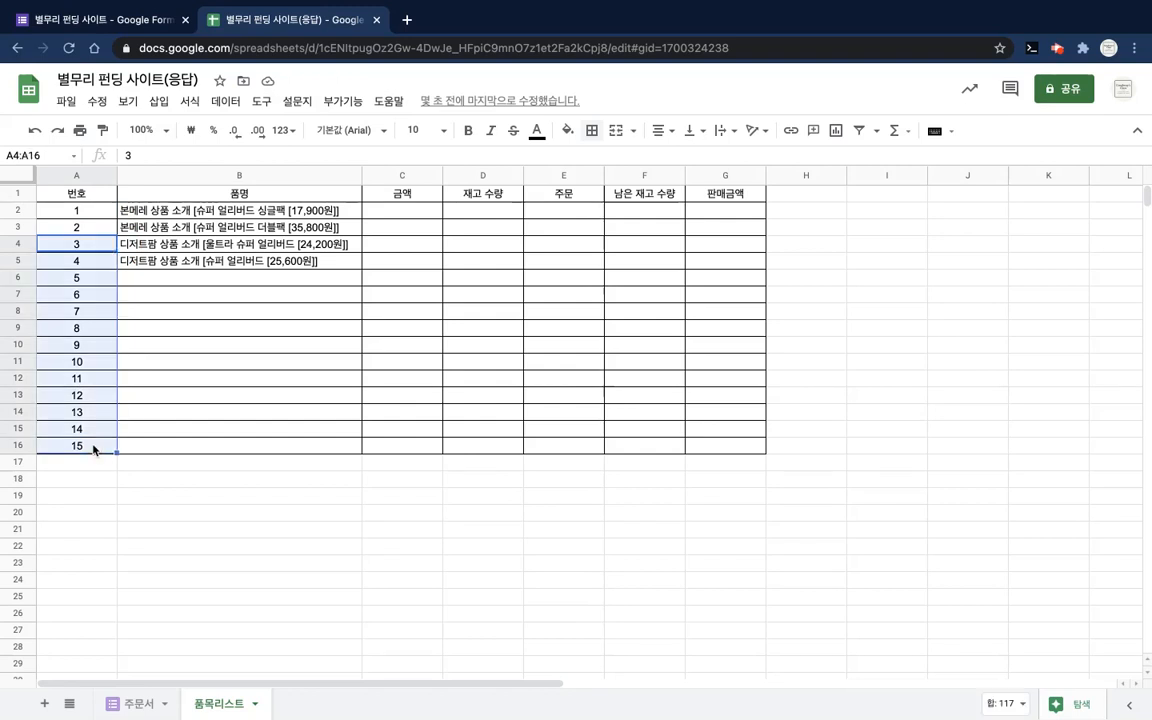
key(Up)
key(Down)
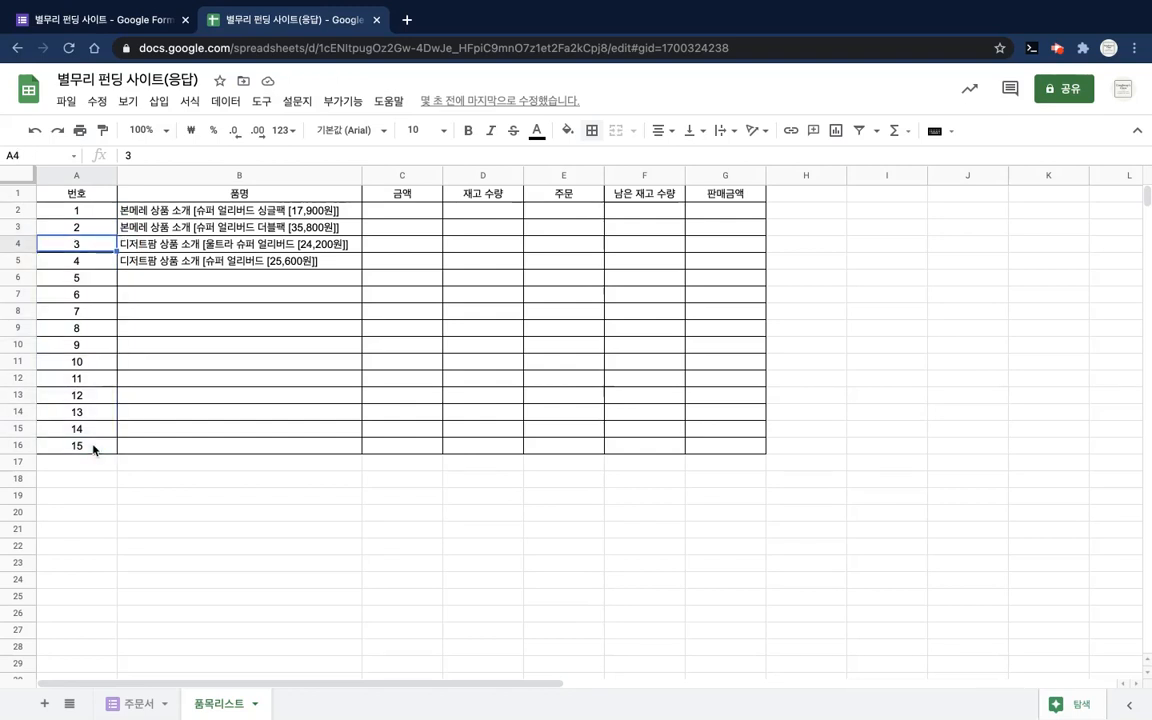
key(shift+Down)
key(shift+Down)
key(shift+Down)
key(shift+Down)
key(shift+Down)
key(shift+Down)
key(shift+Down)
key(shift+Down)
key(shift+Down)
key(shift+Down)
key(Up)
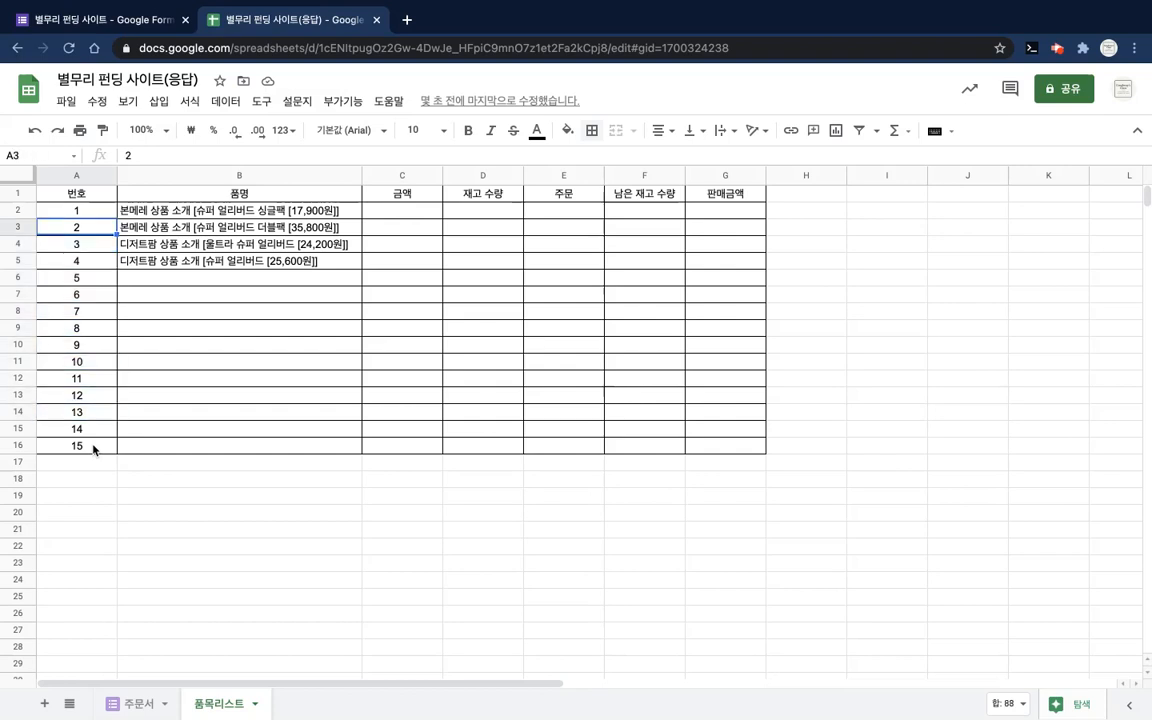
key(Down)
key(Down)
key(Down)
key(shift+Down)
key(shift+Down)
key(shift+Down)
key(shift+Down)
key(shift+Down)
key(shift+Down)
key(shift+Down)
key(shift+Down)
key(shift+Down)
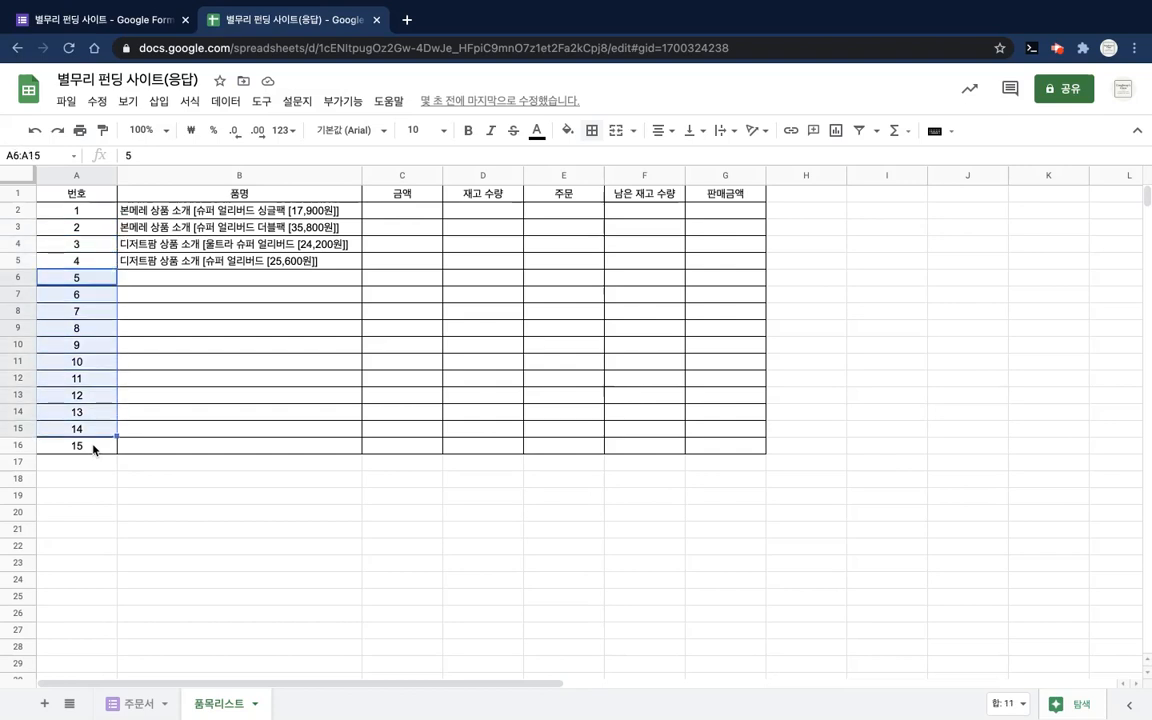
key(shift+Down)
key(Delete)
click(284, 378)
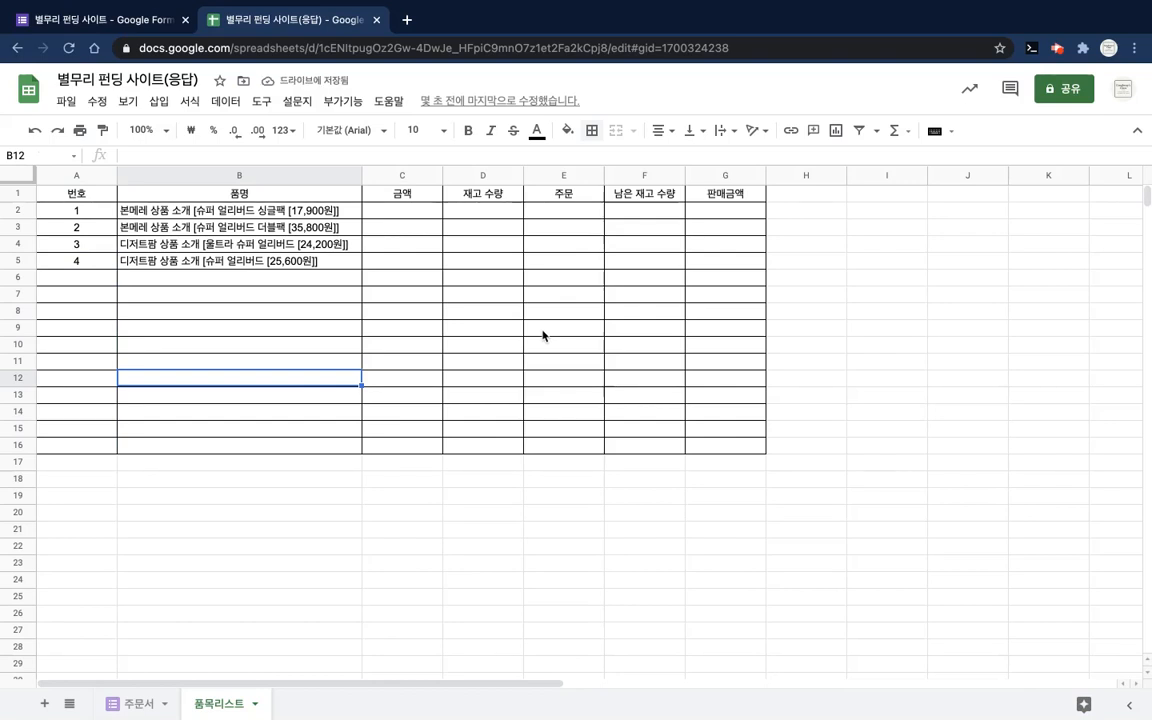
Step: Enter the product prices 17900, 35800, 24200 and 25600 in cells C2 through C5 of the 금액 column
click(411, 217)
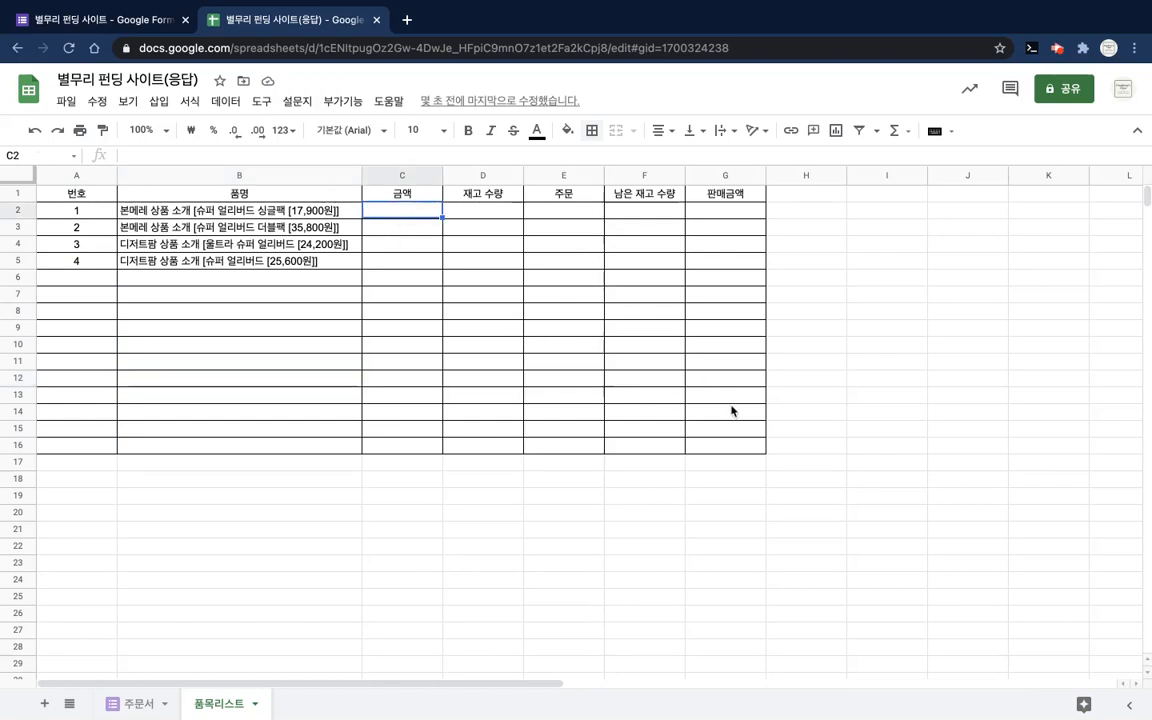
text(17900)
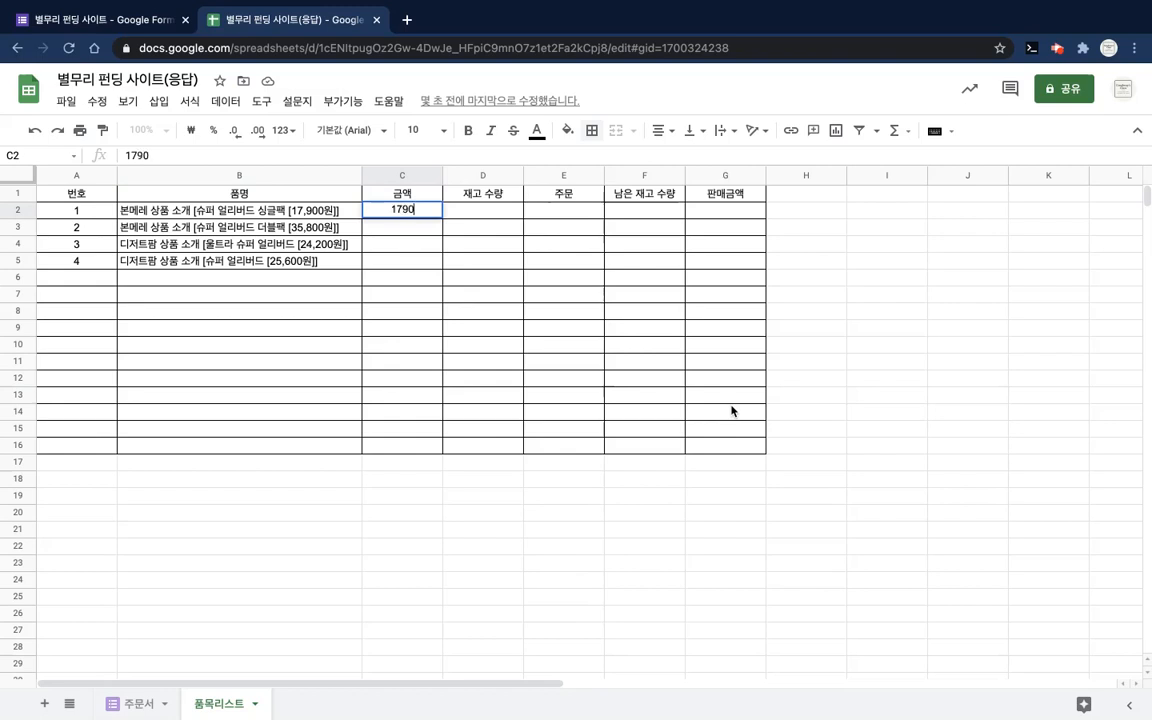
key(Return)
text(35800)
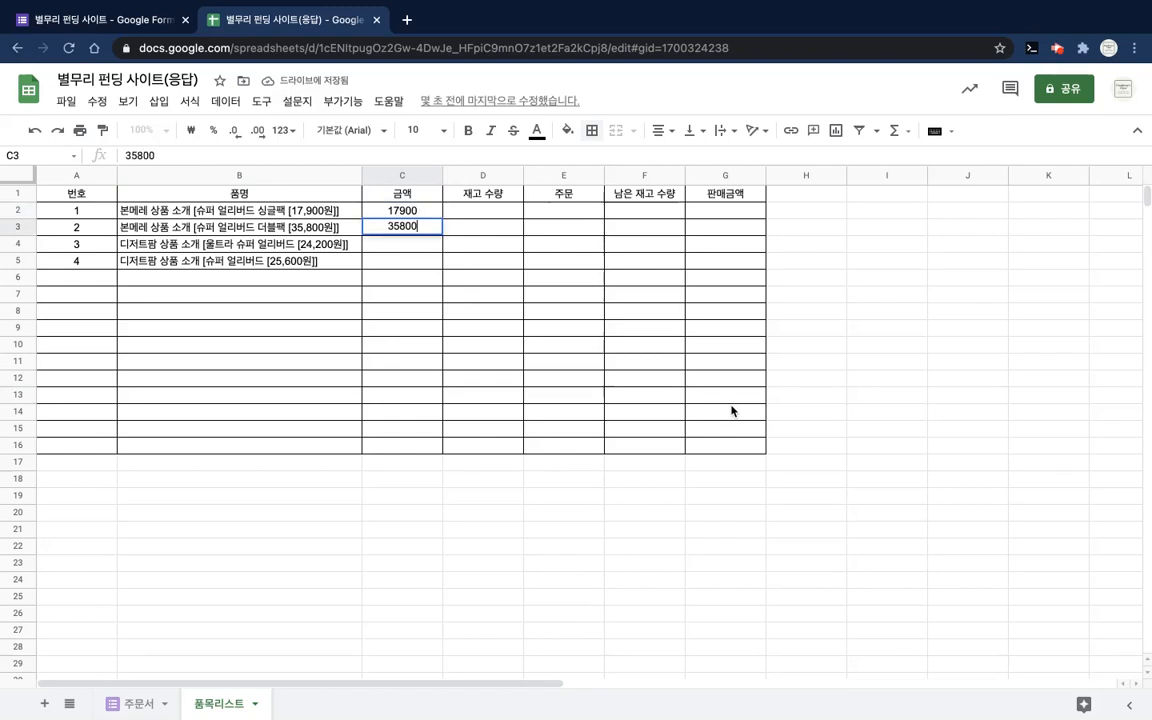
key(Return)
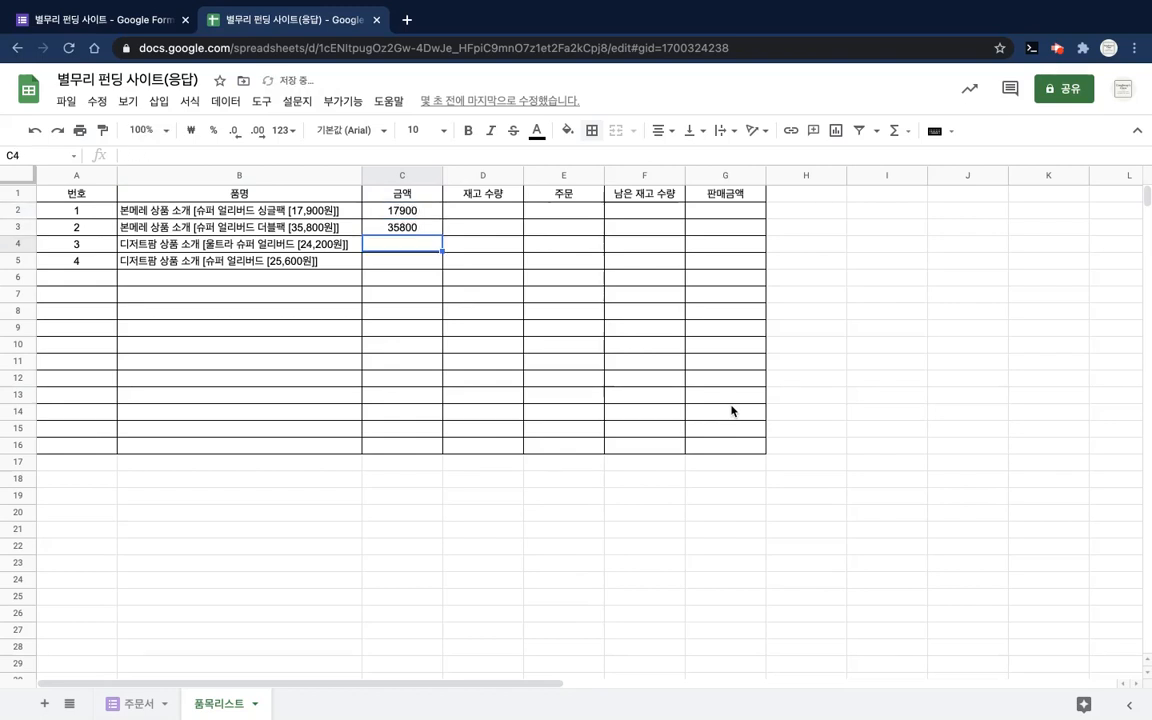
text(24200)
key(Return)
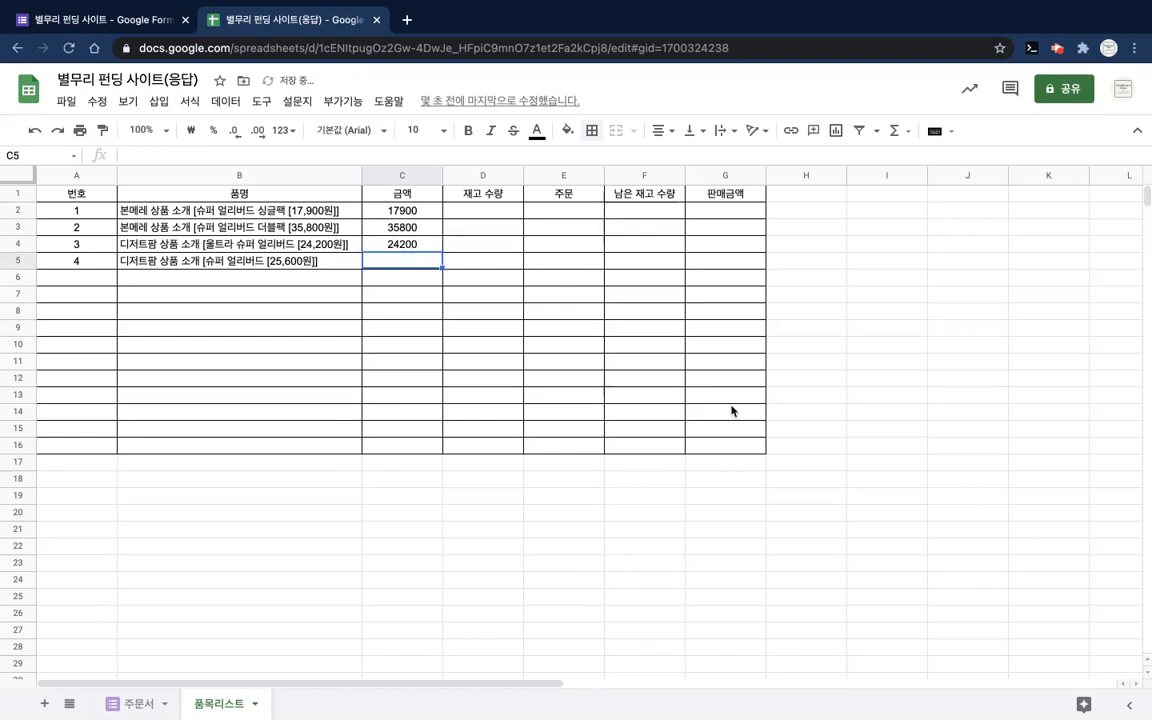
text(25600)
key(Return)
Step: Format the whole 금액 column C as won currency without decimal places
key(Up)
key(Up)
key(Up)
key(Up)
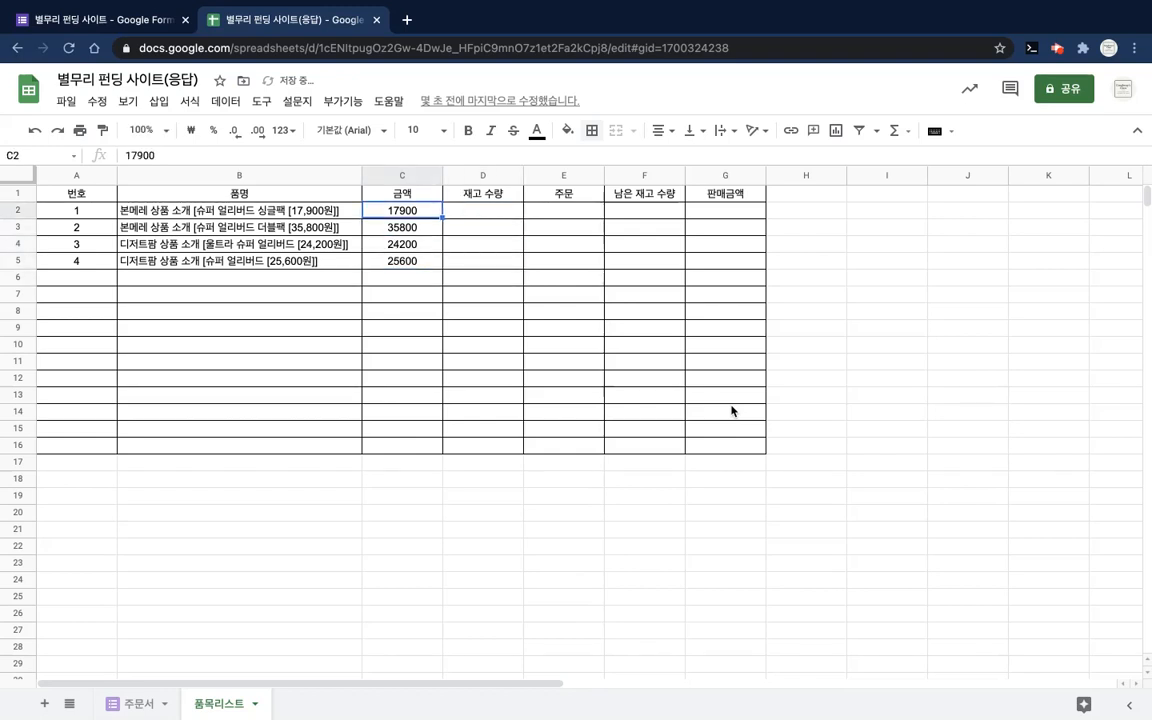
key(shift+Down)
key(shift+Down)
key(shift+Down)
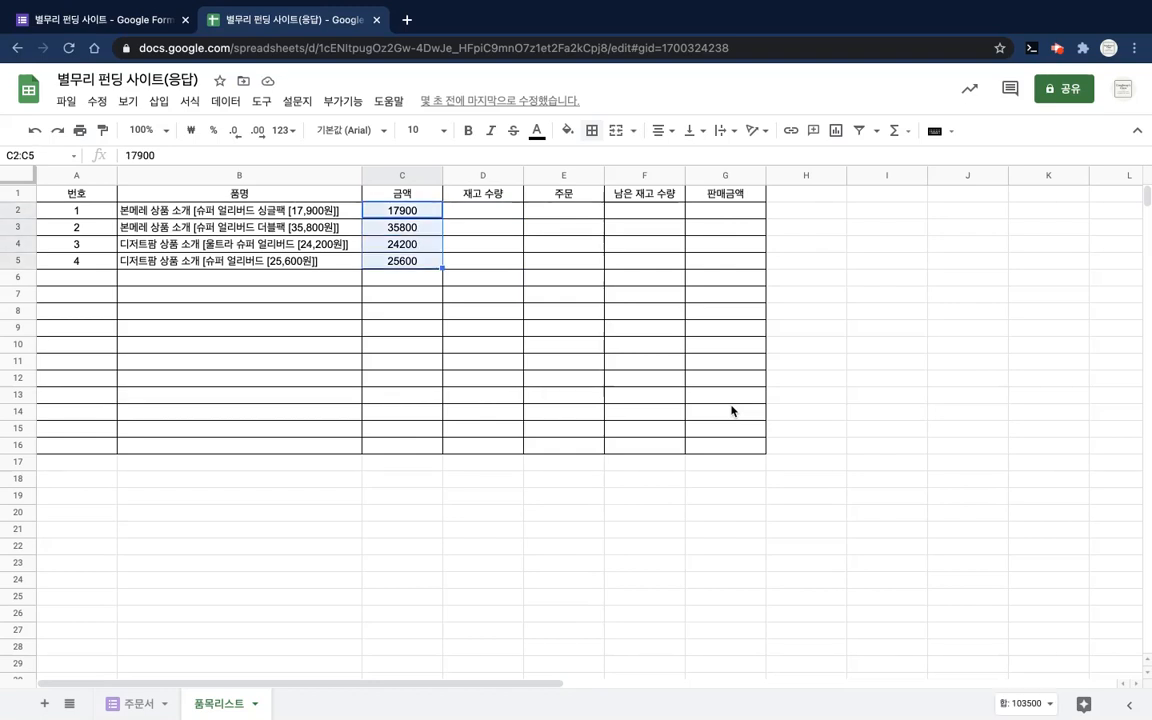
click(408, 176)
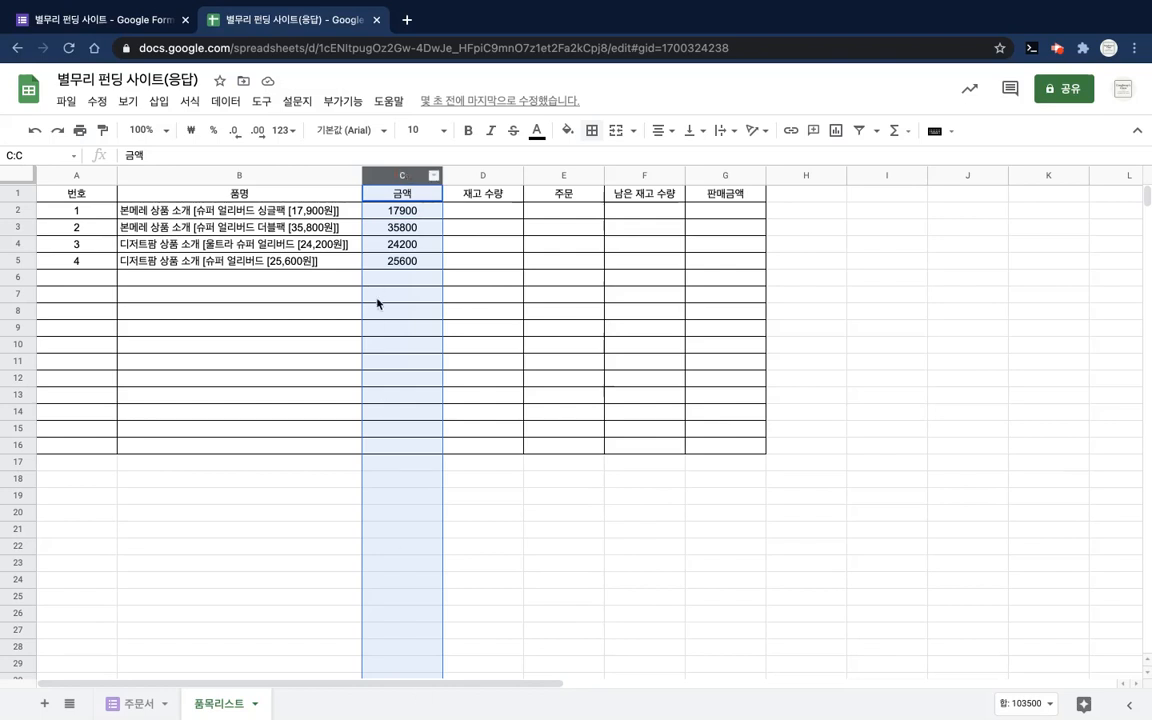
click(192, 131)
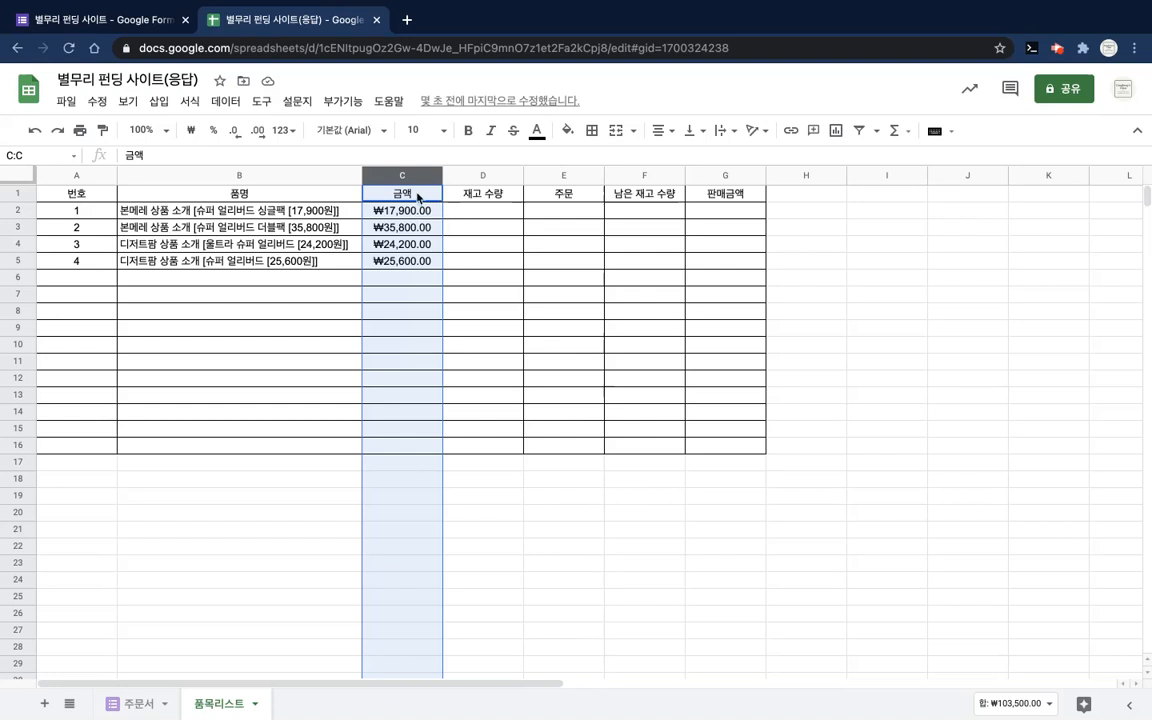
click(236, 131)
click(236, 134)
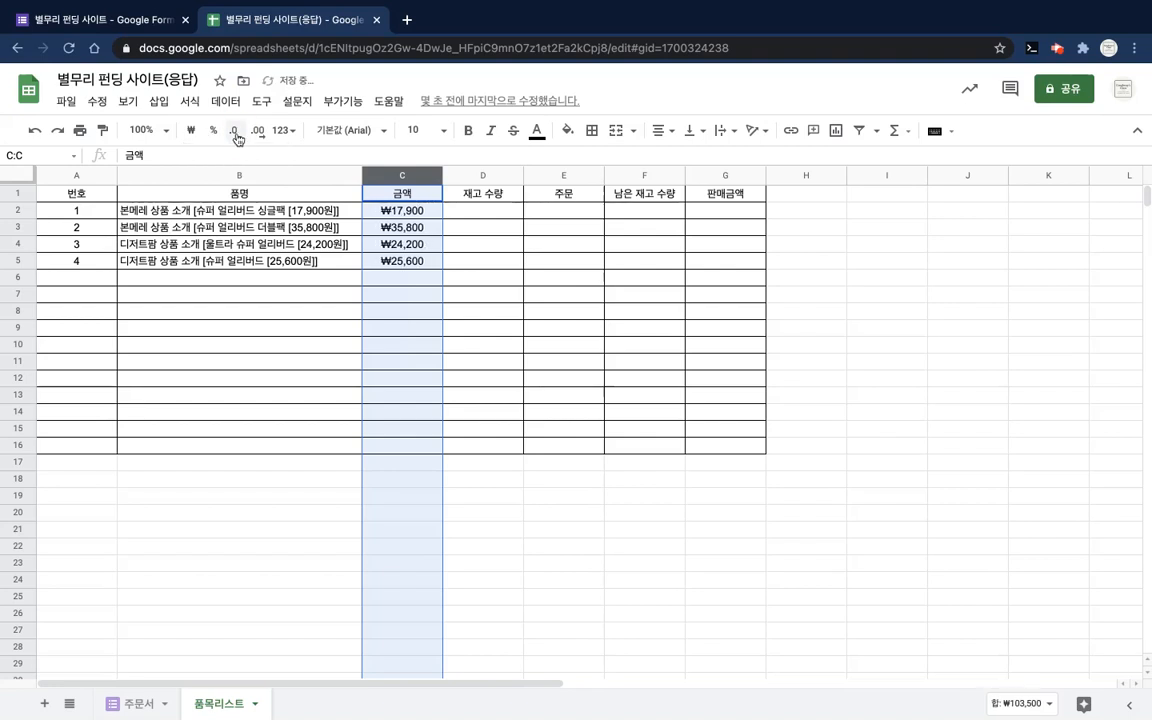
Step: Enter the stock quantities 123, 423, 1234 and 543 in cells D2 through D5 of the 재고 수량 column
click(560, 314)
click(494, 247)
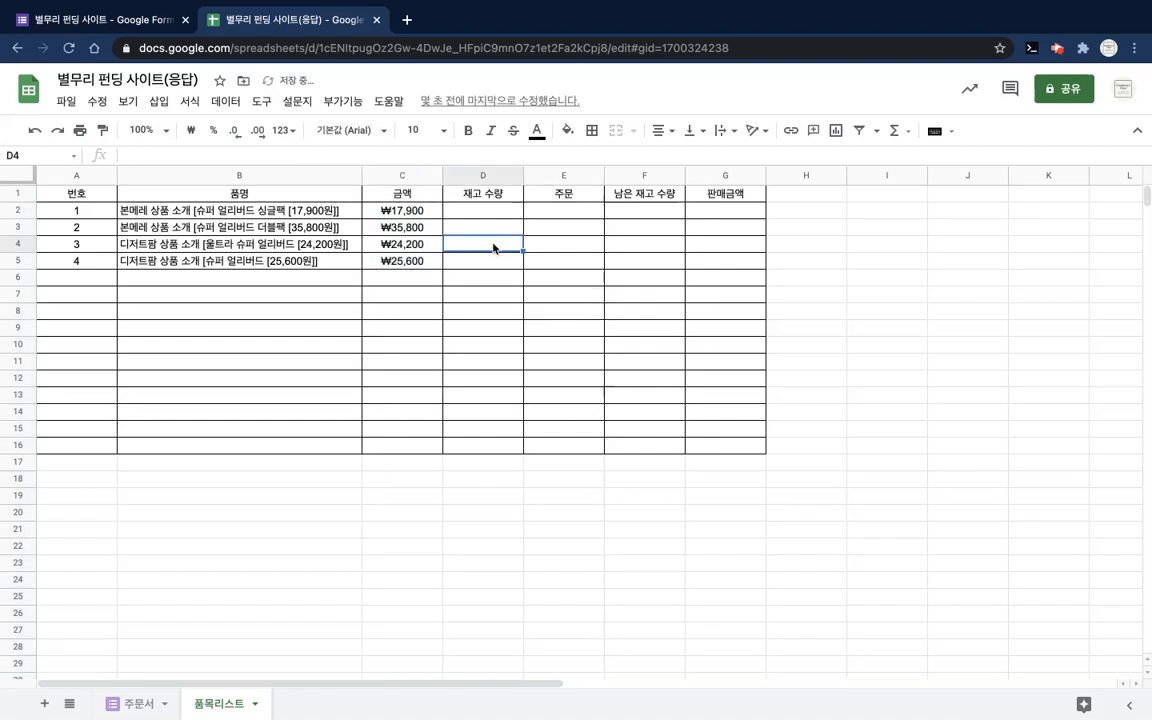
click(419, 211)
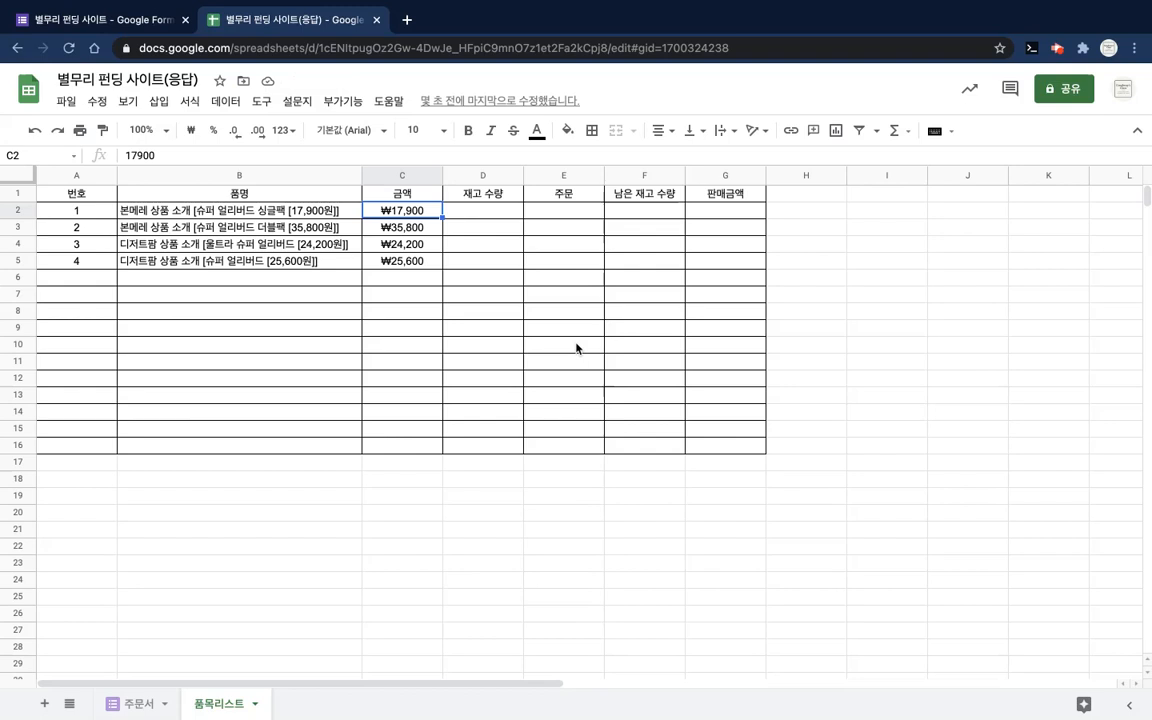
key(Right)
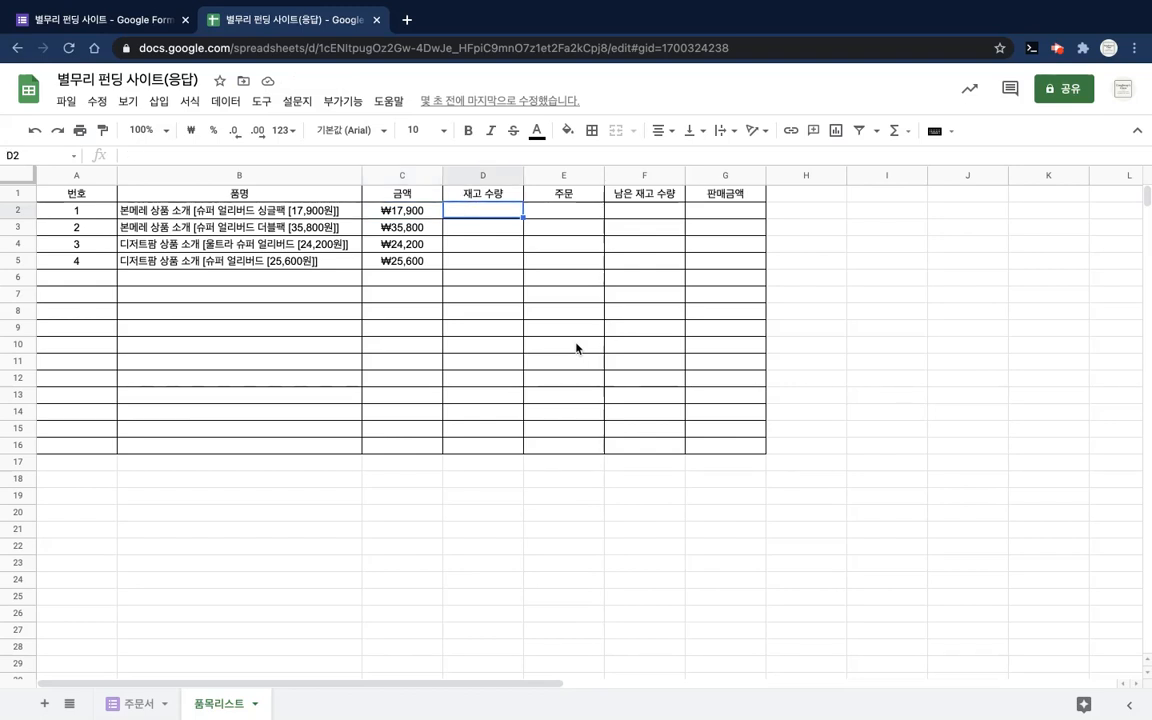
text(123)
key(Return)
text(423)
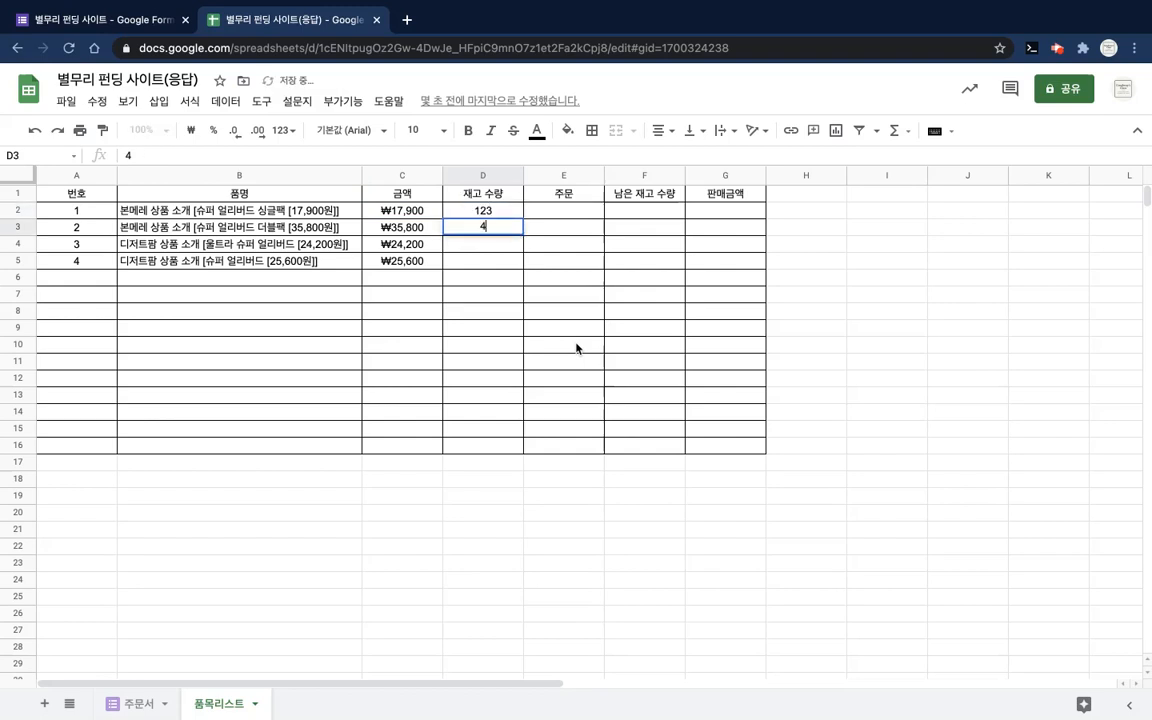
key(Return)
text(1234)
key(Return)
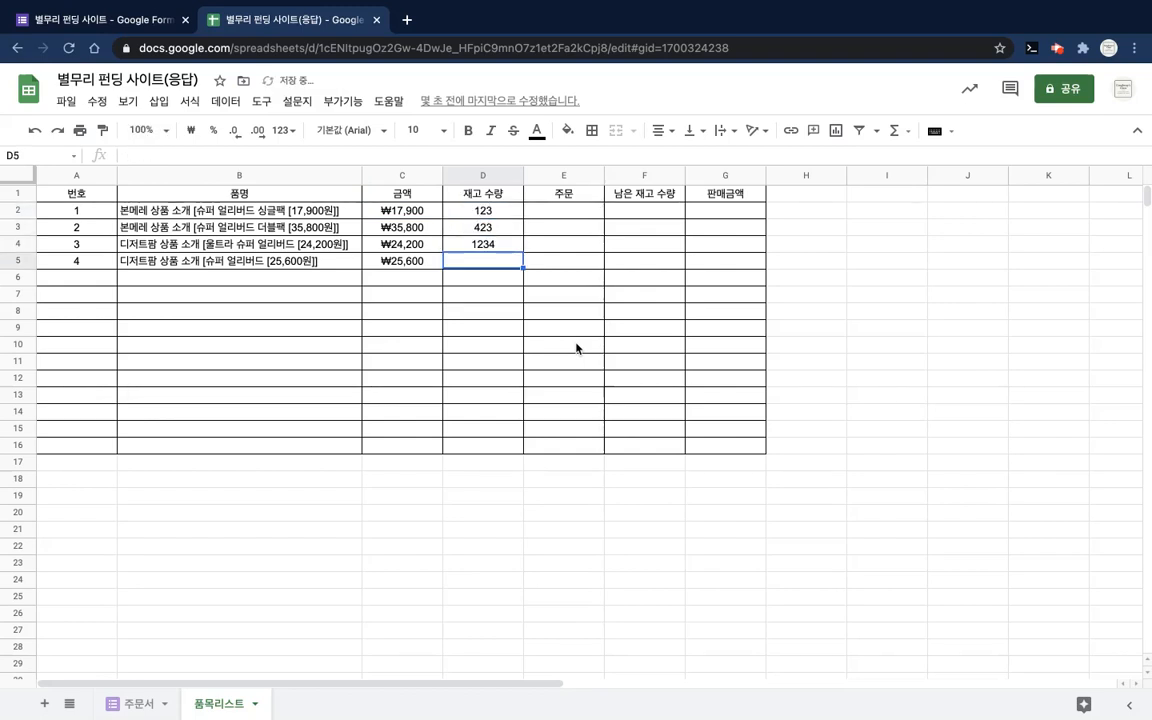
text(543)
key(Up)
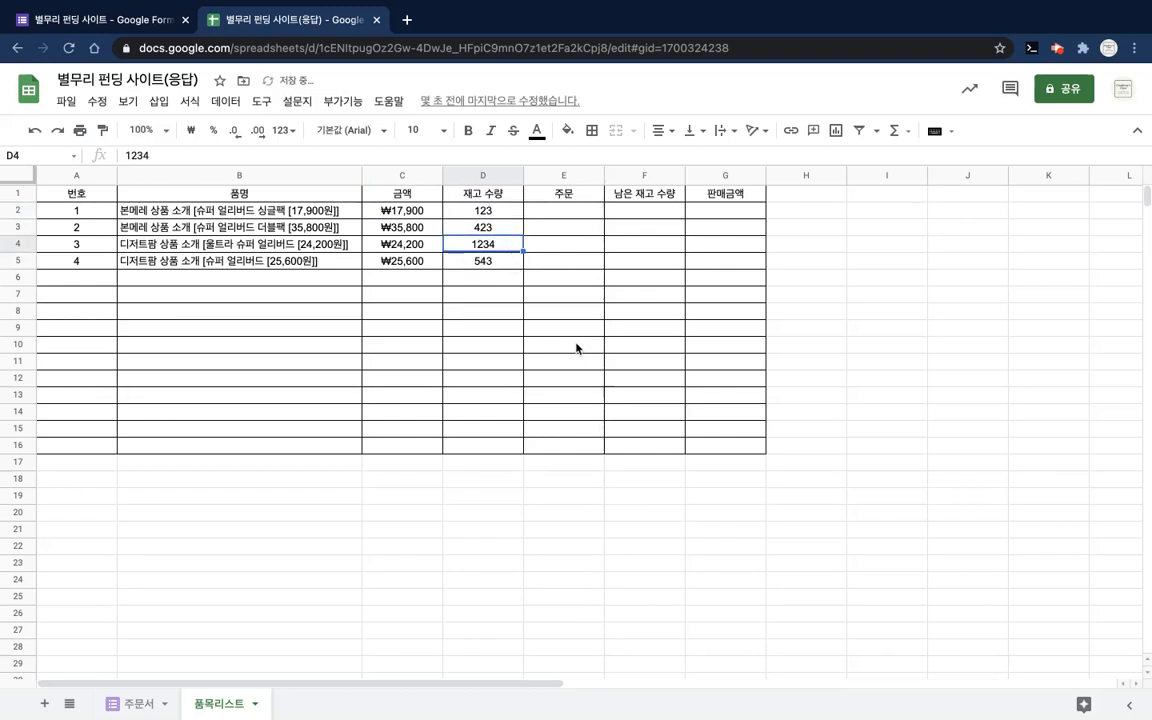
key(Up)
key(Up)
key(Down)
key(Down)
key(Down)
key(Up)
key(Up)
key(Up)
key(shift+Down)
key(shift+Down)
key(shift+Down)
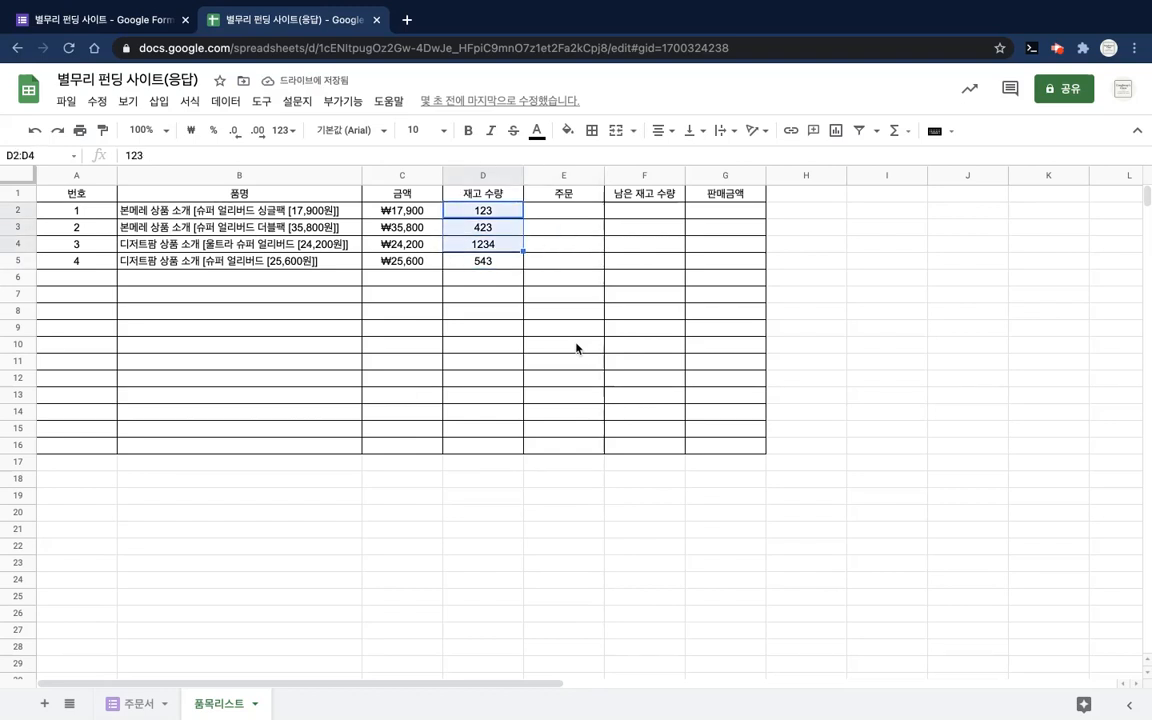
key(Right)
key(Down)
key(Up)
key(Left)
key(Down)
key(Down)
key(Down)
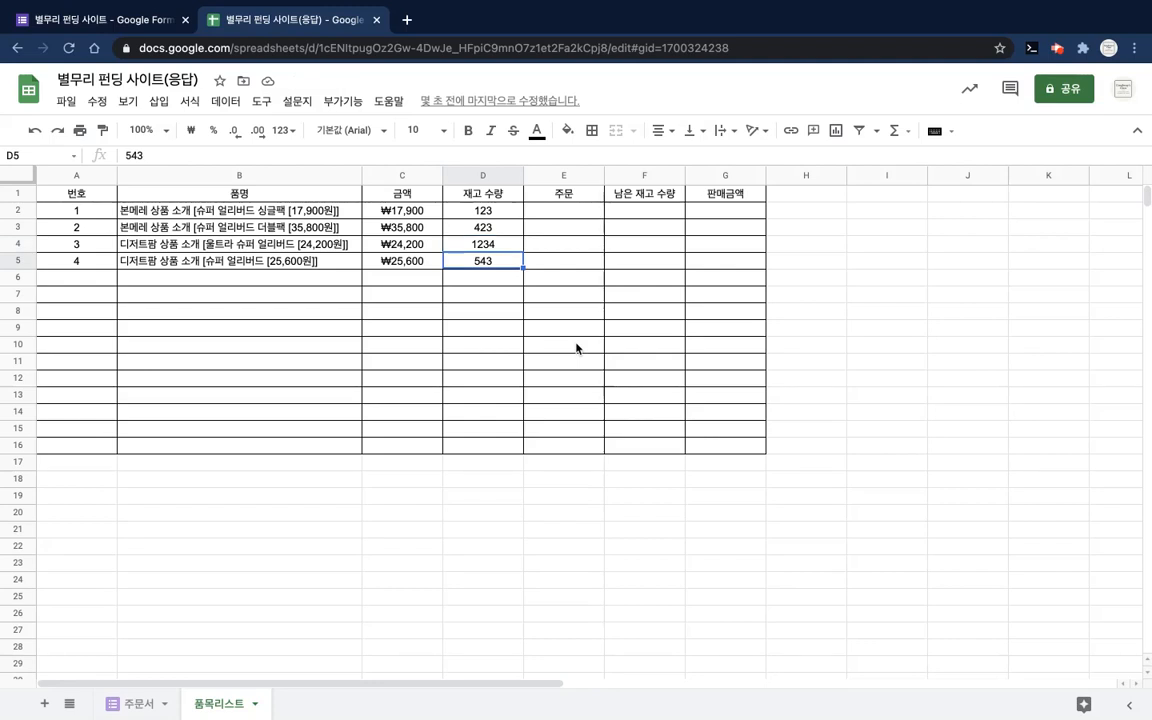
key(Right)
key(Up)
key(Up)
key(Up)
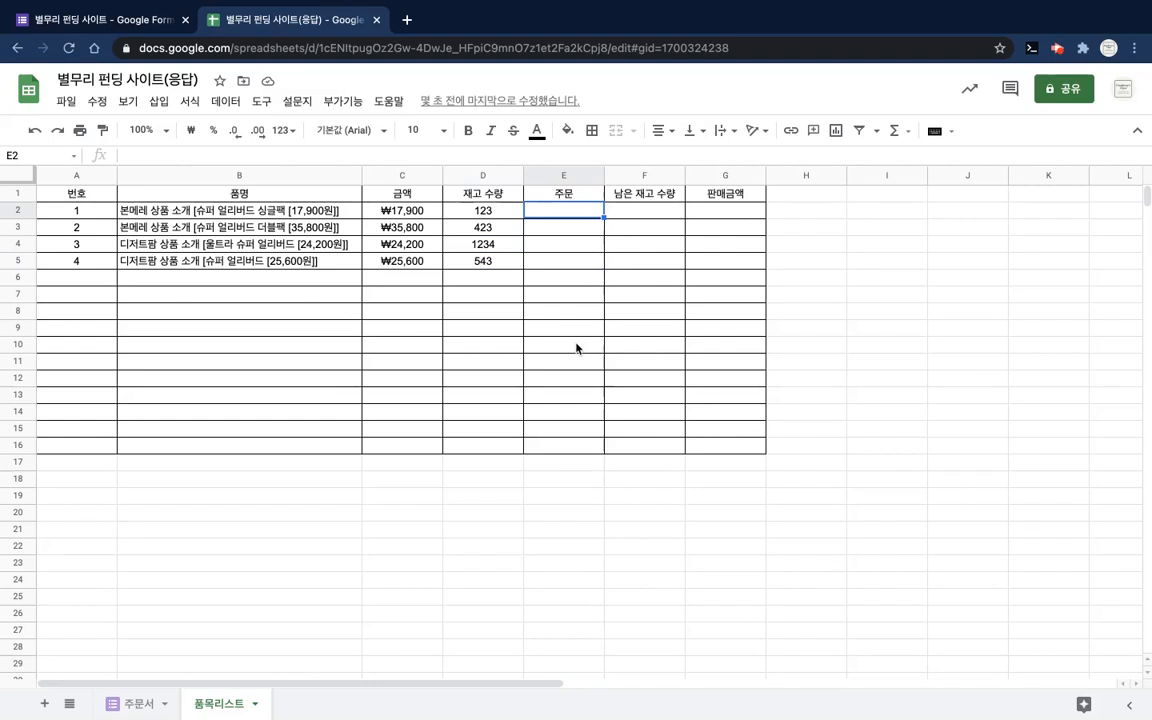
Step: Enter the remaining stock formula =D2-E2 in F2 and accept the suggested autofill for F3:F5
click(630, 218)
click(573, 219)
key(Right)
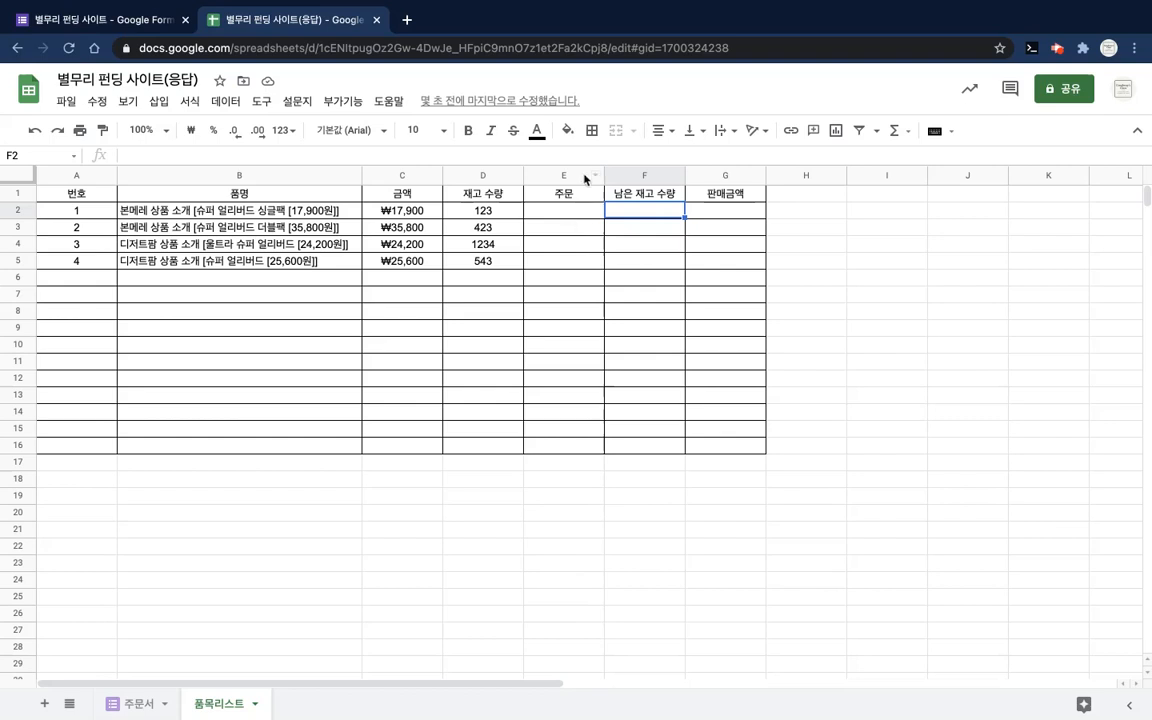
text(=)
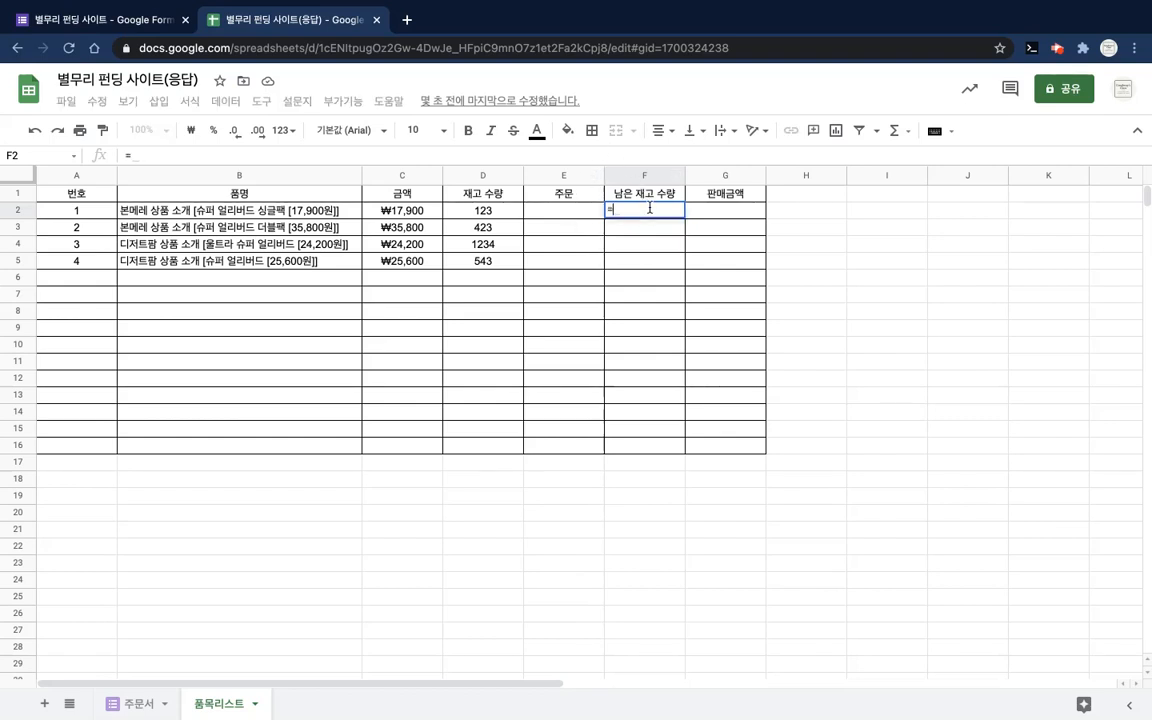
click(148, 155)
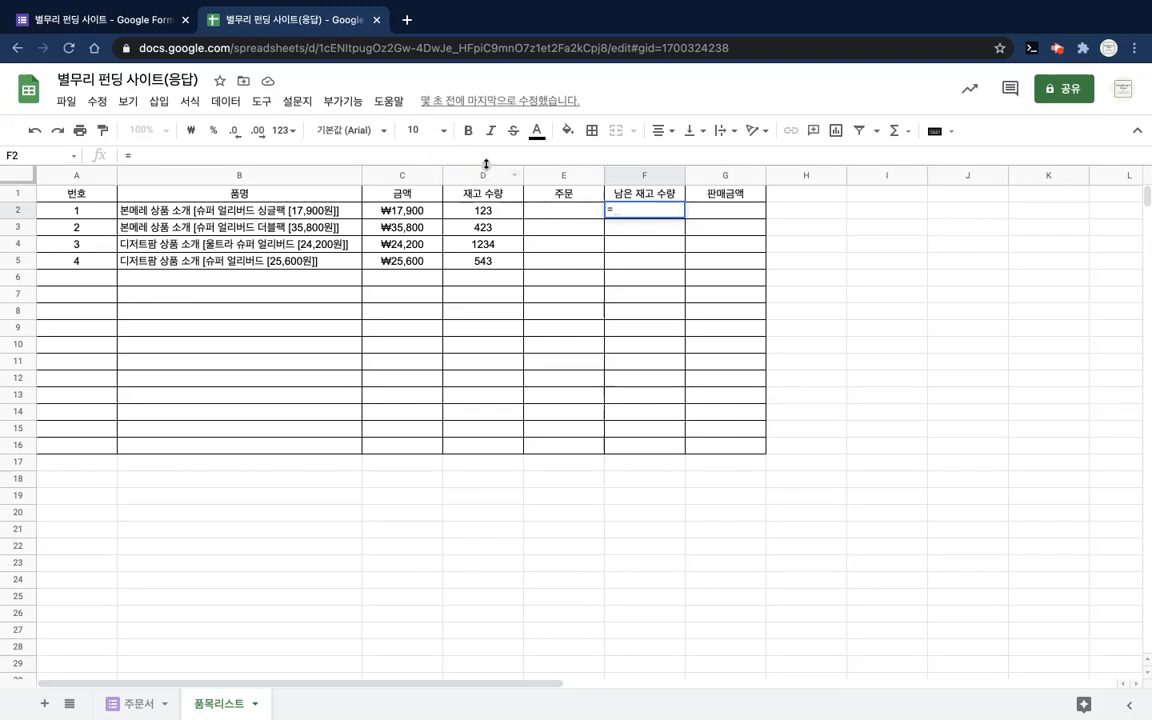
click(476, 212)
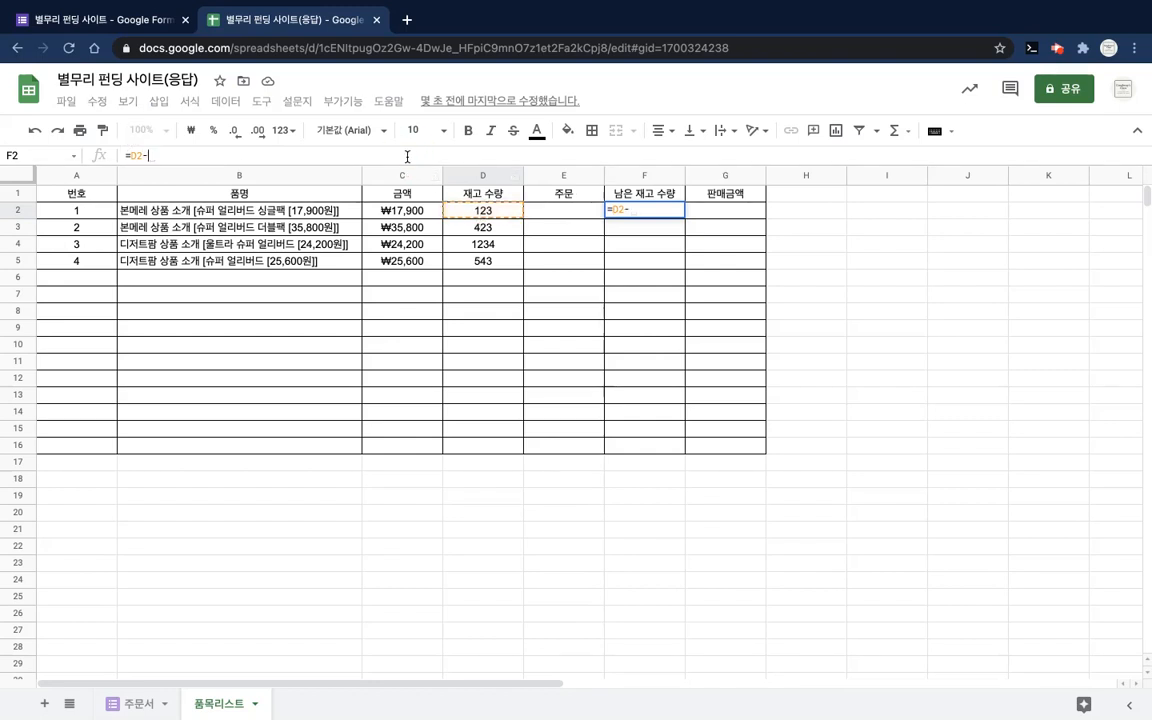
text(-)
click(588, 211)
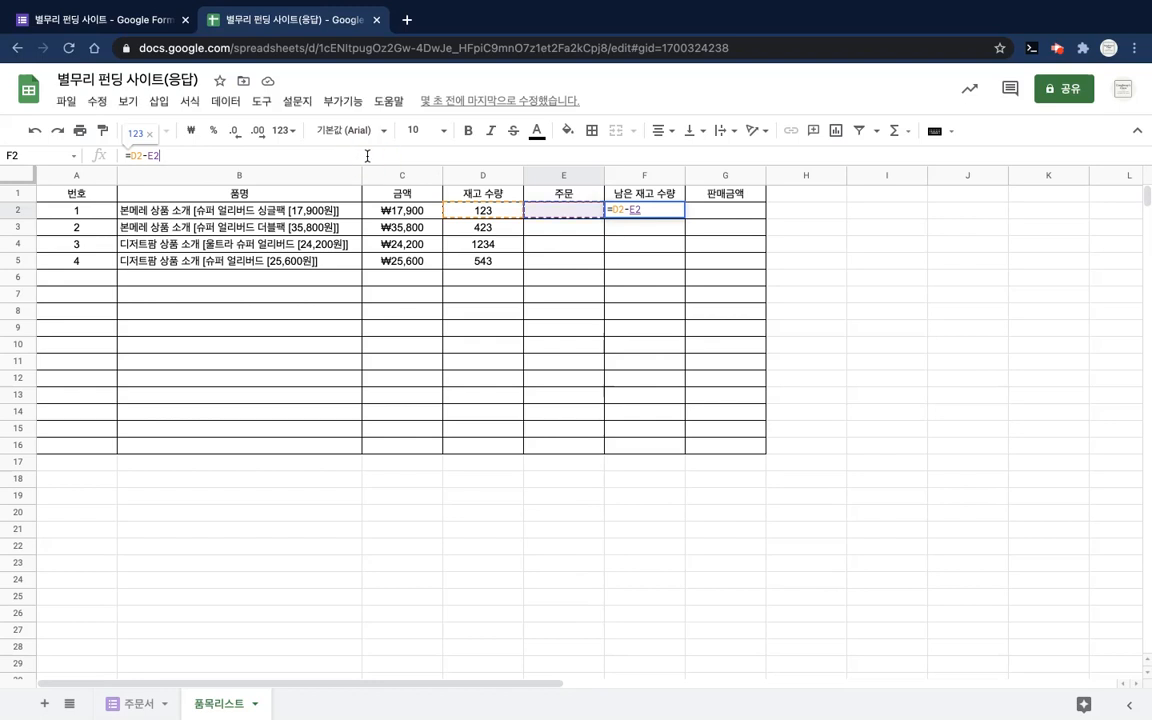
key(Return)
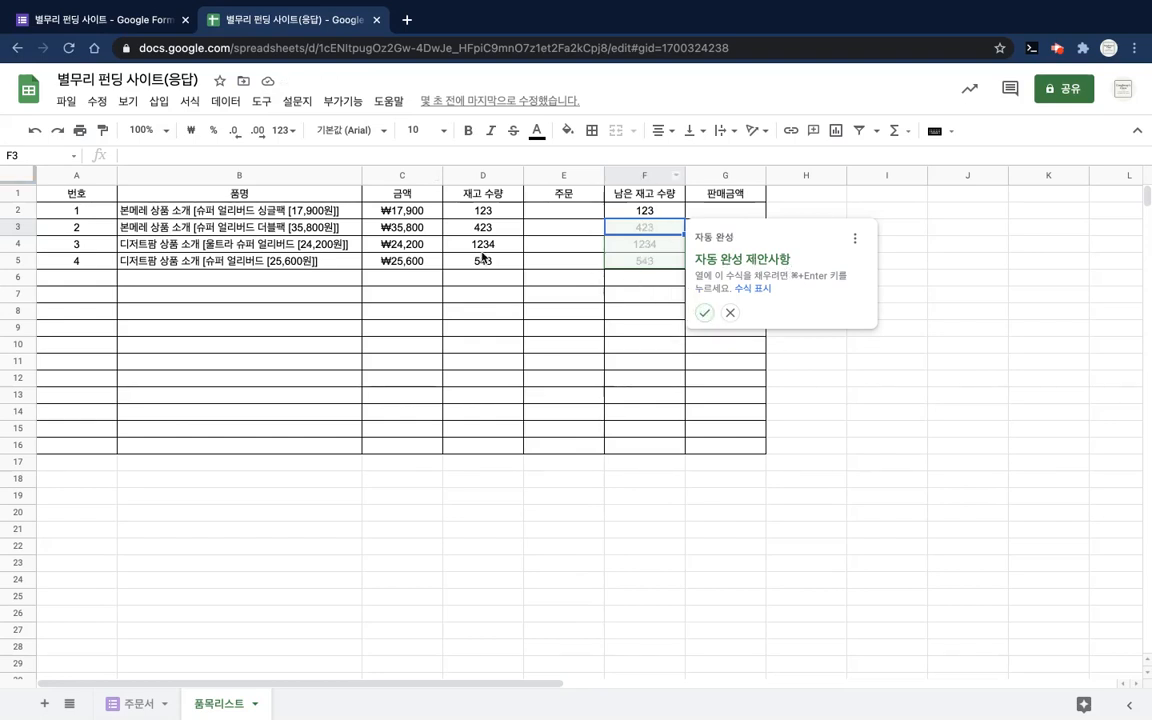
click(704, 315)
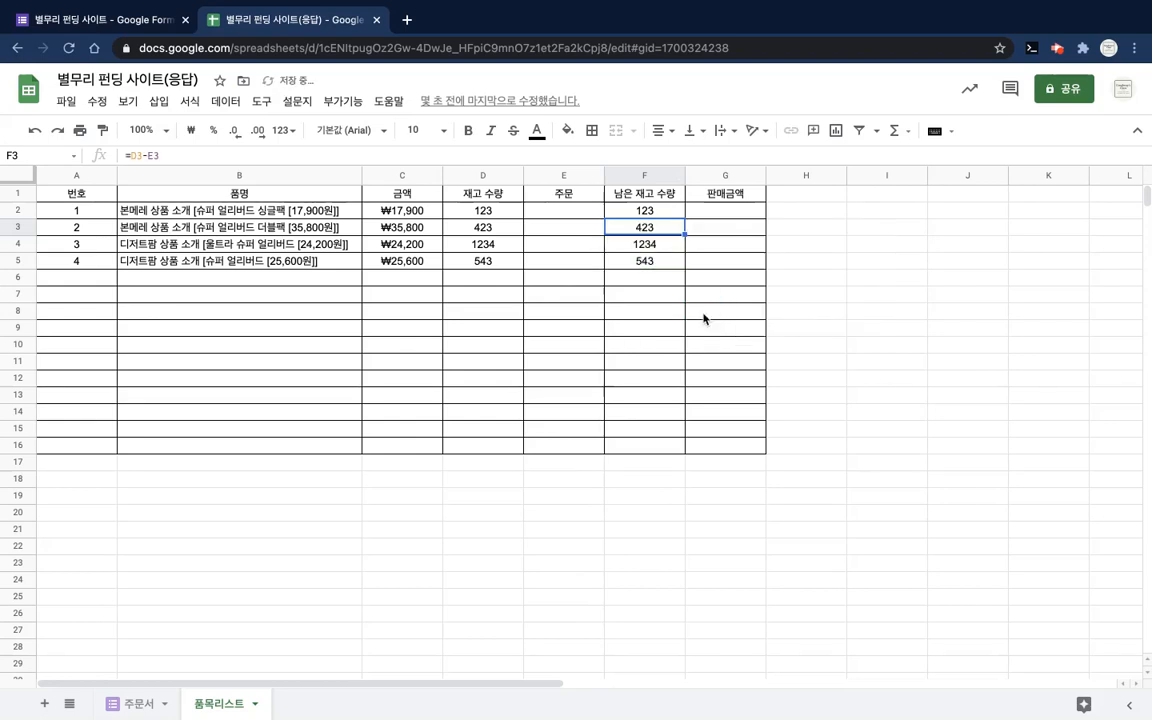
Step: Clear the autofilled remaining stock formulas from F3 downward in the 남은 재고 수량 column
key(Down)
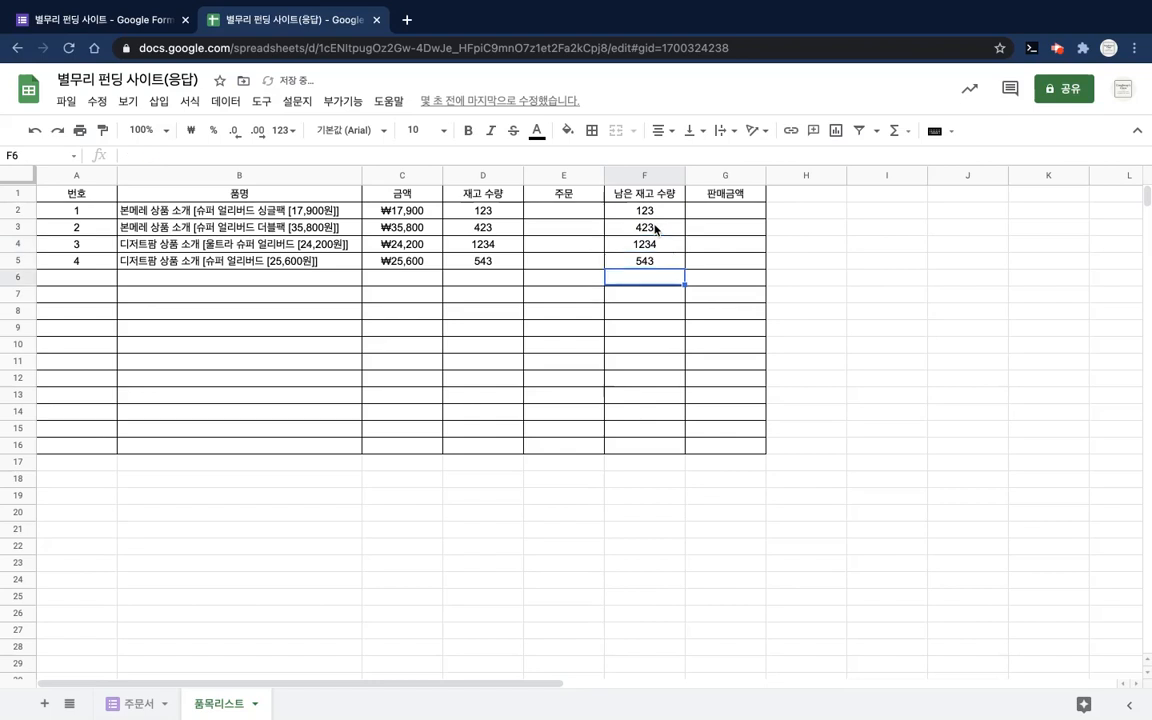
click(655, 229)
key(shift+Down)
key(shift+Down)
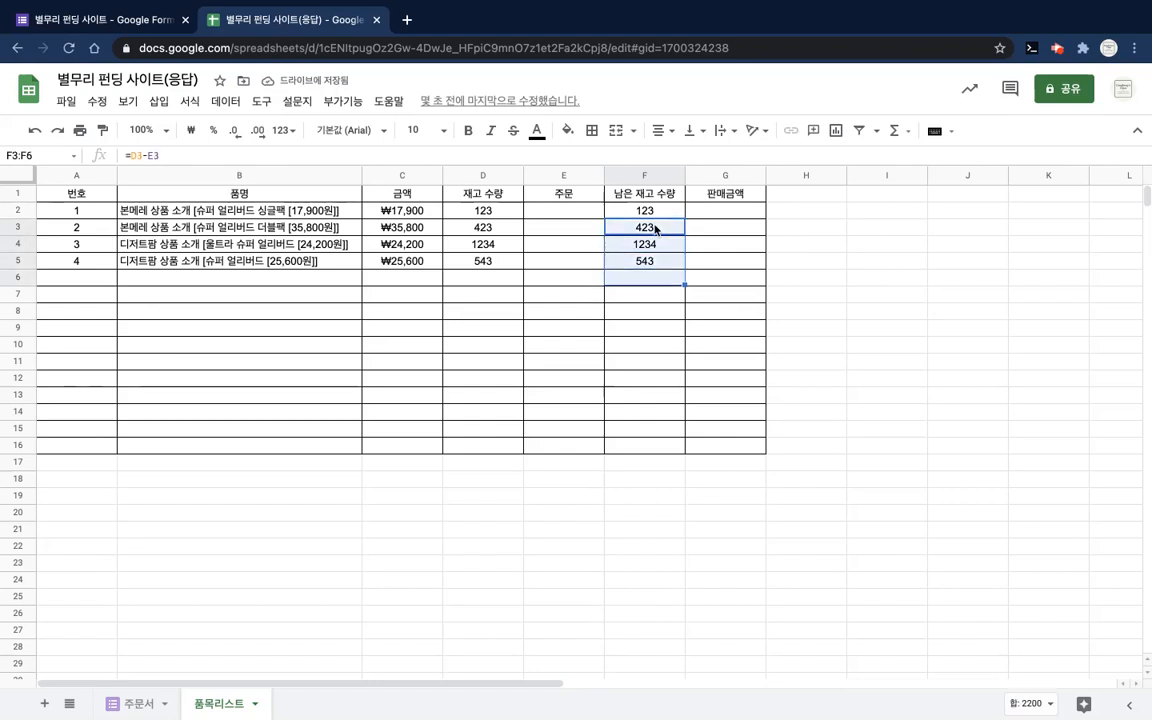
key(Delete)
key(shift+Down)
Step: Fill the remaining stock formula from F2 down through F16 in the 남은 재고 수량 column
click(669, 215)
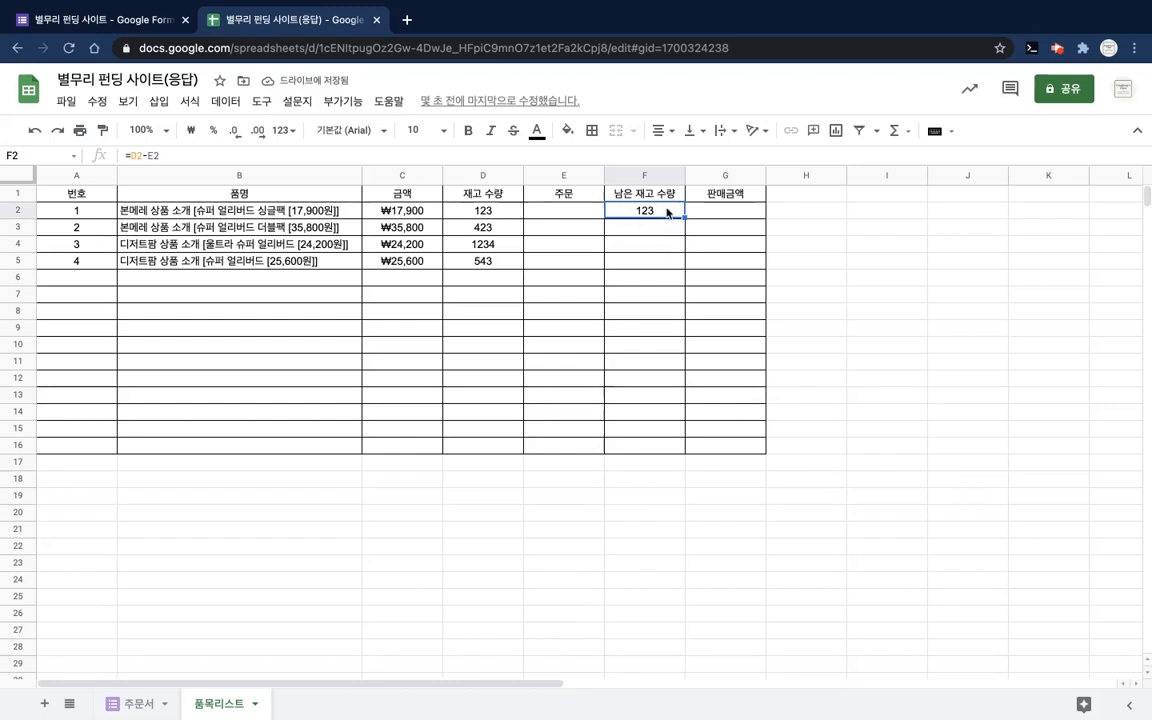
click(685, 217)
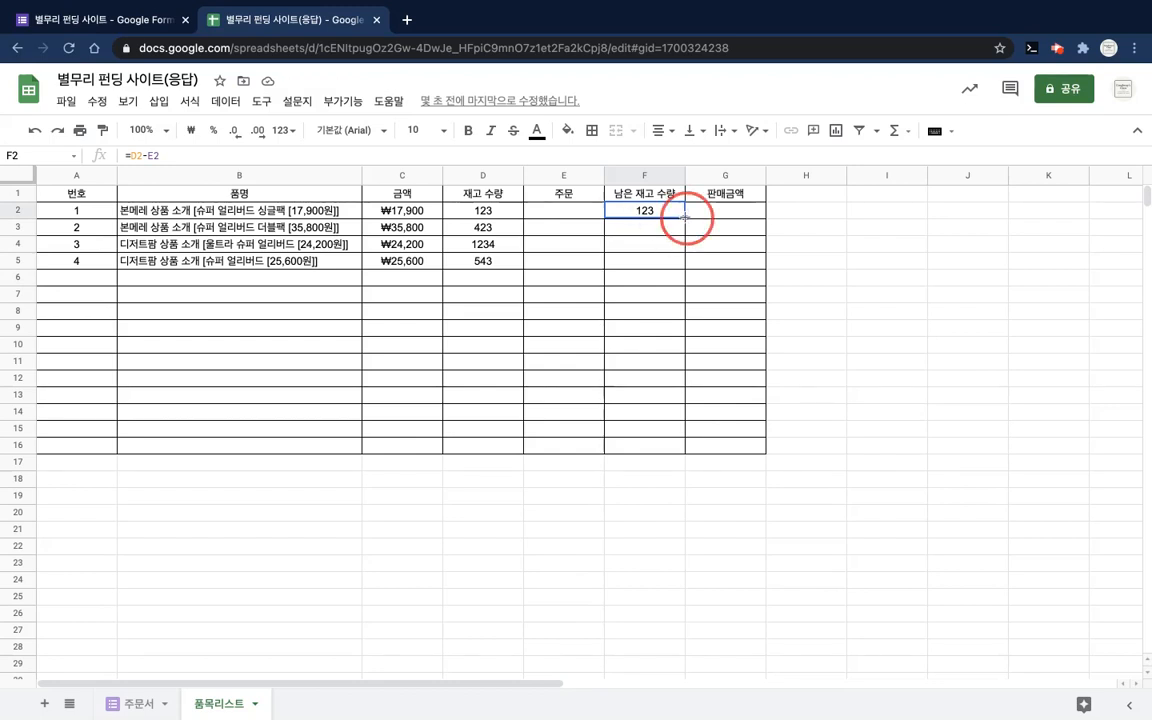
drag(685, 217, 685, 453)
Step: Check the formulas in the filled cells of the 남은 재고 수량 column, row by row down the table
click(662, 227)
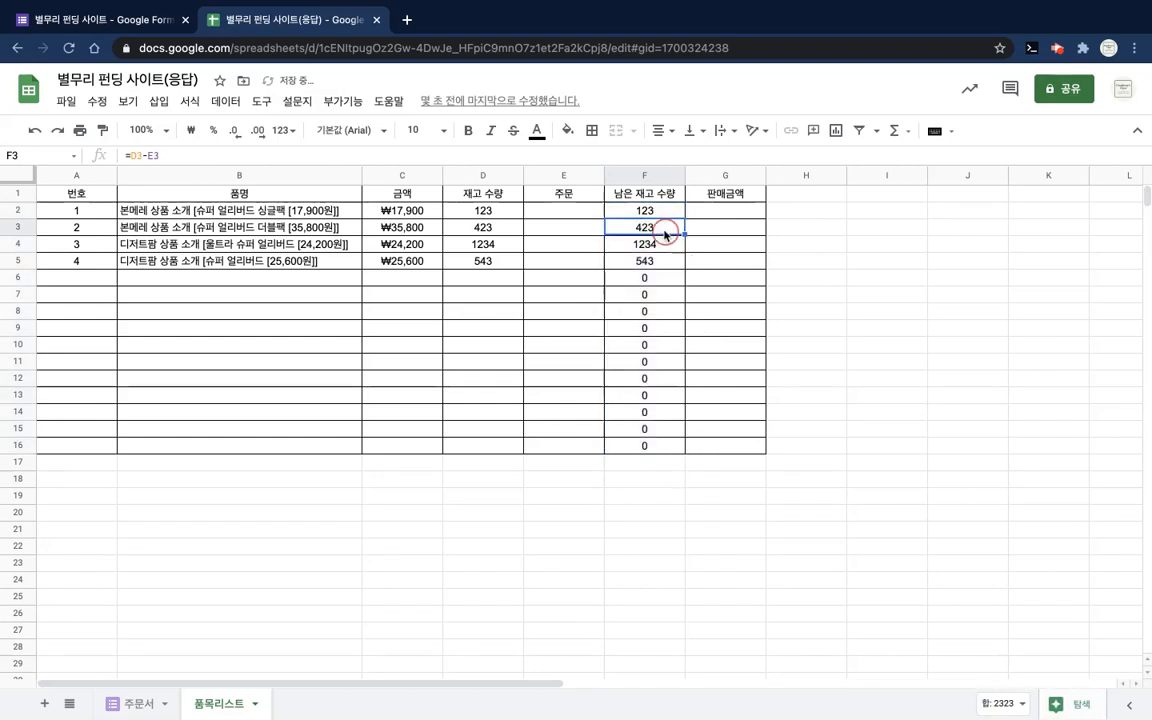
click(663, 254)
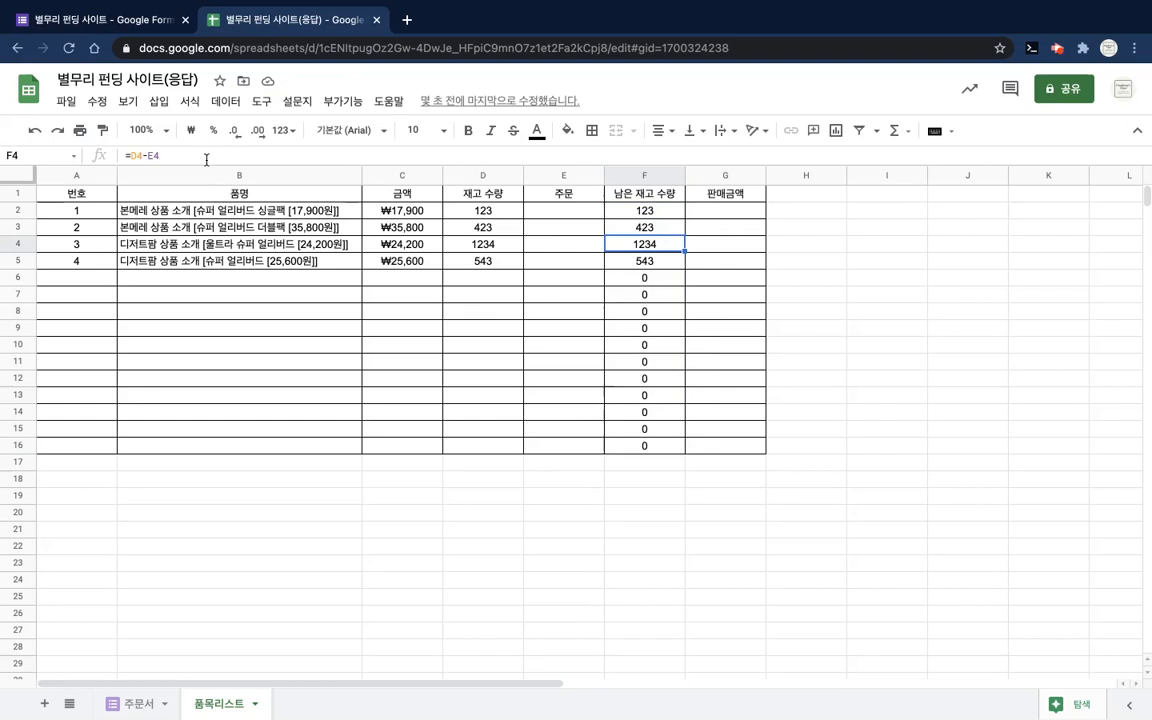
click(665, 229)
key(Down)
key(Down)
key(Down)
key(Down)
key(Down)
key(Down)
key(Down)
key(Down)
key(Down)
key(Up)
key(Up)
key(Up)
key(Up)
key(Up)
key(Up)
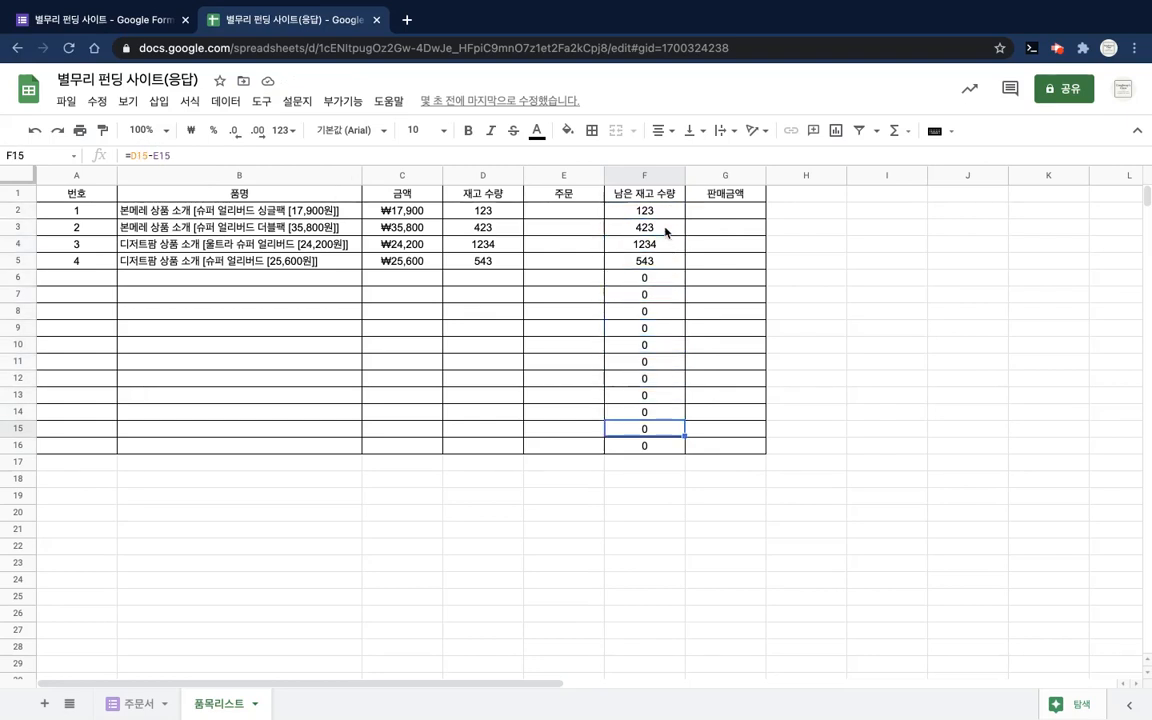
key(Up)
key(Up)
key(Up)
key(Up)
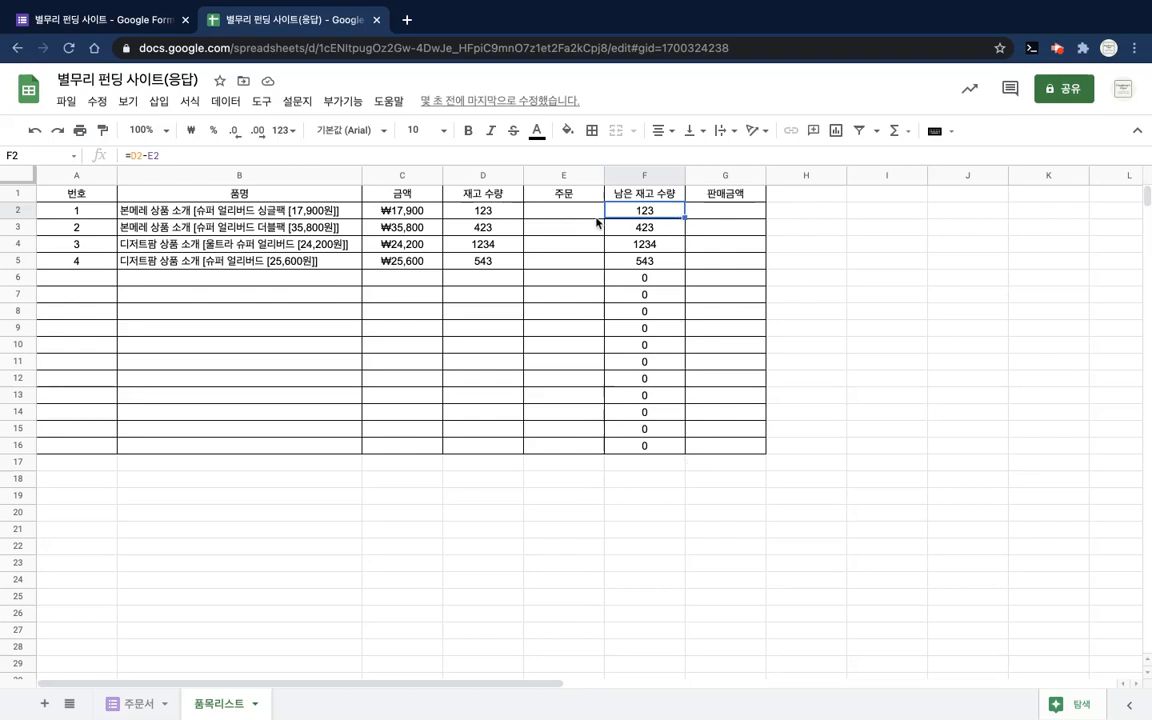
click(665, 280)
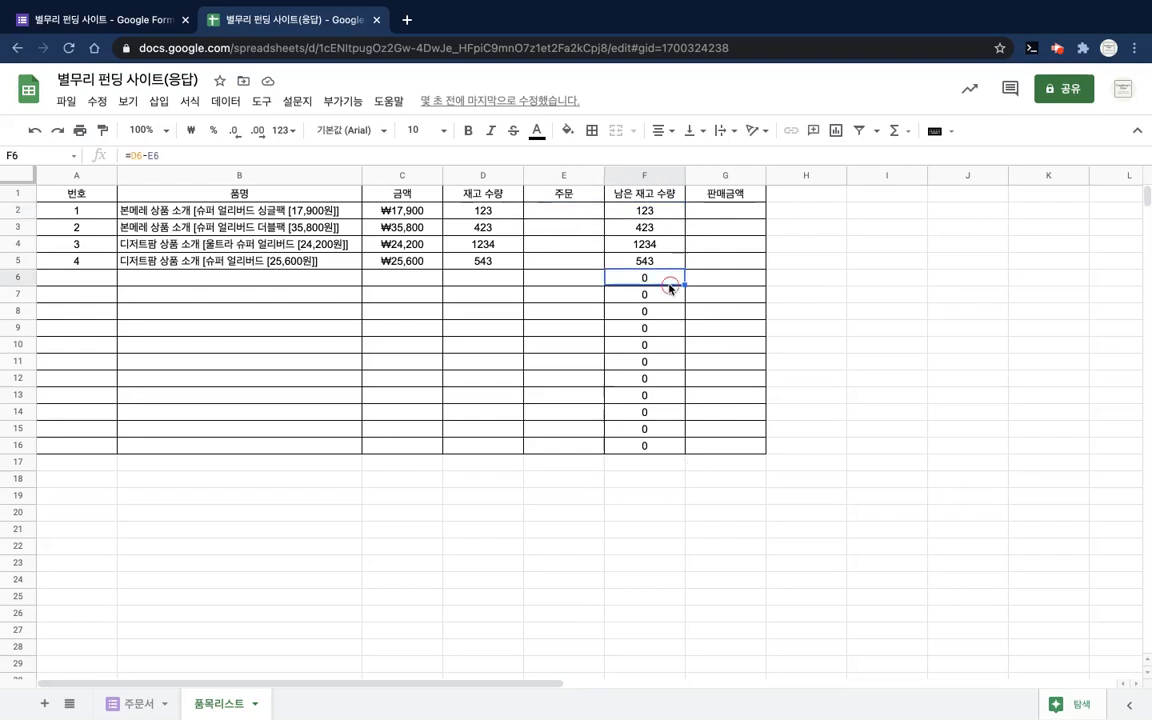
Step: Compare the 주문 and 판매금액 cells of the first product with the product quantity columns H and I on the 주문서 sheet
click(741, 211)
click(561, 217)
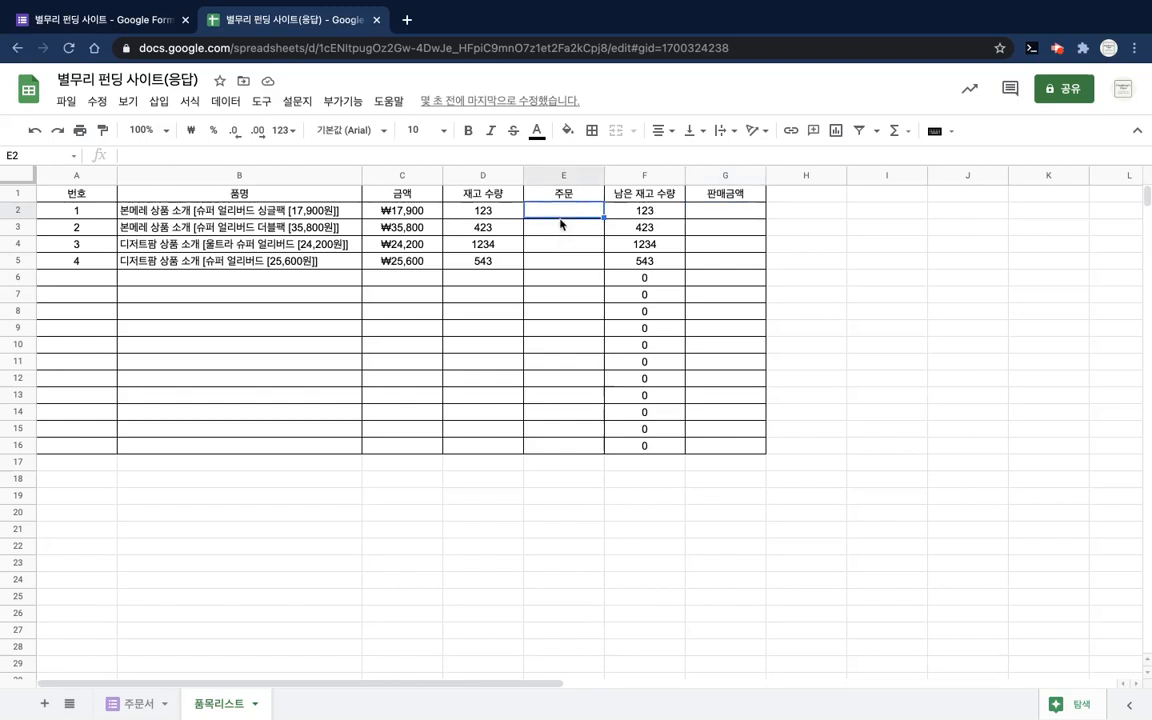
click(703, 211)
click(280, 213)
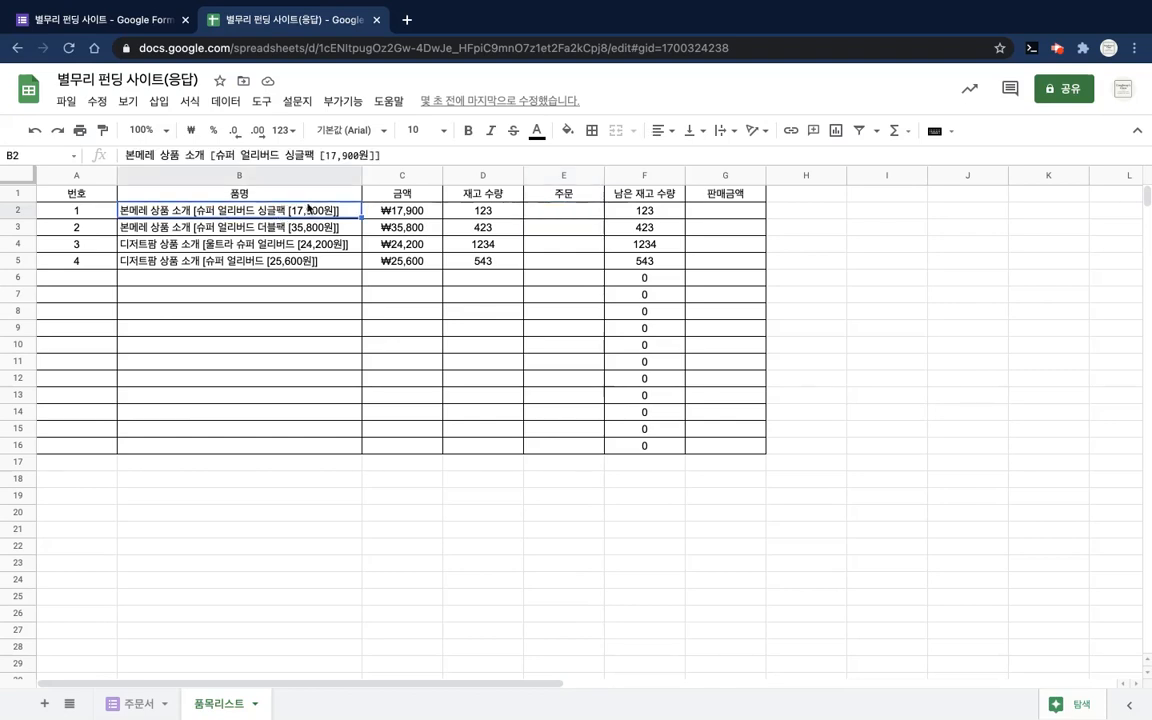
click(562, 215)
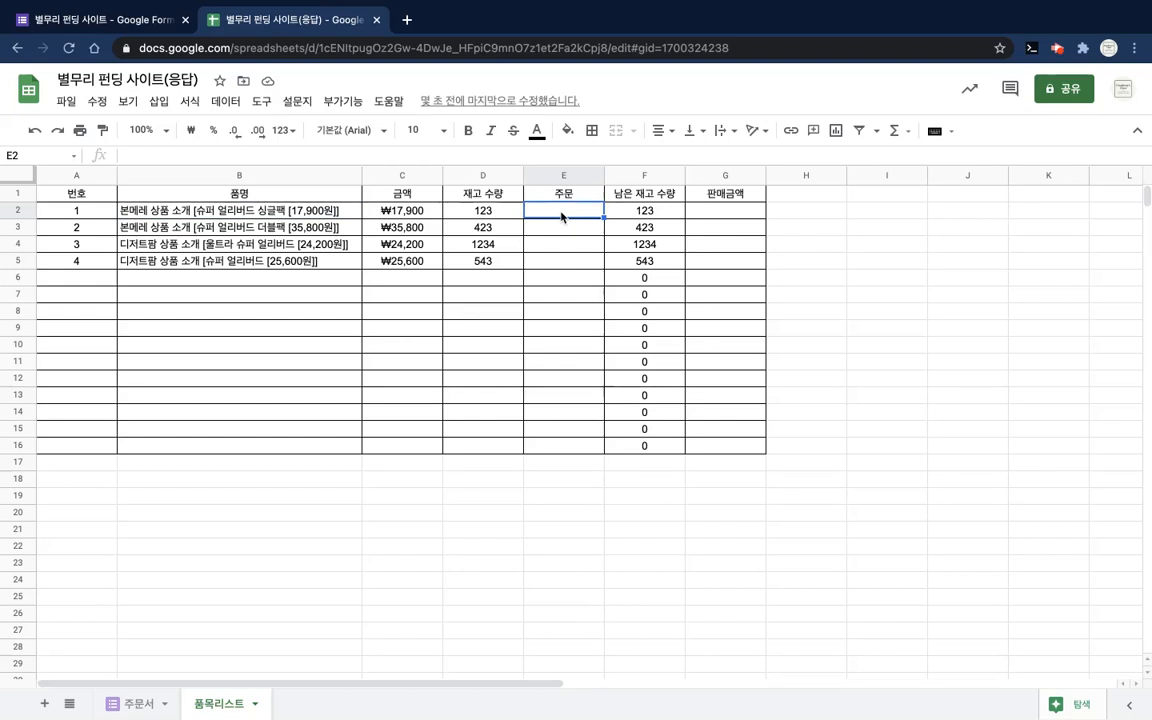
click(128, 703)
click(944, 214)
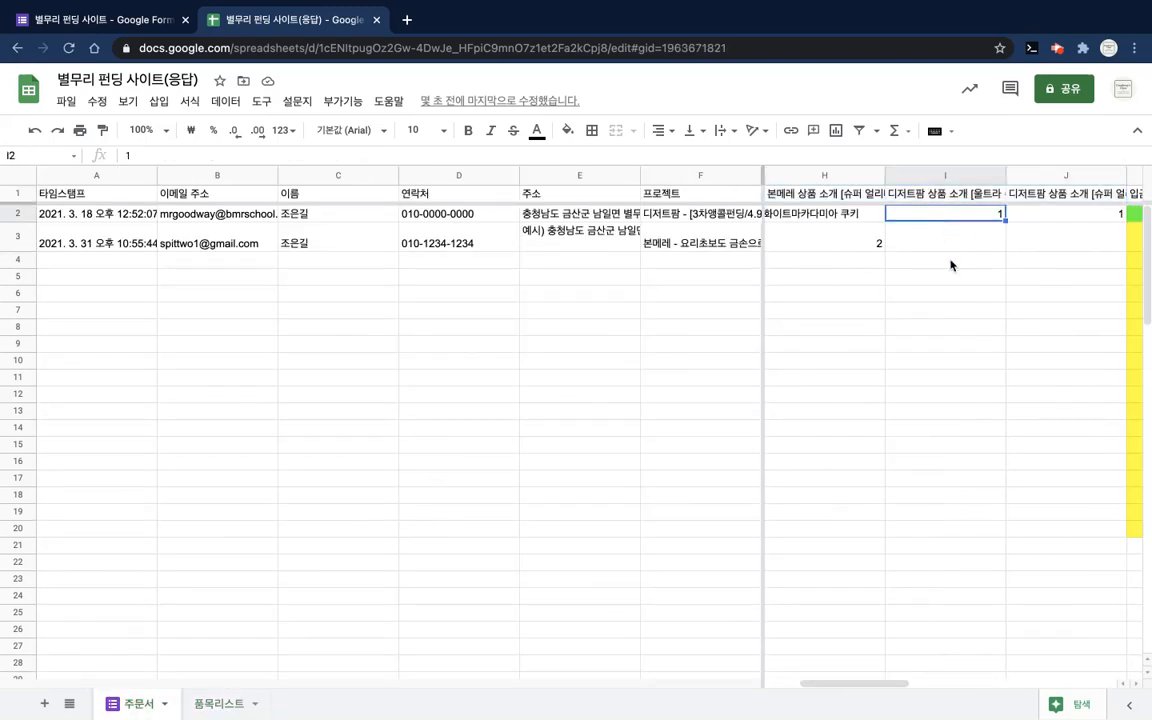
click(962, 243)
click(878, 240)
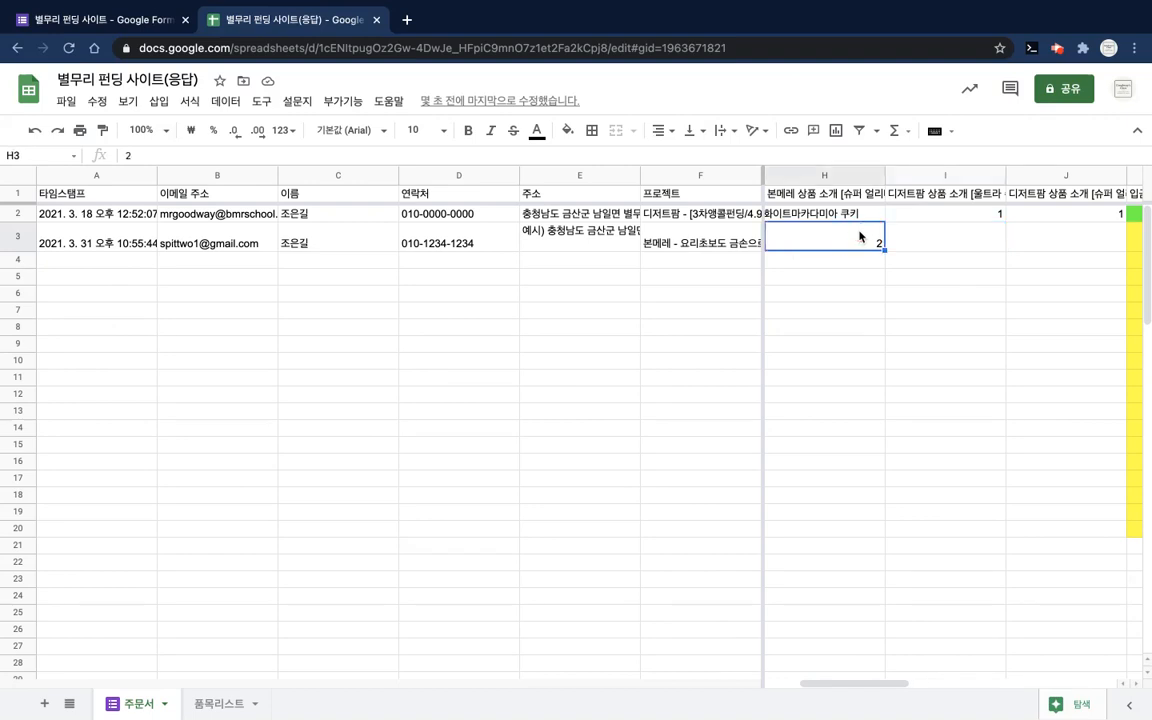
click(955, 215)
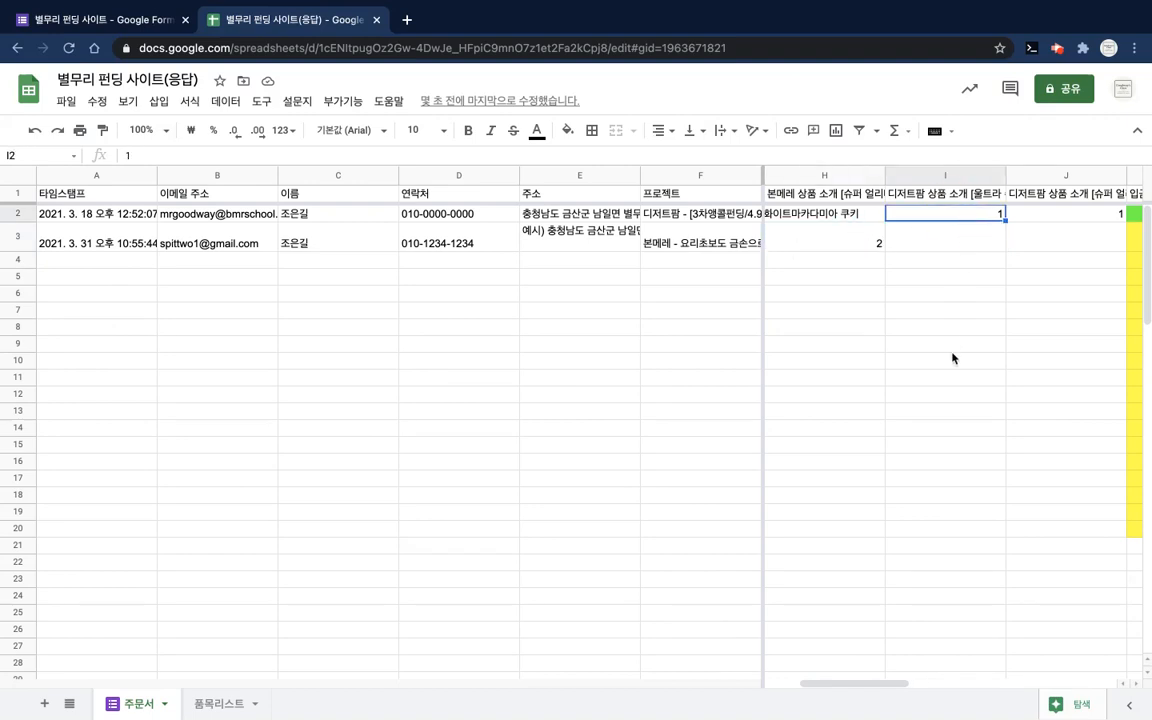
drag(970, 216, 986, 628)
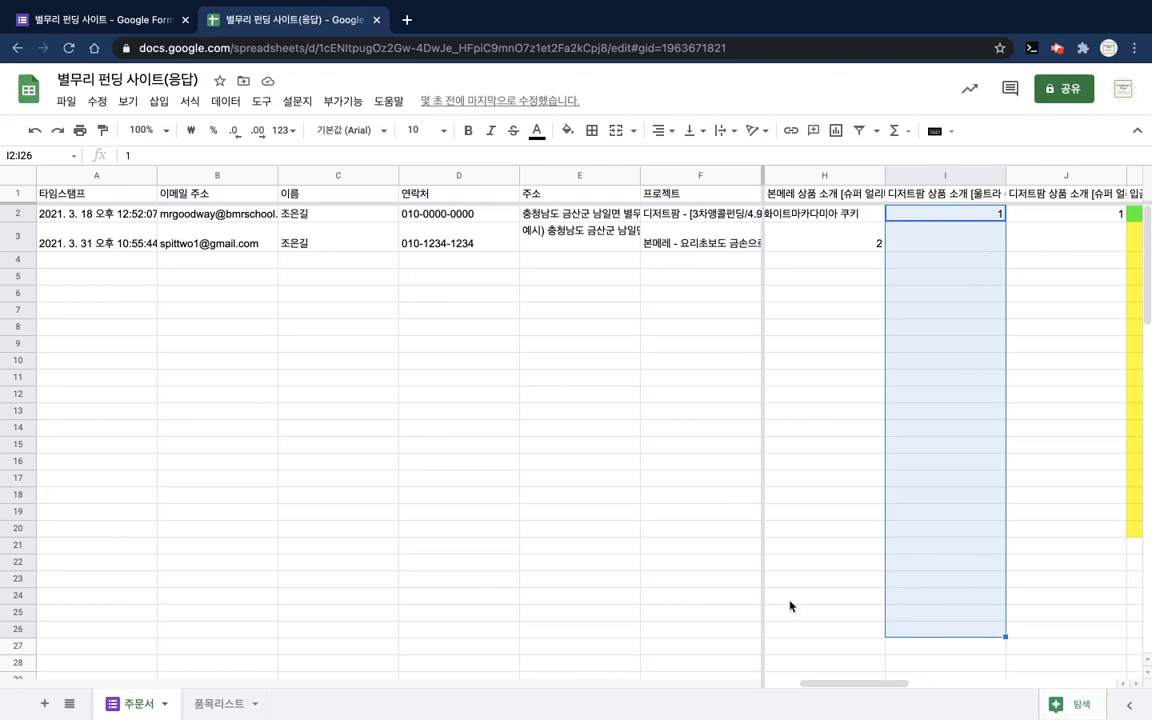
Step: Start a SUM formula in E2 of the 품목리스트 sheet and try to reference column G of the 주문서 sheet
click(186, 702)
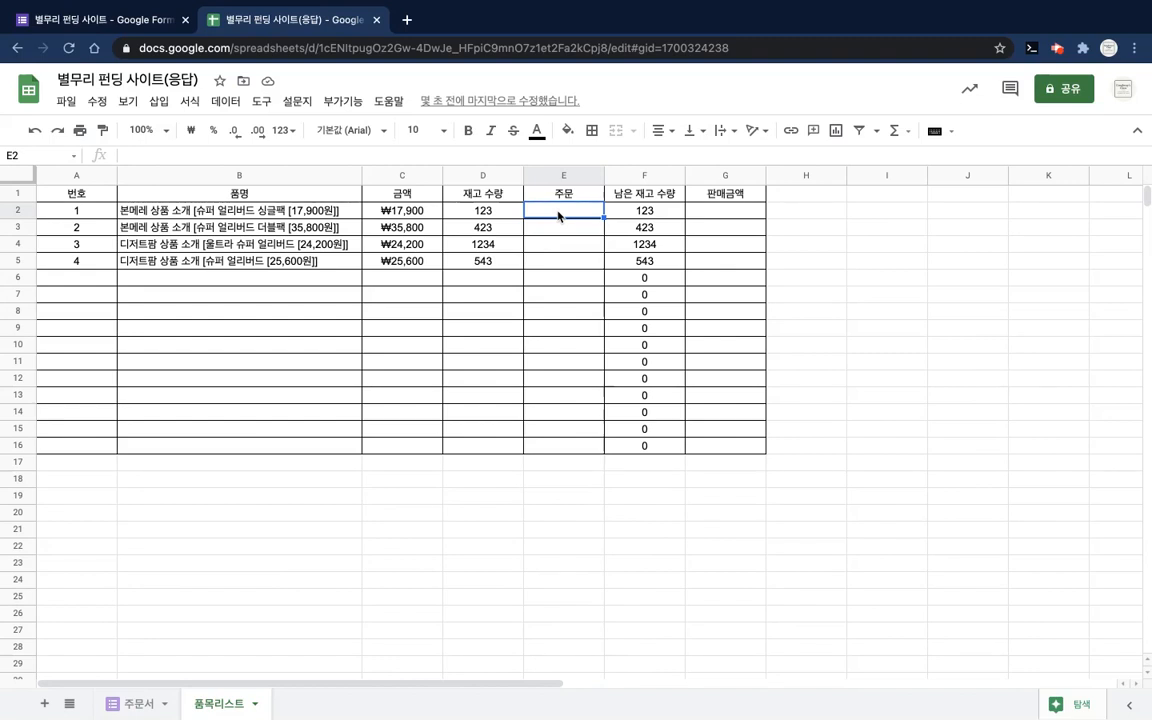
text(=)
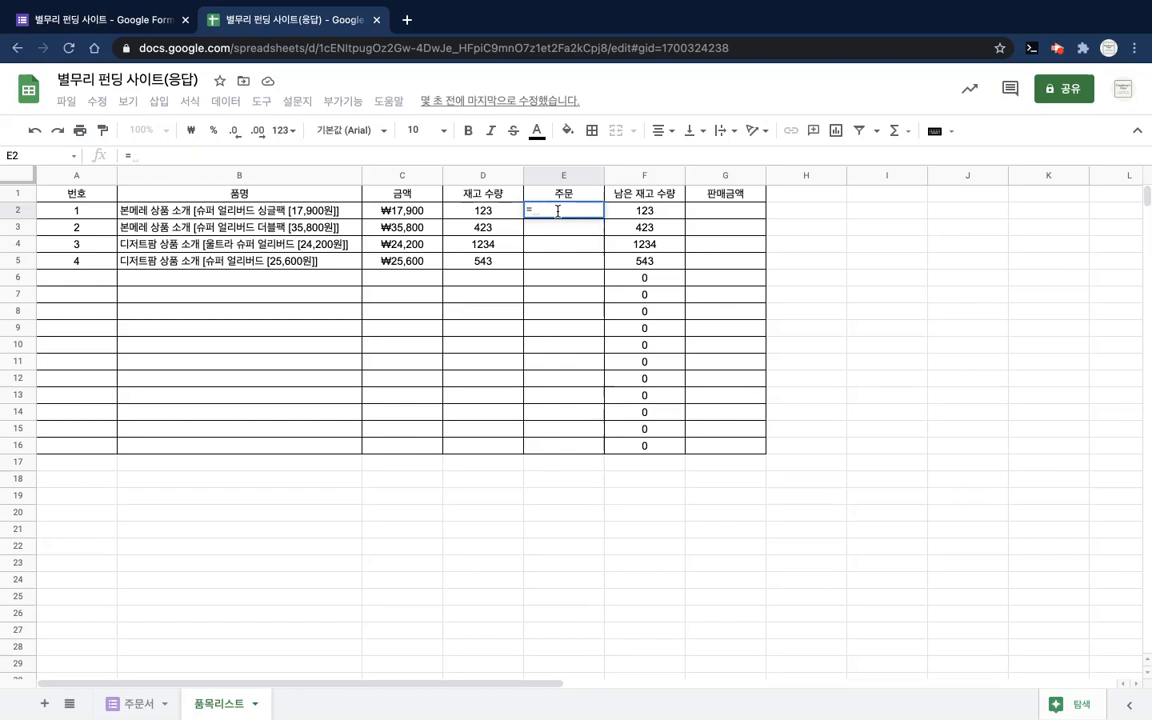
text(네)
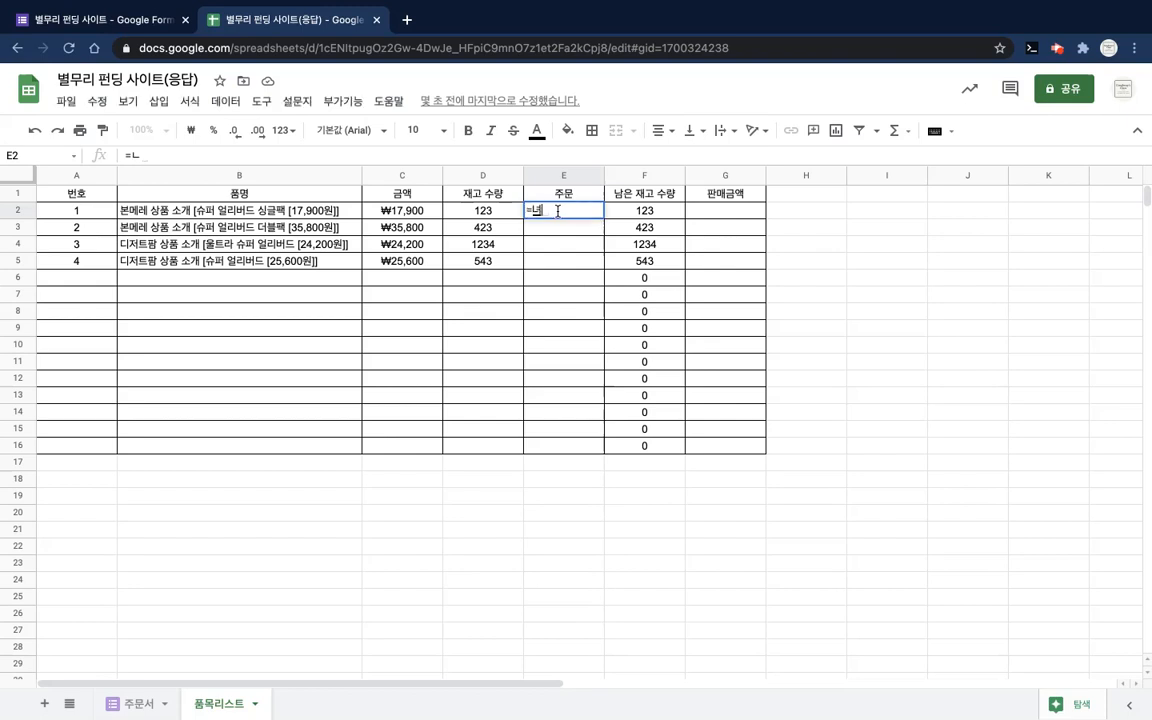
key(BackSpace)
text(sum)
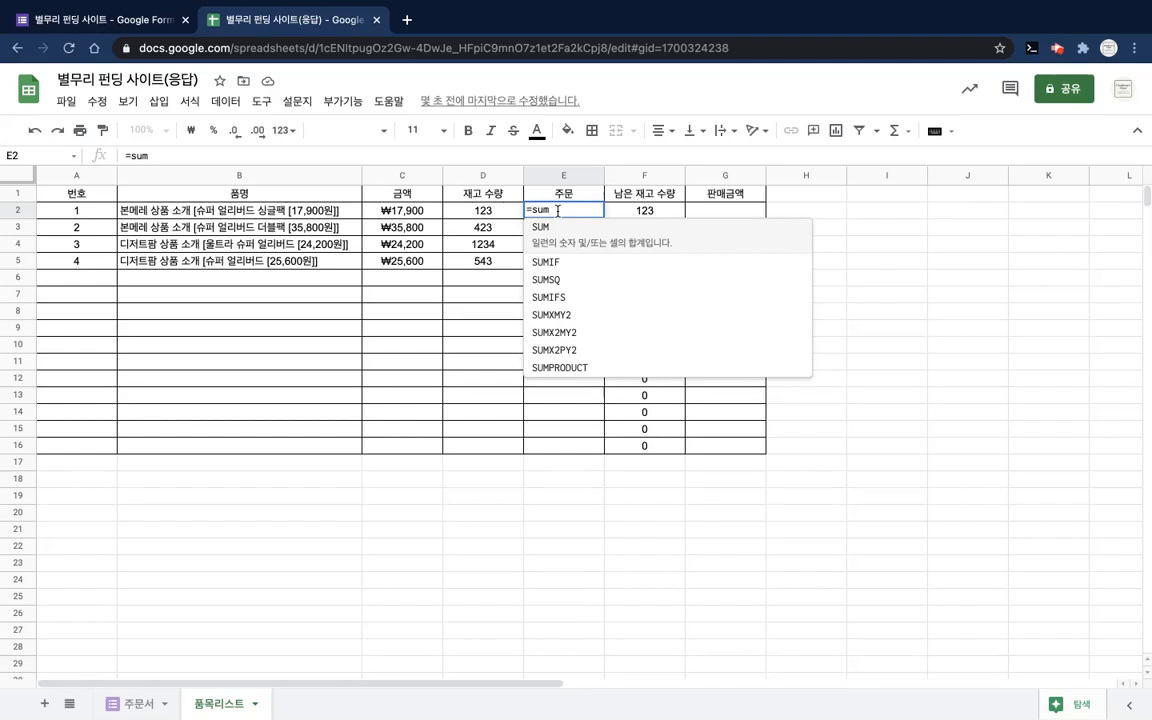
text(()
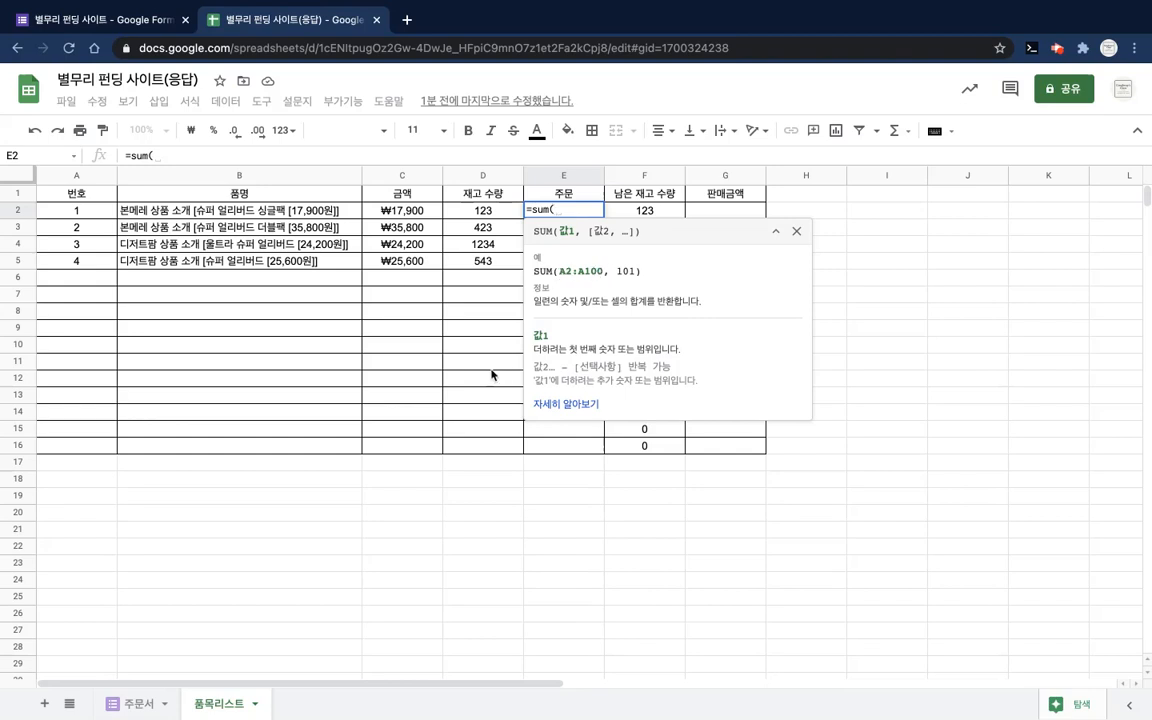
click(573, 211)
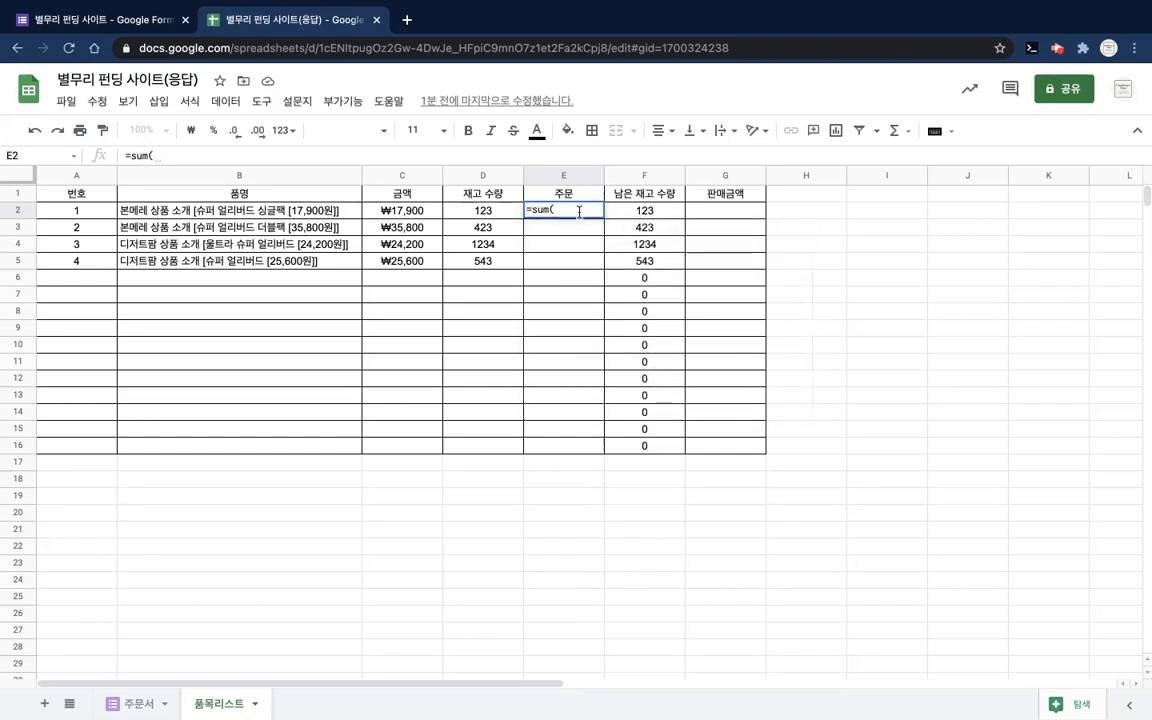
click(573, 211)
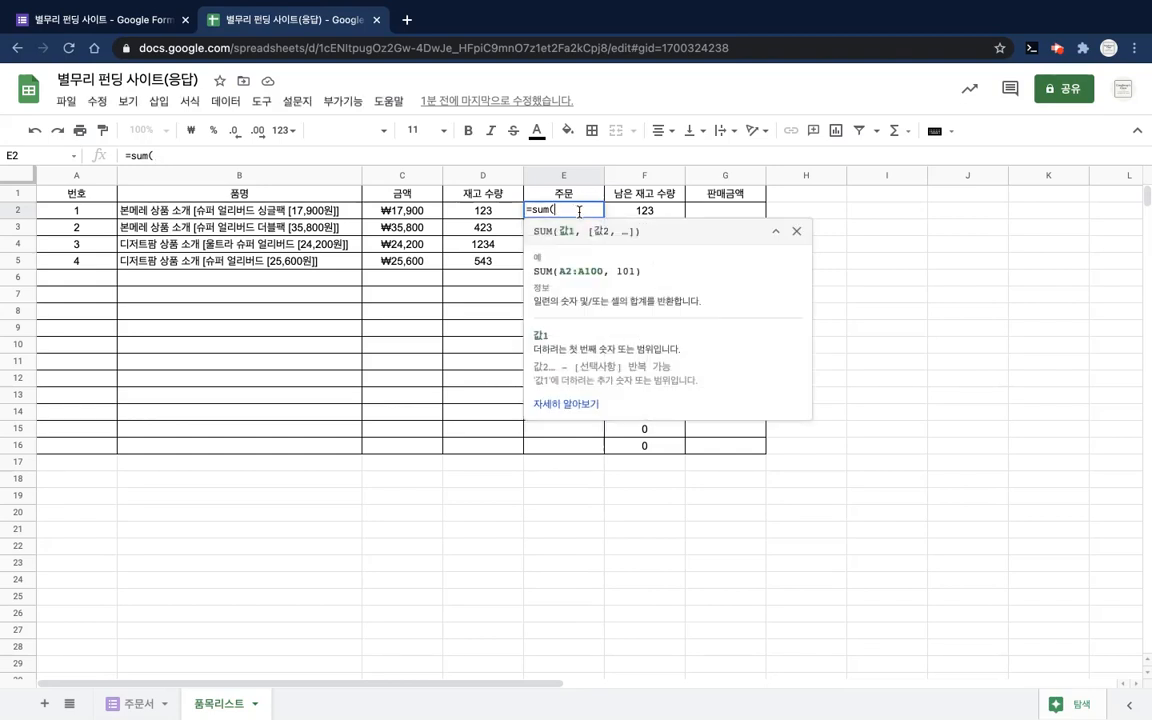
click(124, 708)
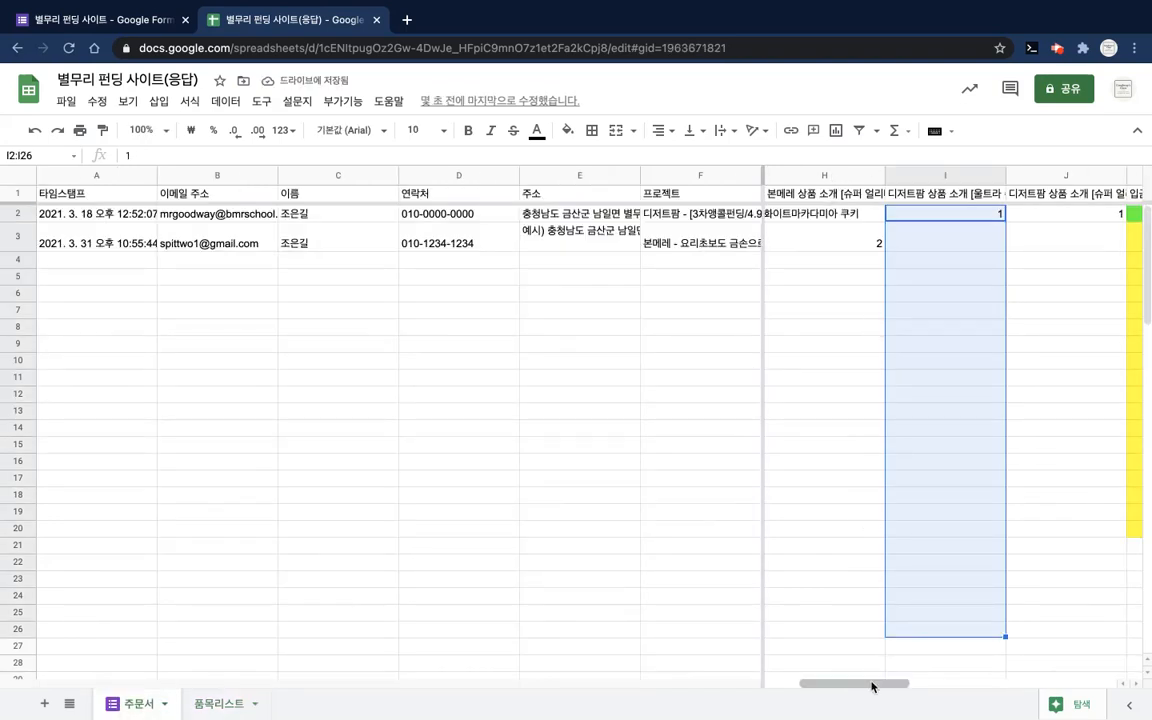
drag(874, 684, 865, 684)
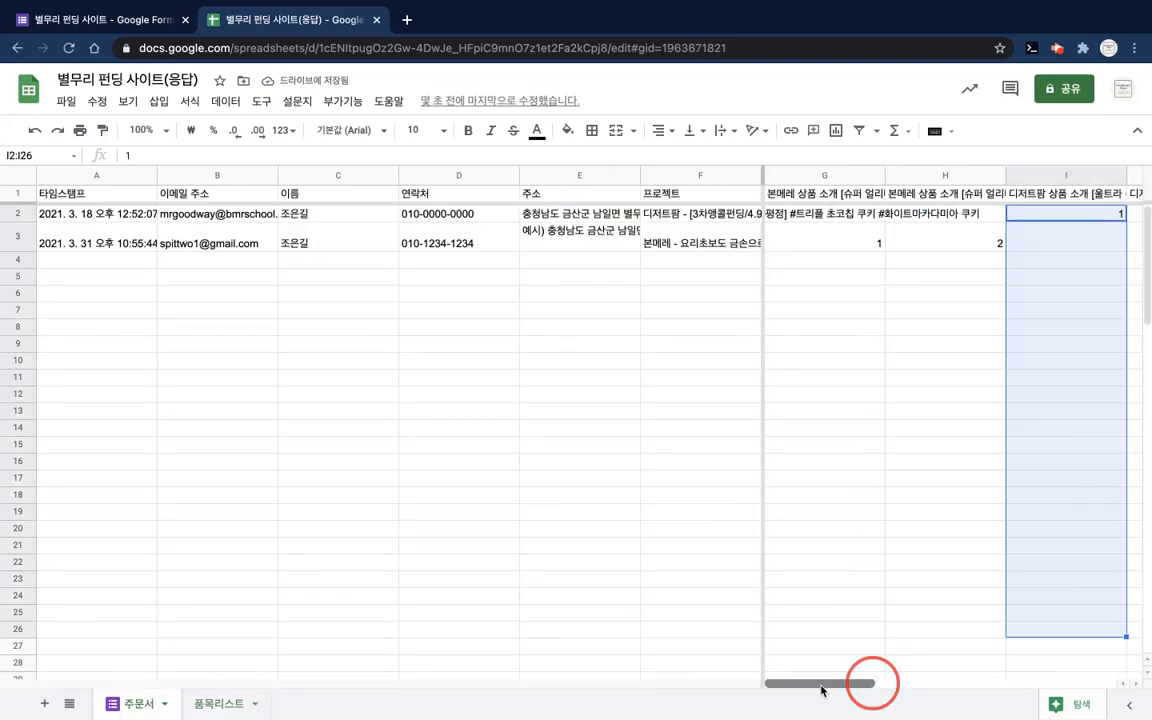
click(823, 175)
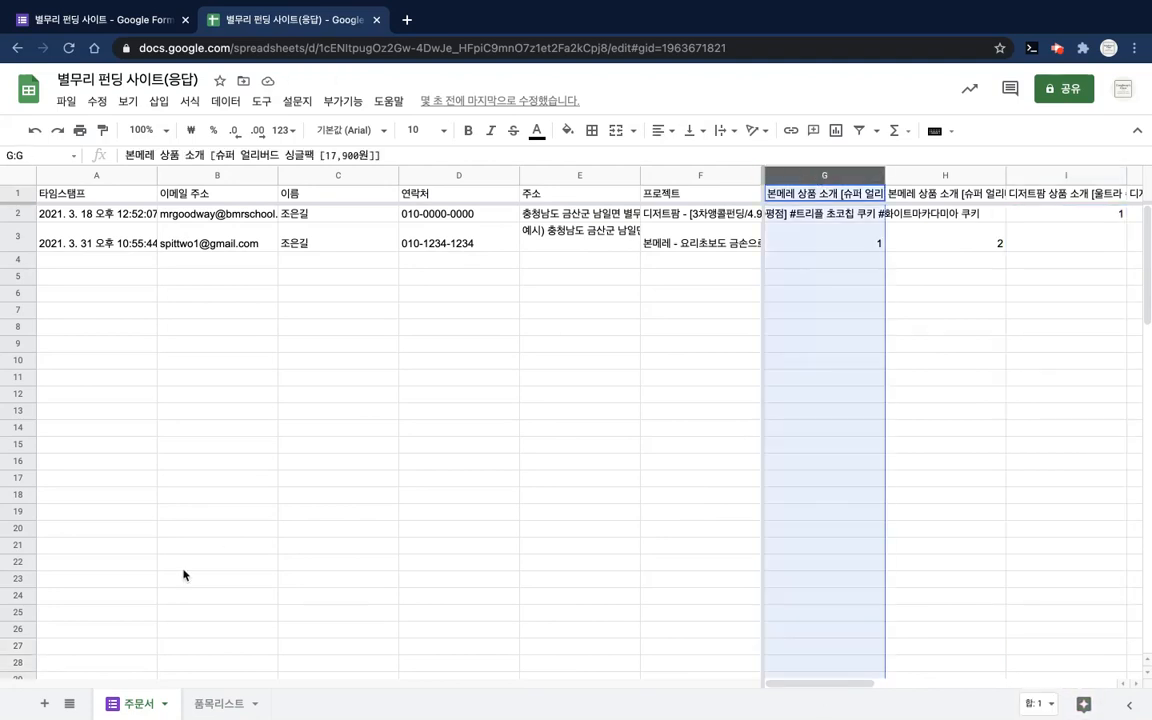
click(218, 703)
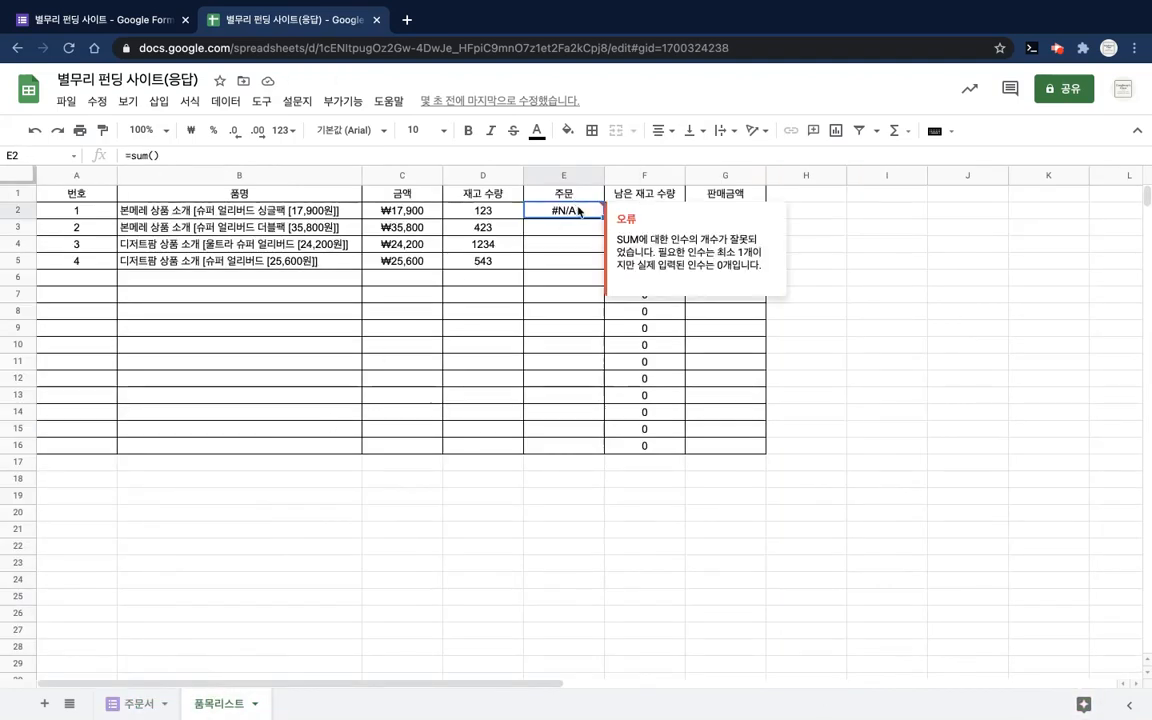
Step: Correct the order count formula in E2 to =sum('주문서'!G:G), totalling the single pack's order column
click(194, 155)
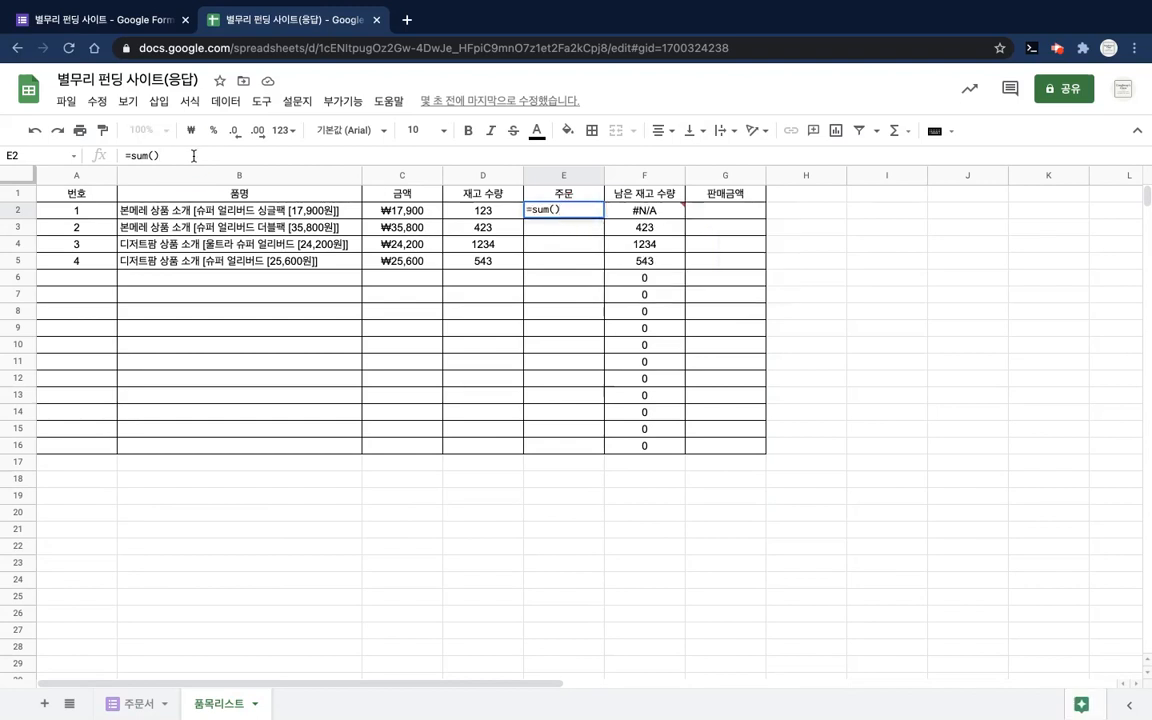
key(BackSpace)
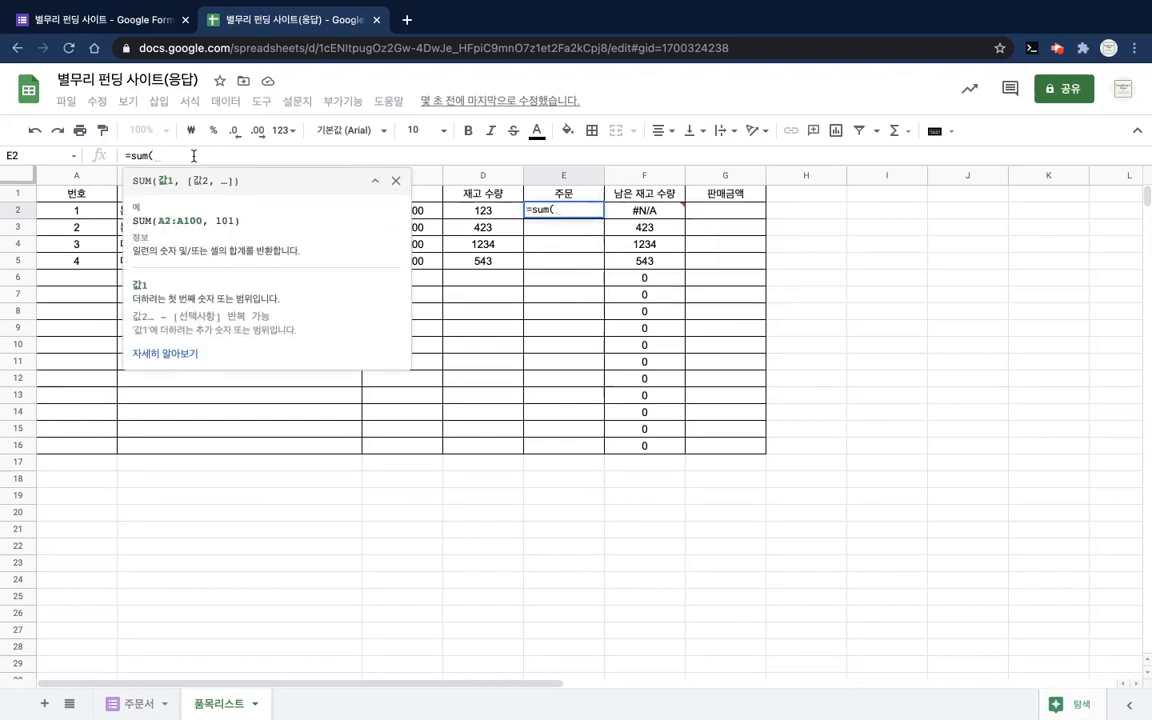
click(132, 706)
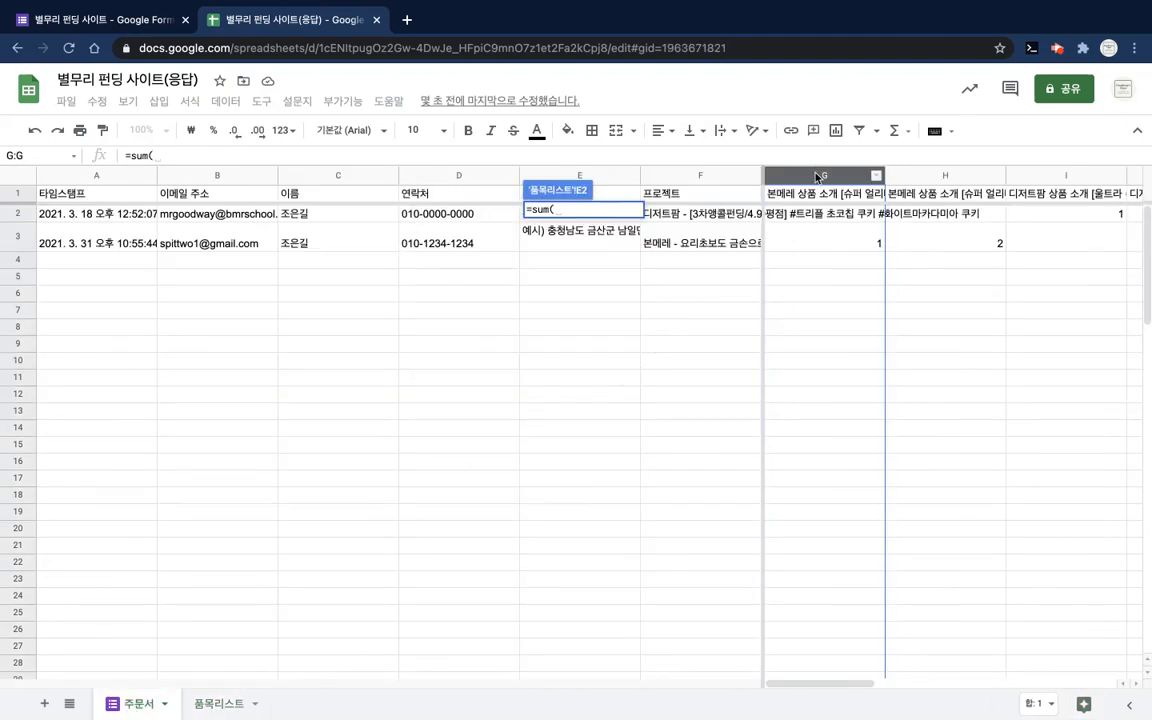
click(818, 177)
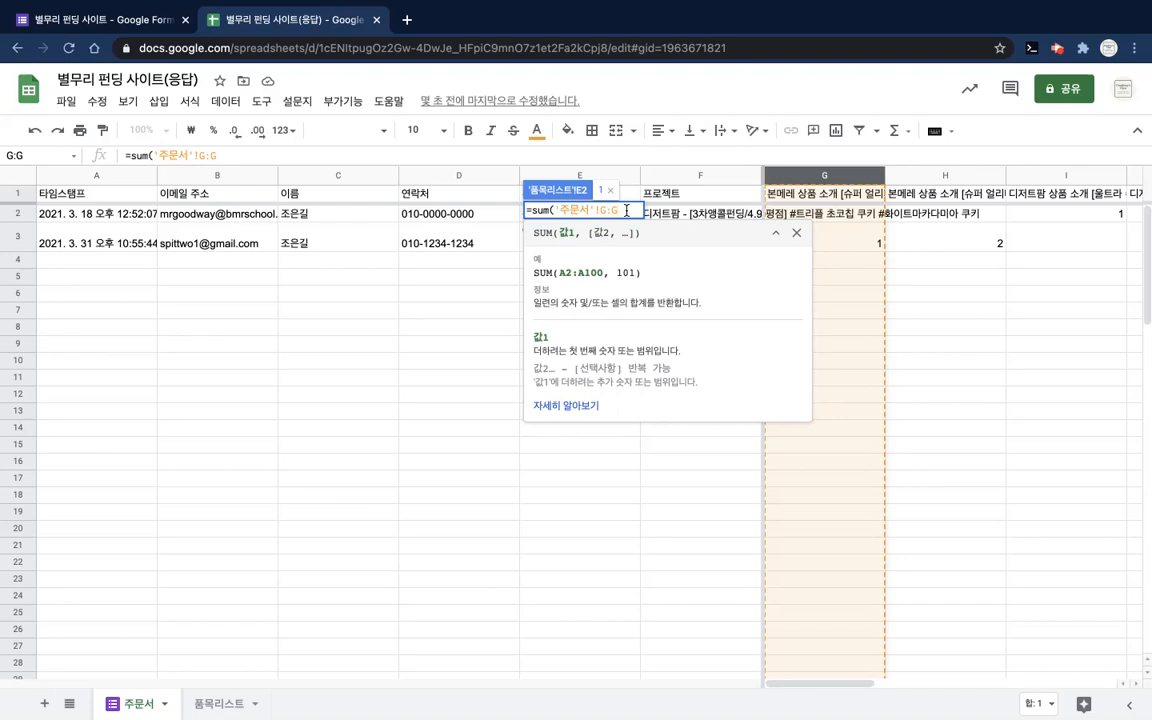
text())
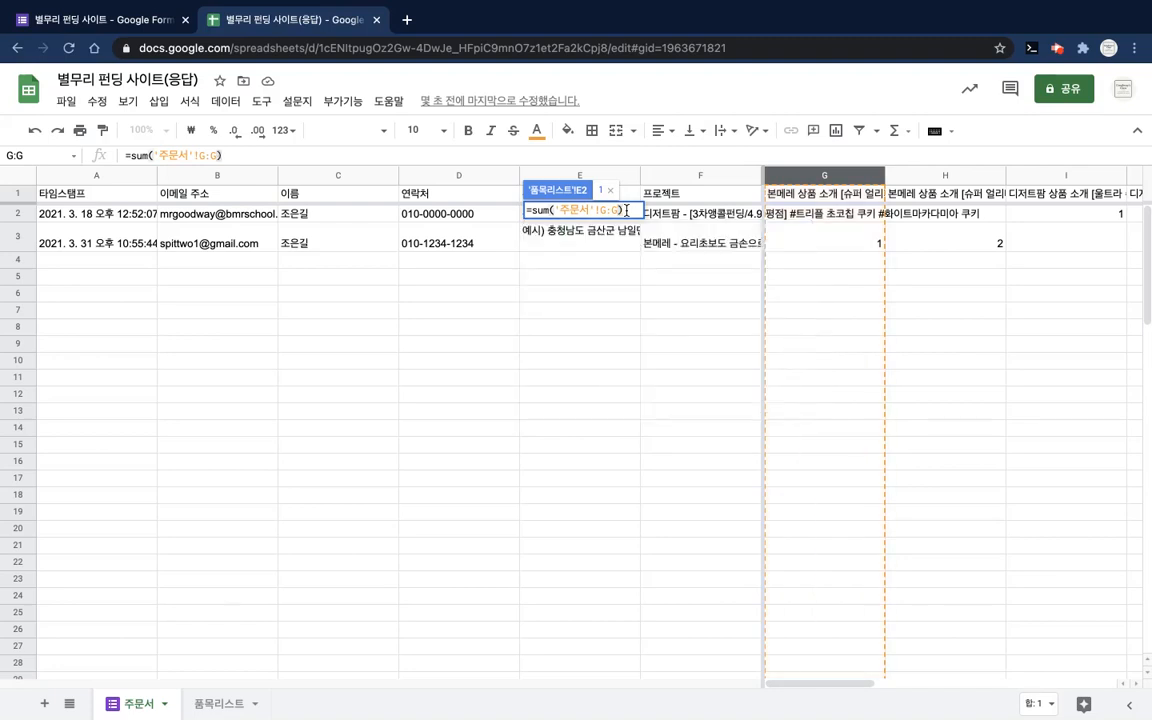
key(Return)
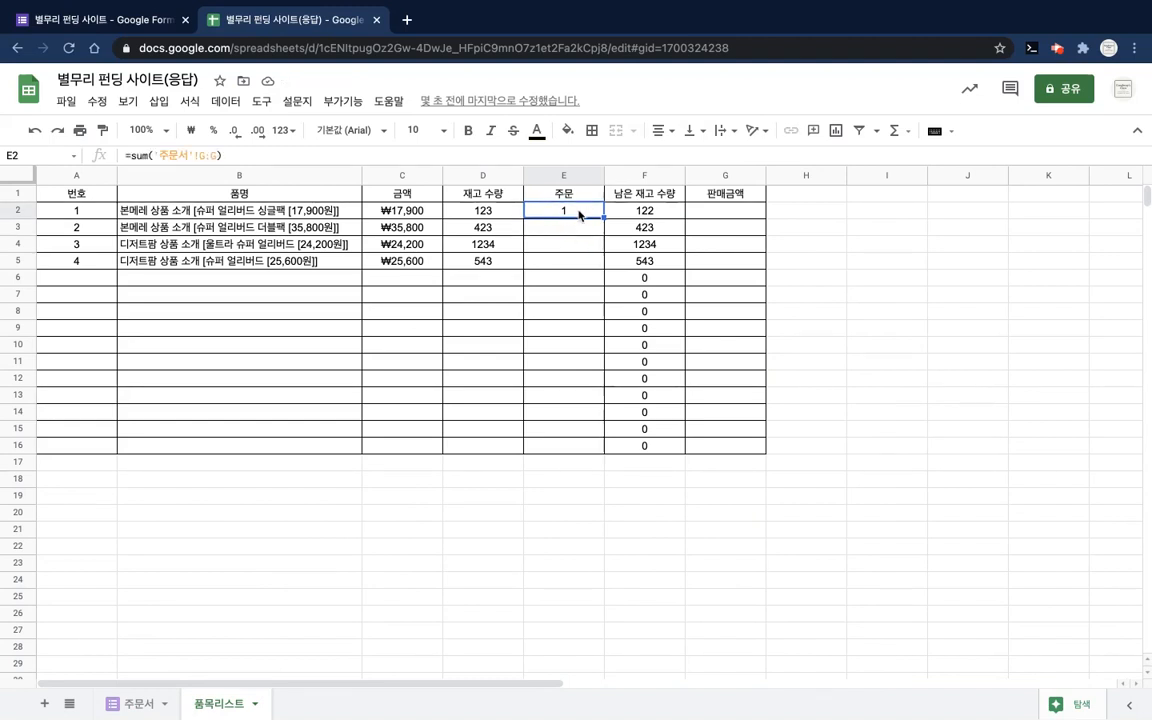
click(545, 232)
click(332, 231)
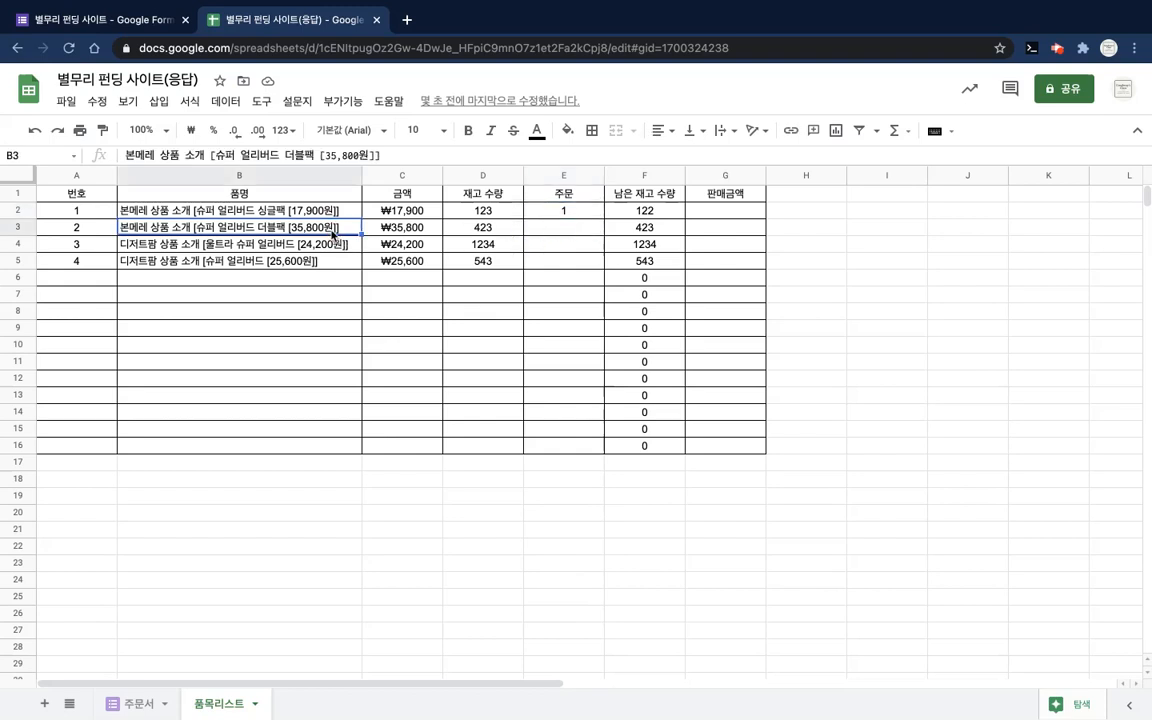
click(570, 226)
click(575, 212)
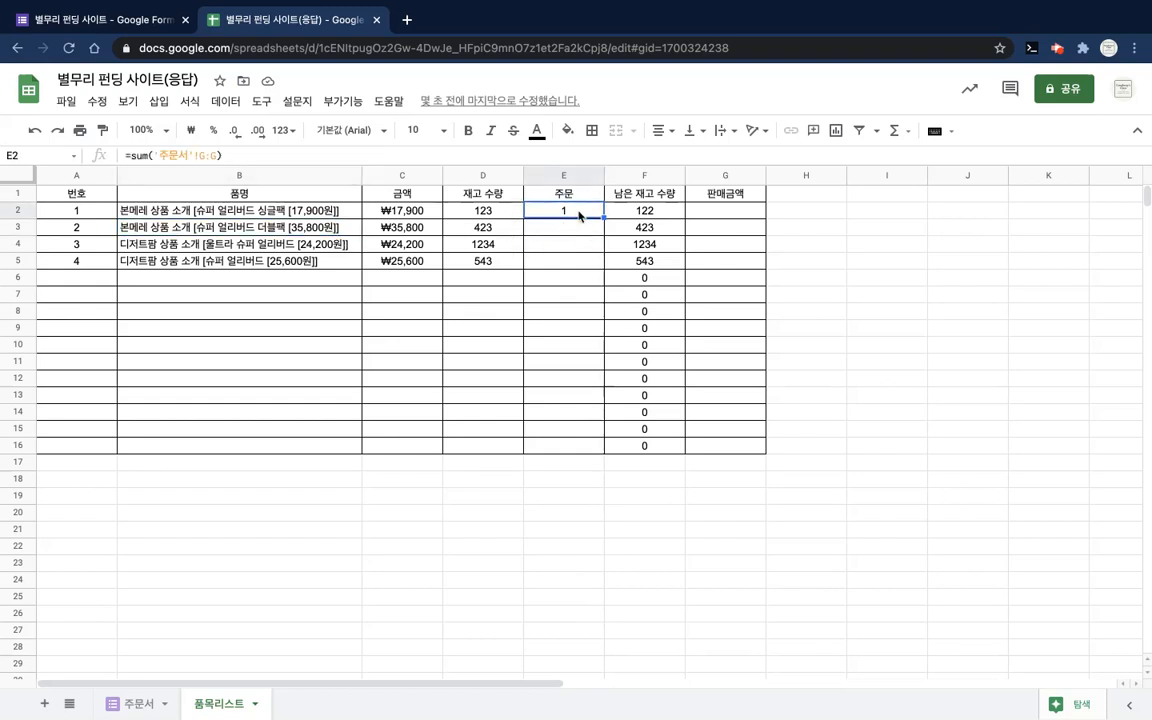
Step: Try filling the order formula in E2 down through E5 and undo the fill
drag(603, 217, 600, 265)
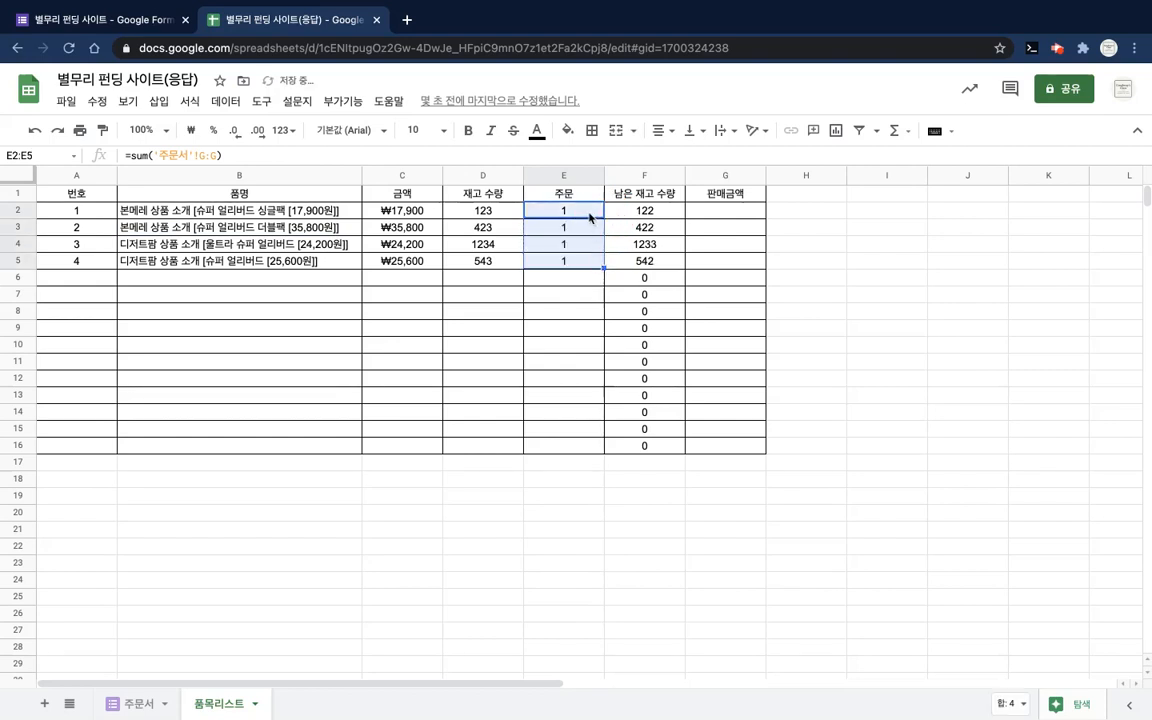
key(ctrl+z)
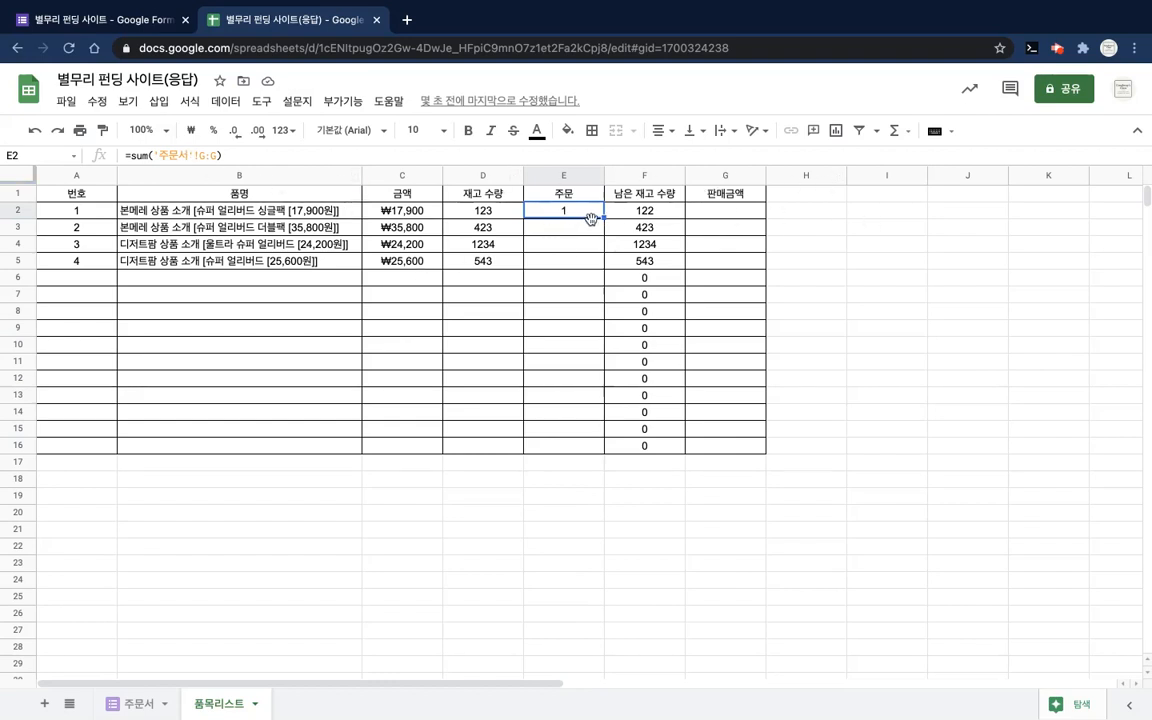
Step: Try copying the E2 formula to H2 and filling it across to J2, compare the column references, and undo both changes
key(ctrl+c)
click(808, 217)
key(ctrl+v)
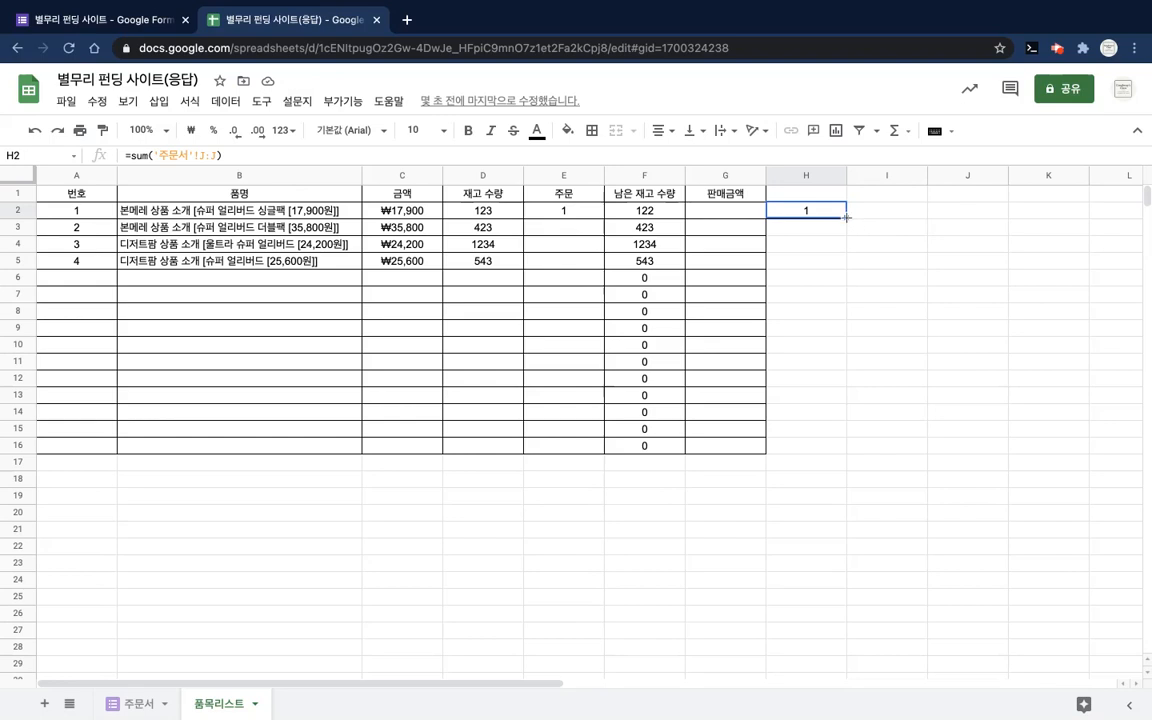
drag(846, 216, 975, 222)
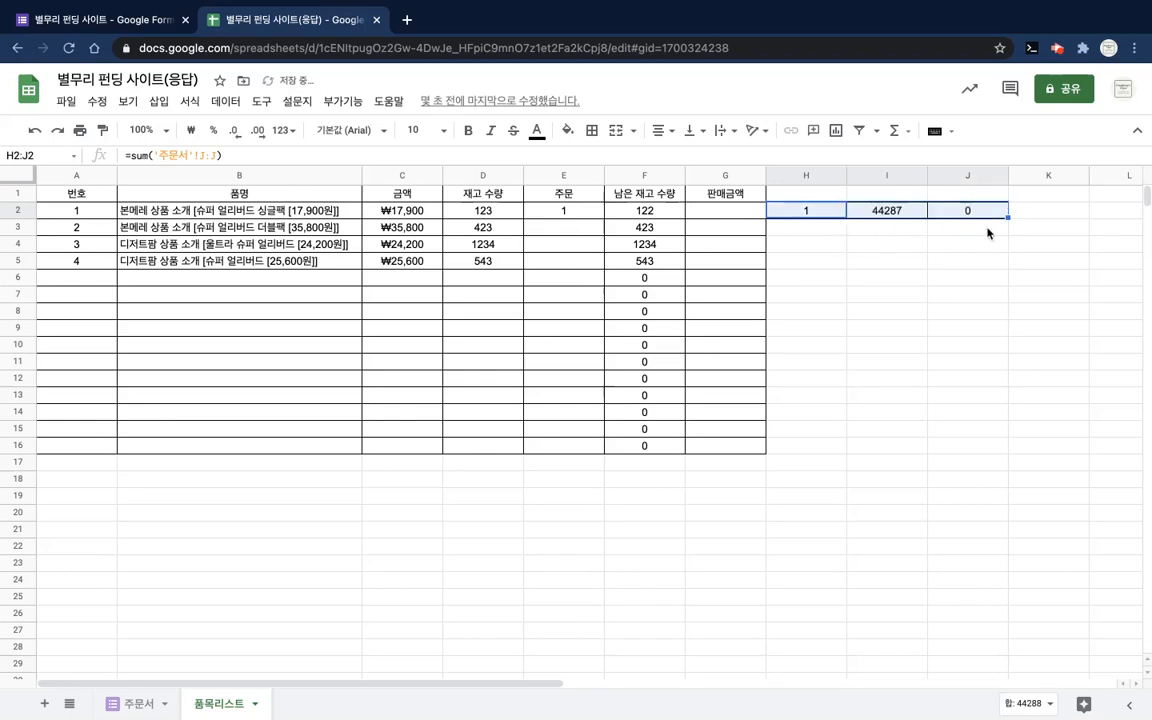
click(823, 216)
click(863, 216)
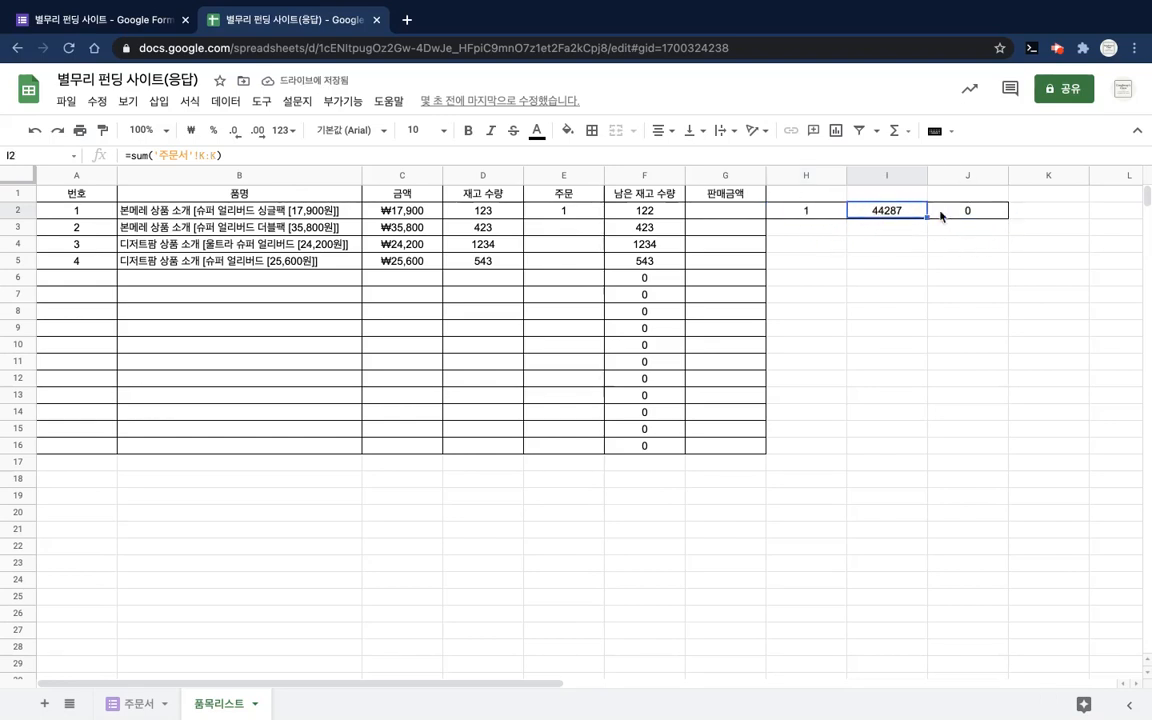
click(941, 215)
click(854, 217)
click(821, 215)
drag(821, 215, 926, 214)
key(super+z)
key(super+z)
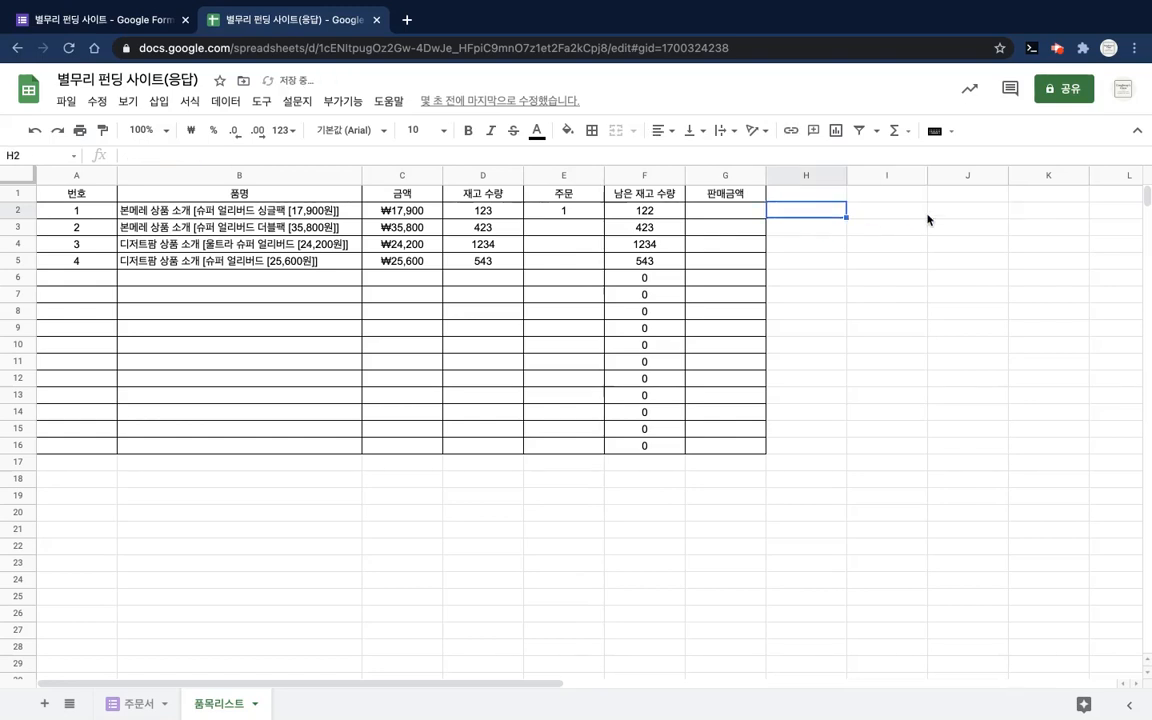
Step: Fill the order formula from E2 down through E5 for the remaining products
click(586, 216)
click(576, 240)
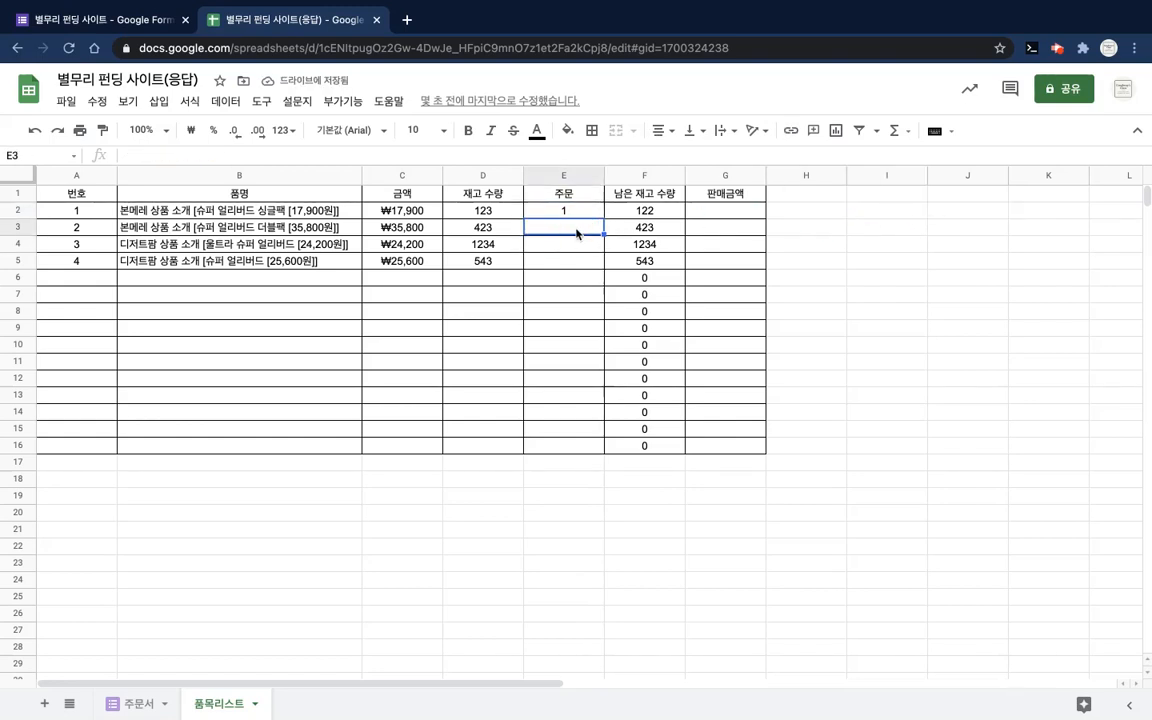
click(584, 212)
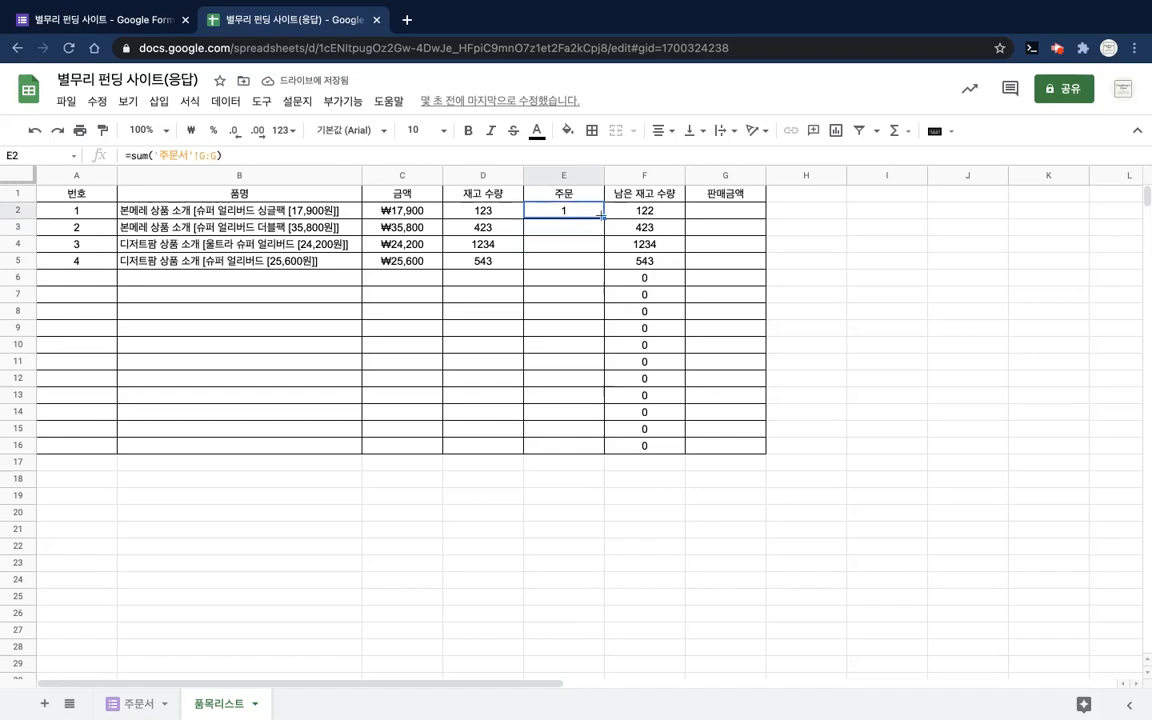
drag(601, 216, 597, 265)
Step: Change the order formula in E3 to total column H:H of the 주문서 sheet
click(540, 225)
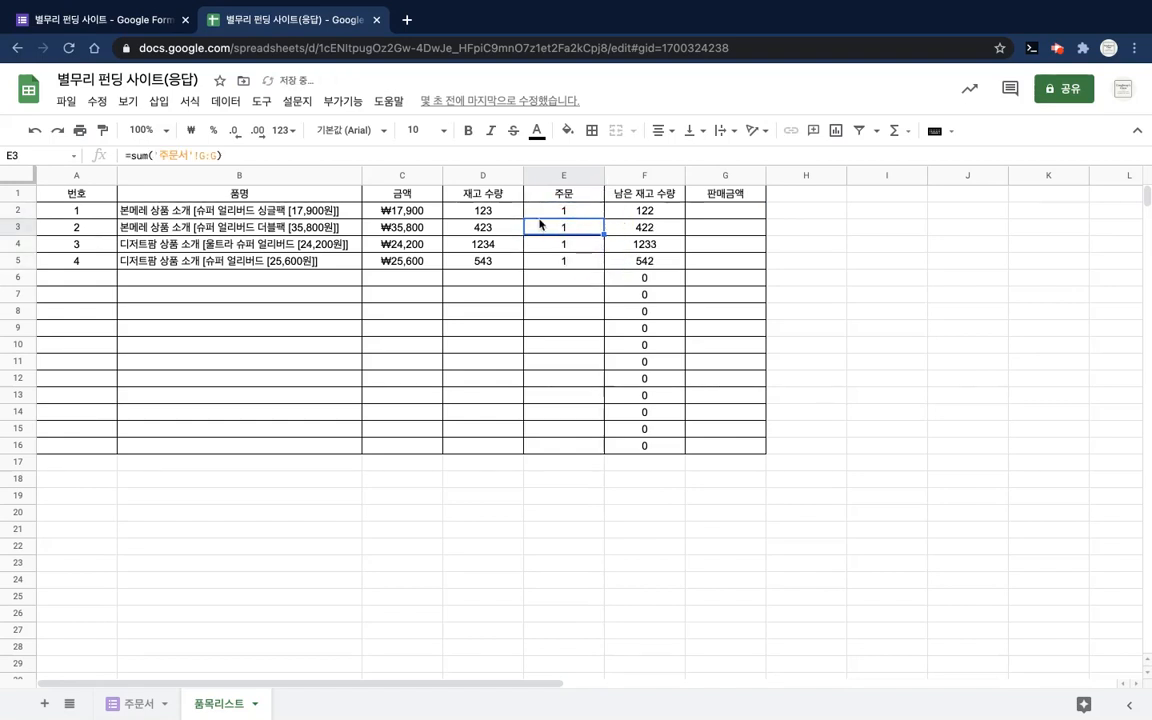
click(188, 155)
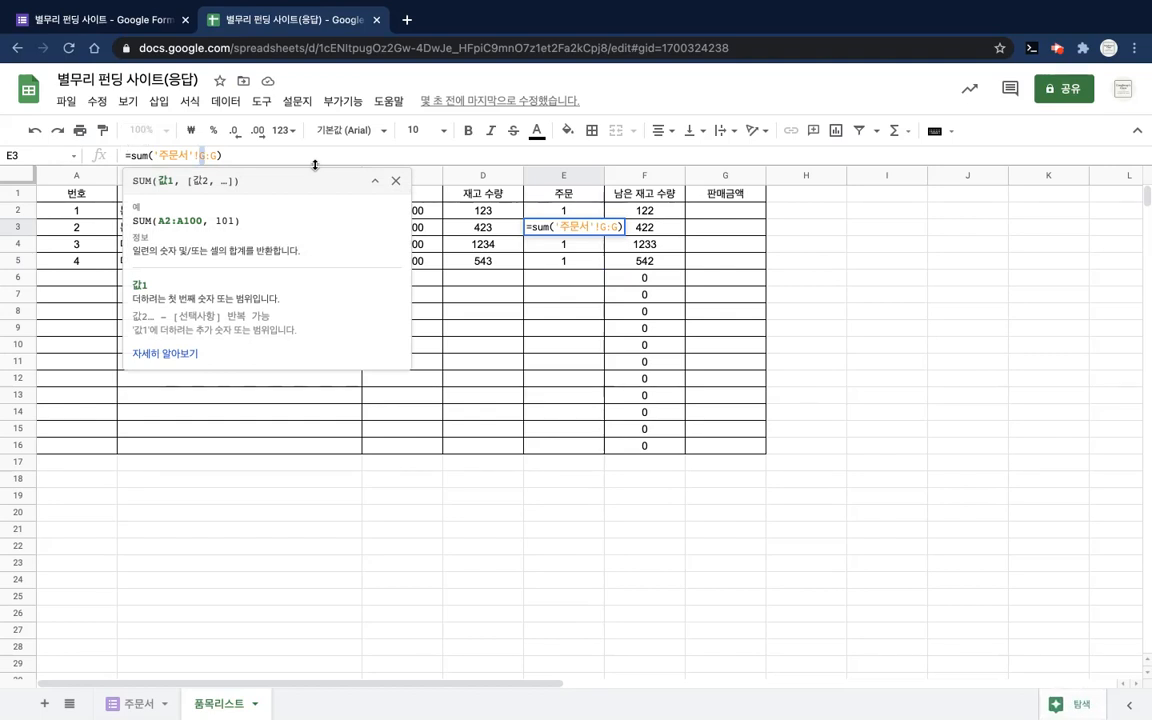
text(H:H)
key(Return)
Step: Change the order formulas in E4 and E5 to total columns I:I and J:J of the 주문서 sheet respectively
click(206, 157)
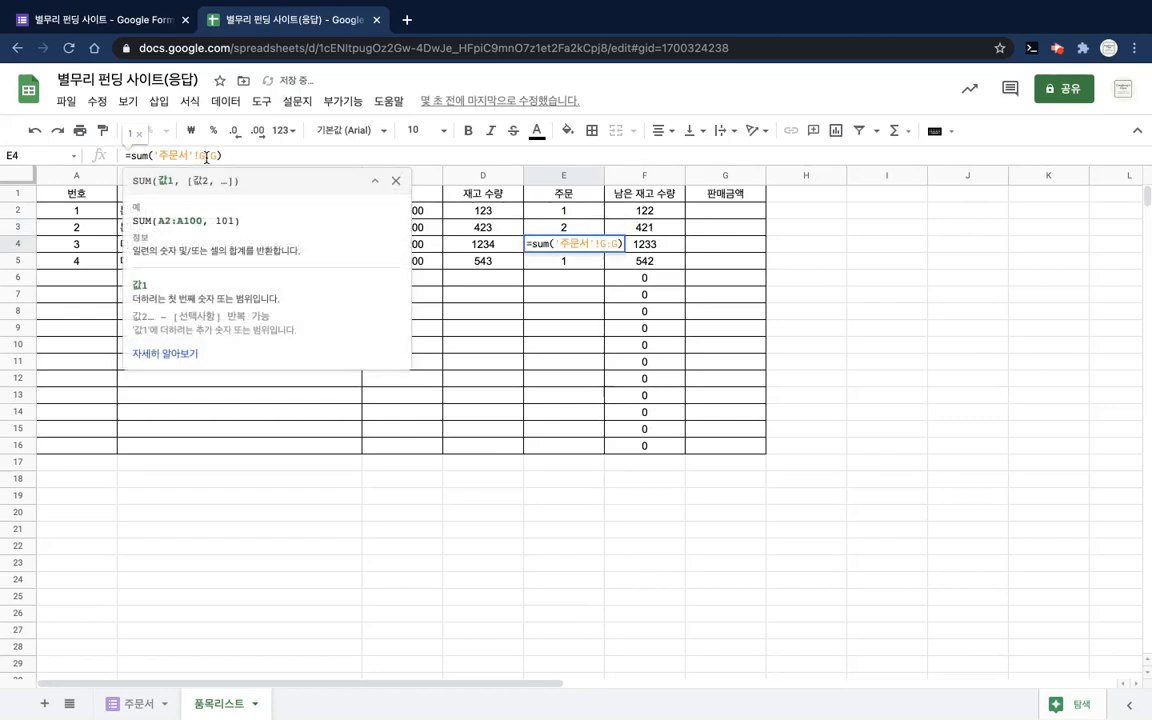
text(I)
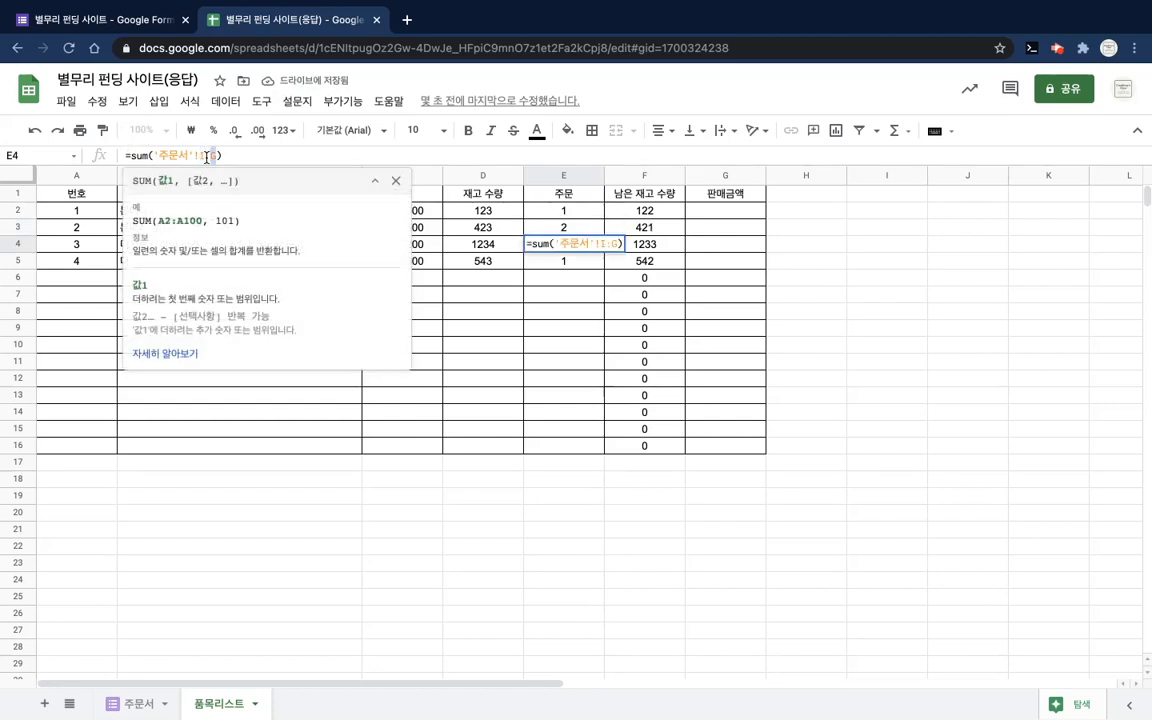
key(Return)
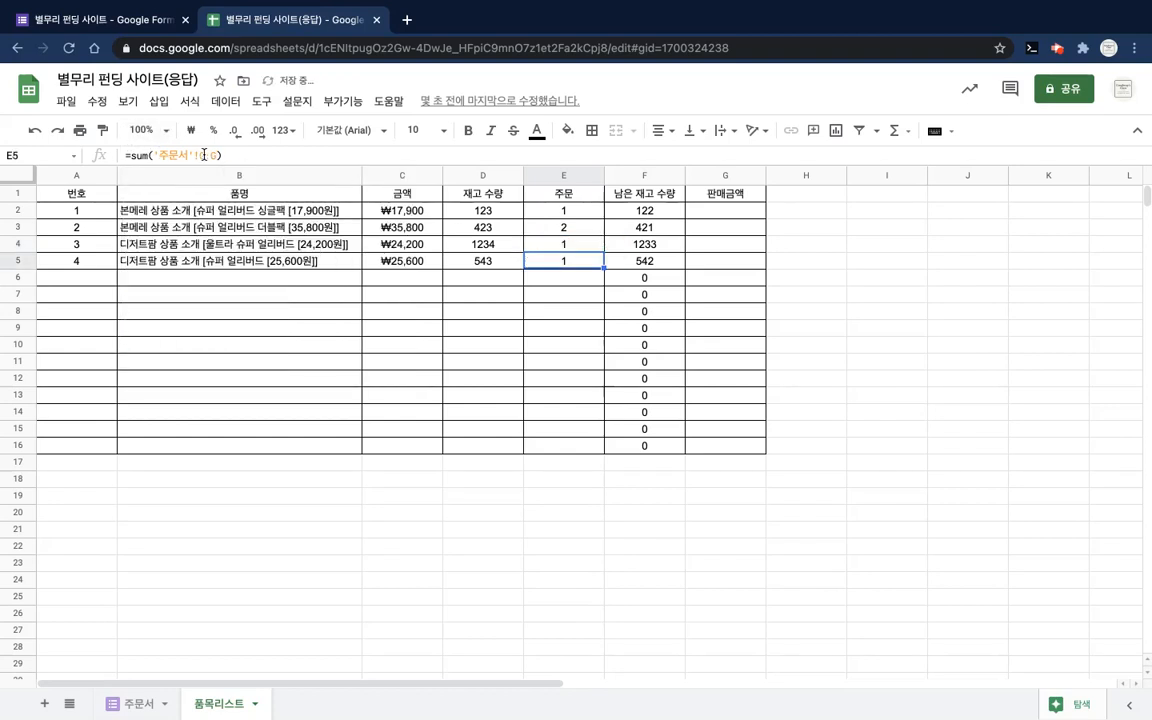
click(204, 155)
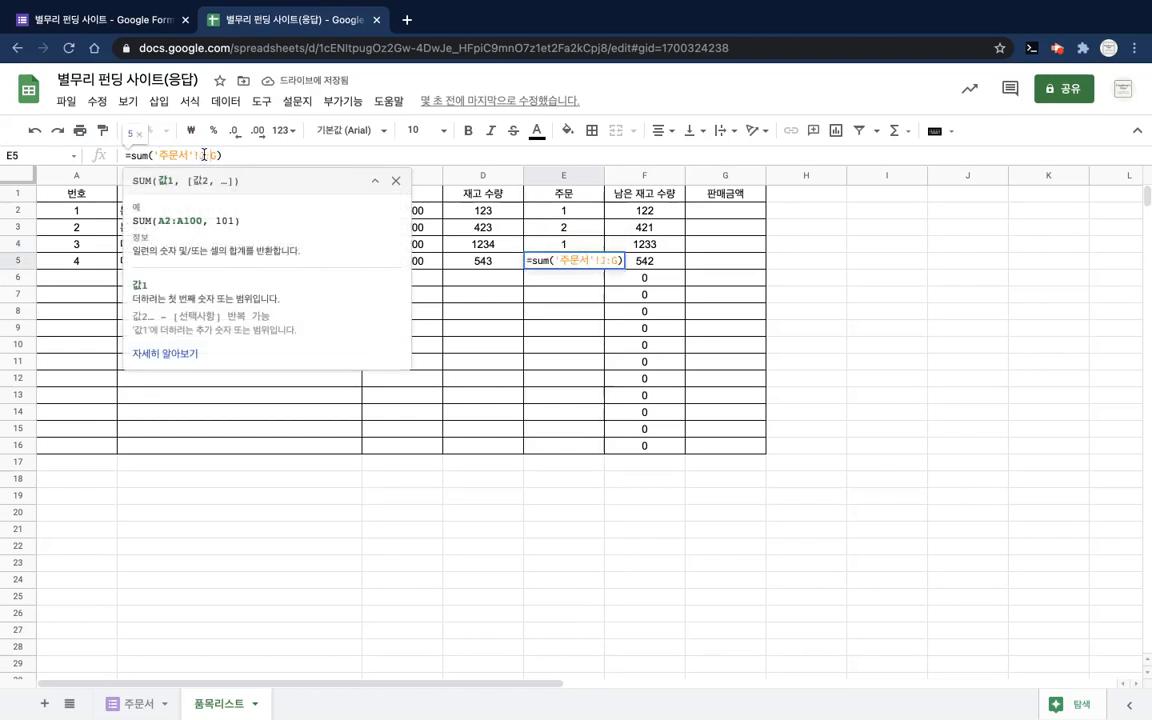
text(J:J)
key(Return)
Step: Examine the 금액 and 주문 cells as the inputs for calculating each product's 판매금액
click(585, 296)
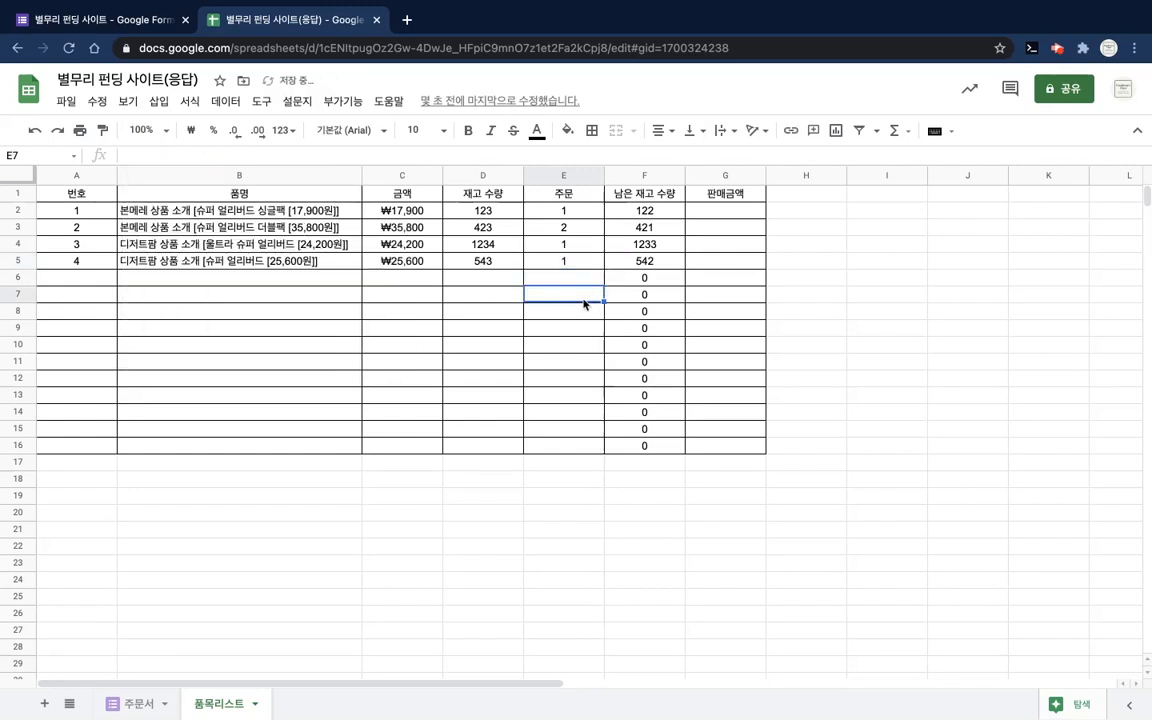
click(682, 282)
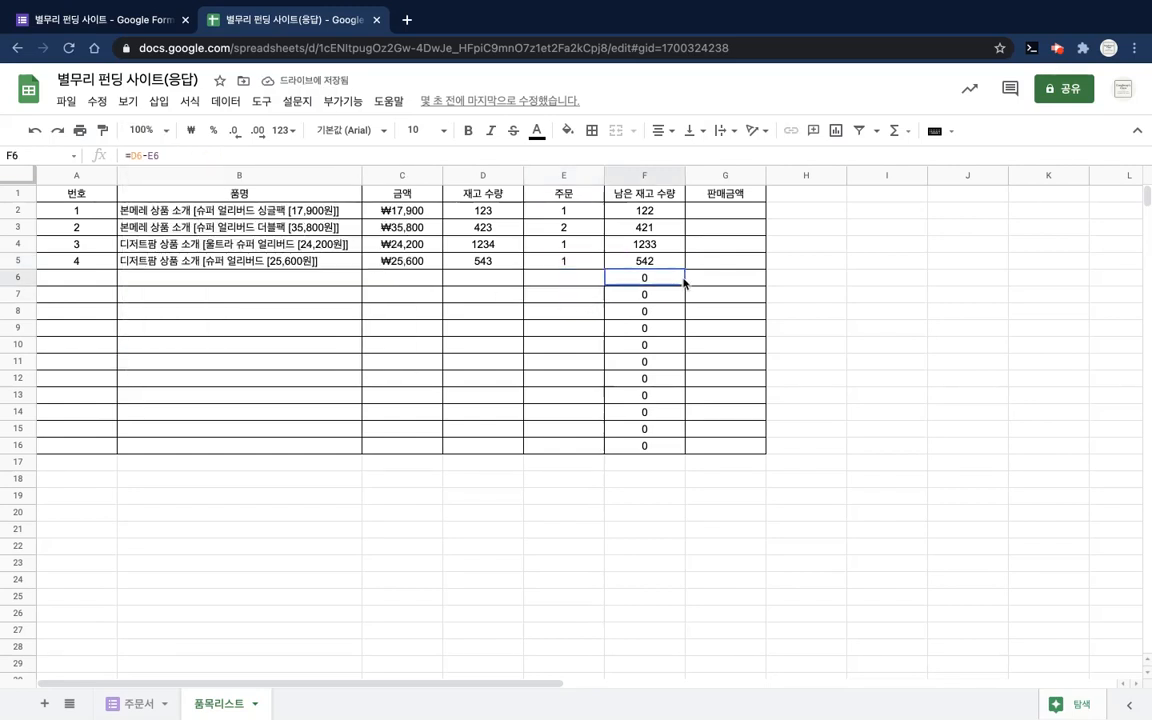
click(771, 278)
click(765, 217)
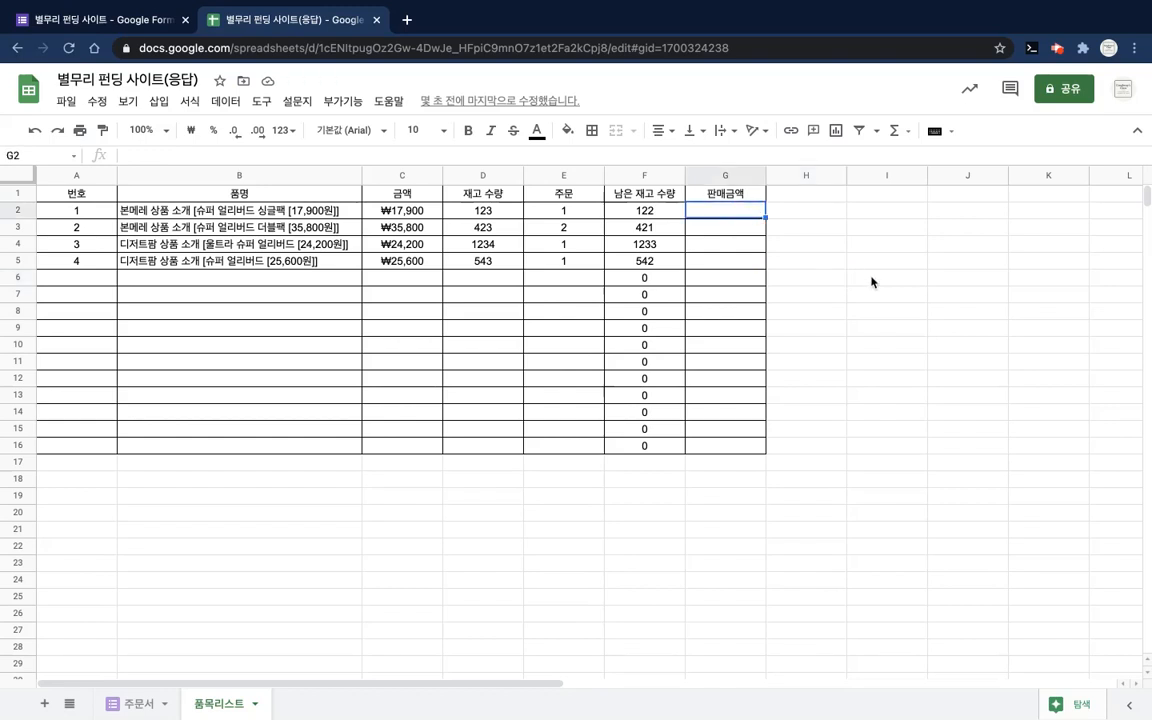
click(580, 214)
click(437, 212)
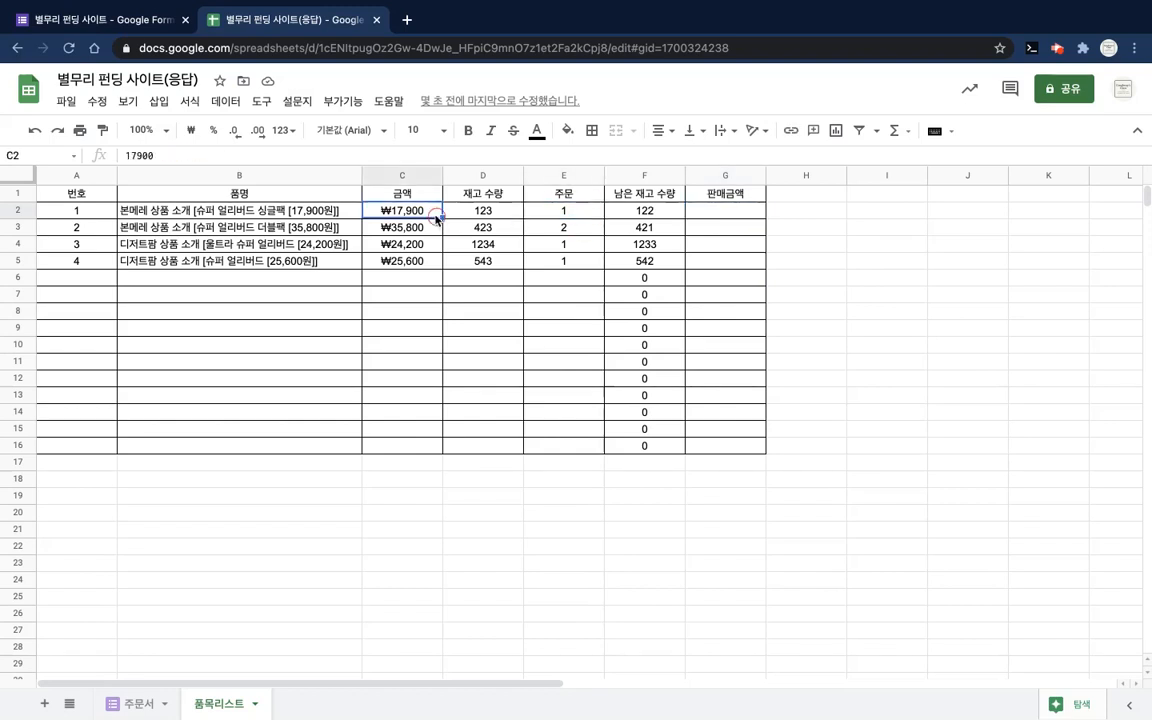
click(584, 212)
click(405, 216)
click(558, 226)
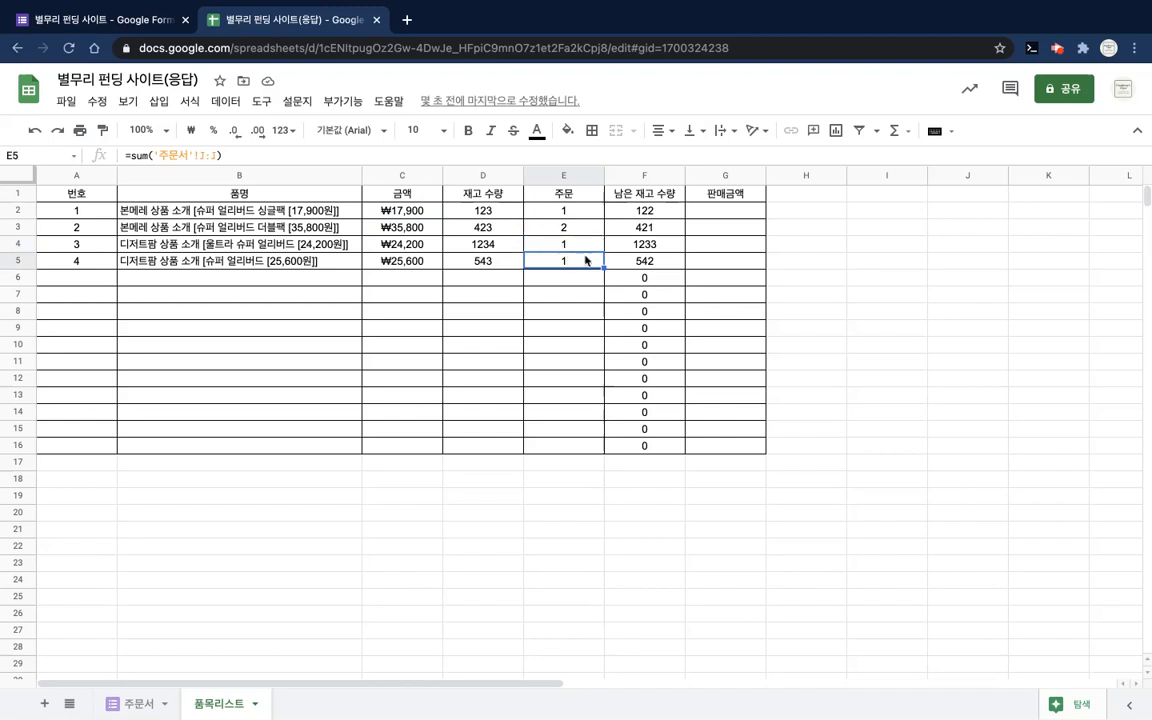
Step: Enter =C2*E2 in G2 as the first product's 판매금액 and accept the suggested autofill for the rest of the column
click(727, 213)
text(=)
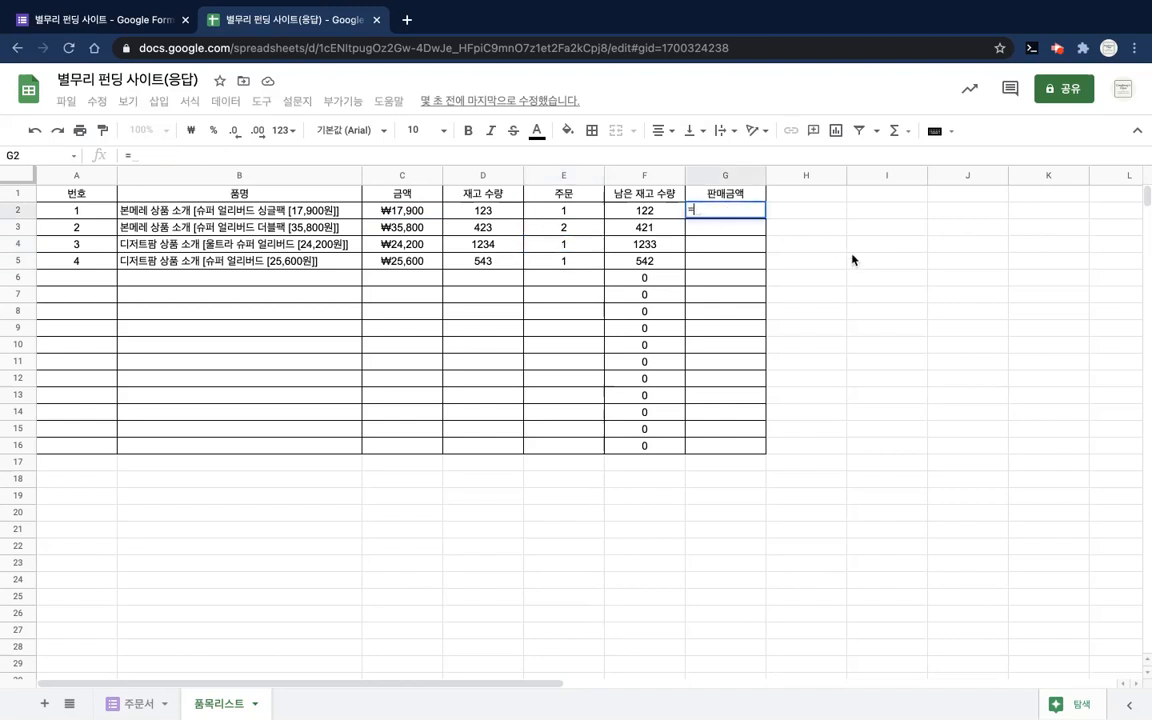
click(427, 213)
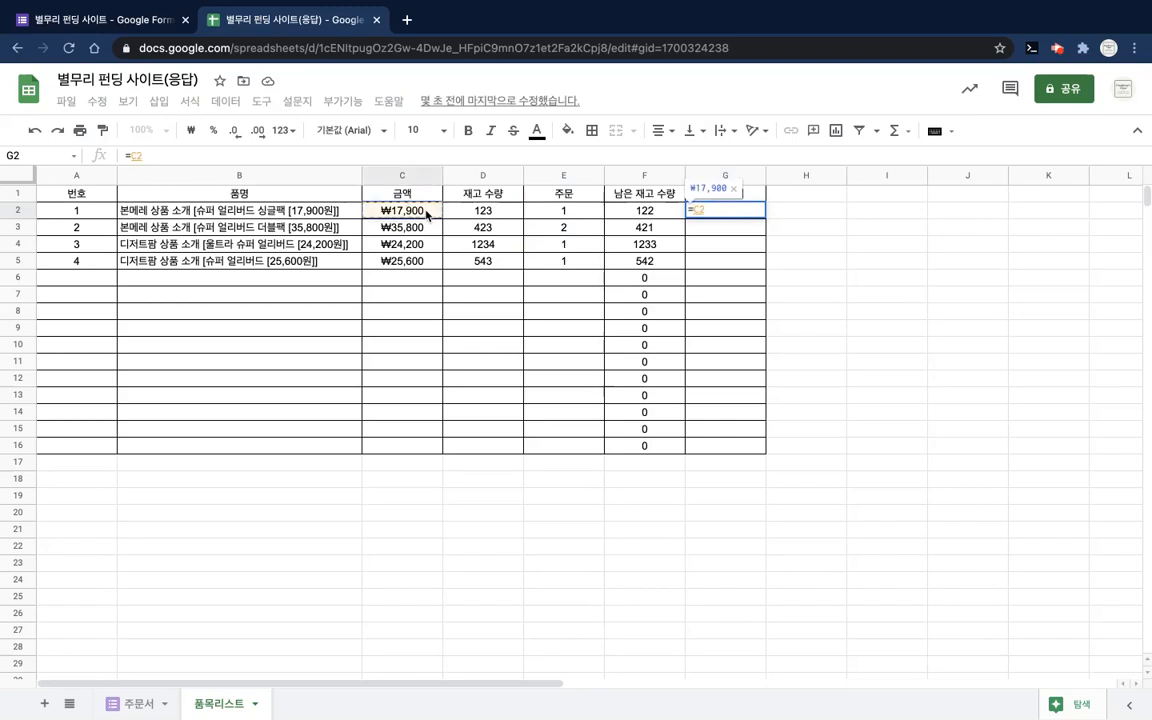
text(*)
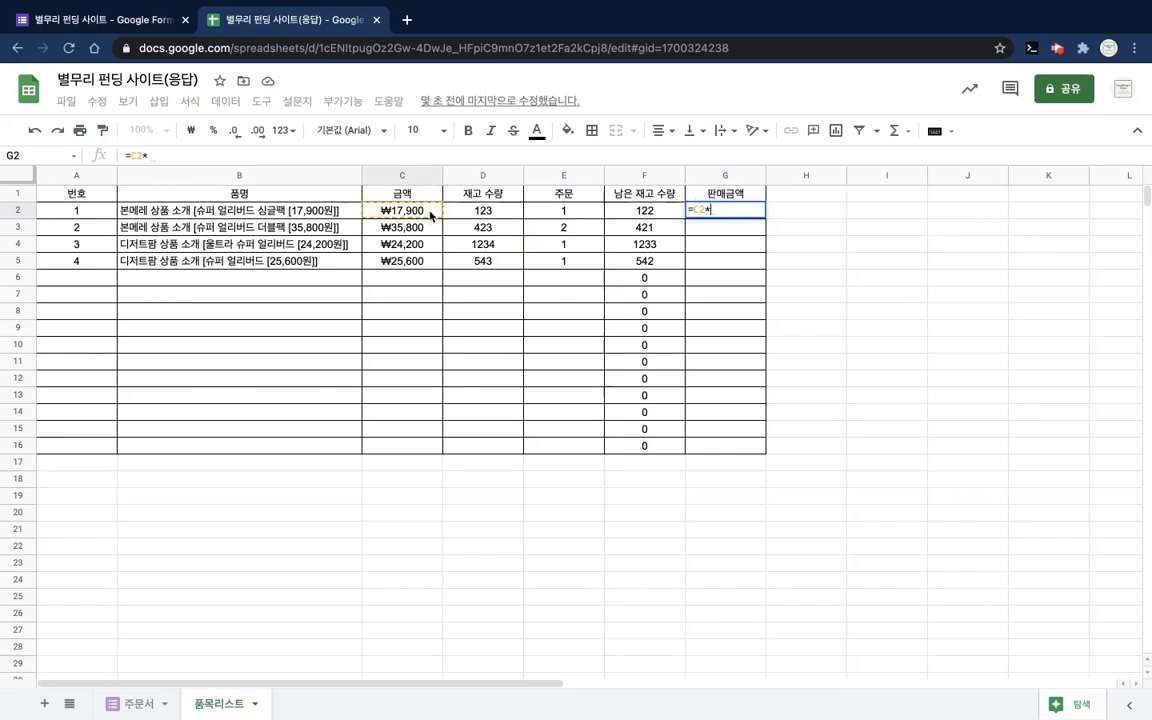
click(580, 212)
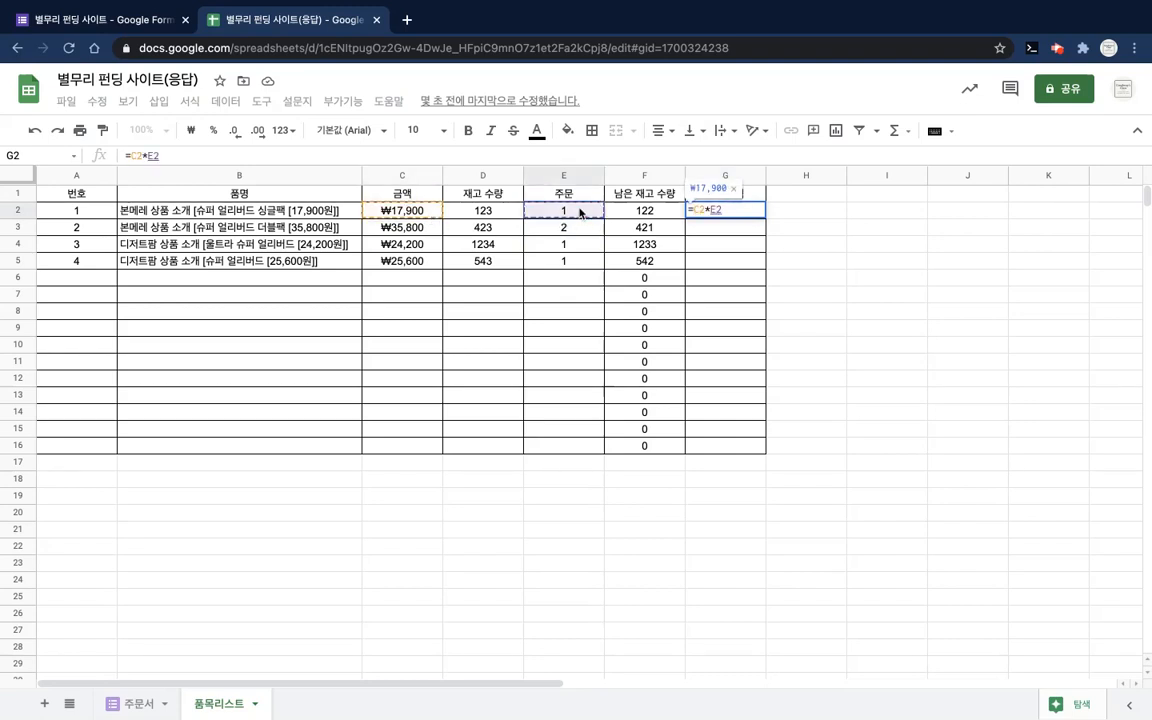
key(Return)
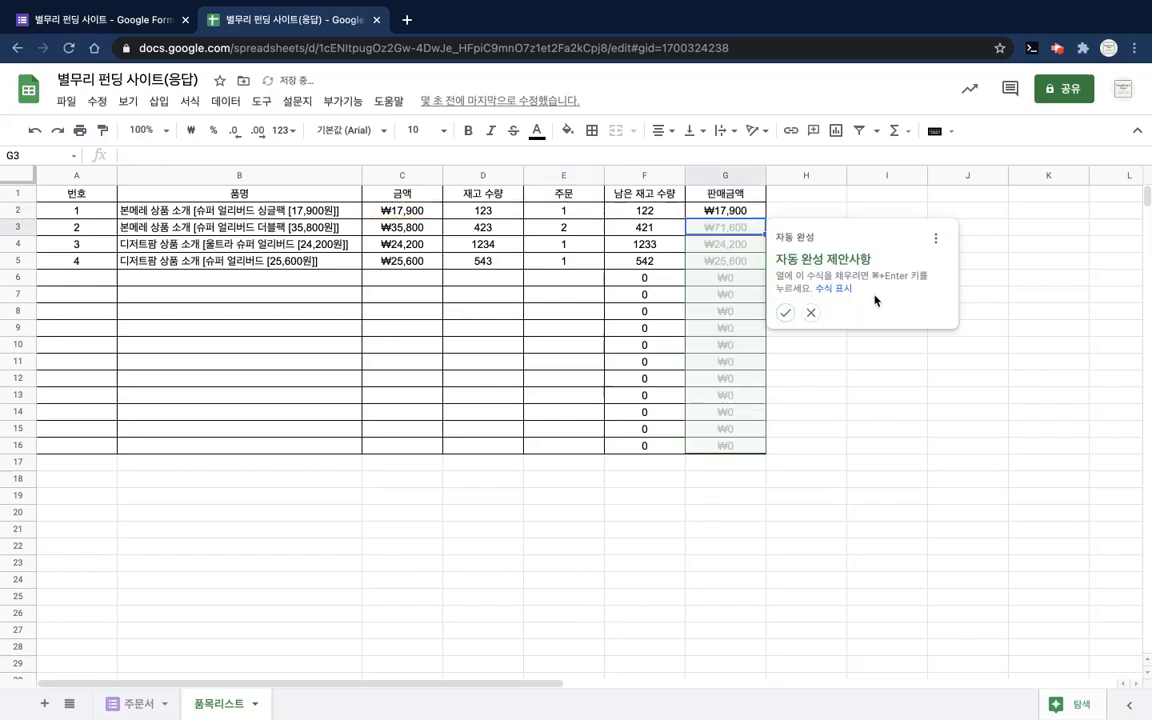
click(785, 313)
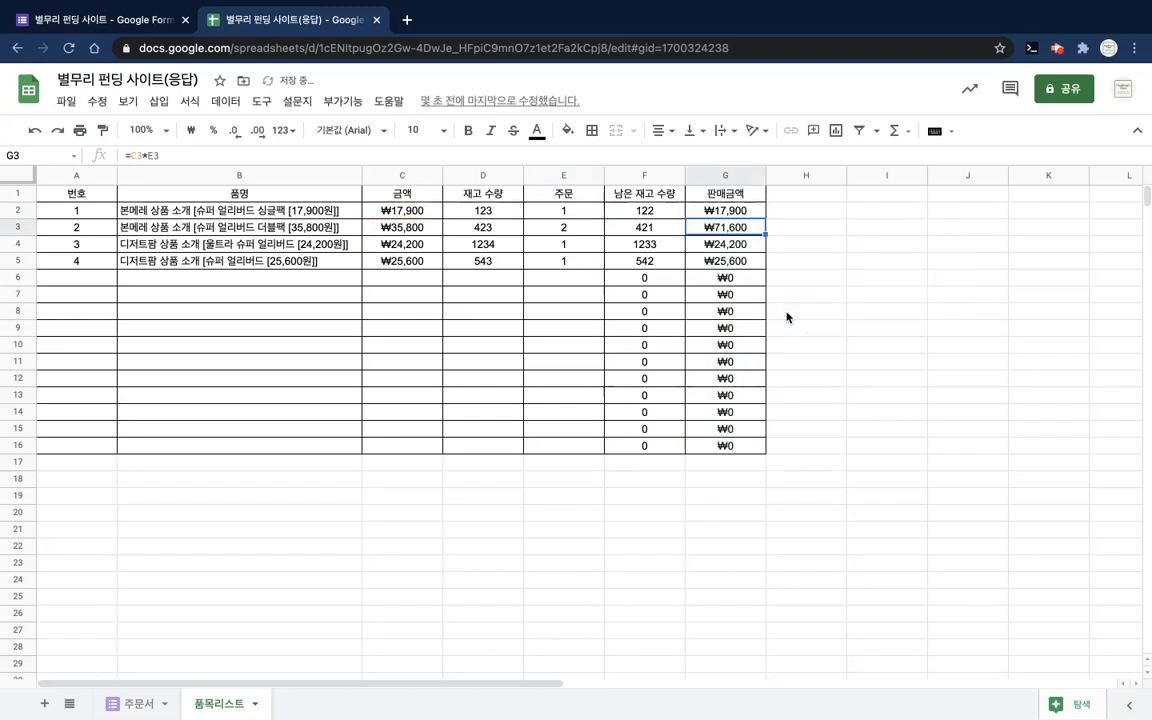
Step: Check the 판매금액 formulas of the listed products against their price and order cells
click(729, 211)
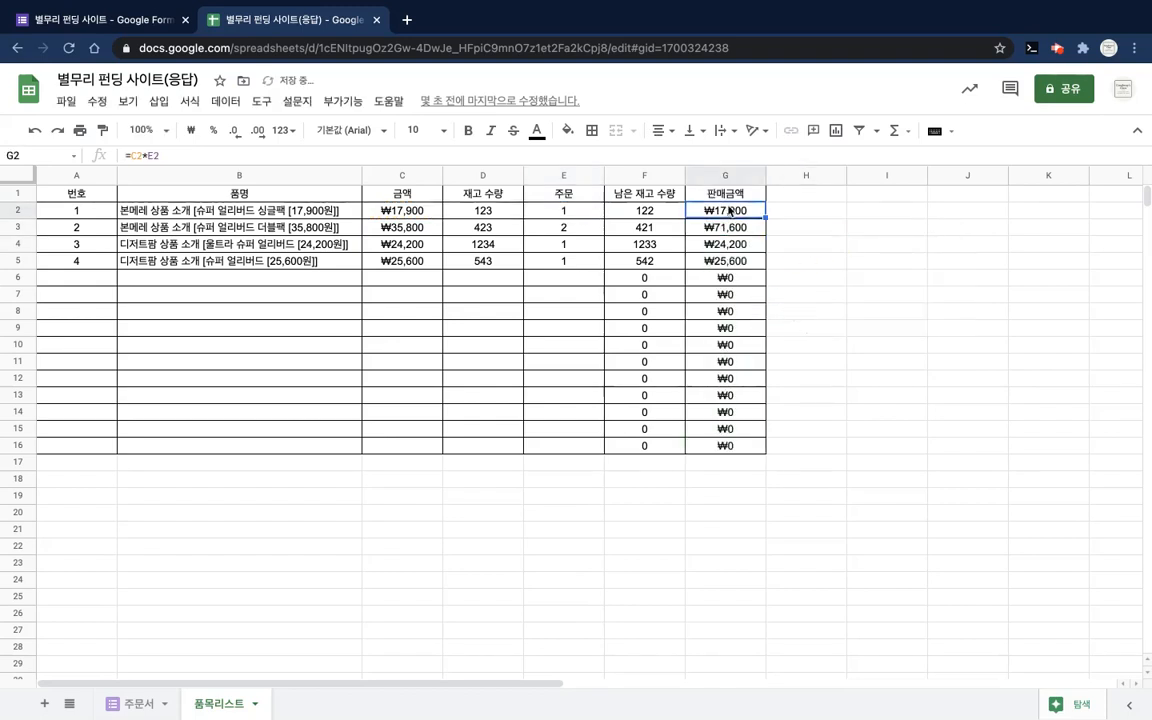
click(432, 230)
click(565, 227)
click(737, 227)
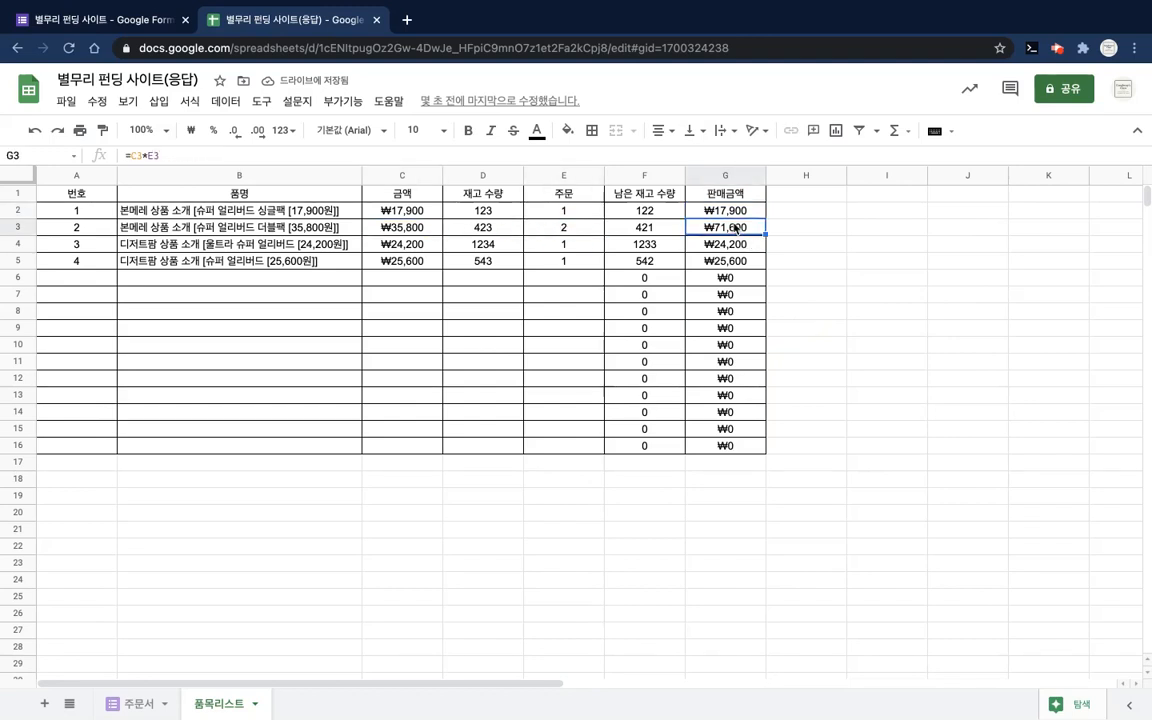
click(743, 245)
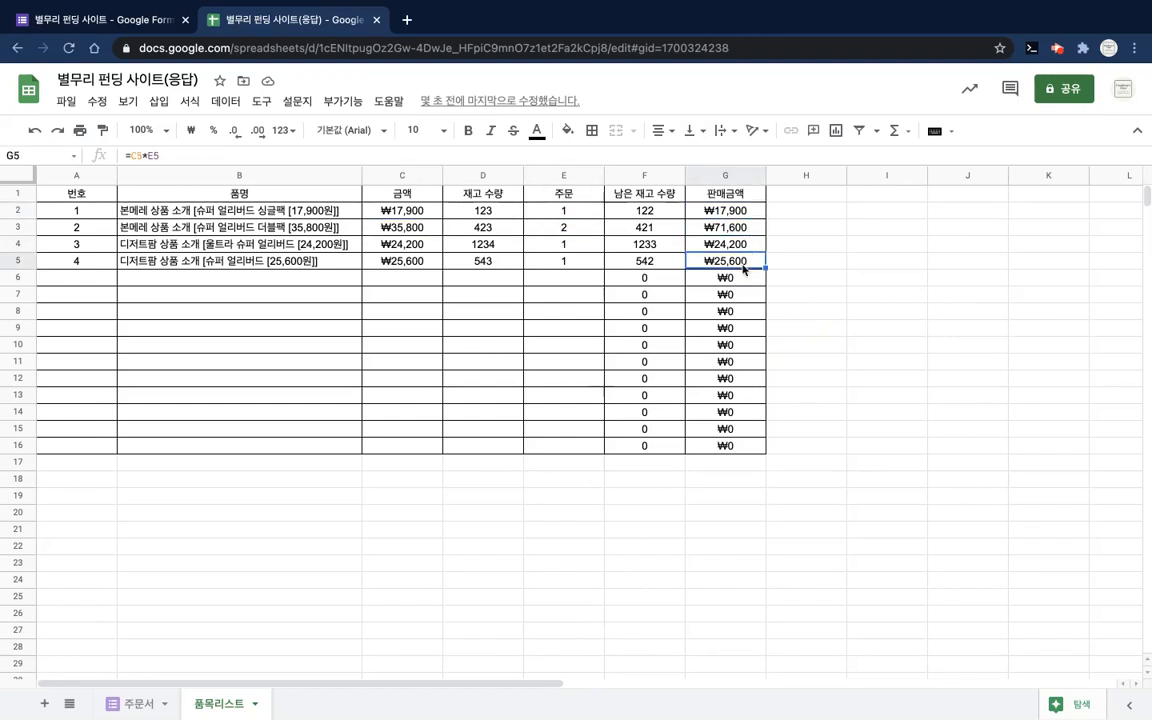
click(745, 229)
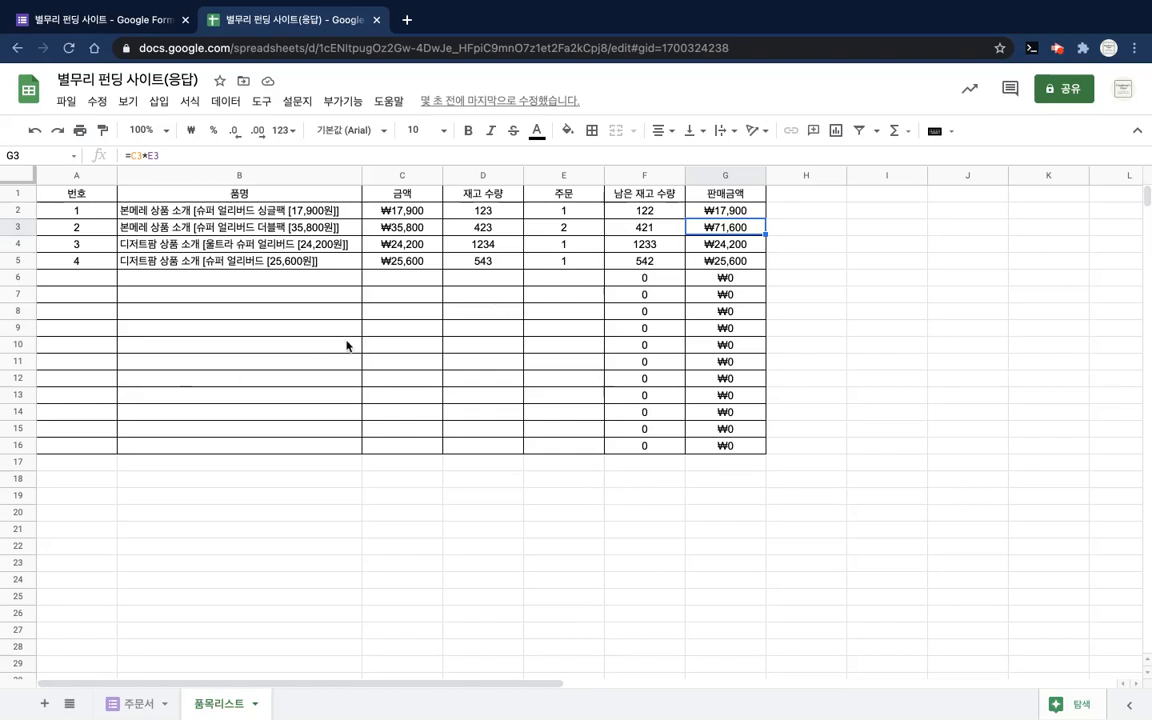
click(18, 277)
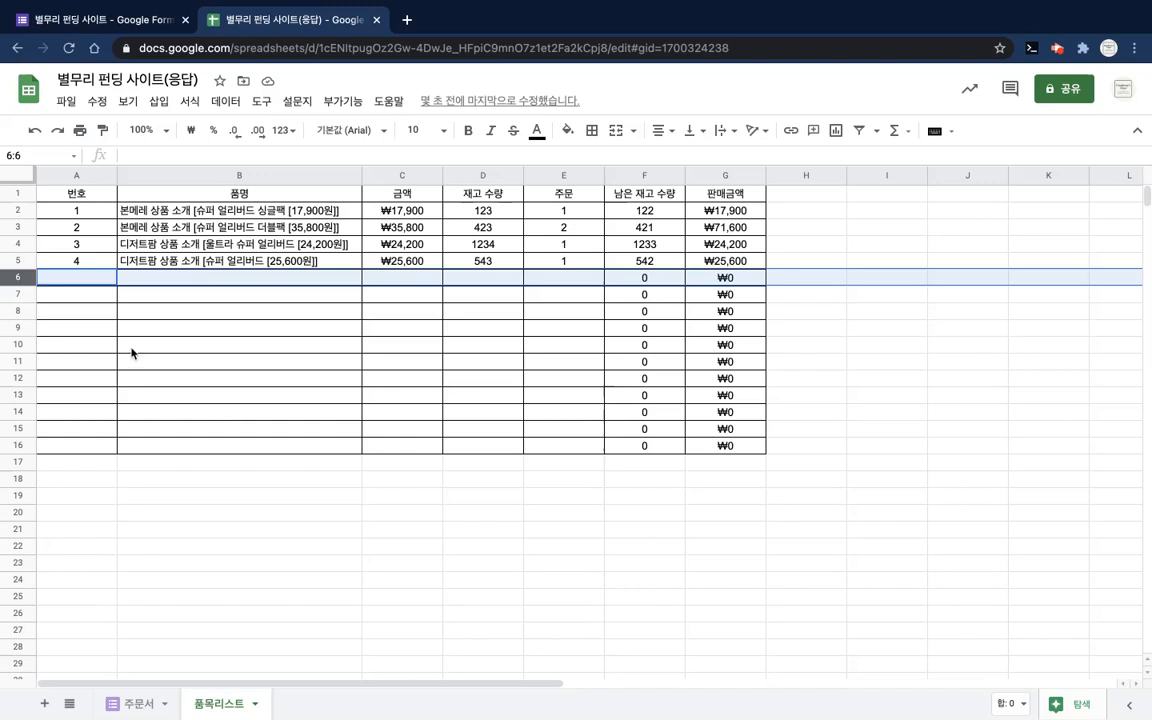
click(18, 293)
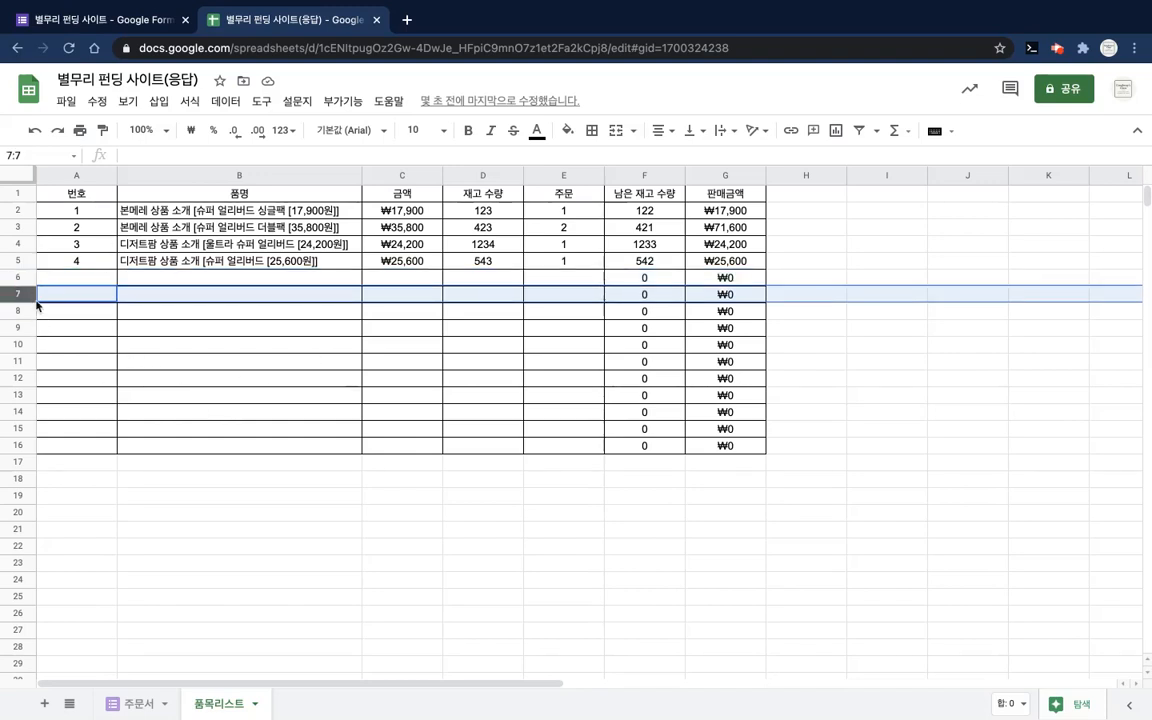
shift+click(20, 445)
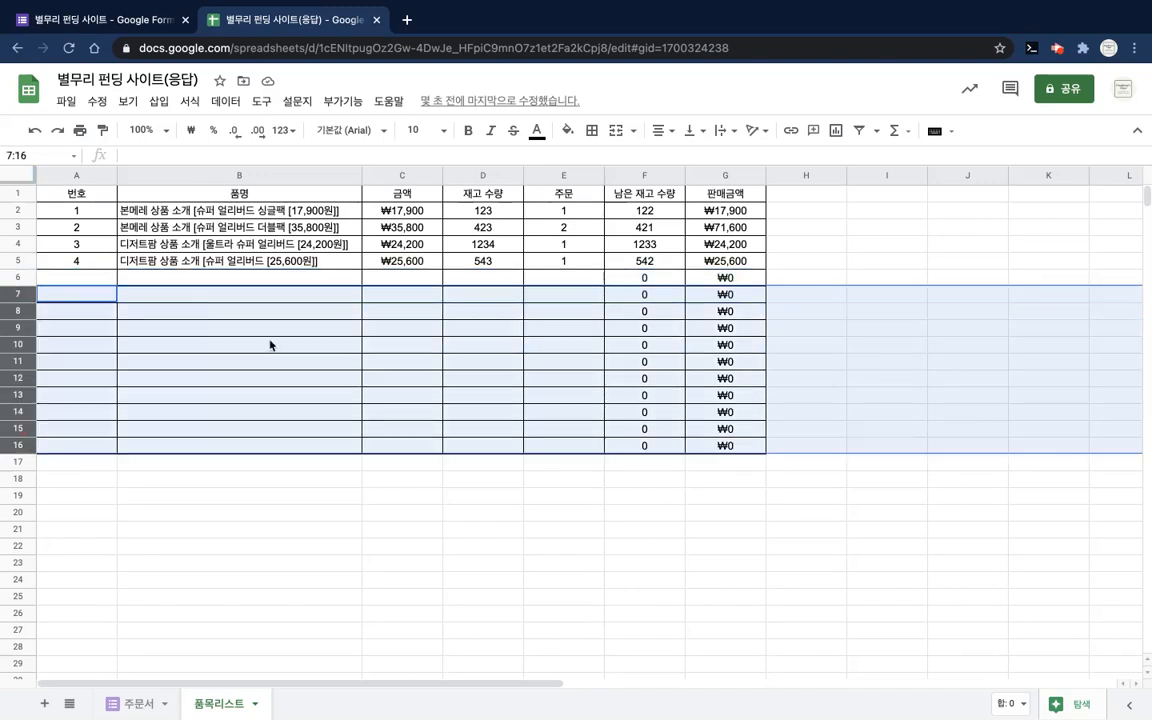
right_click(18, 445)
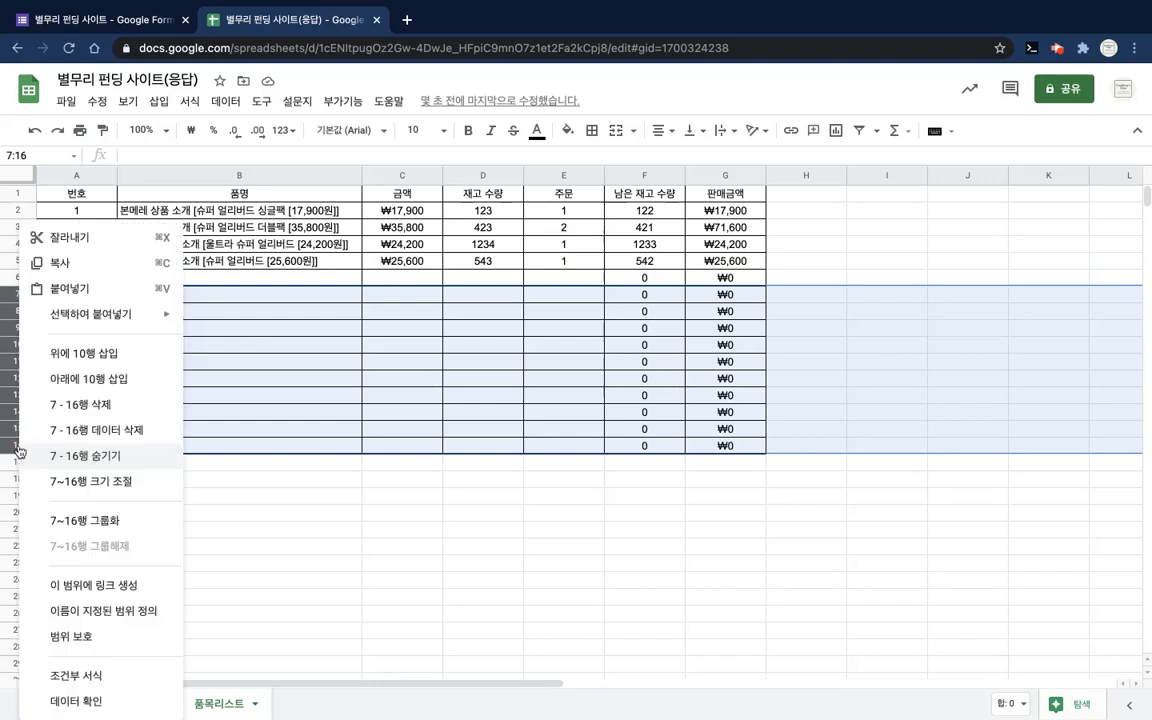
click(437, 378)
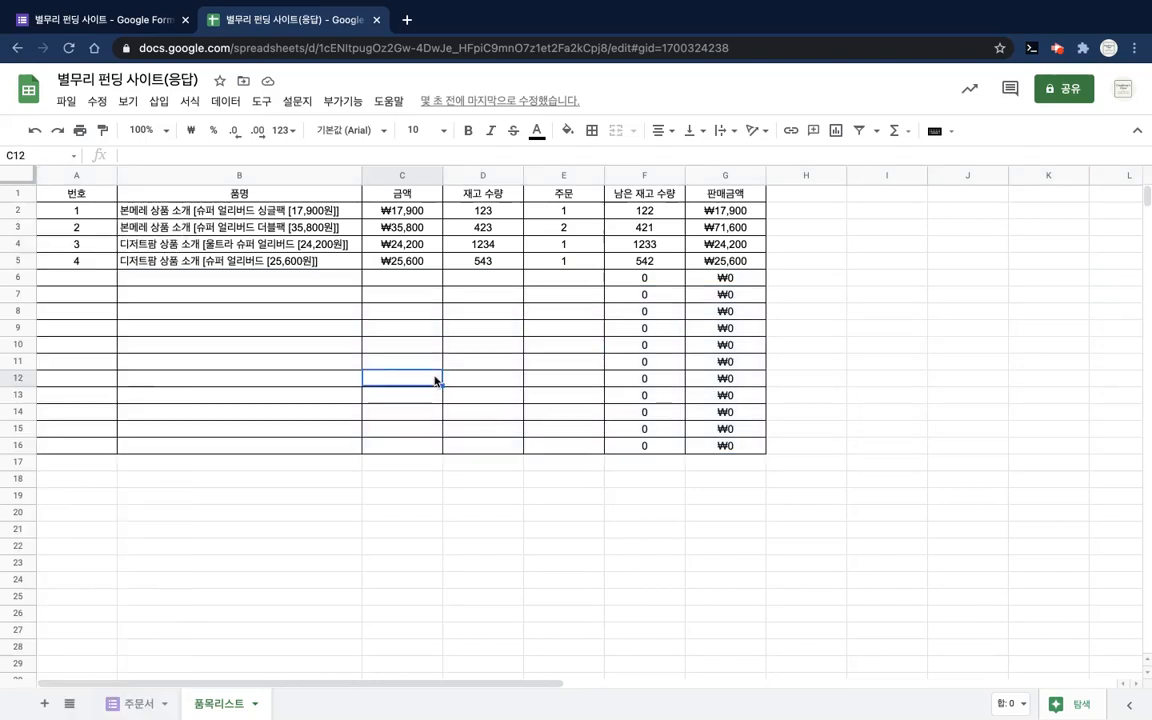
Step: Delete the unused rows 7 to 16 below the product table, keeping row 6
click(22, 294)
shift+click(20, 445)
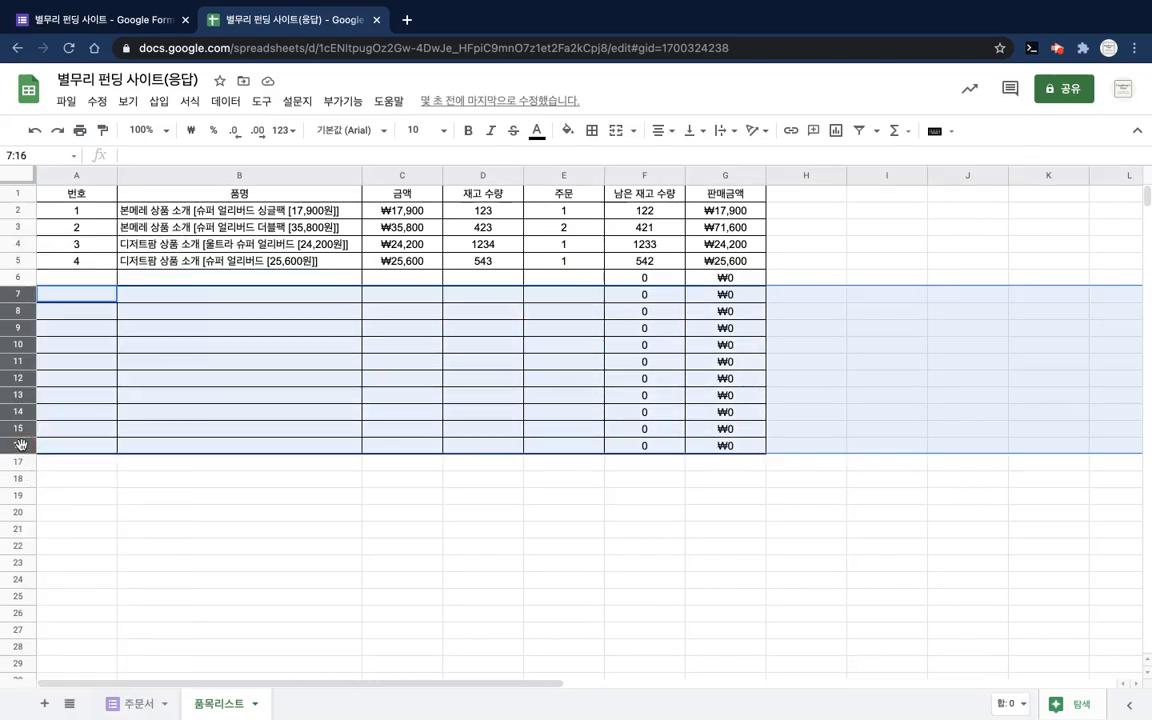
right_click(20, 445)
click(112, 404)
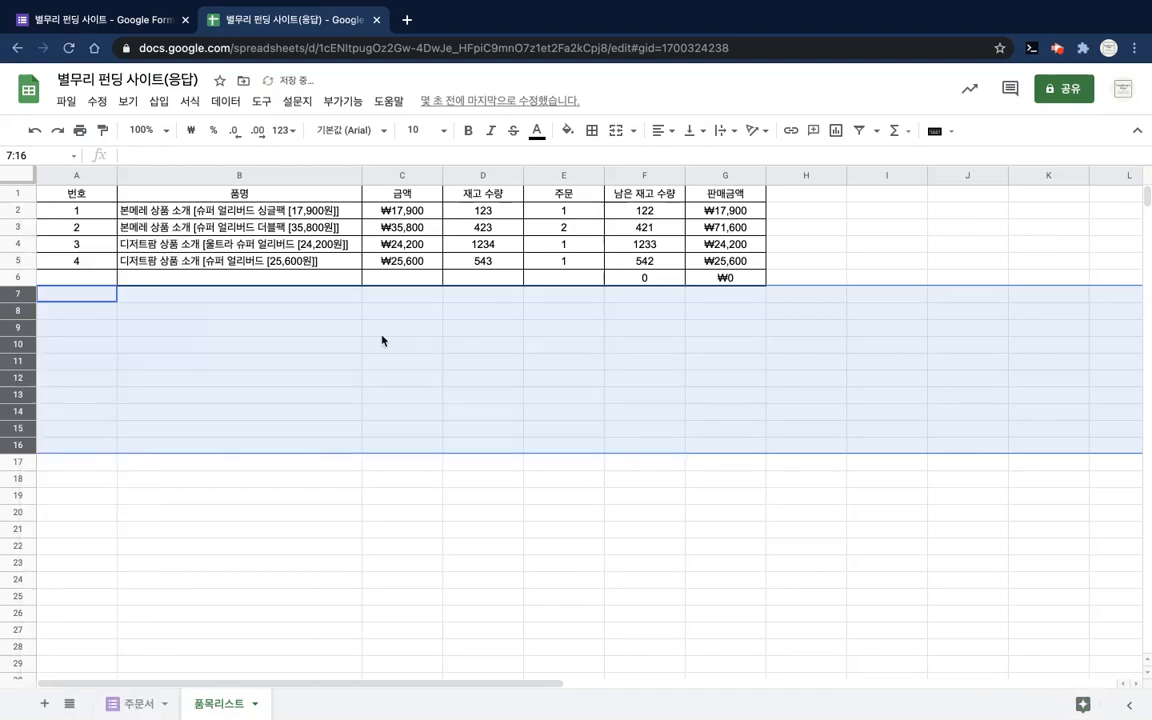
click(480, 327)
click(104, 280)
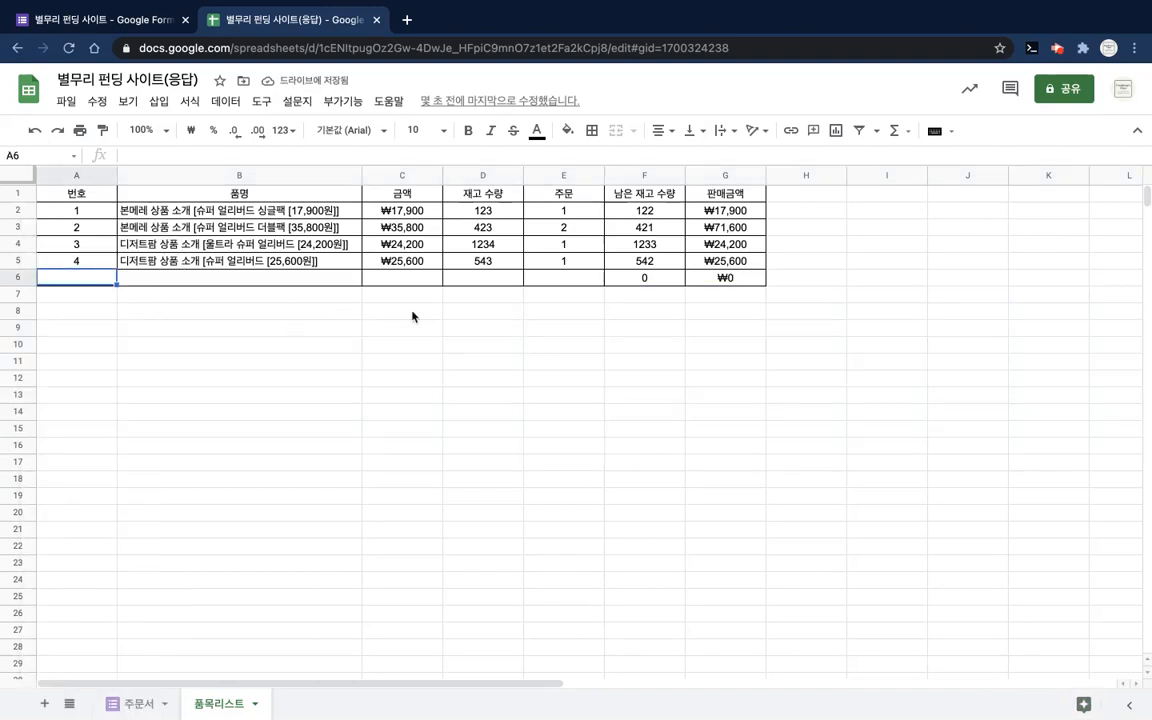
shift+click(488, 280)
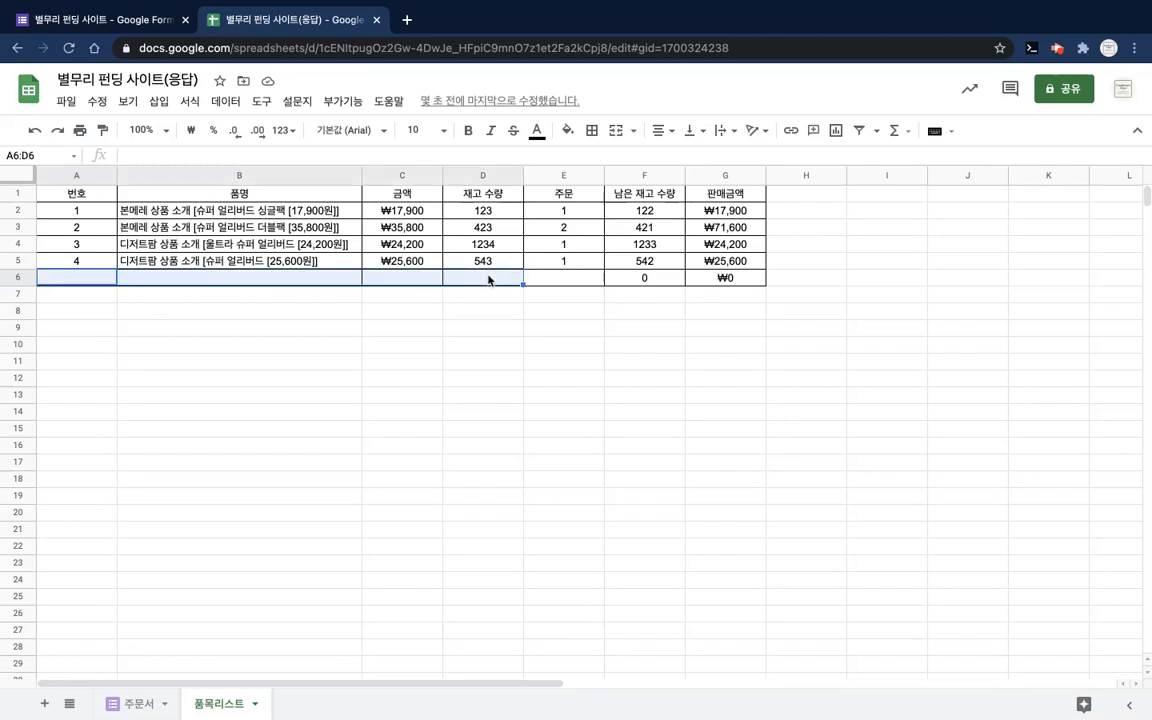
right_click(488, 280)
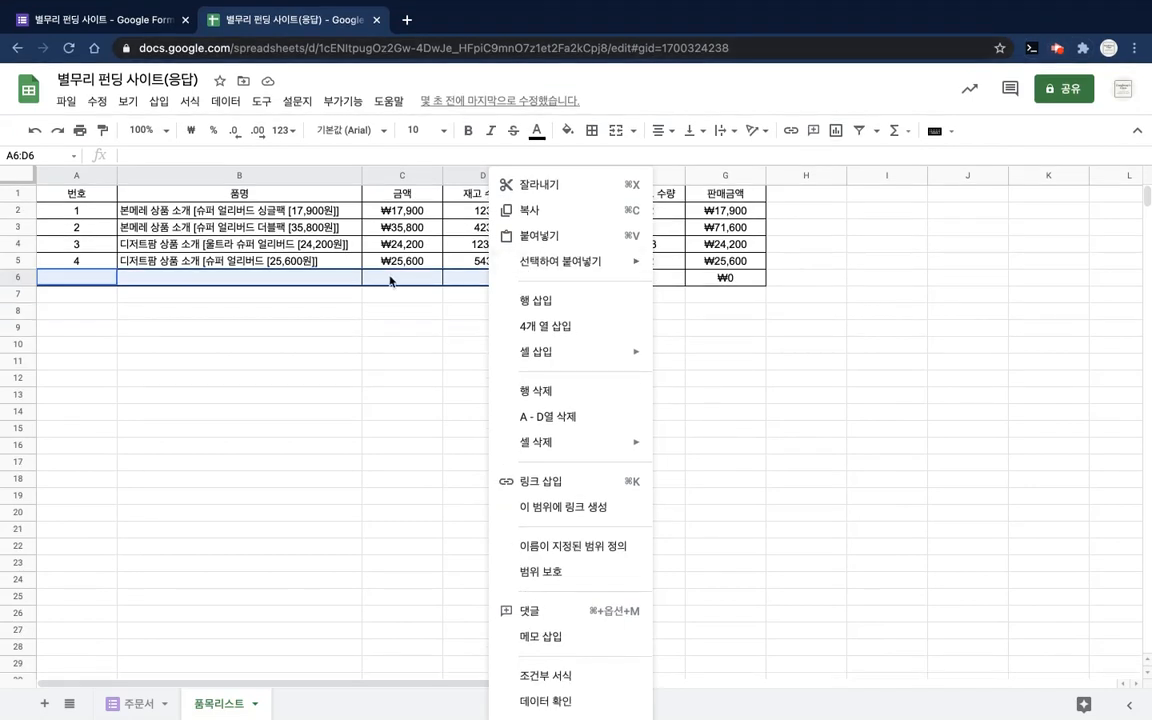
click(390, 281)
click(90, 279)
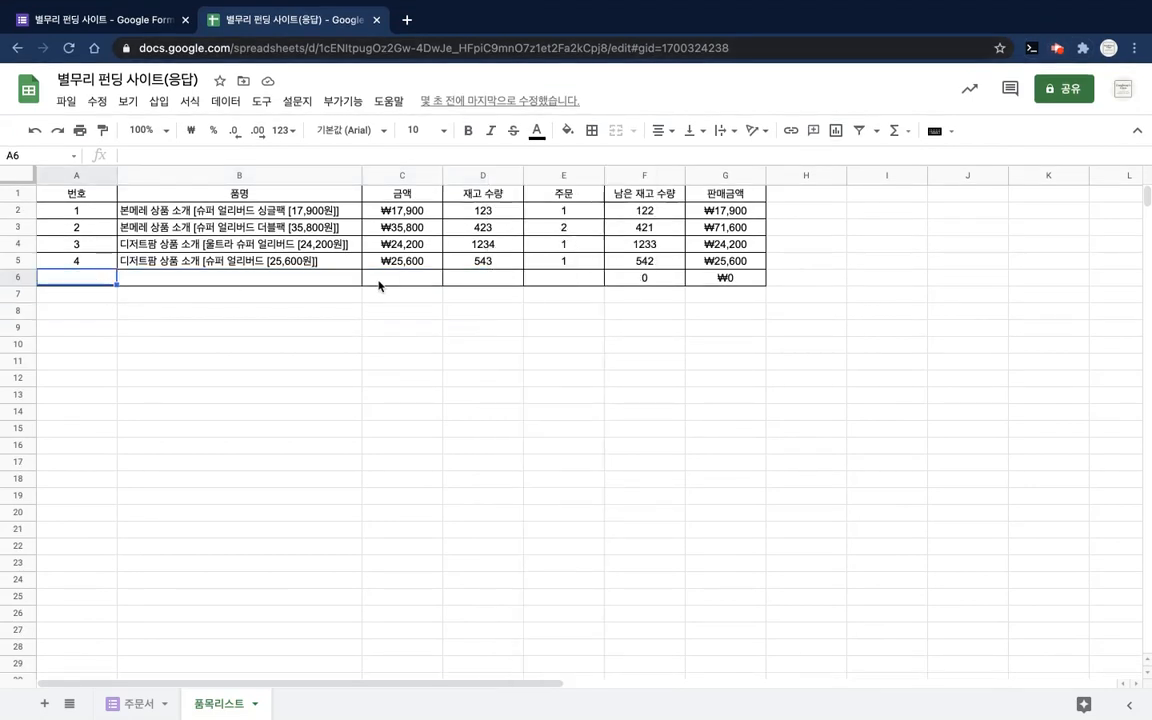
shift+click(471, 284)
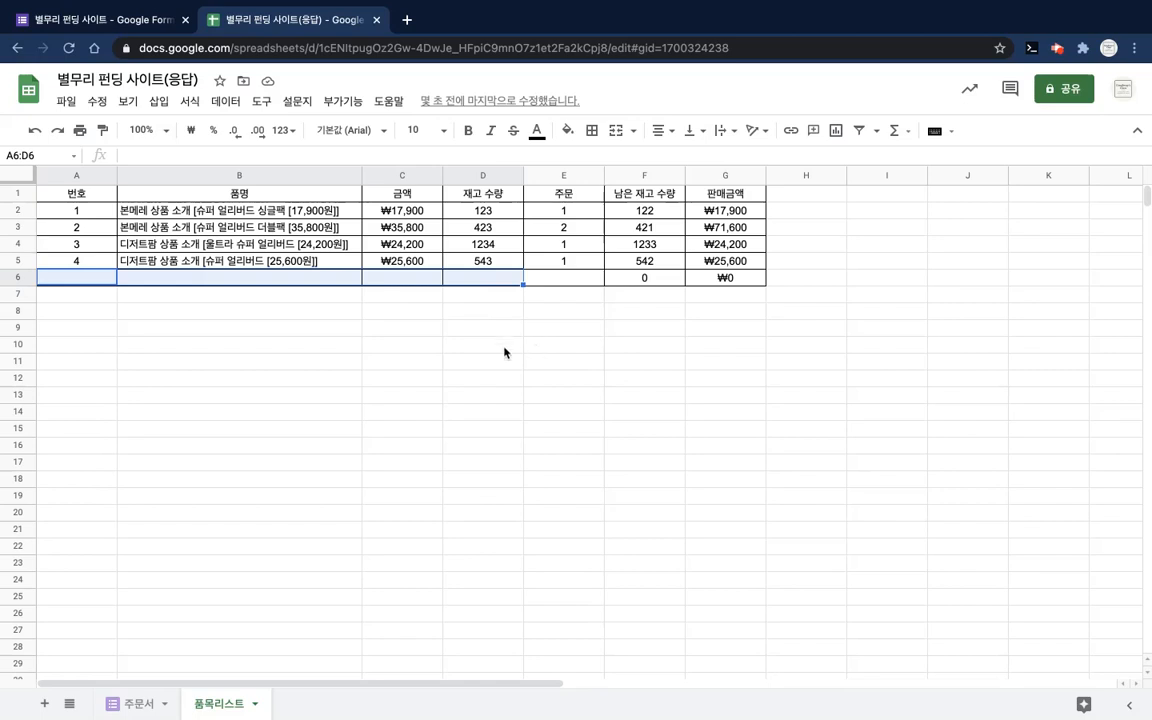
right_click(491, 284)
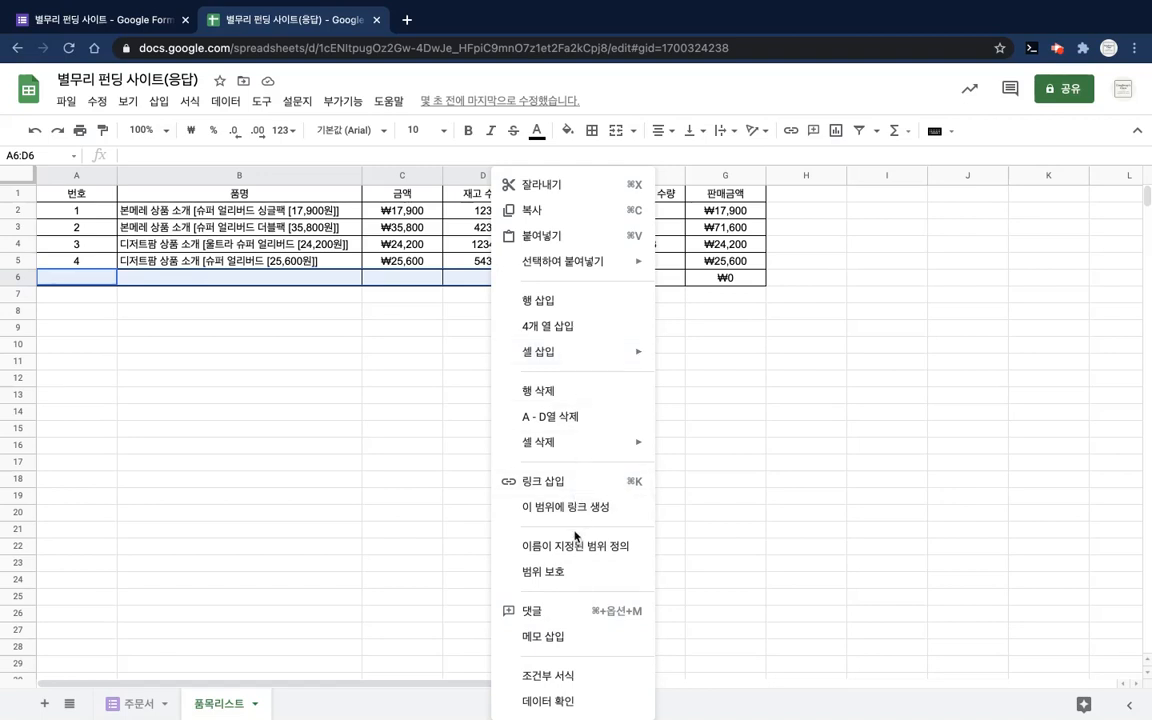
click(354, 344)
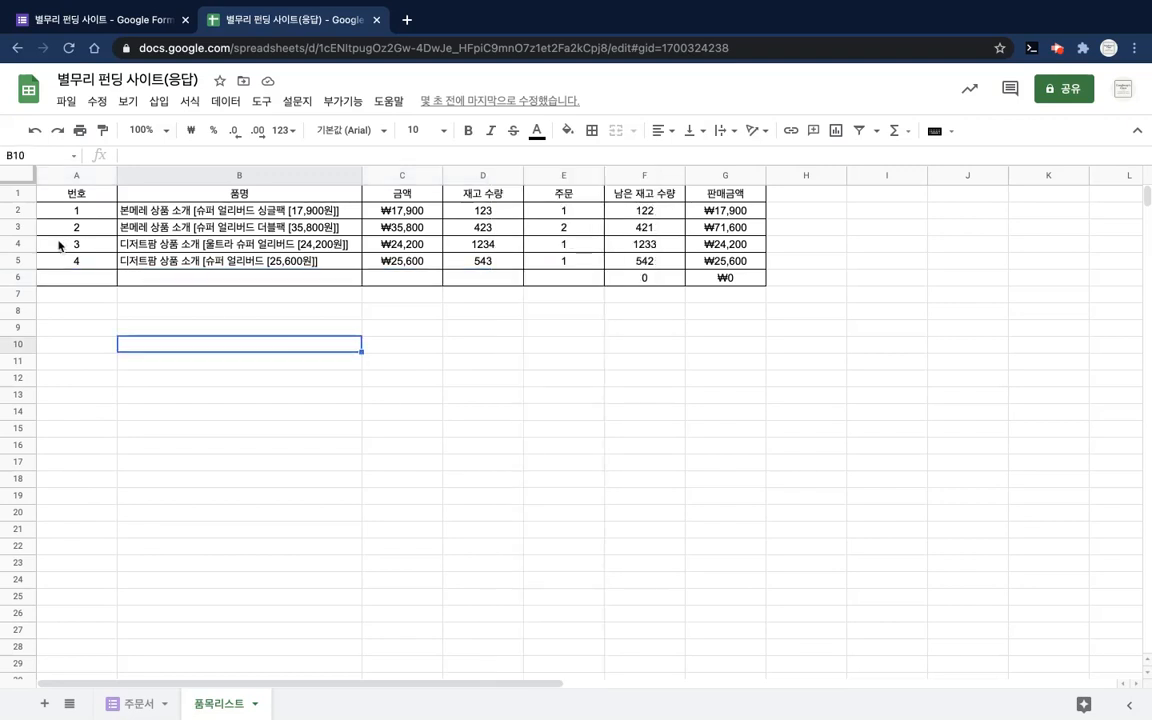
Step: Merge cells A6:D6 in the row beneath the last product
click(77, 277)
shift+click(500, 285)
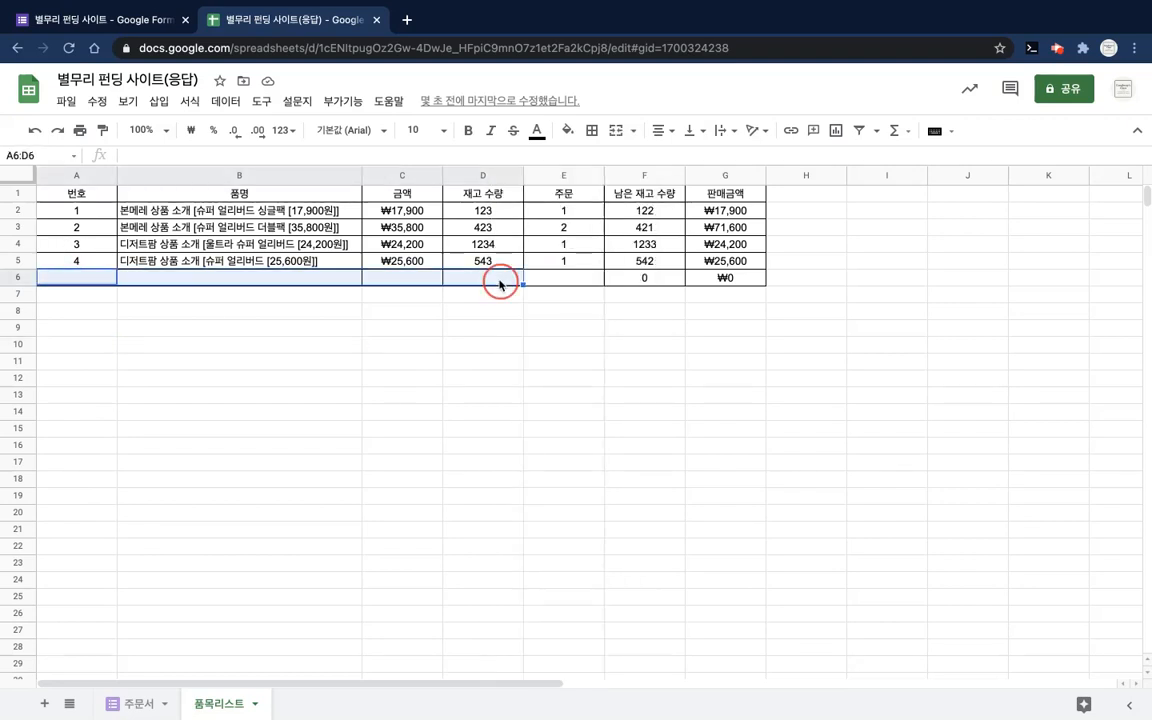
click(619, 130)
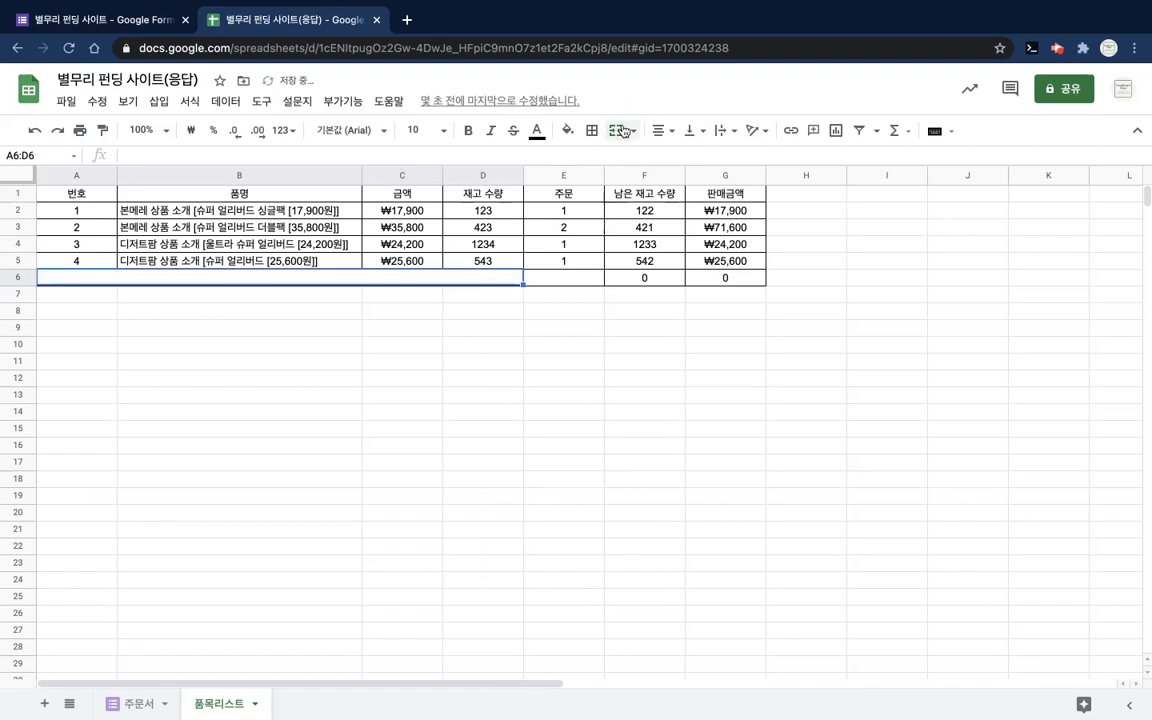
click(571, 362)
Step: Enter 합계 as the label of the merged cell in row 6
click(419, 283)
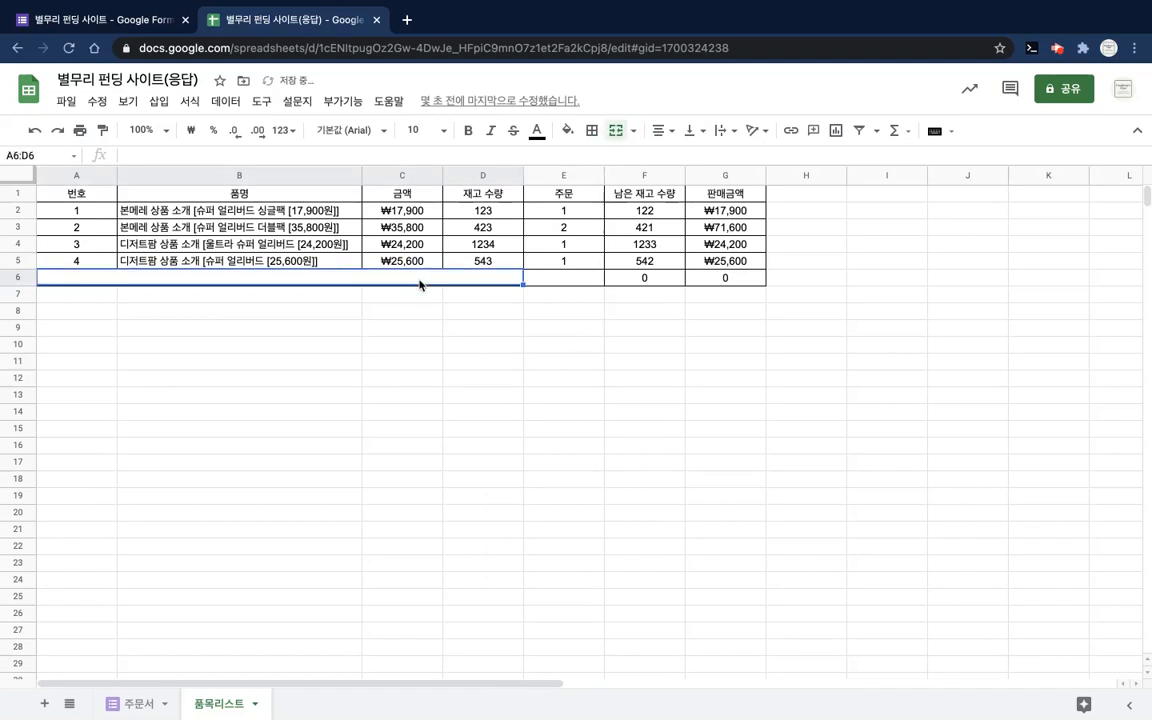
text(gkqr)
key(BackSpace)
key(BackSpace)
key(BackSpace)
key(BackSpace)
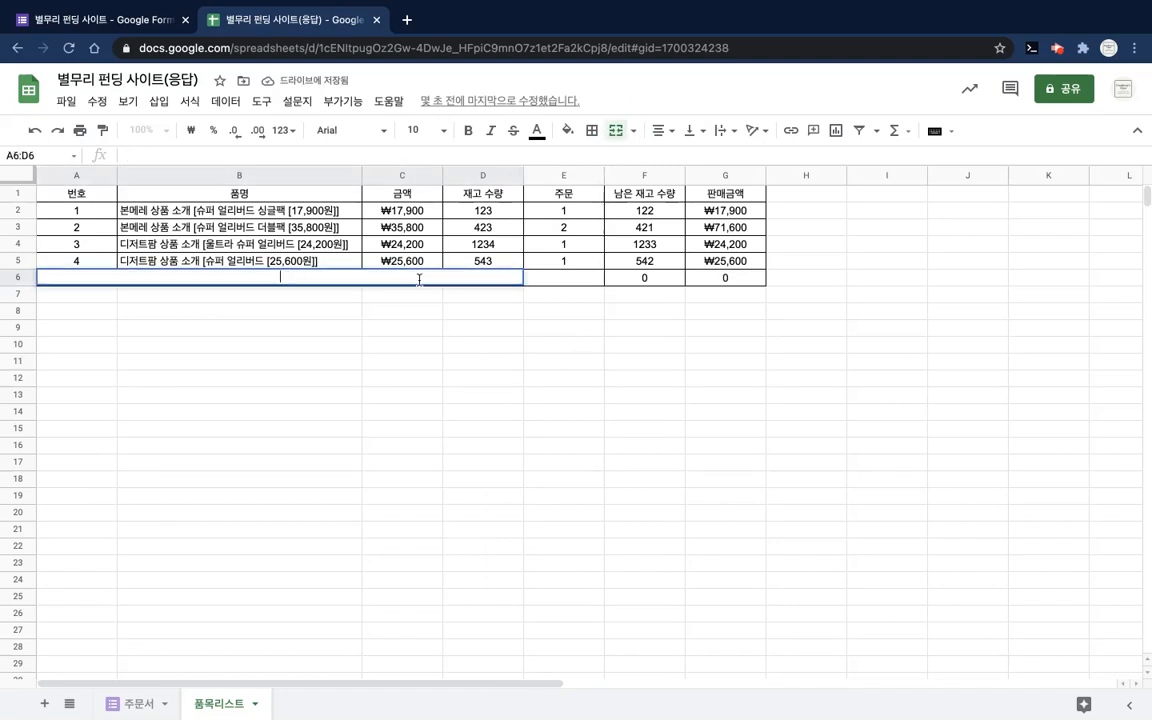
text(합계)
key(Return)
Step: Examine the 주문, 남은 재고 수량 and 판매금액 cells of the 합계 row
key(Up)
key(Right)
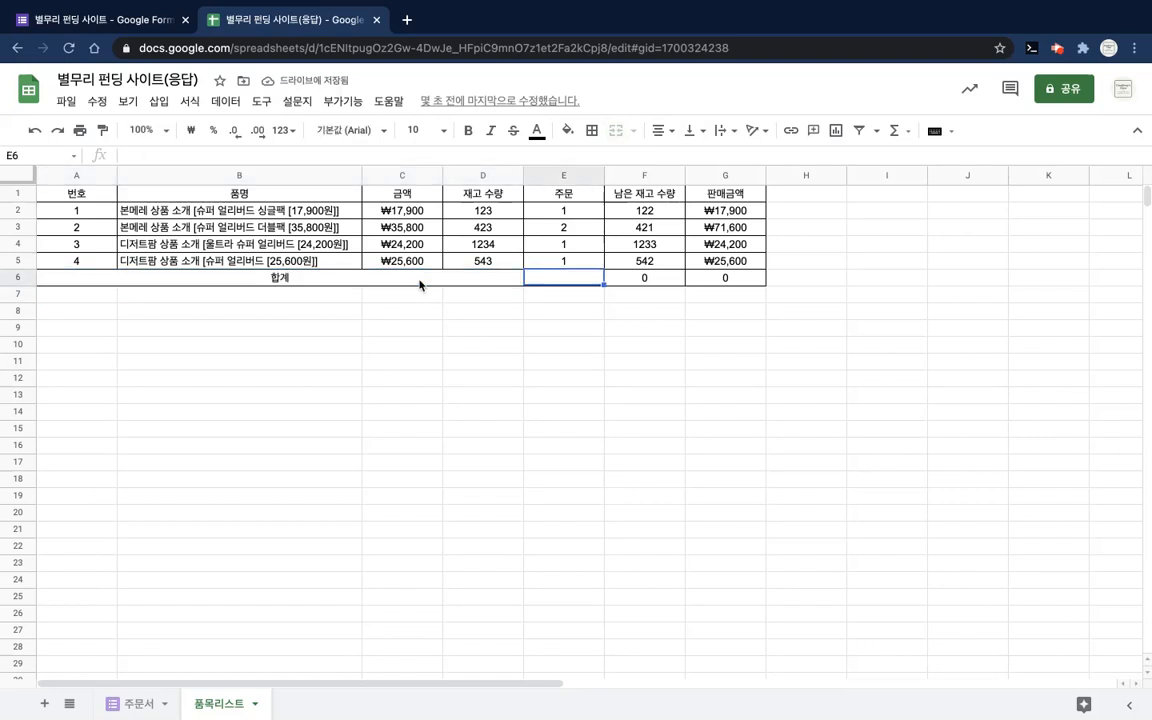
key(Right)
key(Right)
key(Left)
key(Left)
key(Right)
key(Right)
key(Left)
key(Left)
key(Right)
key(Right)
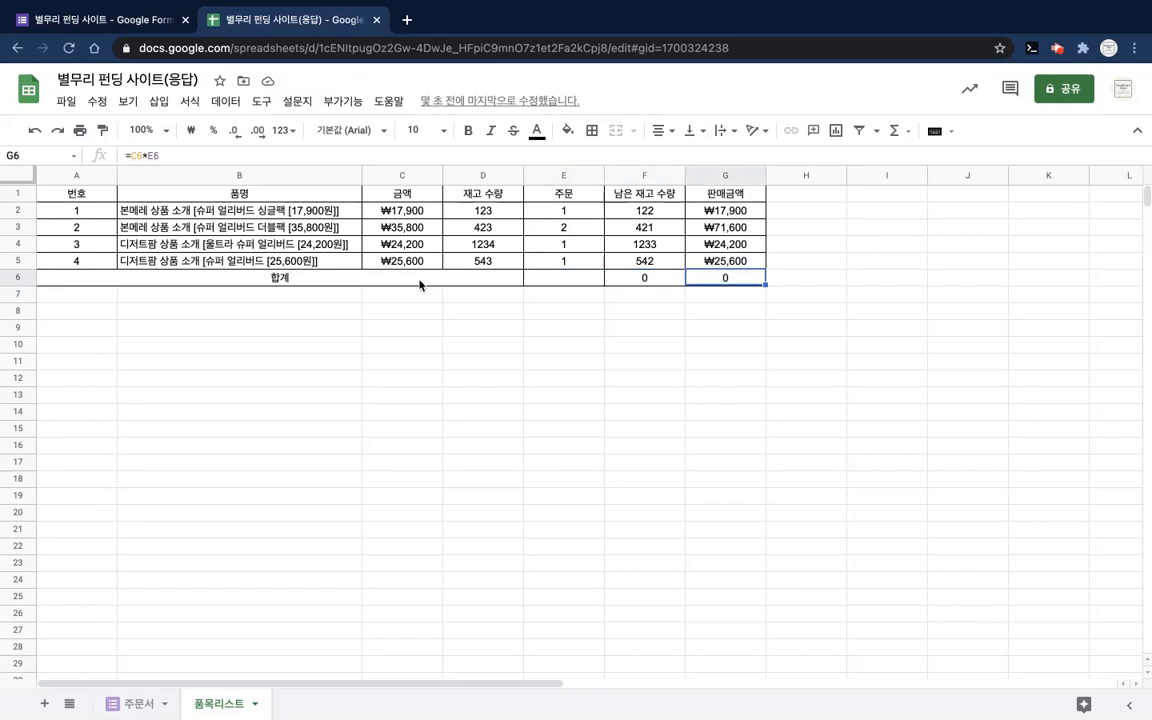
Step: Enter =sum(E2:E5) in E6 to total the 주문 column
key(Left)
key(Left)
text(=)
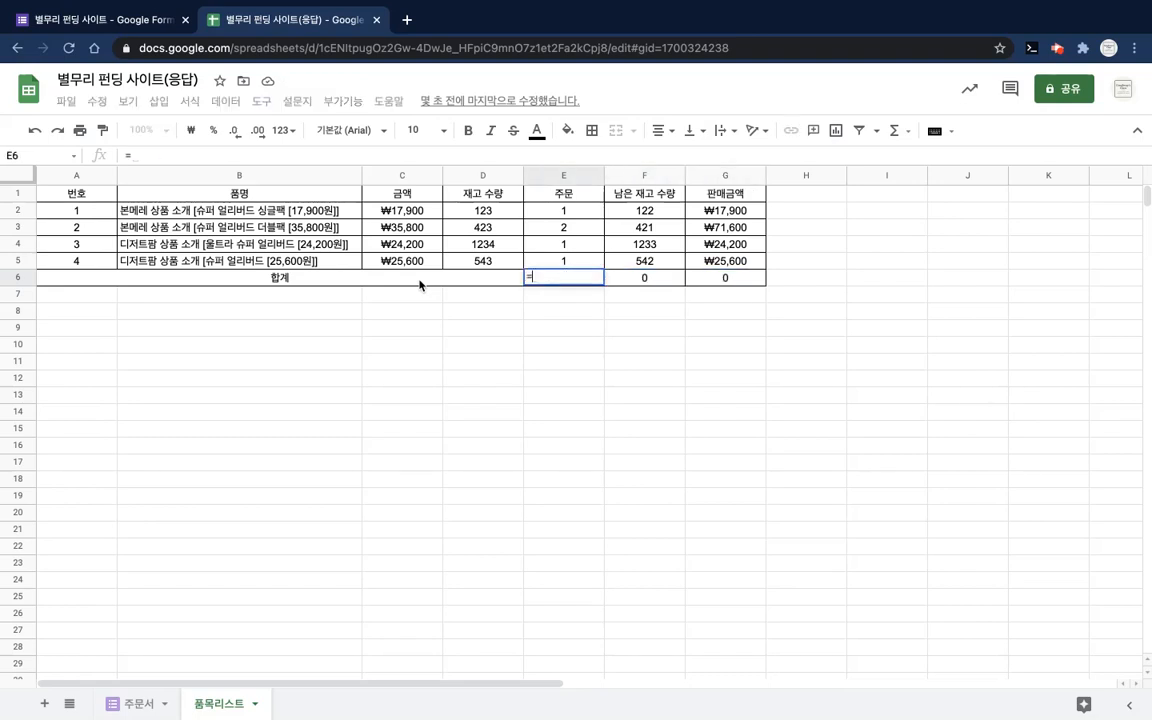
text(sum()
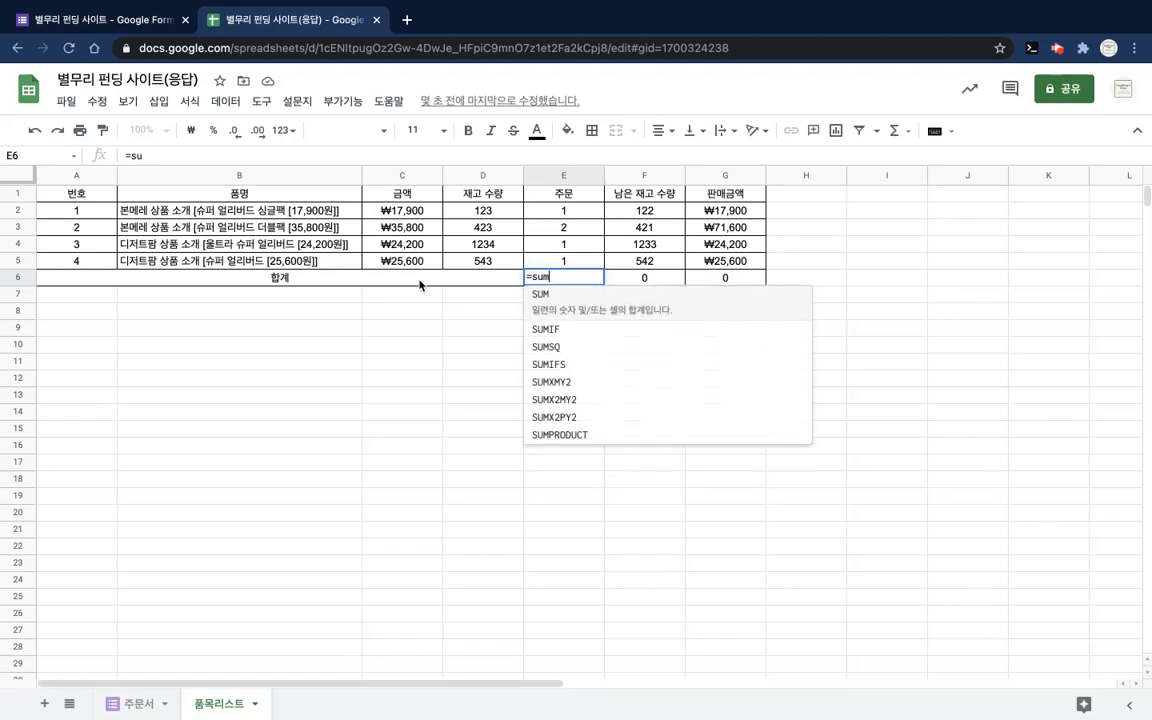
click(535, 212)
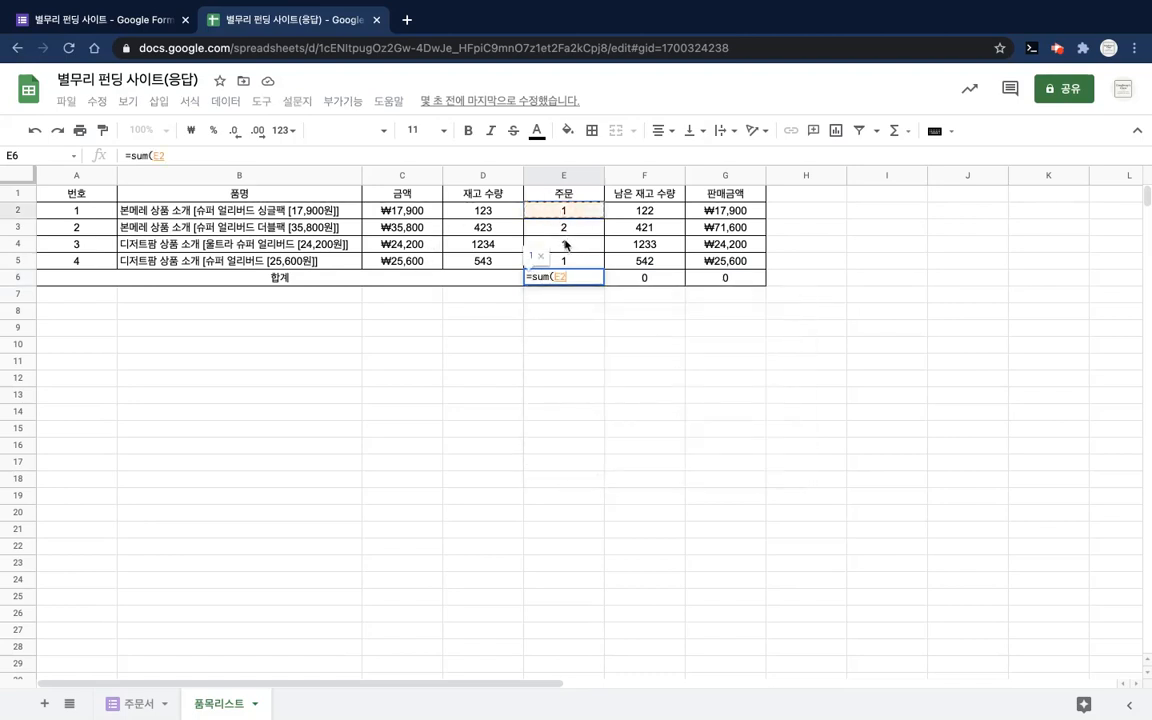
drag(573, 263, 573, 263)
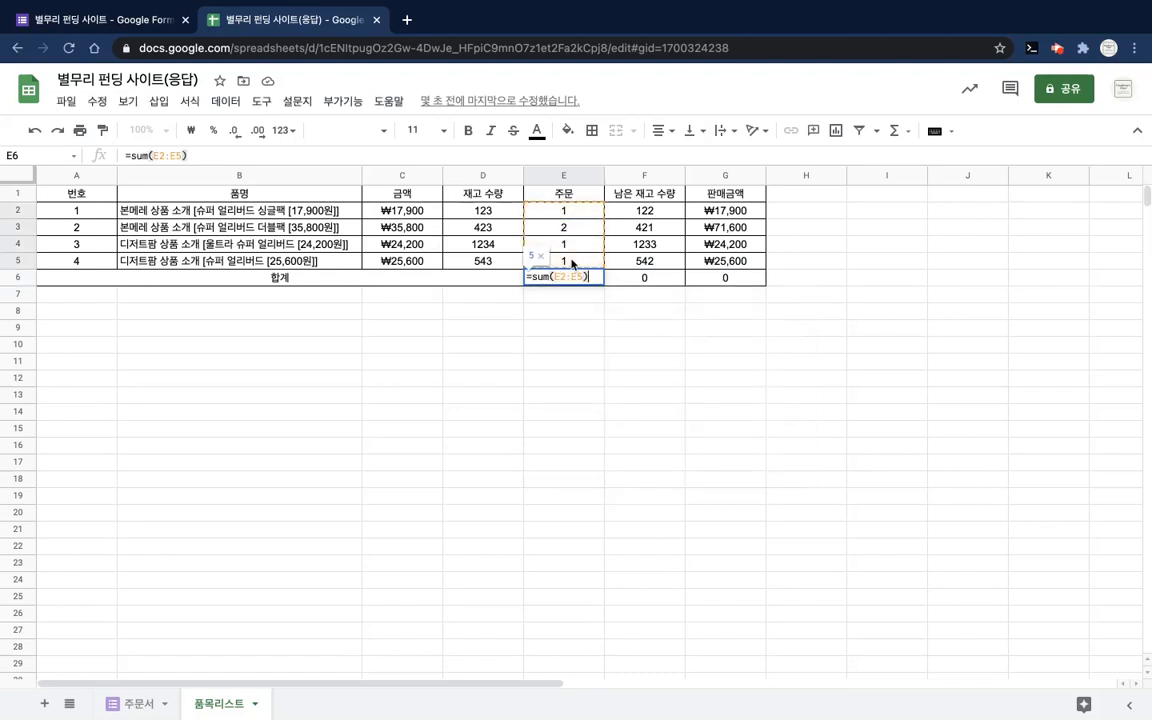
key(Return)
Step: Fill the sum formula from E6 across to F6 and G6, replacing the existing formulas there
click(593, 280)
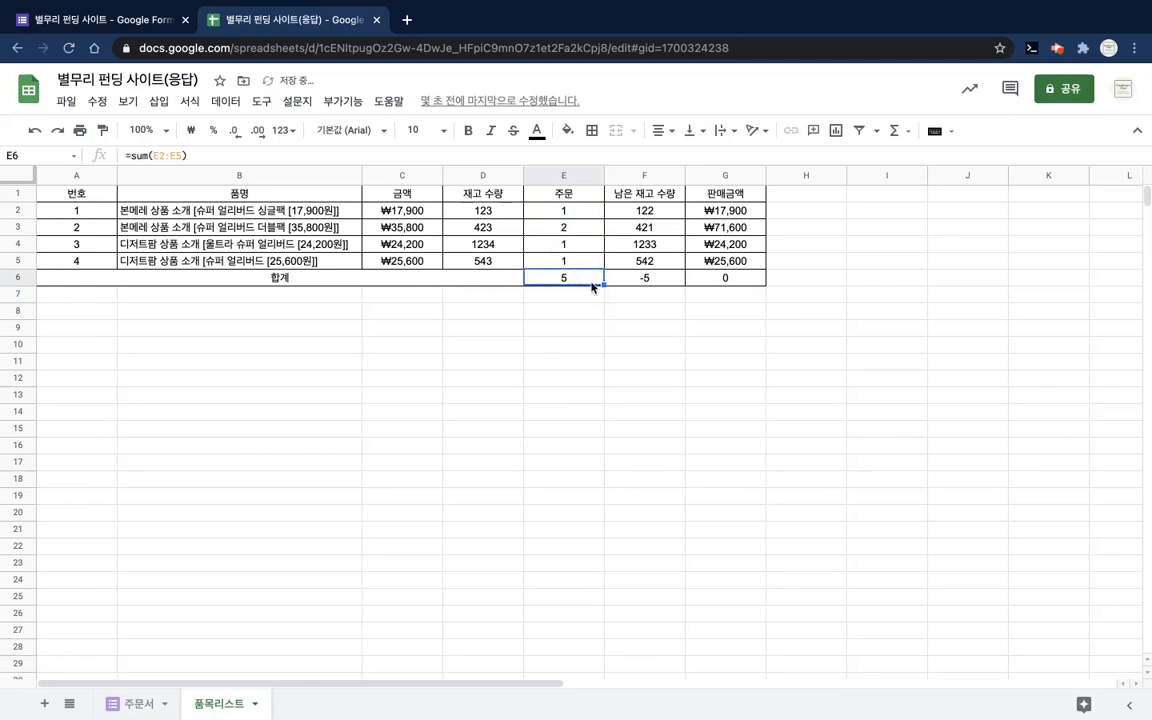
click(643, 281)
click(694, 283)
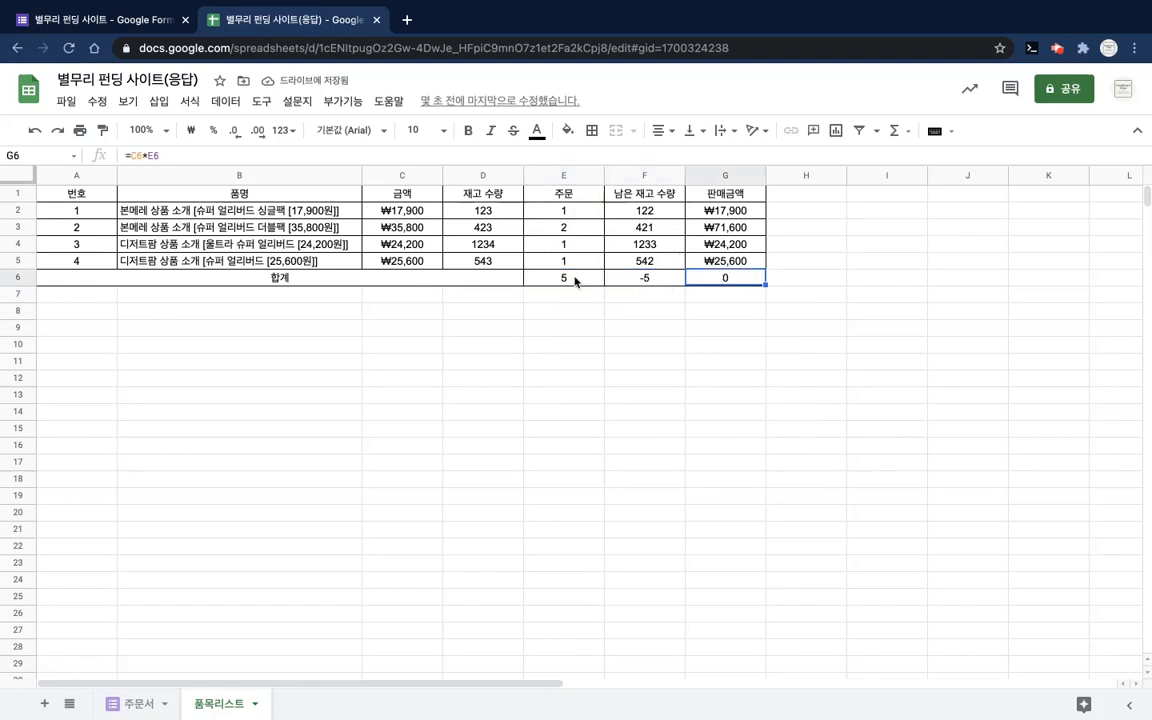
click(576, 278)
click(705, 280)
click(580, 268)
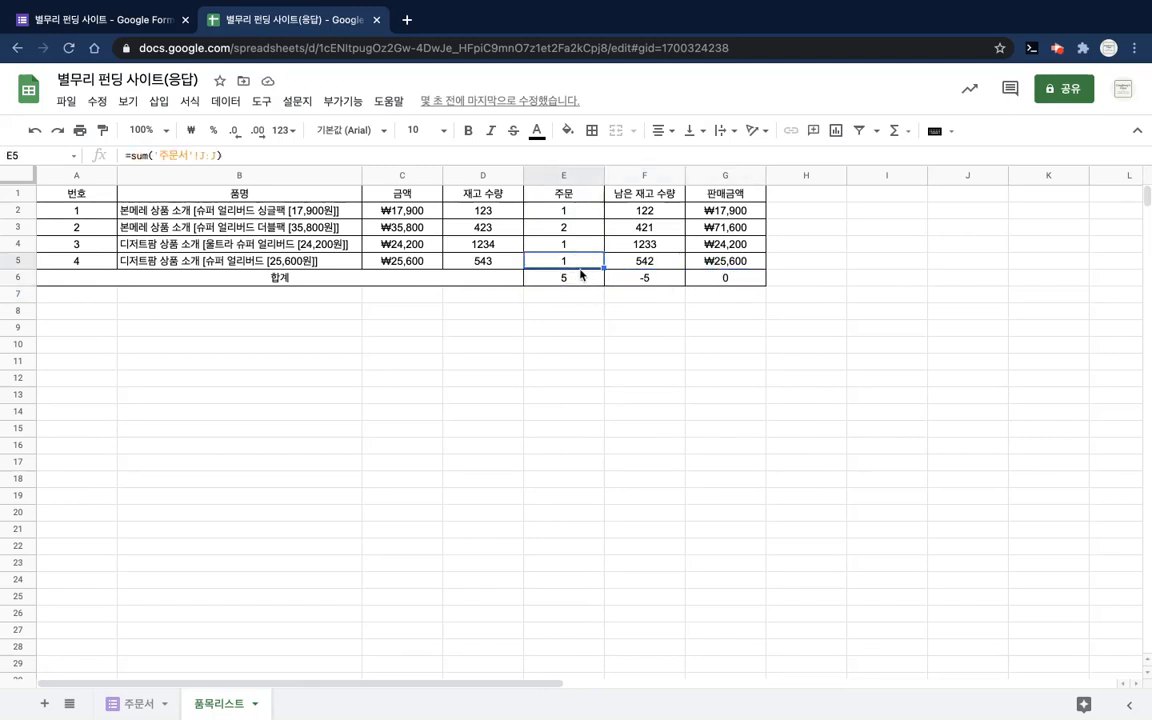
click(583, 280)
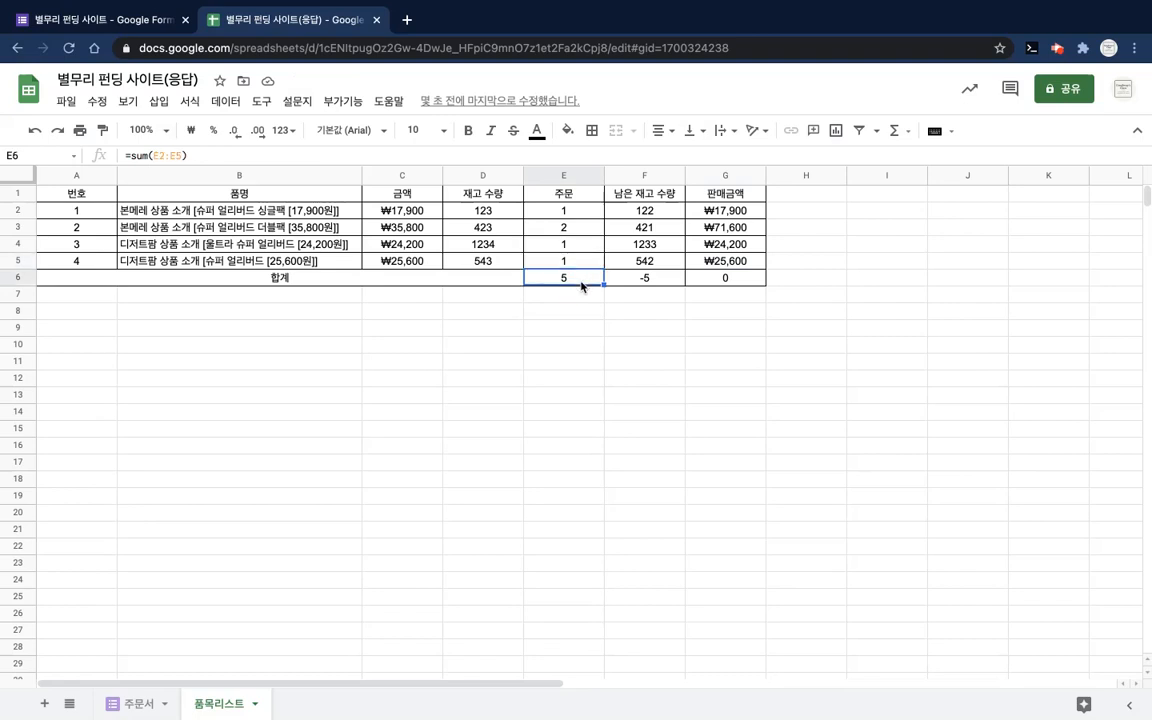
drag(604, 284, 751, 283)
click(834, 285)
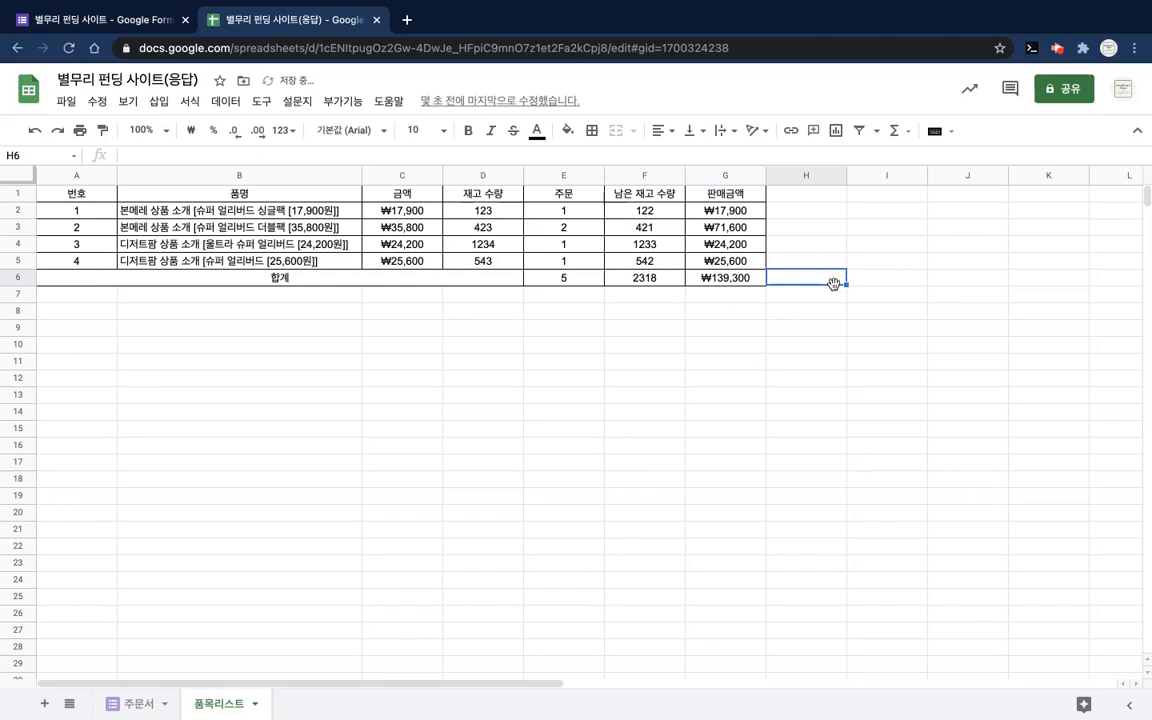
Step: Check the sum formulas in E6, F6 and G6 of the 합계 row
click(531, 277)
key(Right)
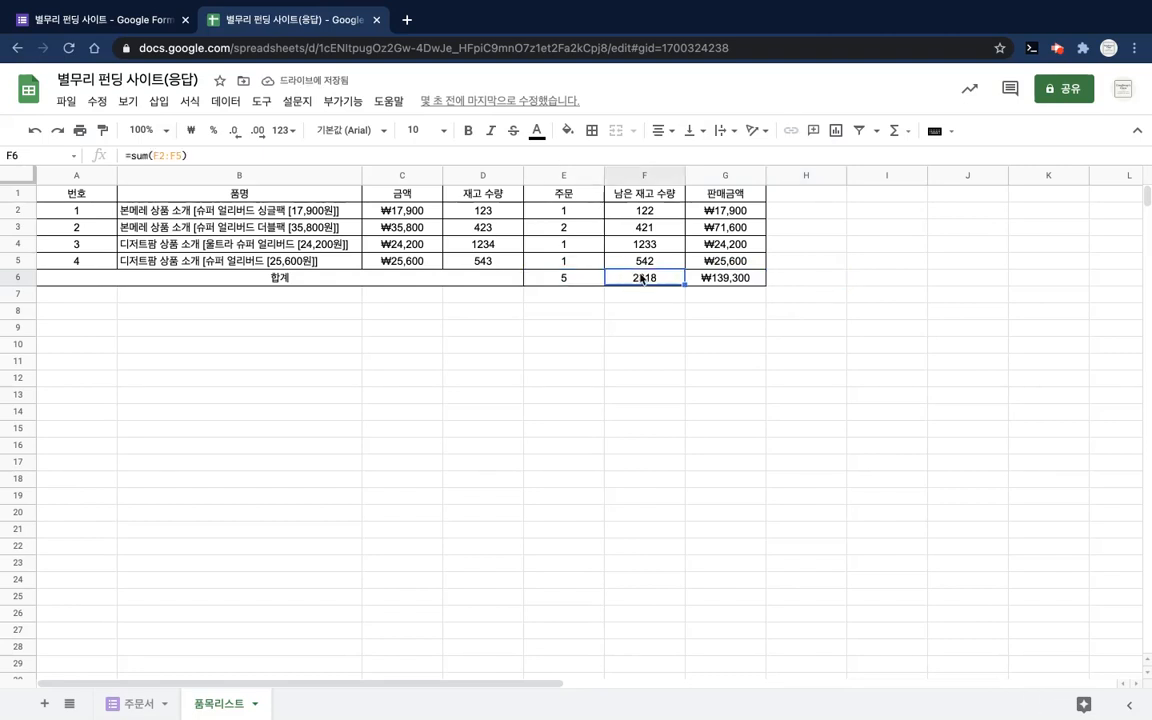
key(Right)
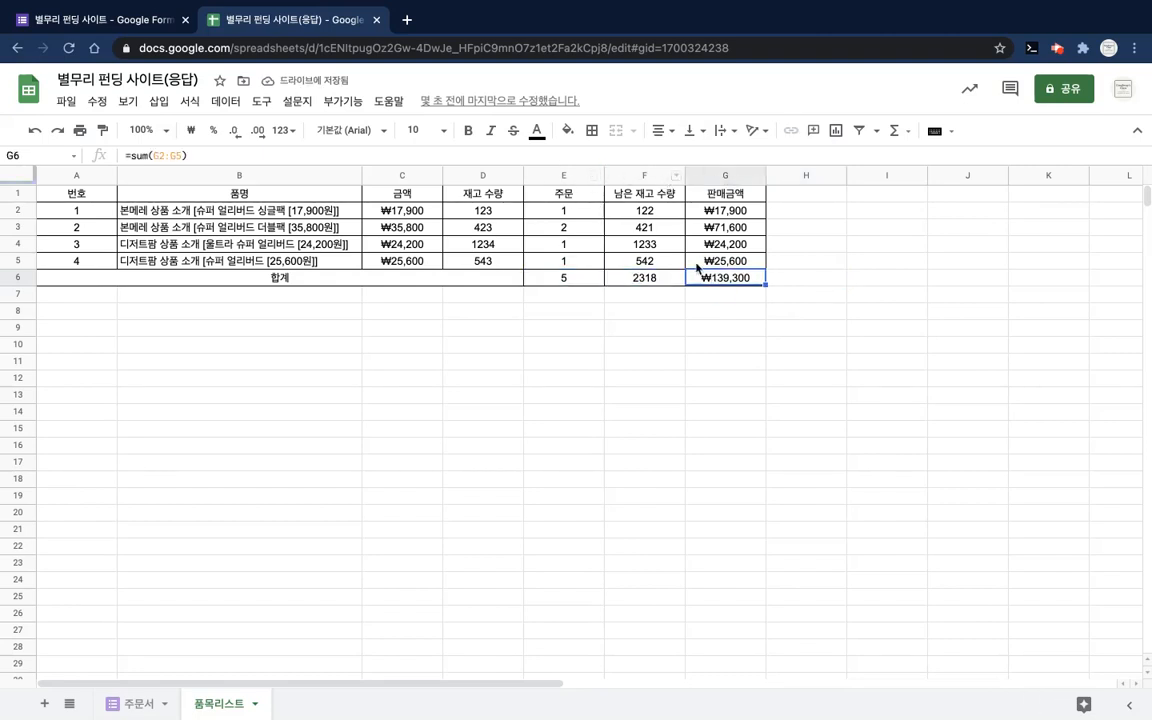
click(635, 277)
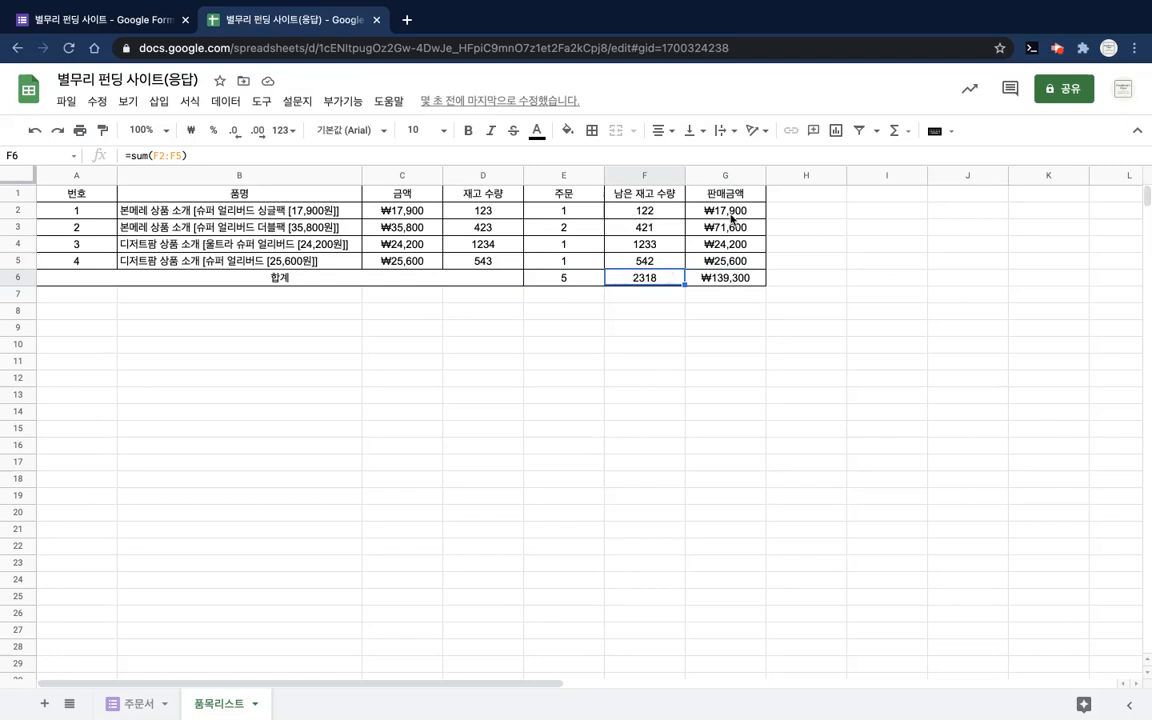
click(731, 277)
click(570, 279)
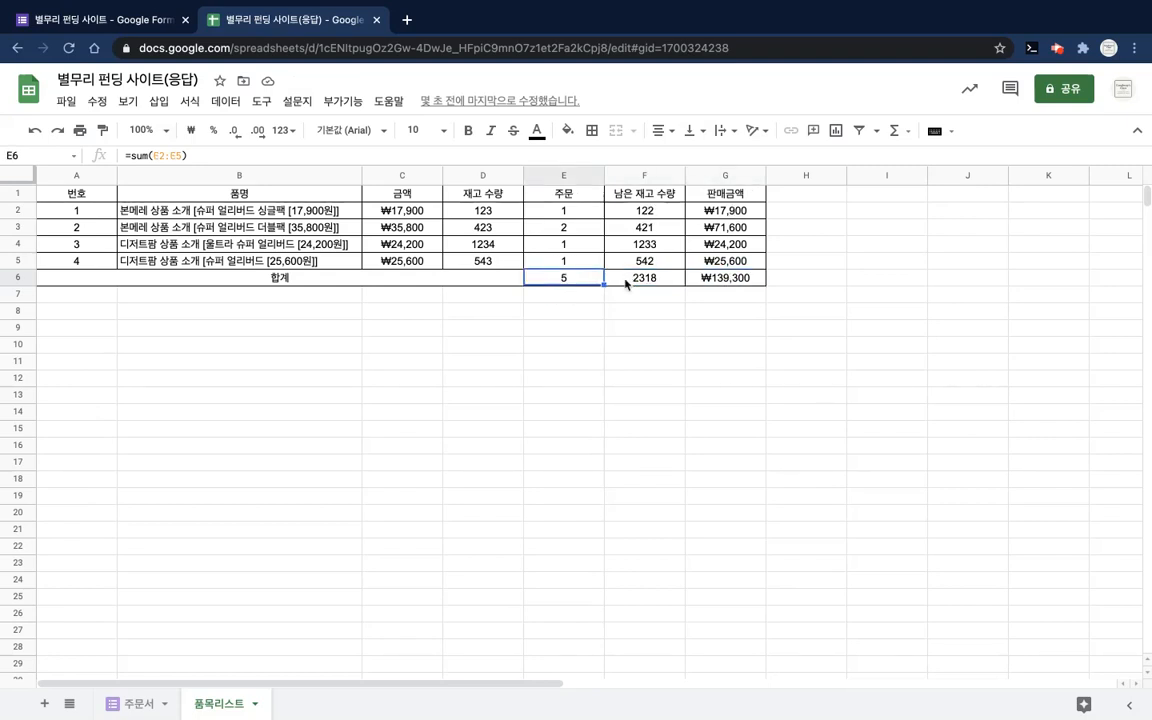
click(640, 278)
click(742, 278)
click(840, 293)
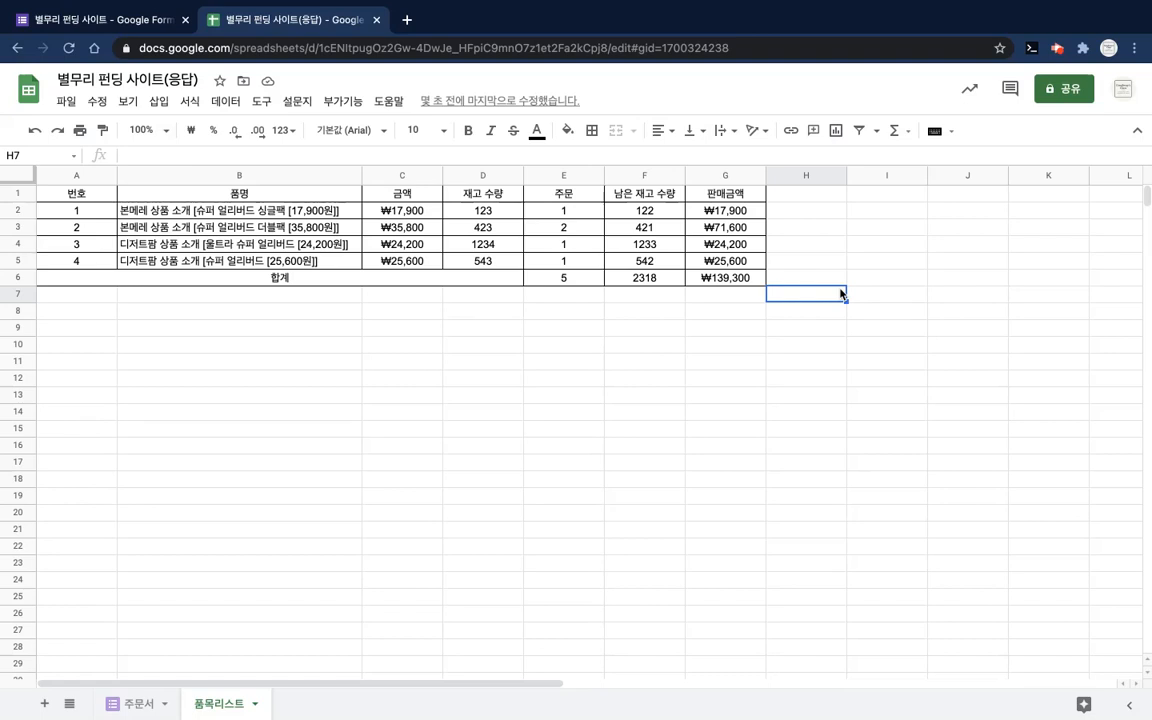
Step: Review the 판매금액 values in G2:G5 and the product names under 품명
click(692, 334)
click(810, 334)
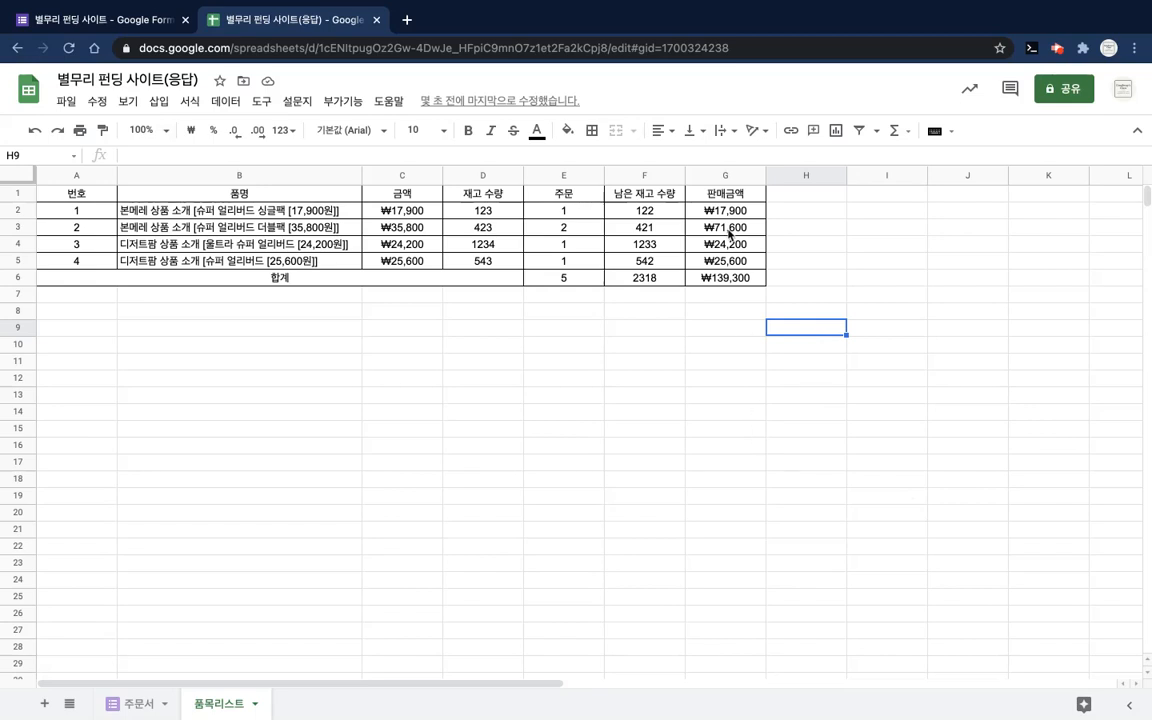
drag(726, 213, 728, 260)
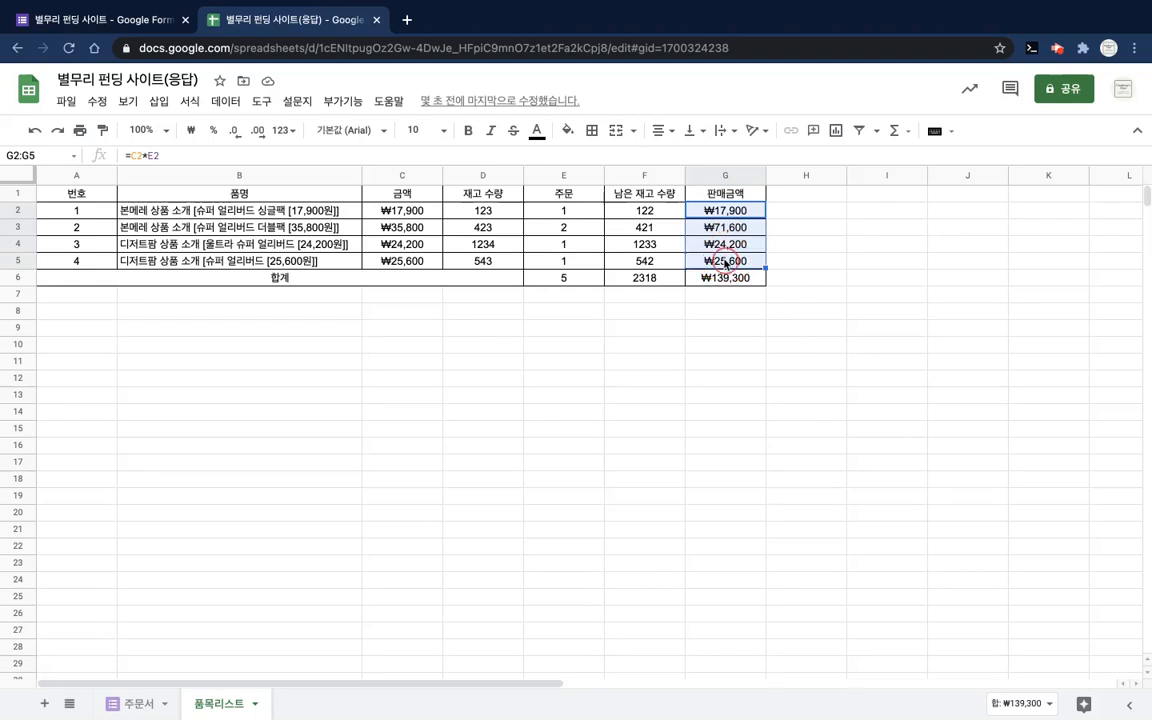
click(771, 345)
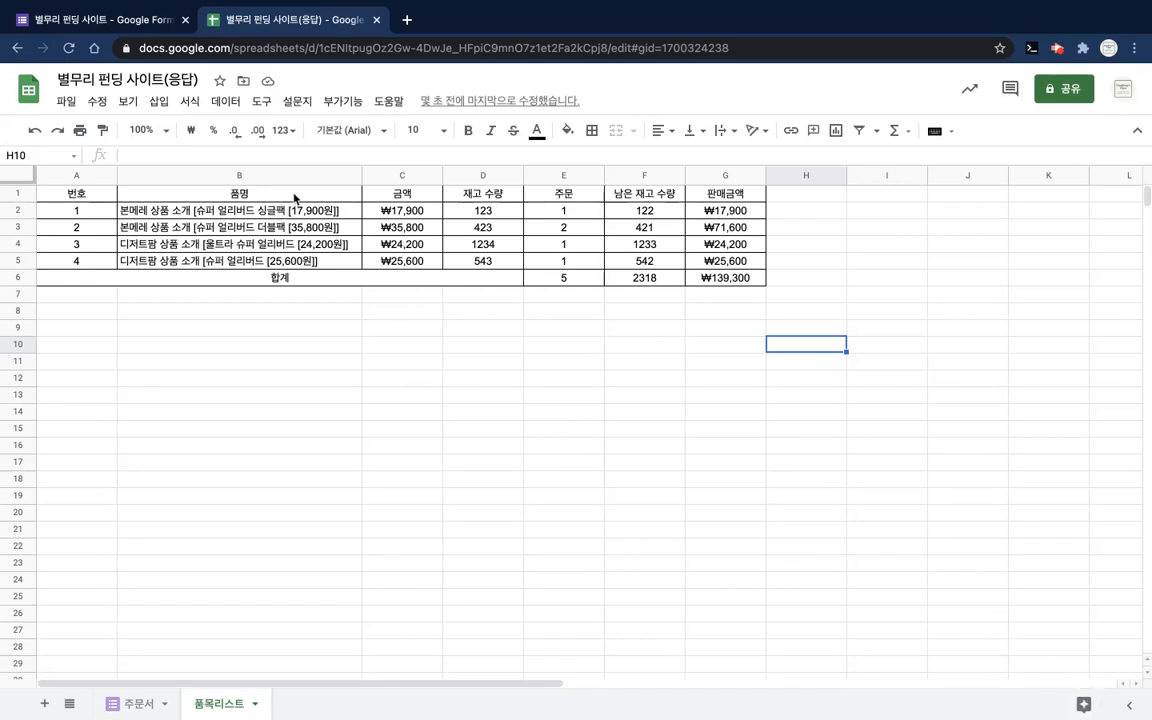
drag(294, 197, 293, 261)
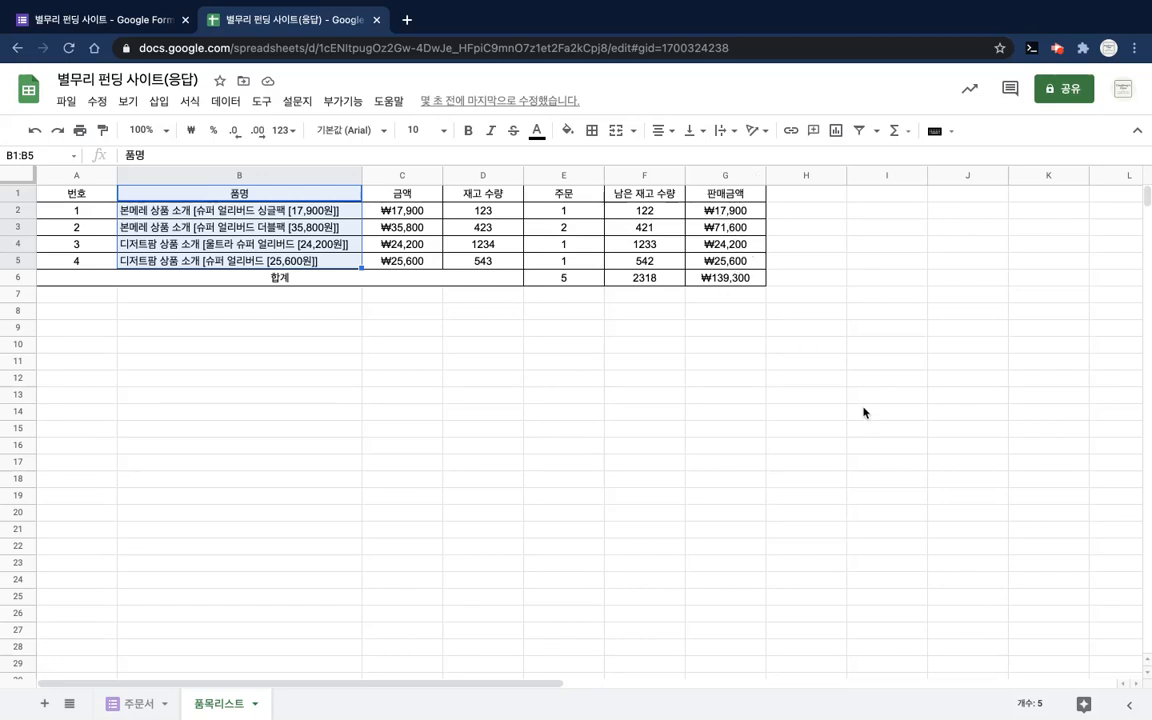
click(476, 416)
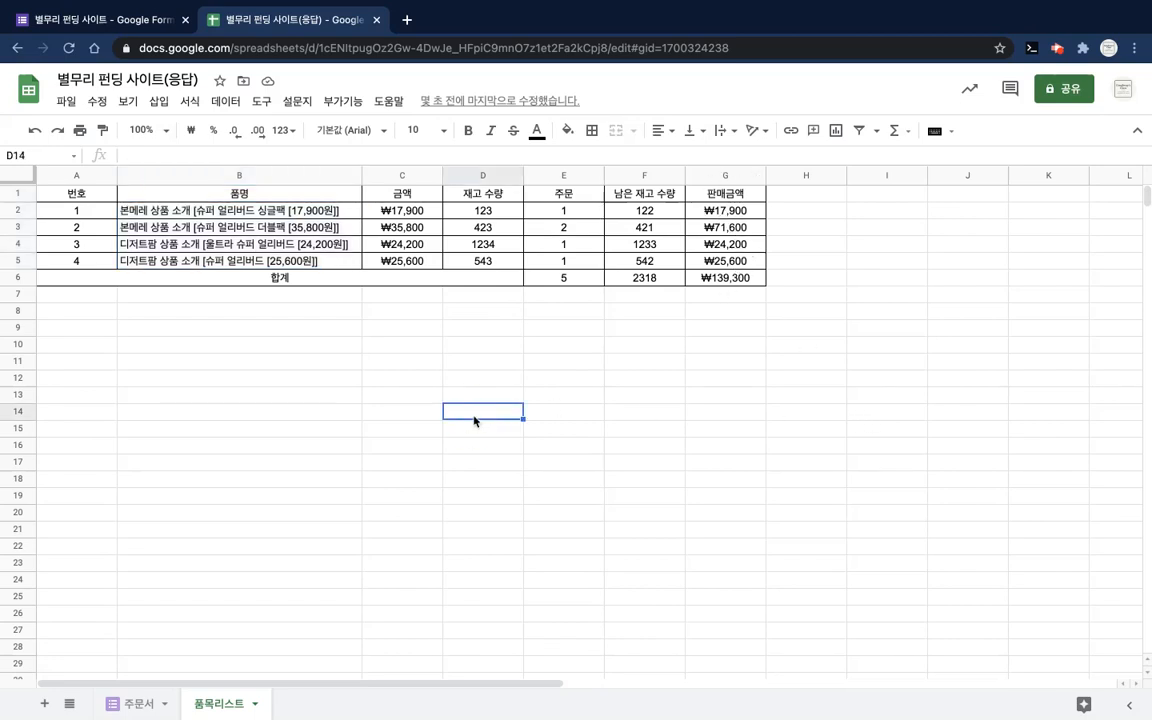
click(329, 197)
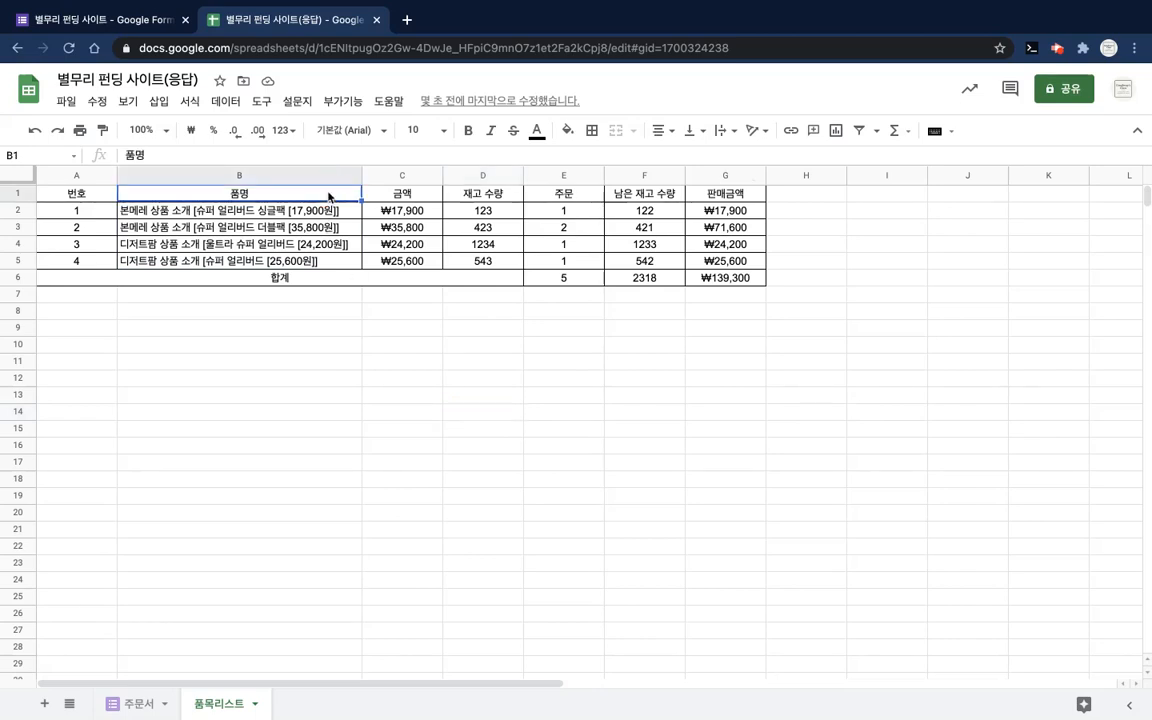
Step: Insert the suggested 판매금액 pie chart from the Explore suggestions for B1:B5 and G1:G5
shift+click(325, 261)
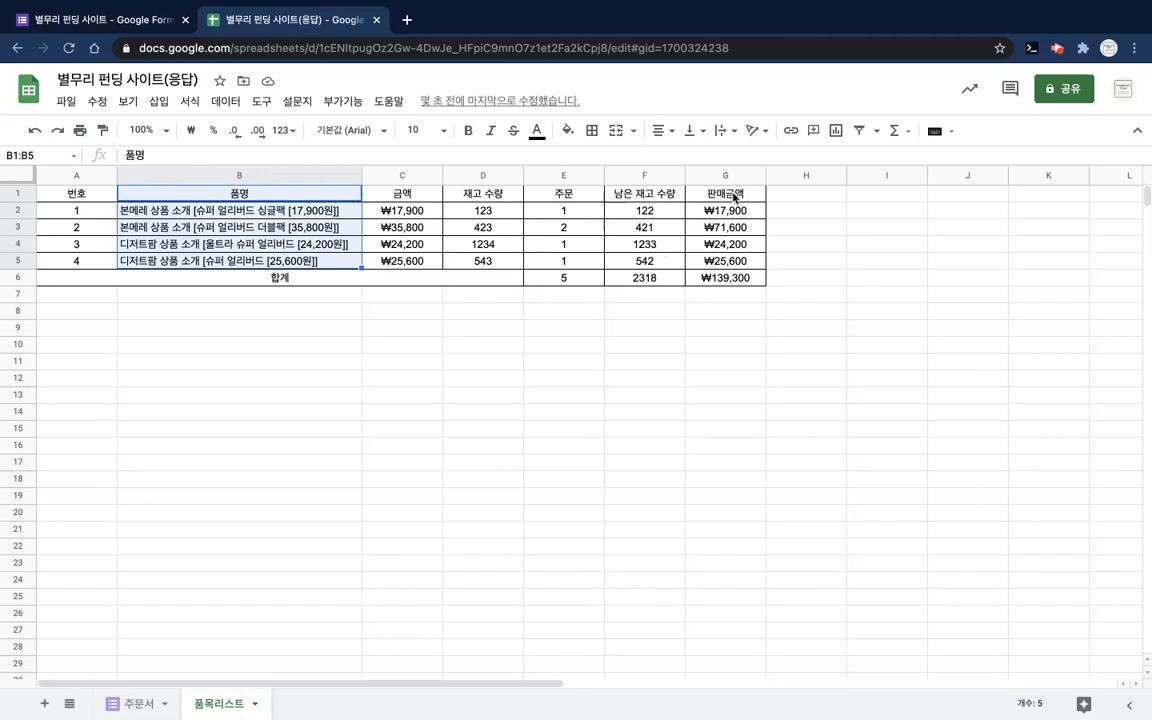
drag(734, 197, 738, 261)
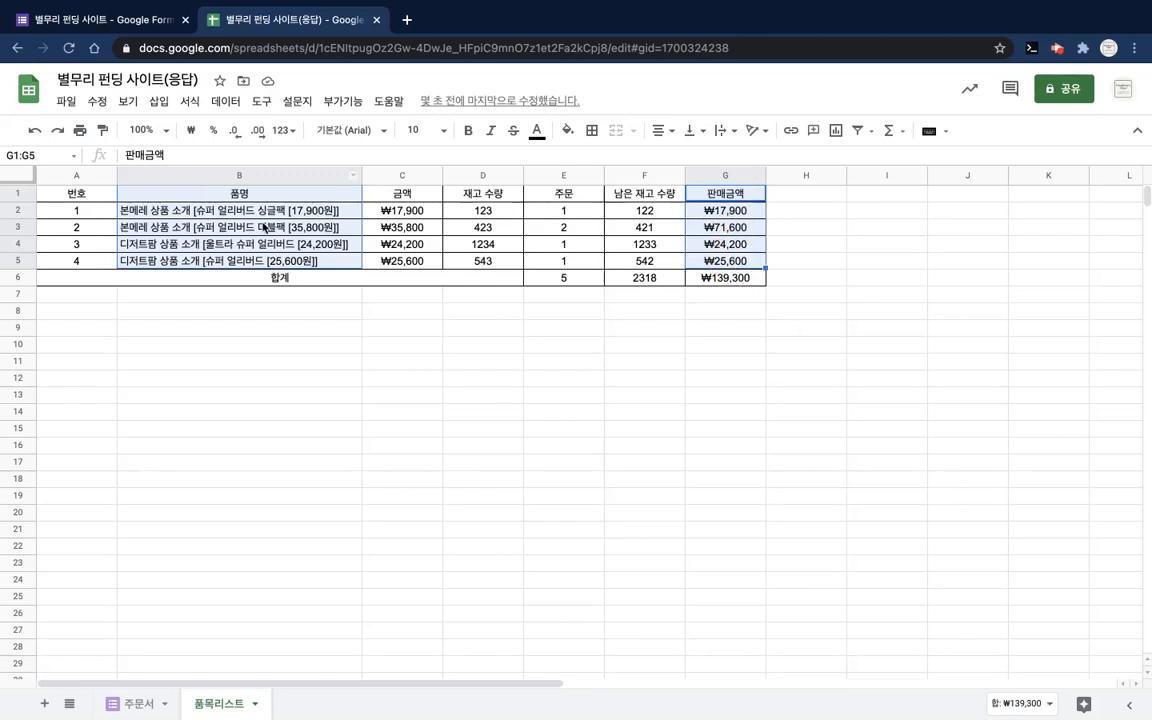
click(1082, 706)
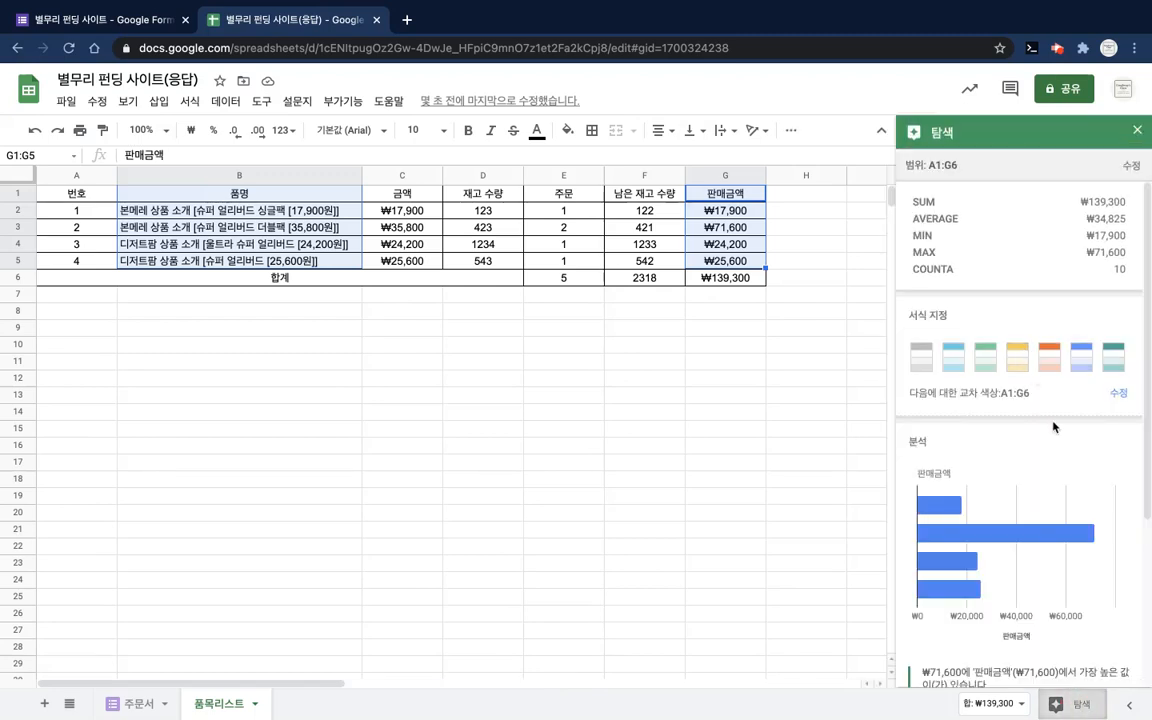
scroll(1053, 423, down, 3)
scroll(1053, 423, down, 1)
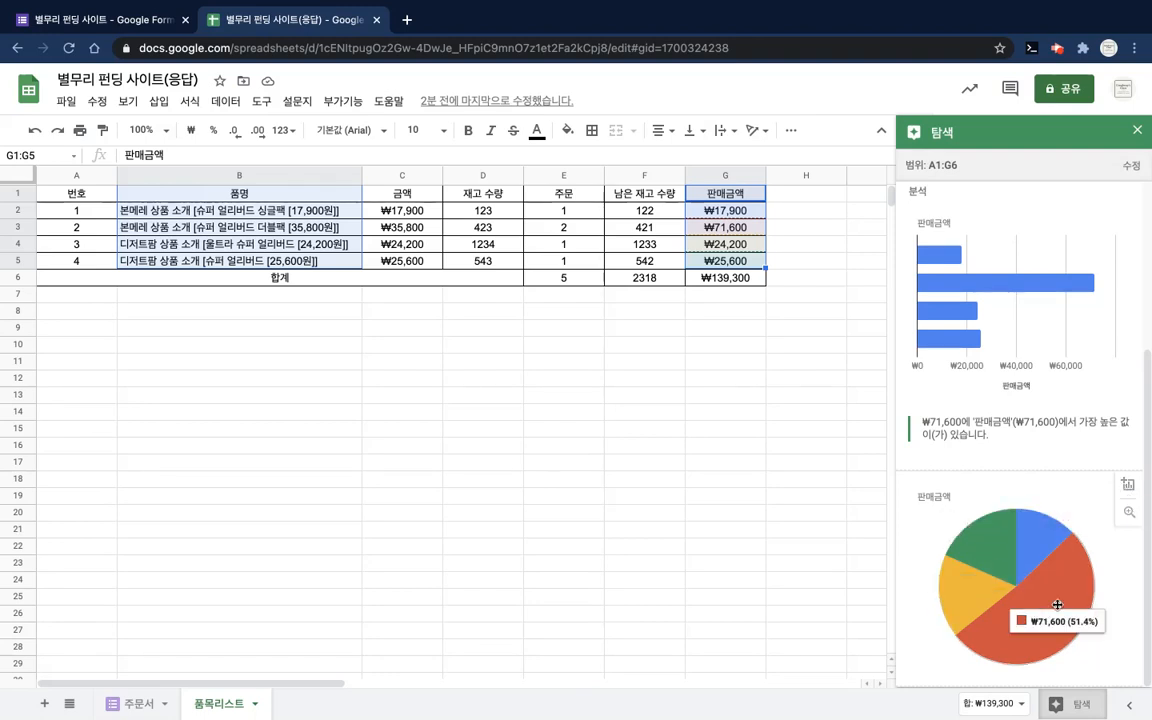
click(1128, 485)
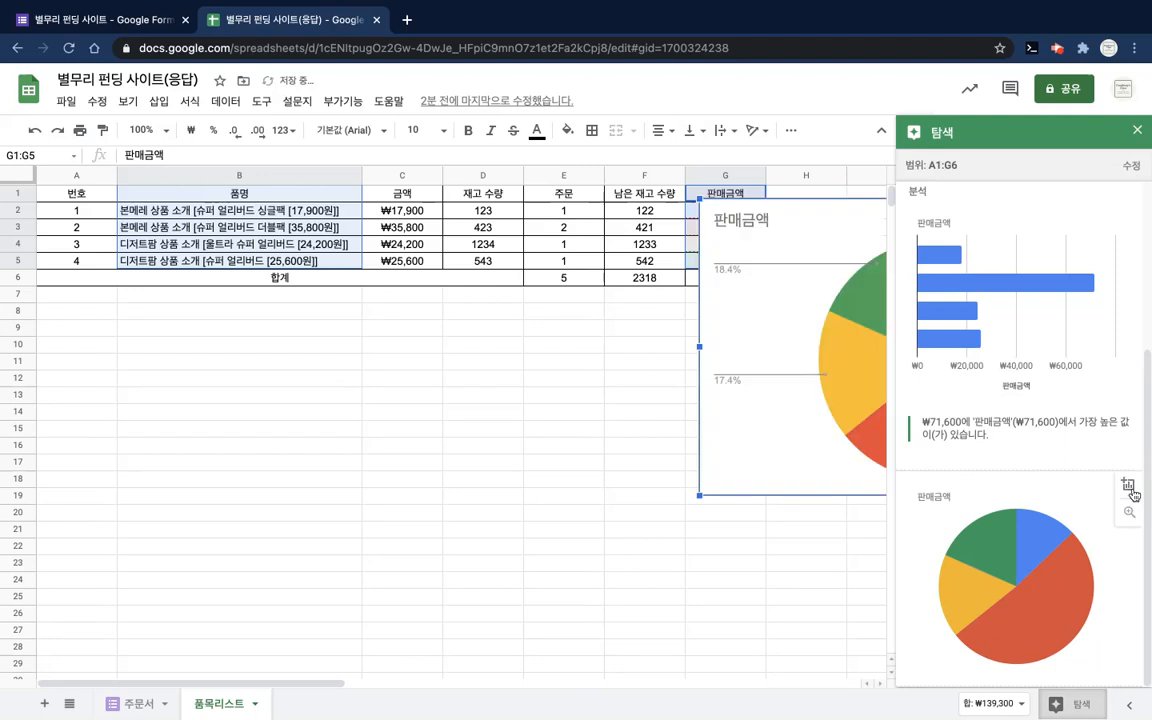
click(1137, 129)
click(754, 598)
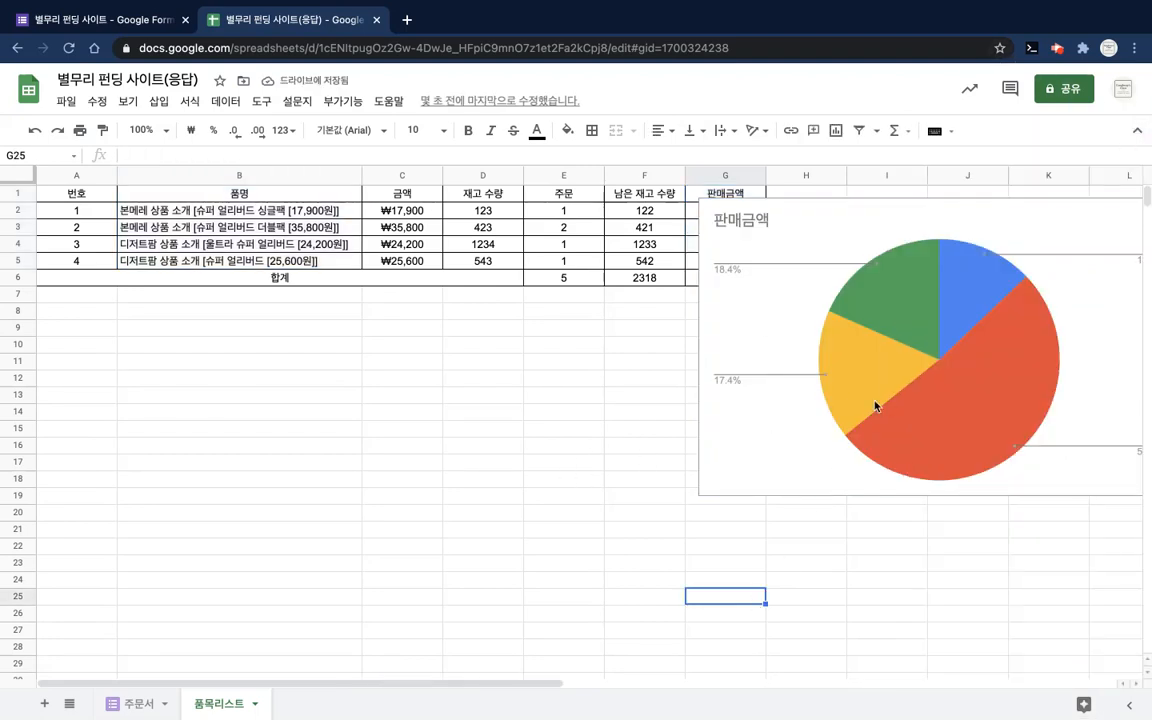
Step: Move the 판매금액 pie chart to the empty area below the table, starting around row 8
drag(930, 330, 315, 454)
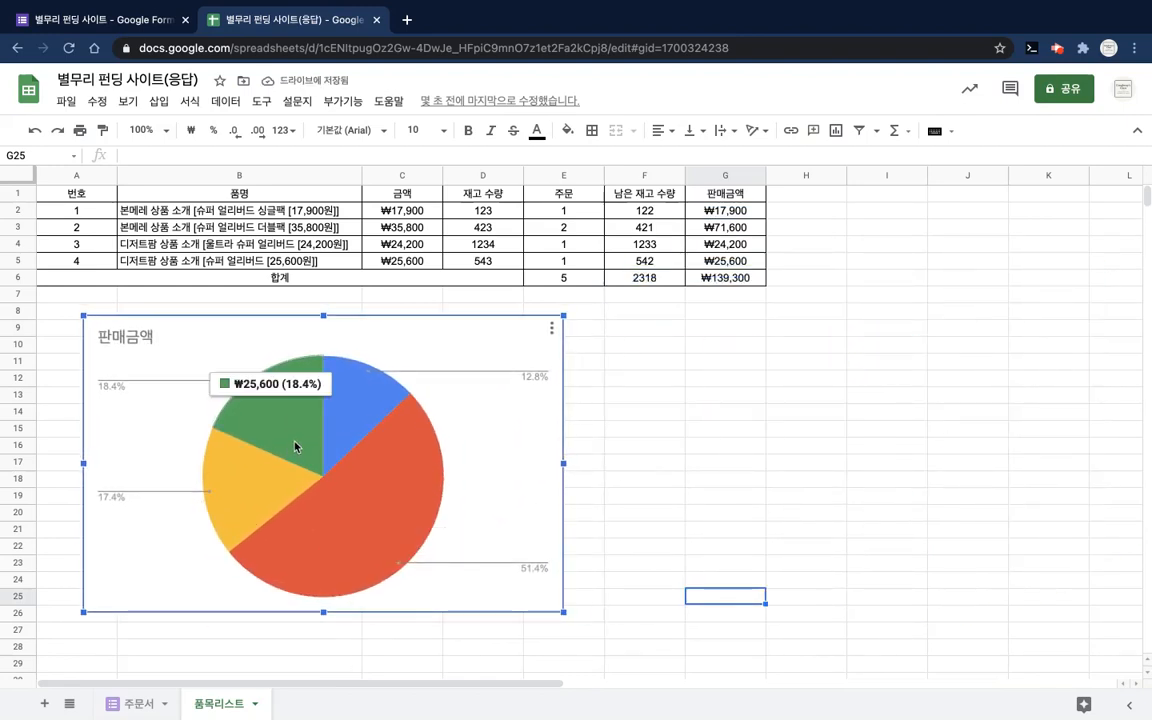
mouse_move(335, 526)
mouse_move(210, 466)
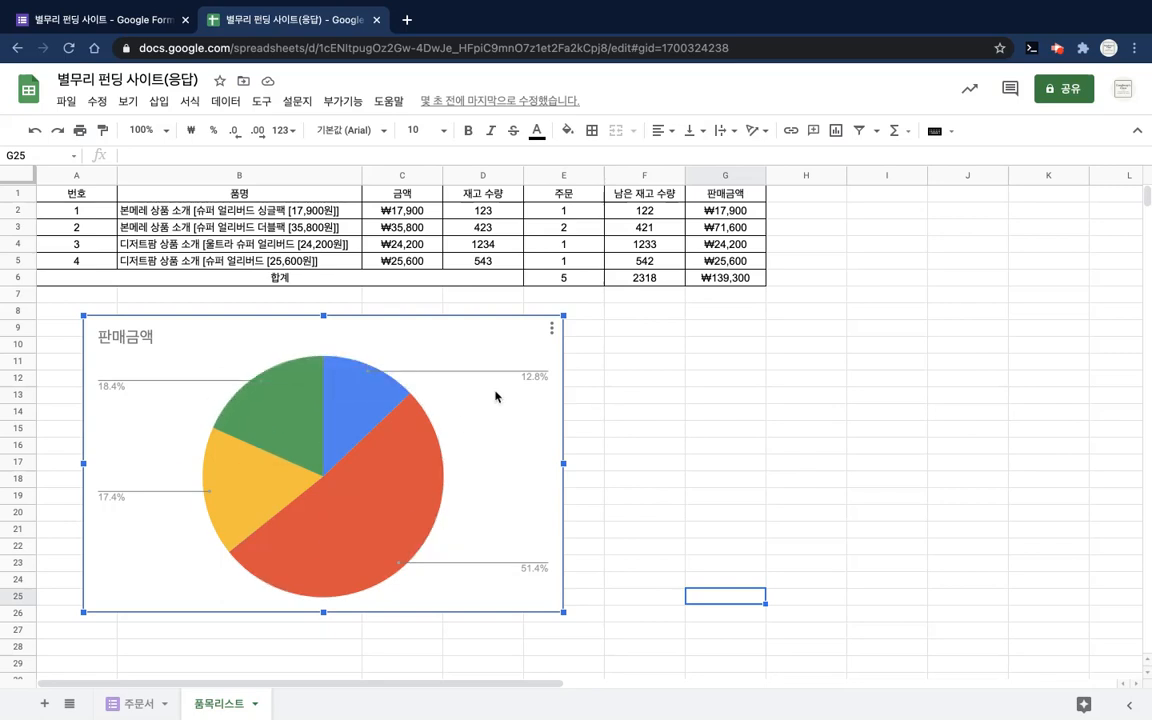
Step: Add the 품명 range B1:B5 as the labels of the 판매금액 pie chart
click(551, 330)
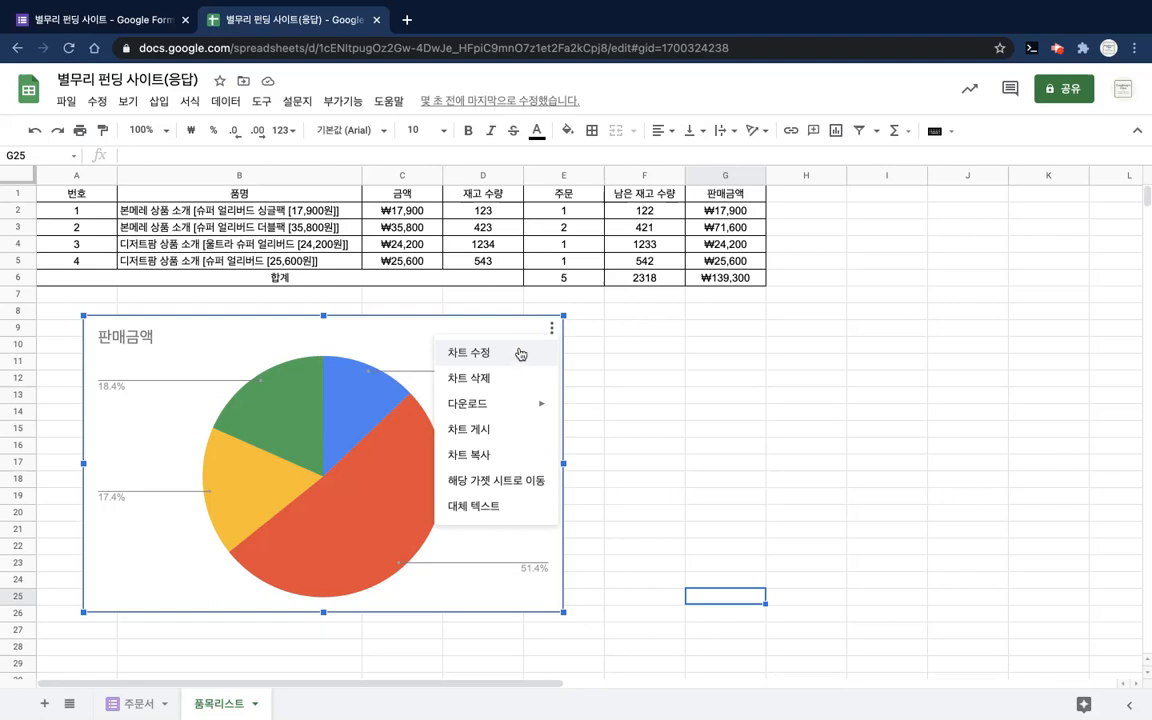
click(476, 358)
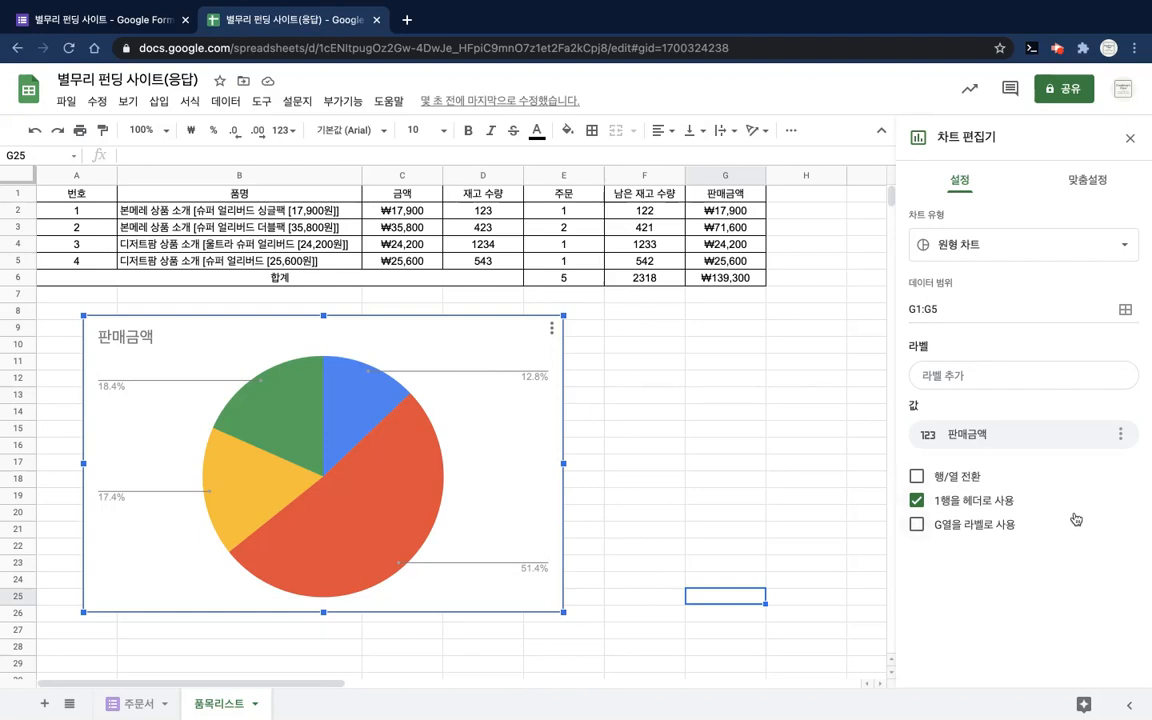
click(1049, 378)
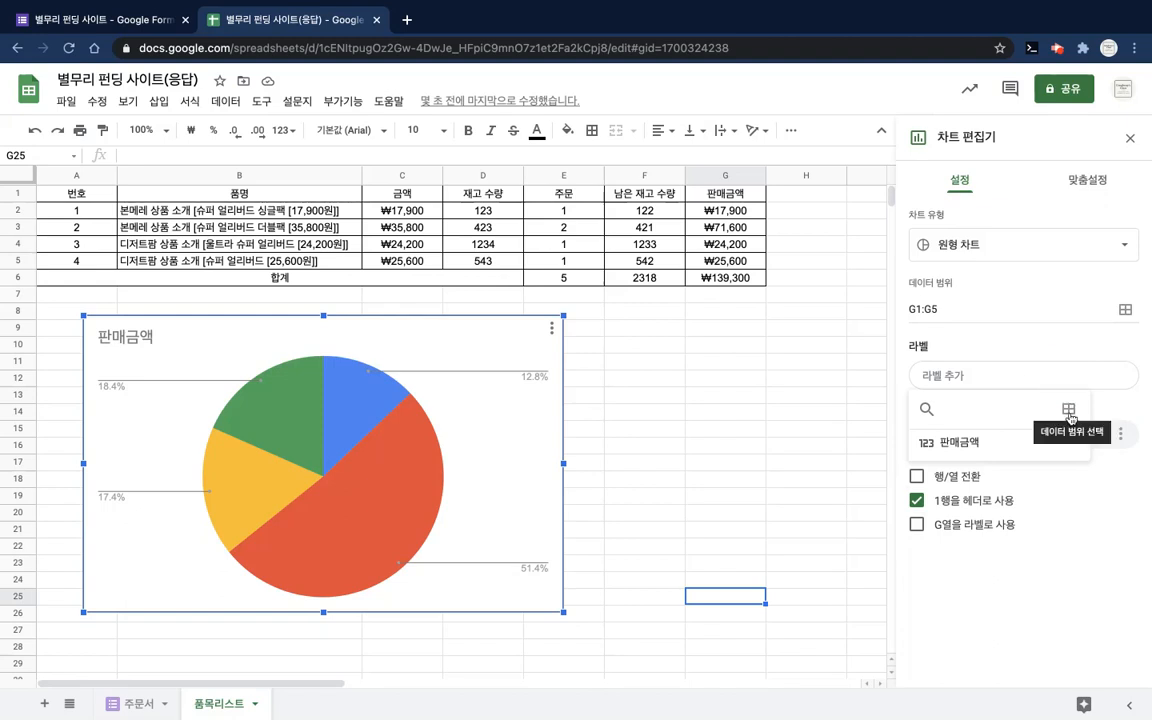
click(1068, 412)
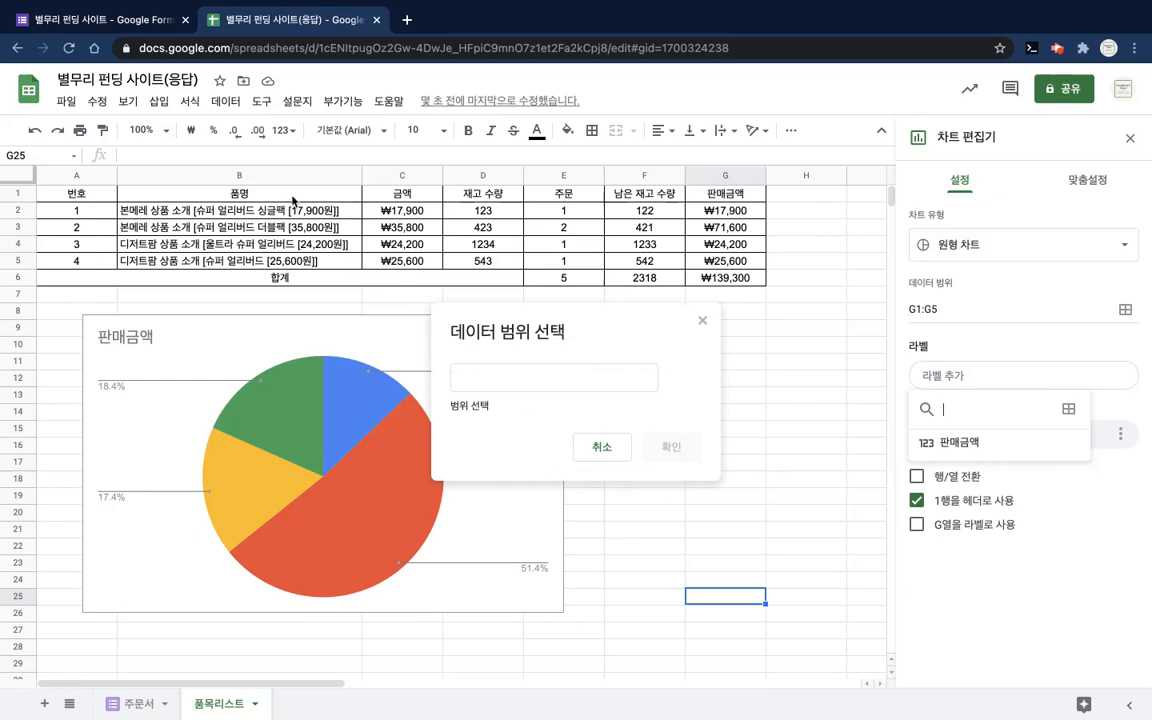
drag(288, 192, 293, 263)
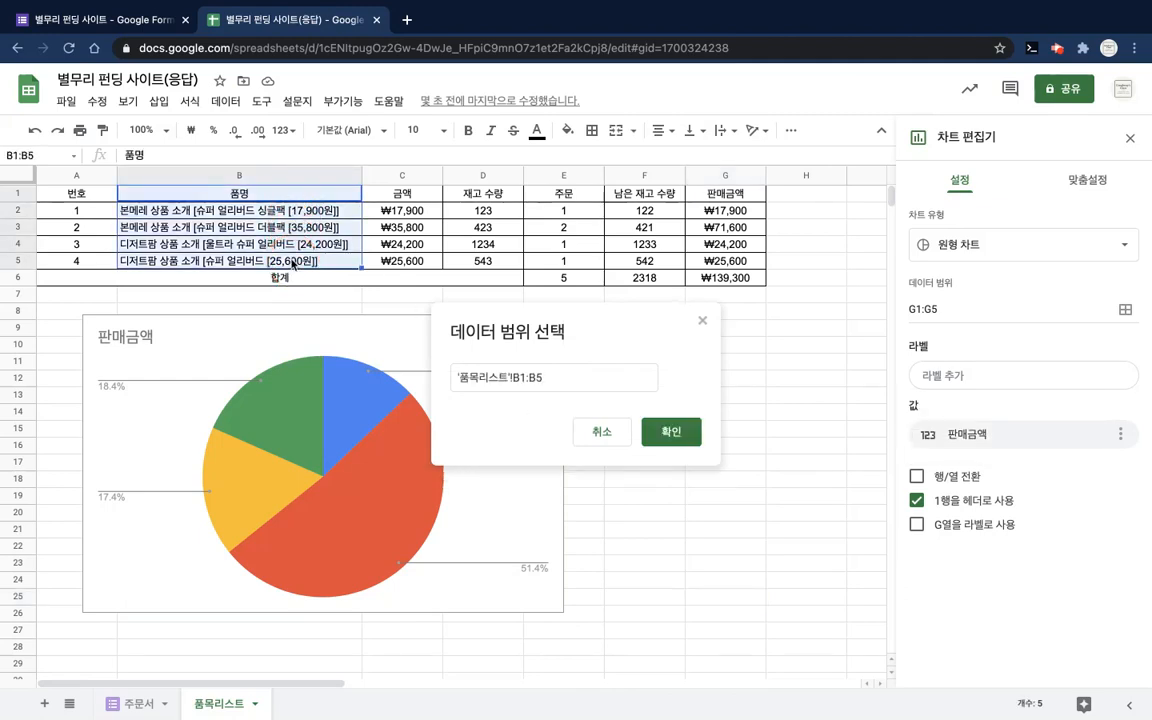
click(670, 431)
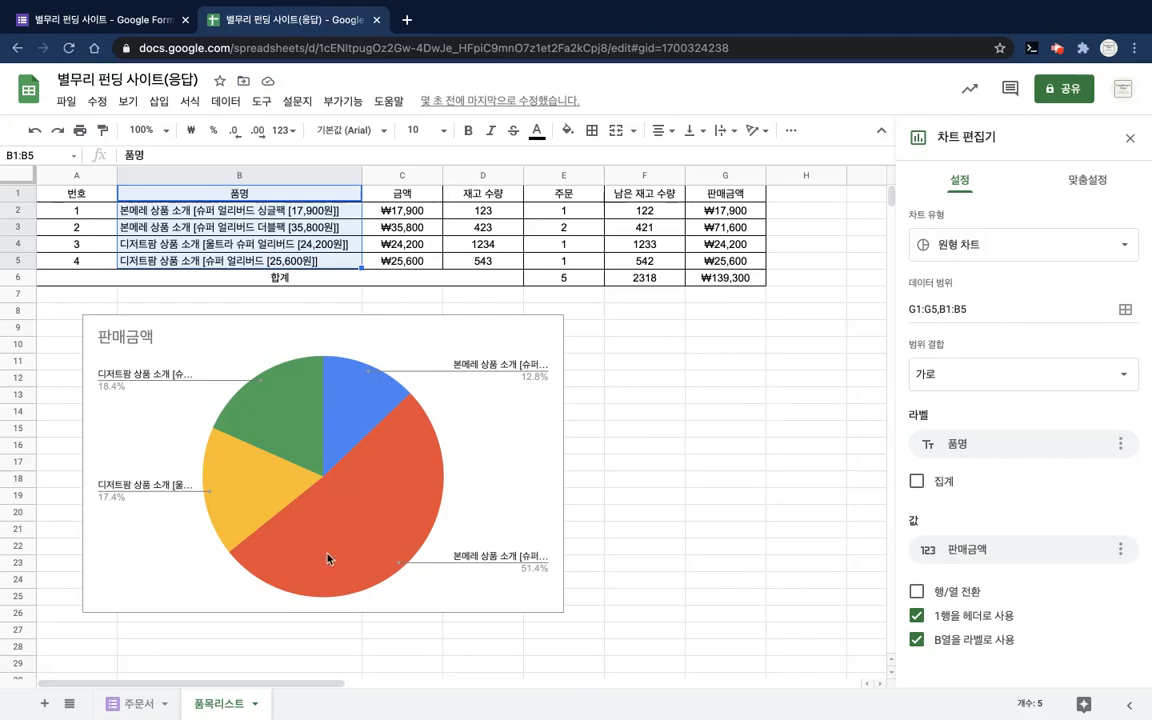
click(398, 540)
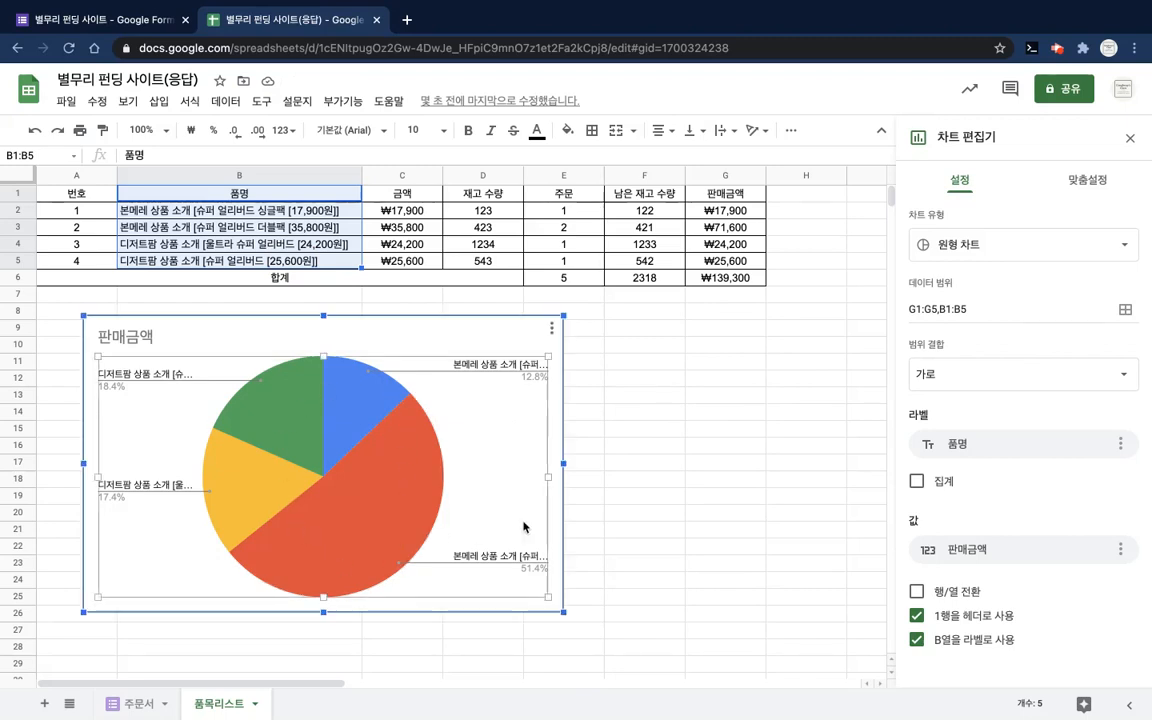
click(672, 530)
click(288, 481)
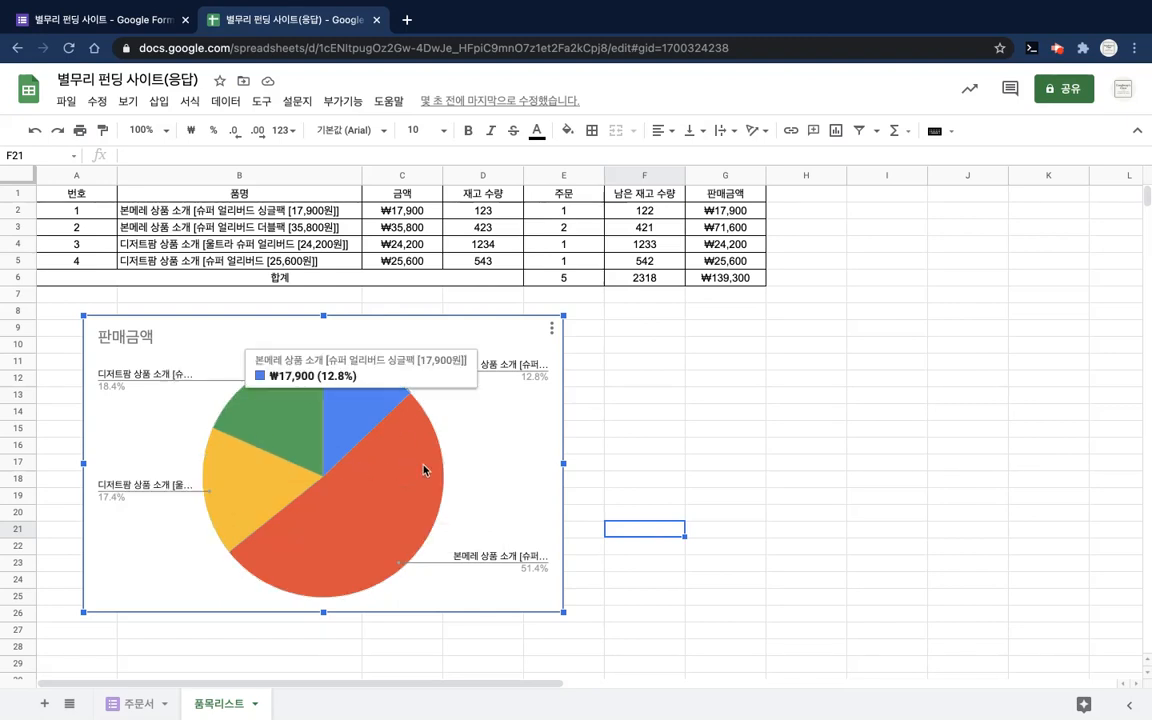
click(676, 479)
Step: Change the 판매금액 chart's type to 3D 원형 차트
click(532, 398)
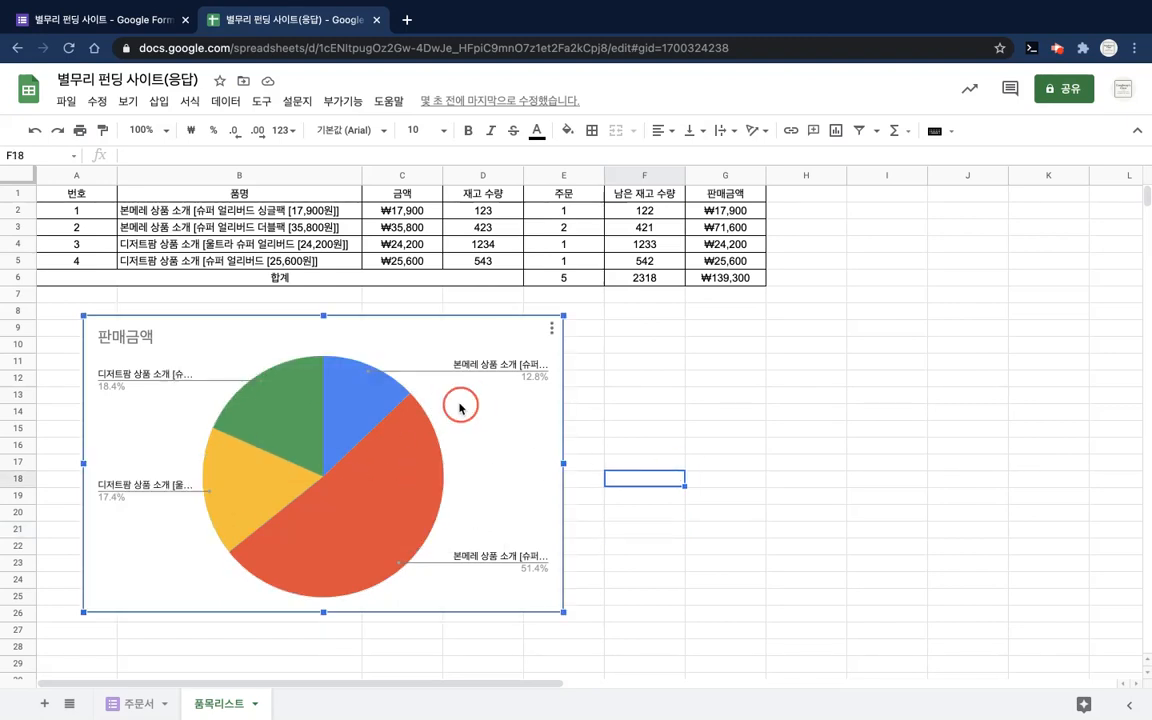
click(550, 330)
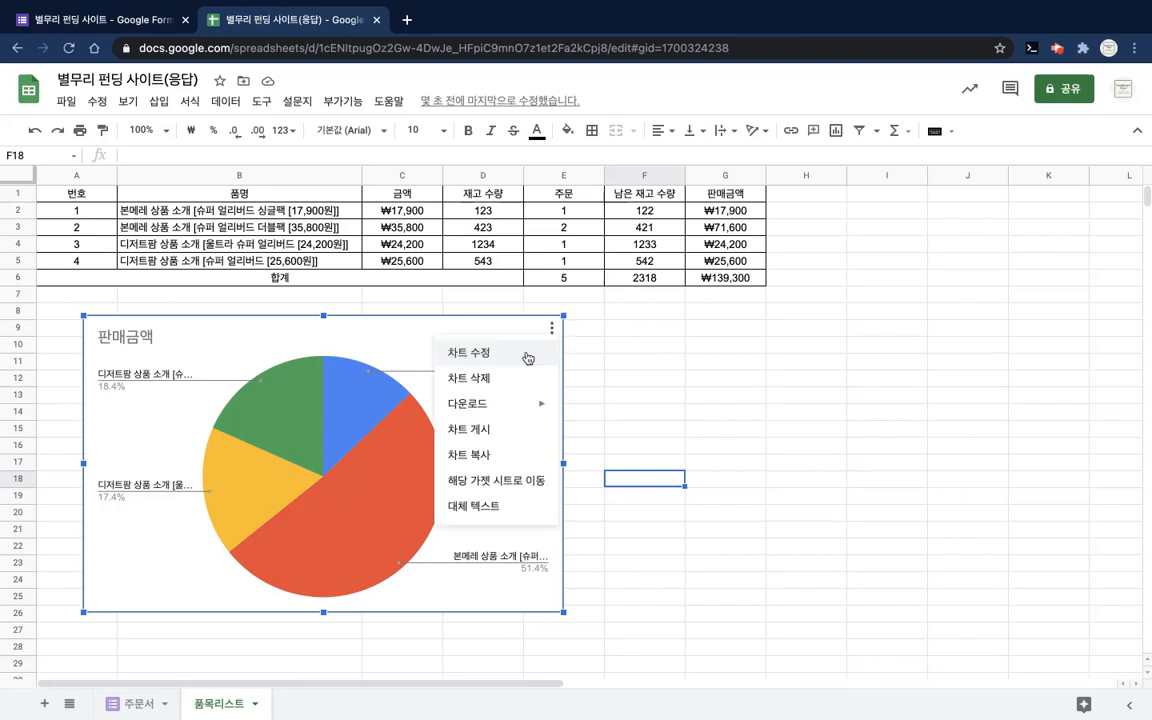
click(532, 356)
click(1117, 254)
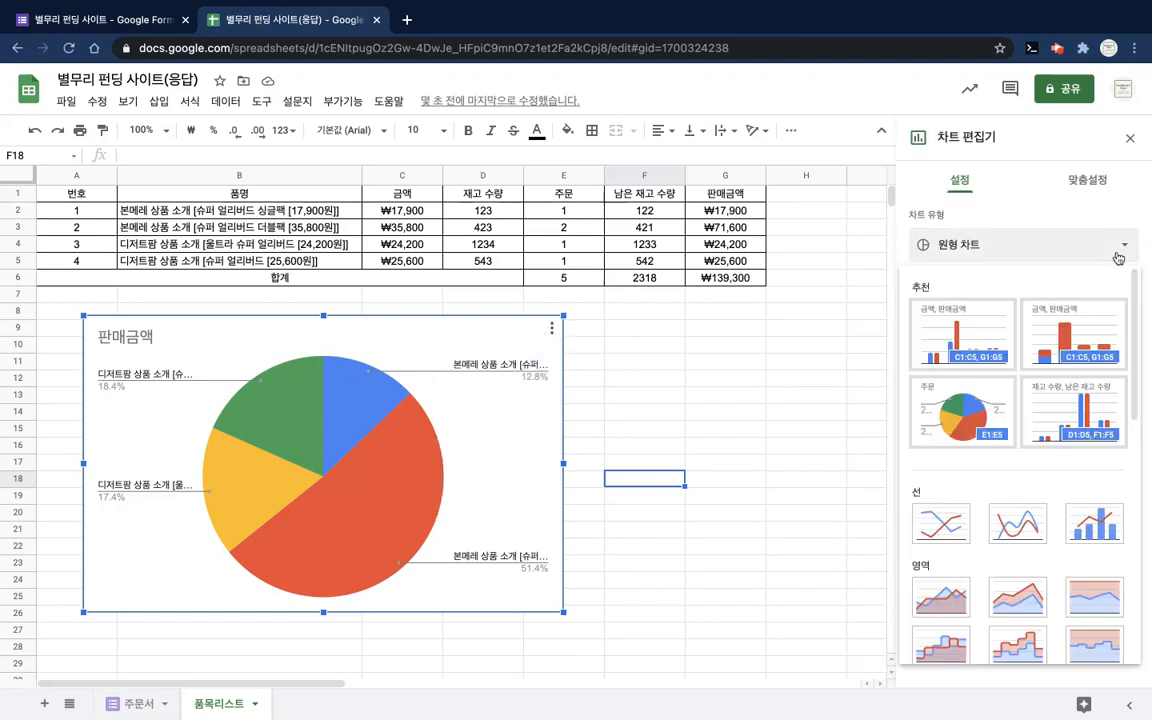
scroll(1016, 468, down, 10)
scroll(1018, 465, up, 2)
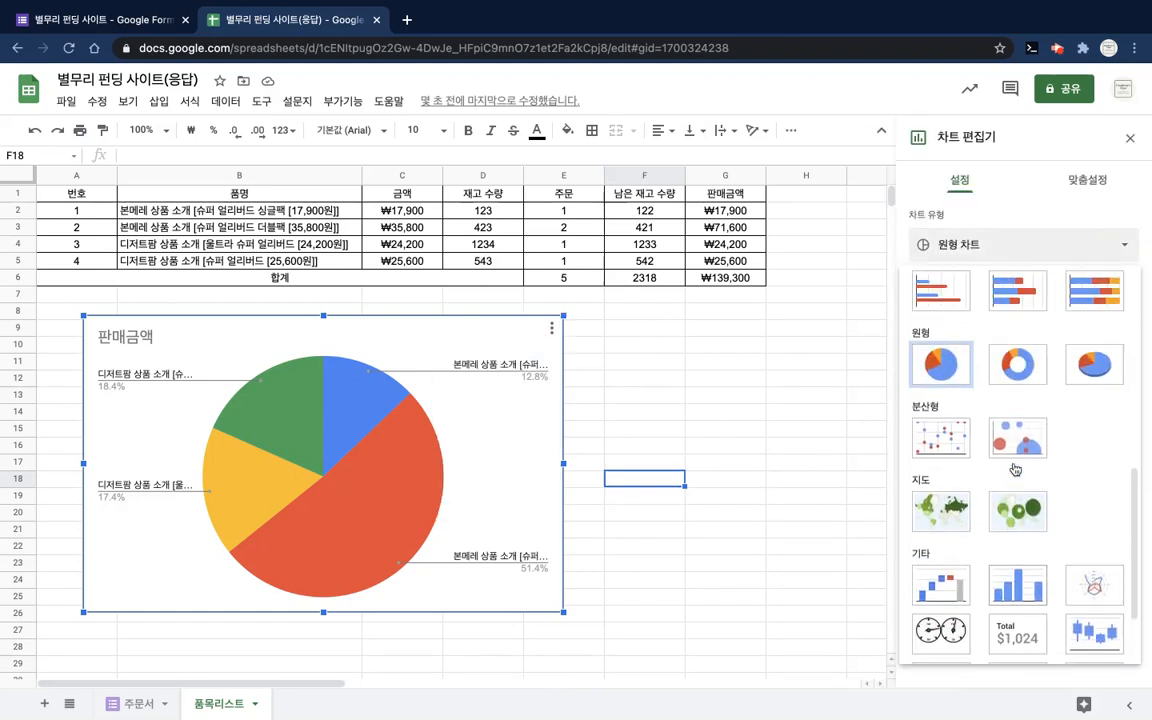
scroll(1021, 463, down, 2)
scroll(1021, 463, up, 3)
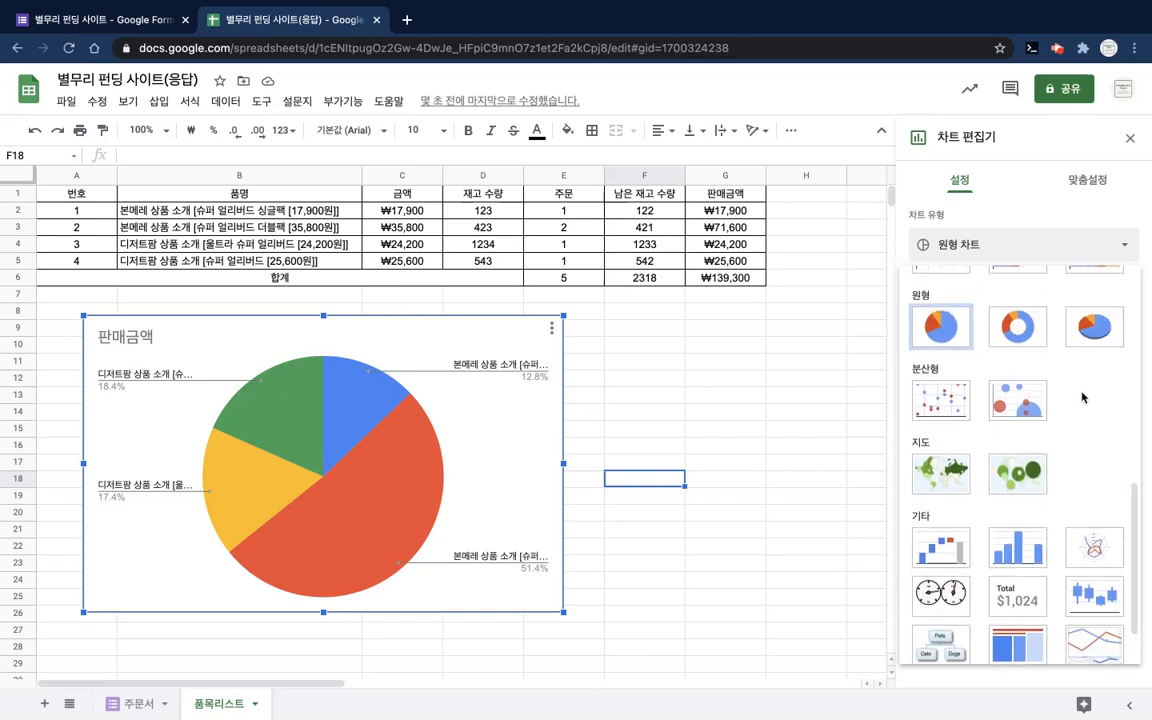
click(1078, 375)
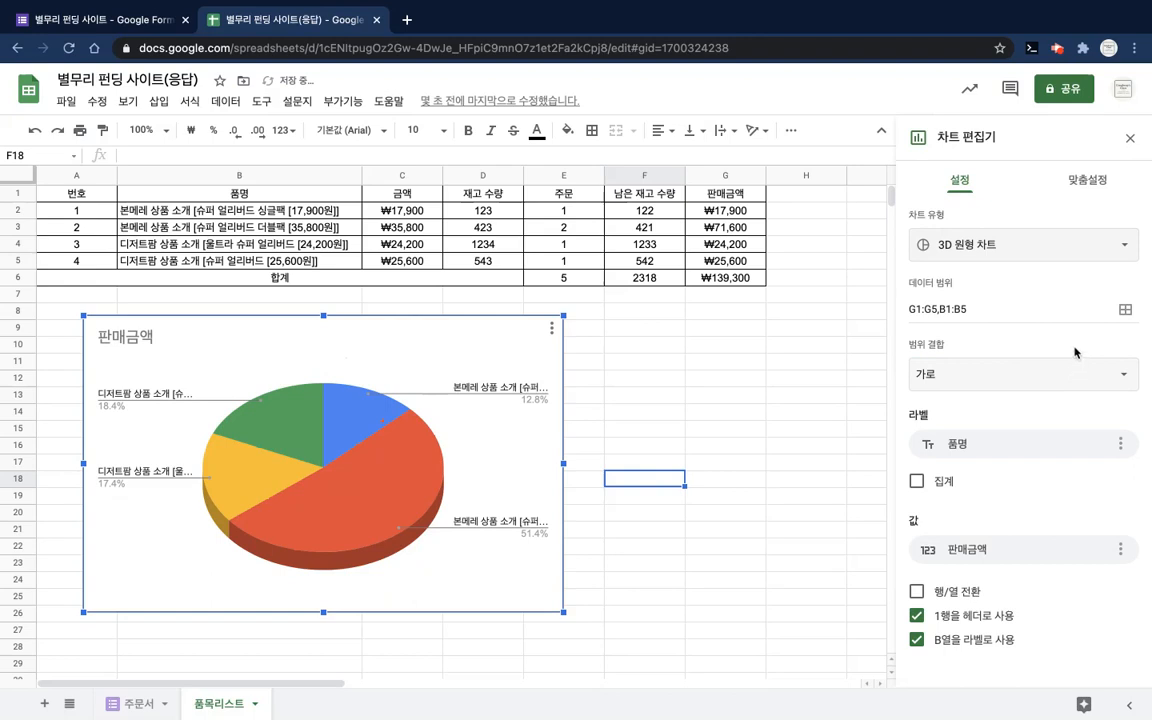
Step: Set the 3D pie chart's 도넛 홀 to 50% and close the chart editor
click(1105, 181)
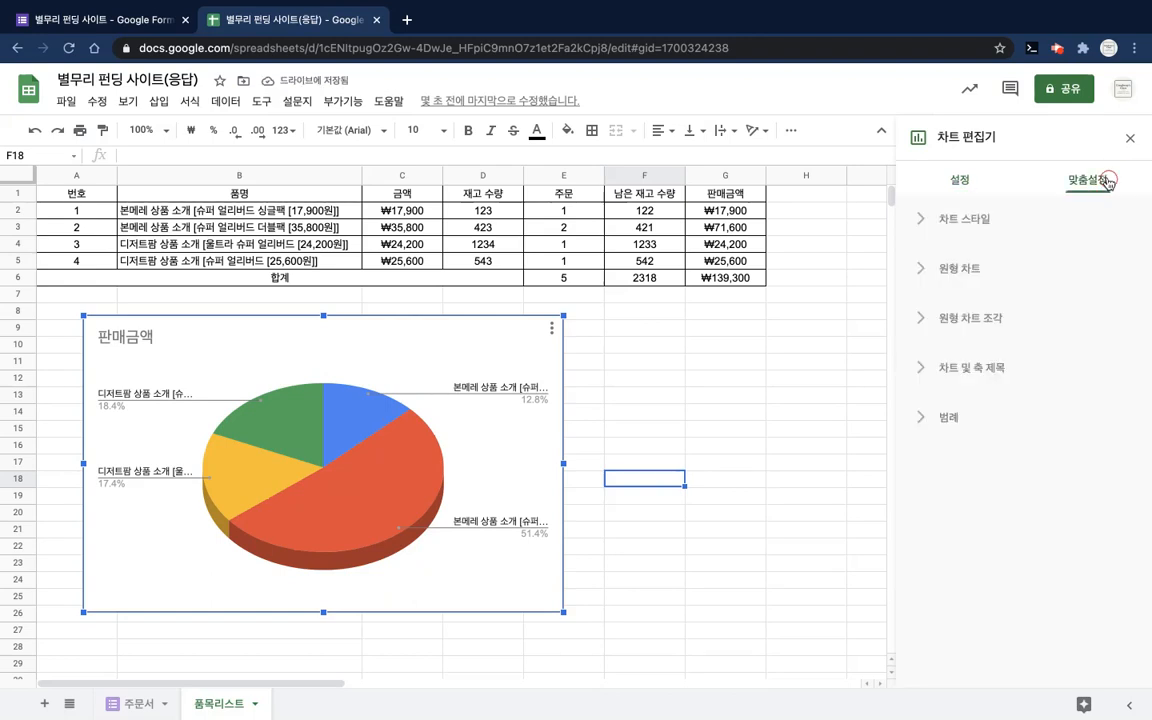
click(933, 270)
click(933, 270)
click(925, 268)
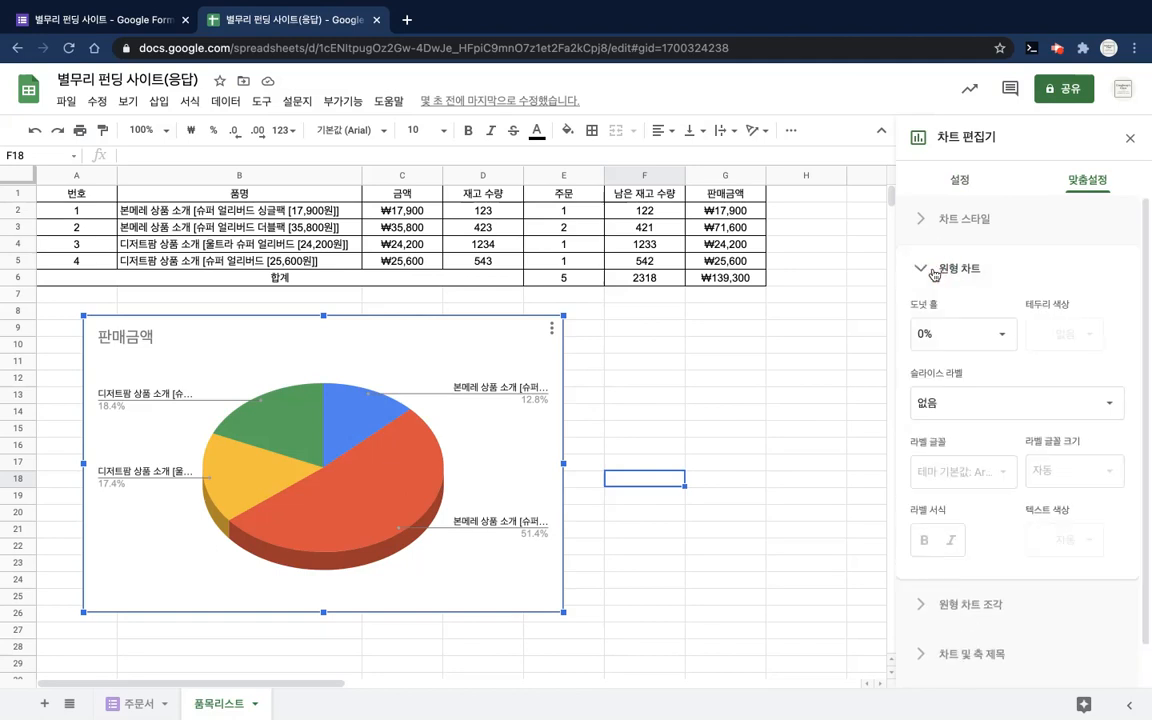
click(925, 266)
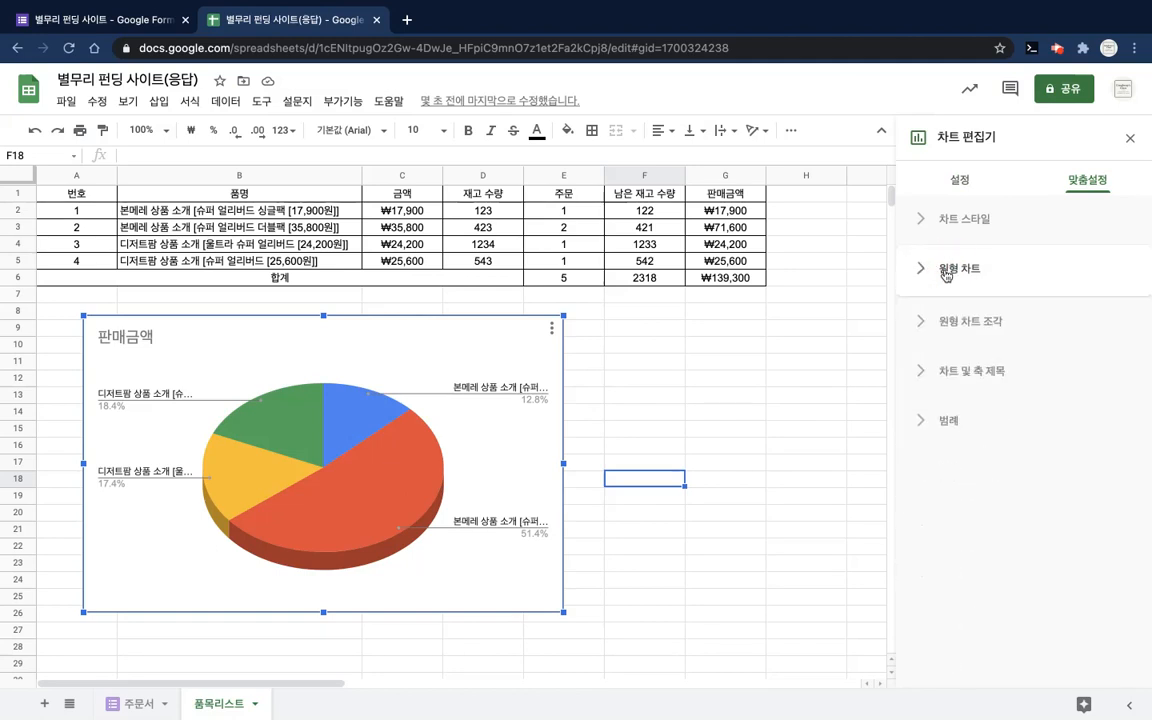
click(928, 264)
click(950, 241)
click(948, 220)
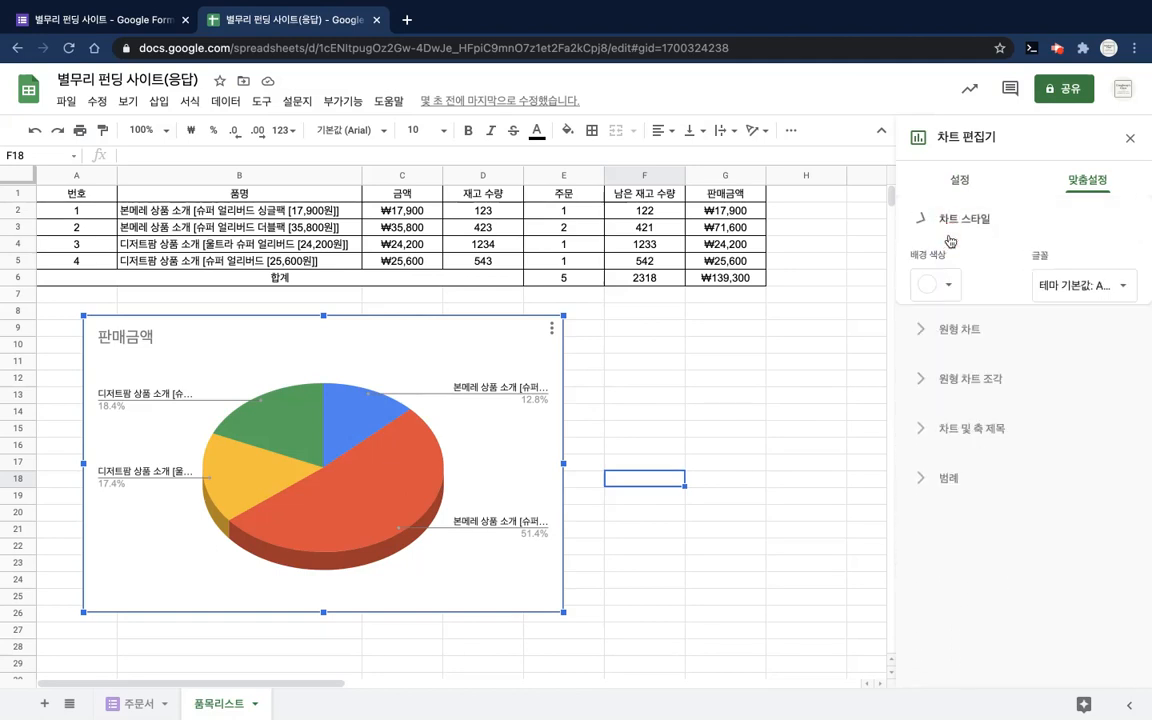
click(948, 270)
click(958, 334)
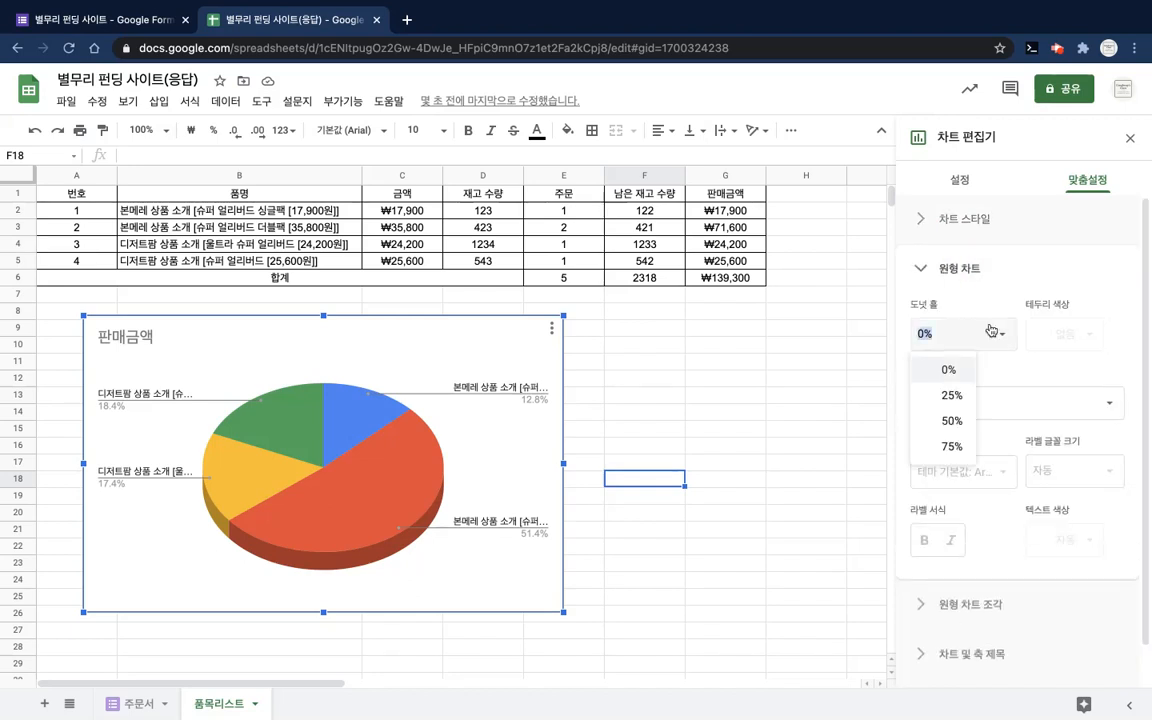
click(951, 421)
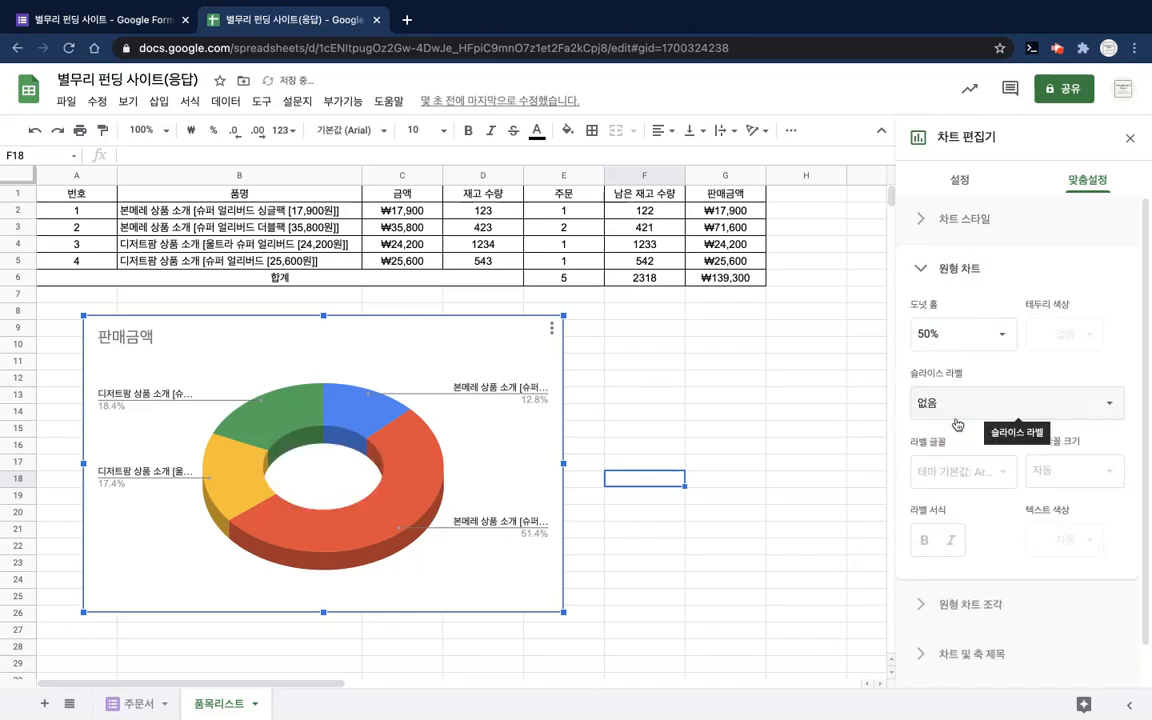
click(1131, 143)
click(849, 430)
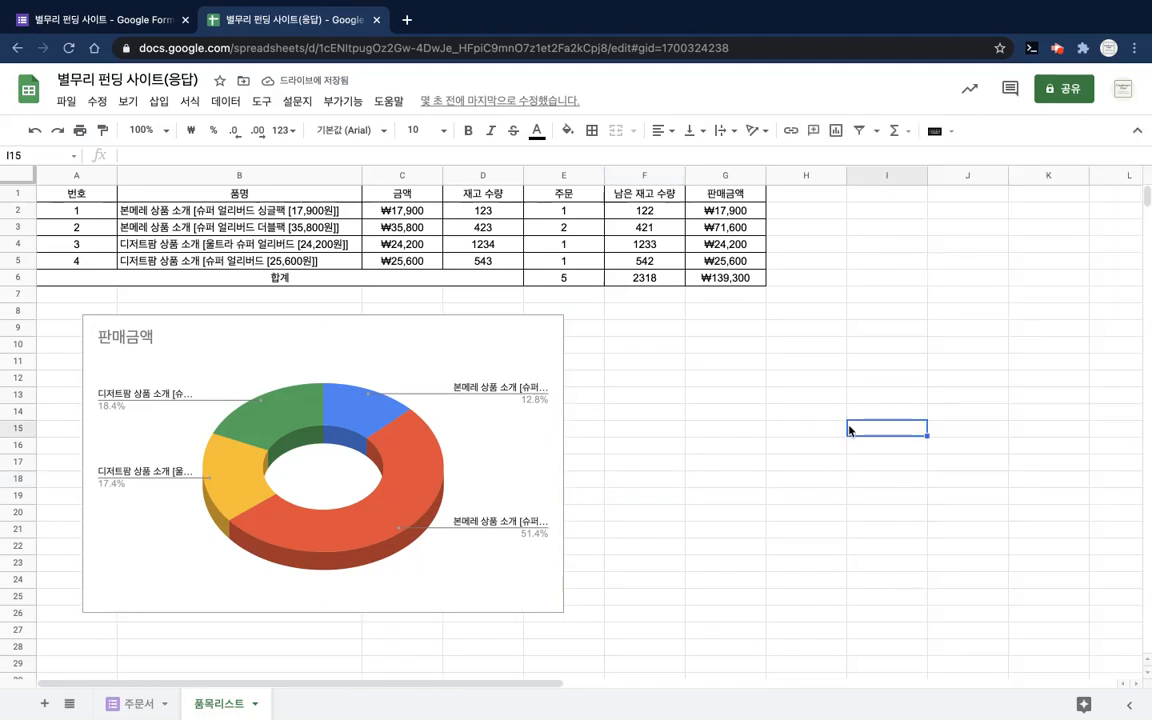